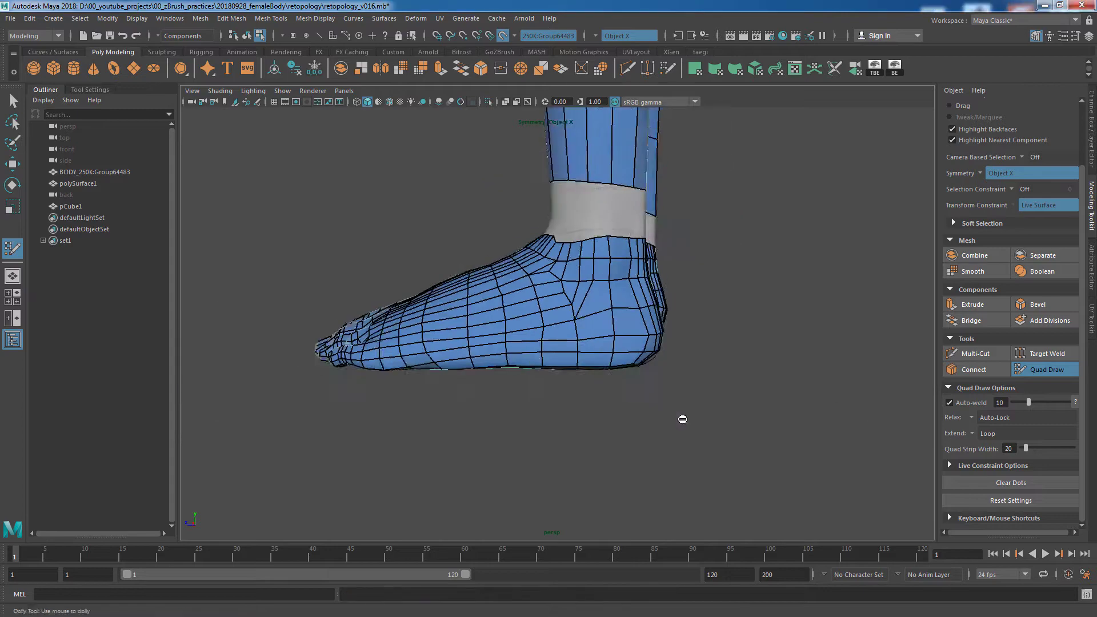
Step: Orbit around the leg, ankle and heel to inspect the retopology mesh
mouse_move(682, 419)
left_mouse_down("alt")
mouse_move(688, 451)
mouse_move(537, 414)
mouse_move(703, 407)
left_mouse_up("alt")
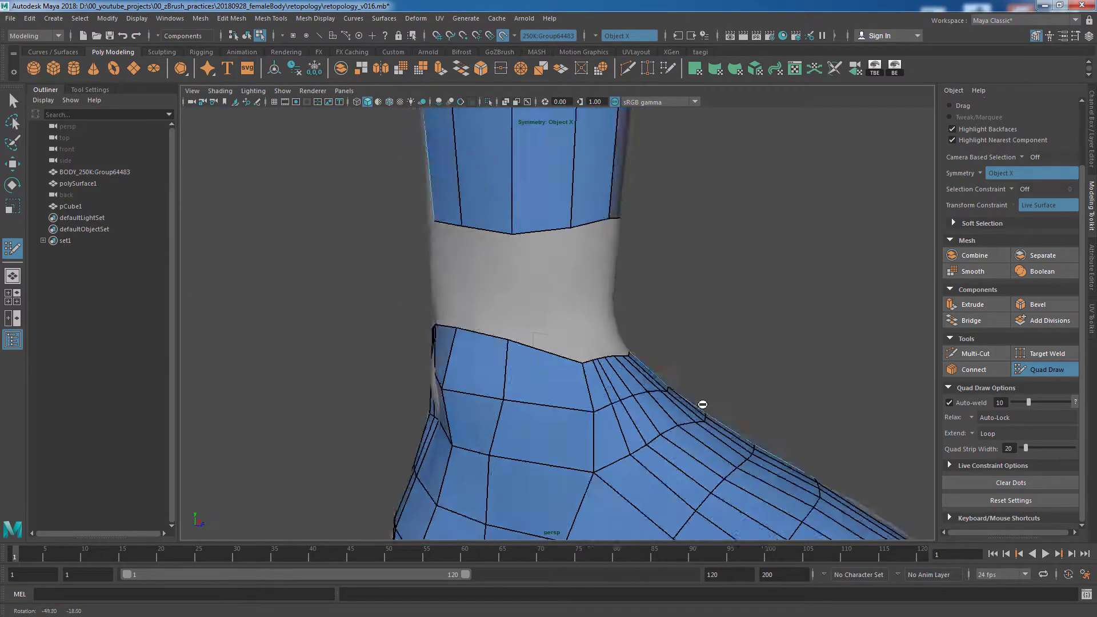
right_click_drag(703, 407, 518, 431, "alt")
mouse_move(594, 379)
left_mouse_down("alt")
mouse_move(563, 368)
mouse_move(563, 429)
mouse_move(600, 145)
left_mouse_up("alt")
mouse_move(604, 330)
left_mouse_down("alt")
mouse_move(772, 363)
mouse_move(617, 365)
mouse_move(755, 375)
mouse_move(501, 311)
mouse_move(575, 322)
mouse_move(931, 299)
mouse_move(657, 377)
mouse_move(618, 335)
mouse_move(507, 323)
mouse_move(534, 418)
left_mouse_up("alt")
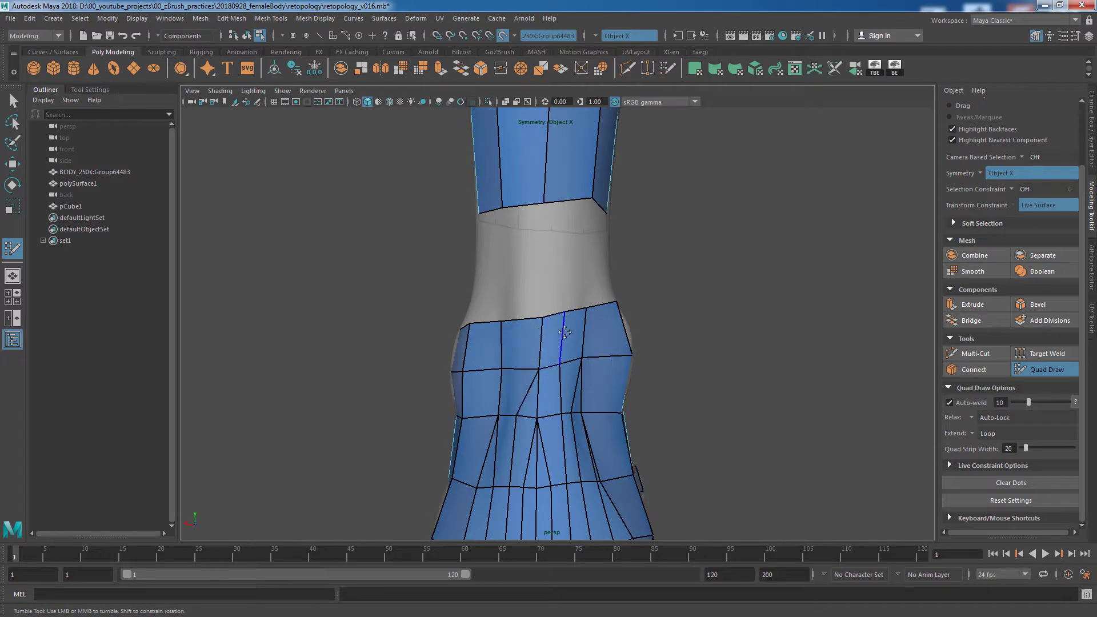
middle_click_drag(565, 332, 566, 416, "alt")
mouse_move(557, 413)
left_mouse_down("alt")
mouse_move(674, 402)
mouse_move(579, 336)
left_mouse_up("alt")
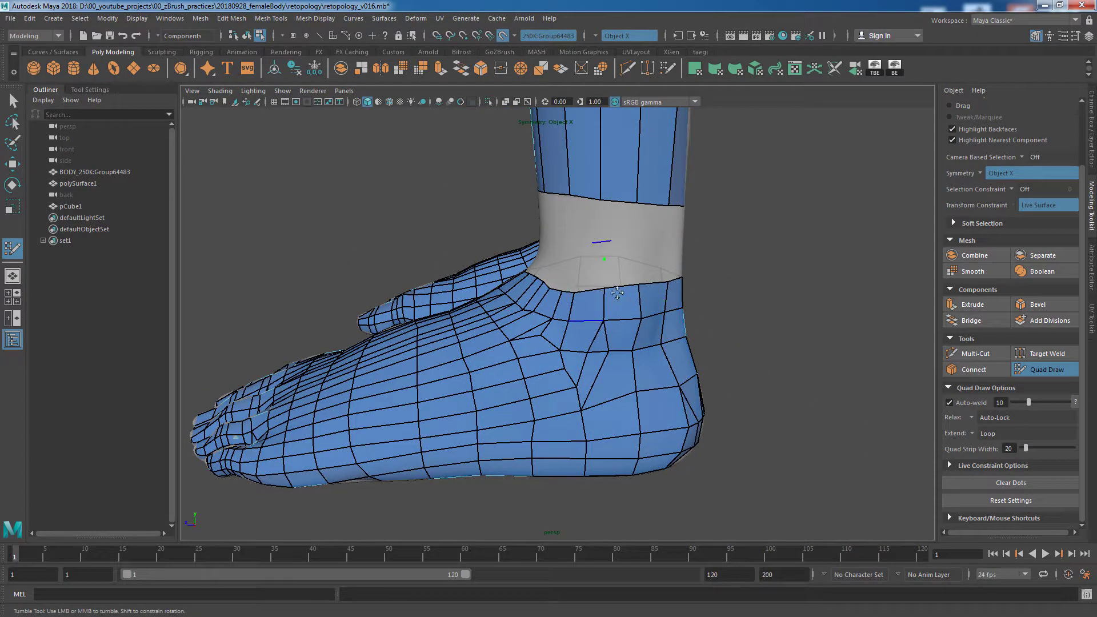
mouse_move(638, 286)
left_mouse_down("alt")
mouse_move(779, 372)
mouse_move(595, 301)
left_mouse_up("alt")
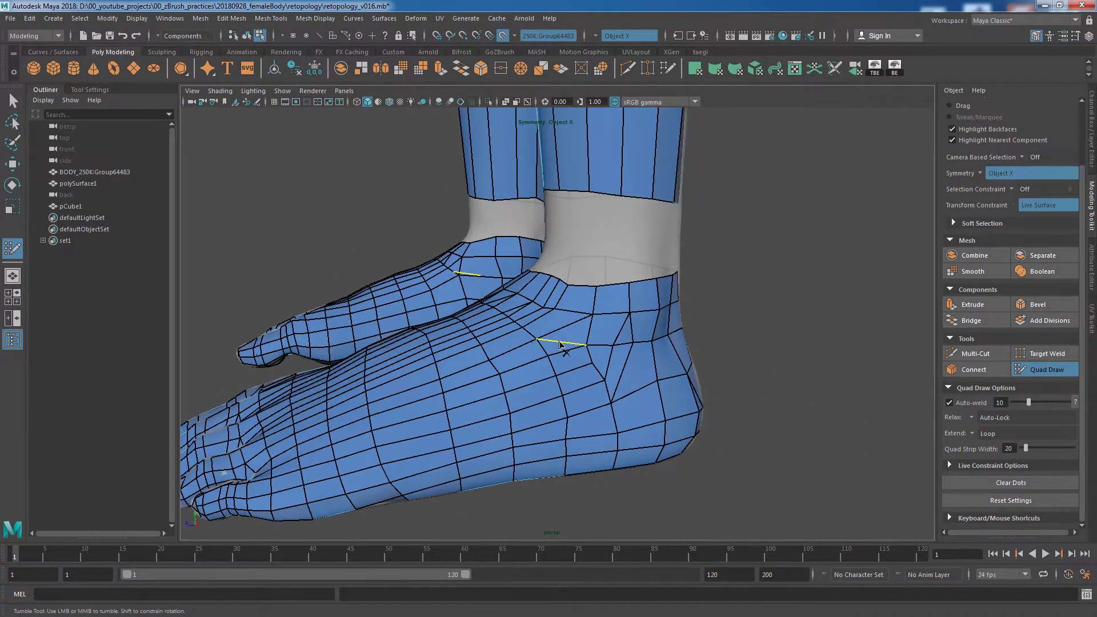
mouse_move(560, 344)
left_mouse_down("alt")
mouse_move(699, 338)
mouse_move(560, 342)
left_mouse_up("alt")
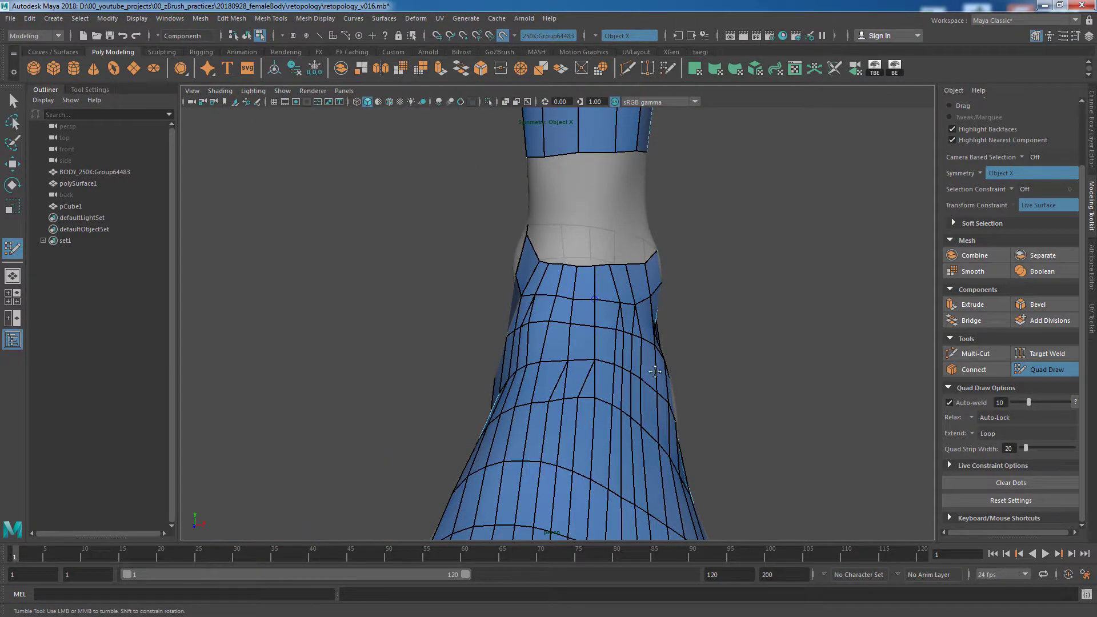
mouse_move(655, 371)
left_mouse_down("alt")
mouse_move(693, 323)
mouse_move(557, 330)
mouse_move(764, 289)
mouse_move(562, 363)
mouse_move(548, 280)
mouse_move(612, 344)
left_mouse_up("alt")
mouse_move(617, 300)
left_mouse_down("alt")
mouse_move(755, 314)
mouse_move(603, 315)
mouse_move(793, 360)
left_mouse_up("alt")
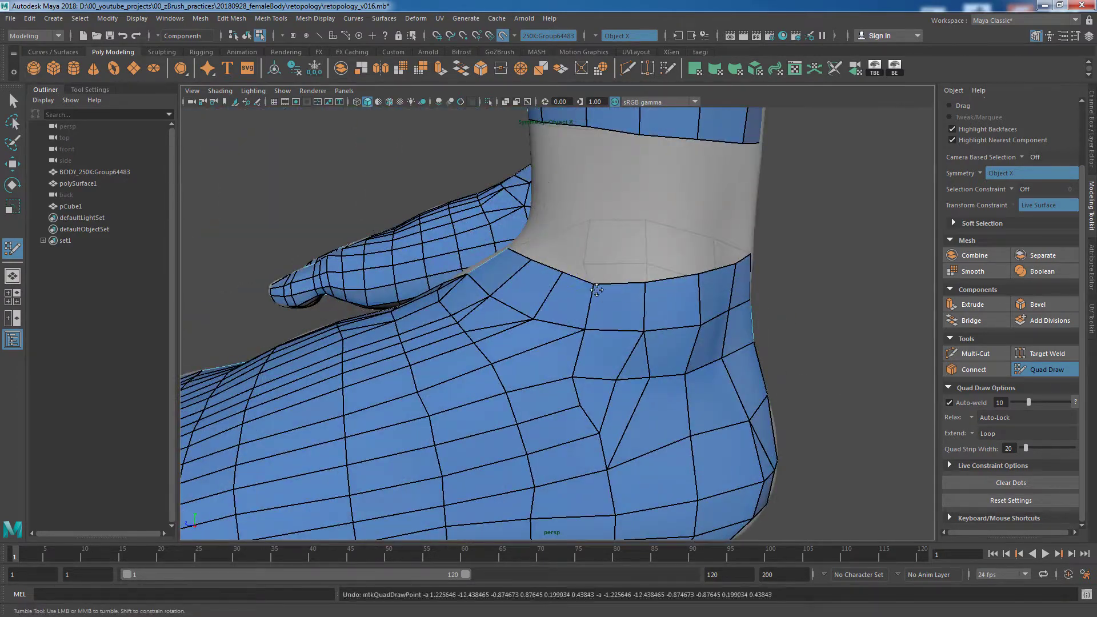
Step: Delete one face from the lower-leg retopology mesh just above the ankle
scroll(793, 360, "down", 2)
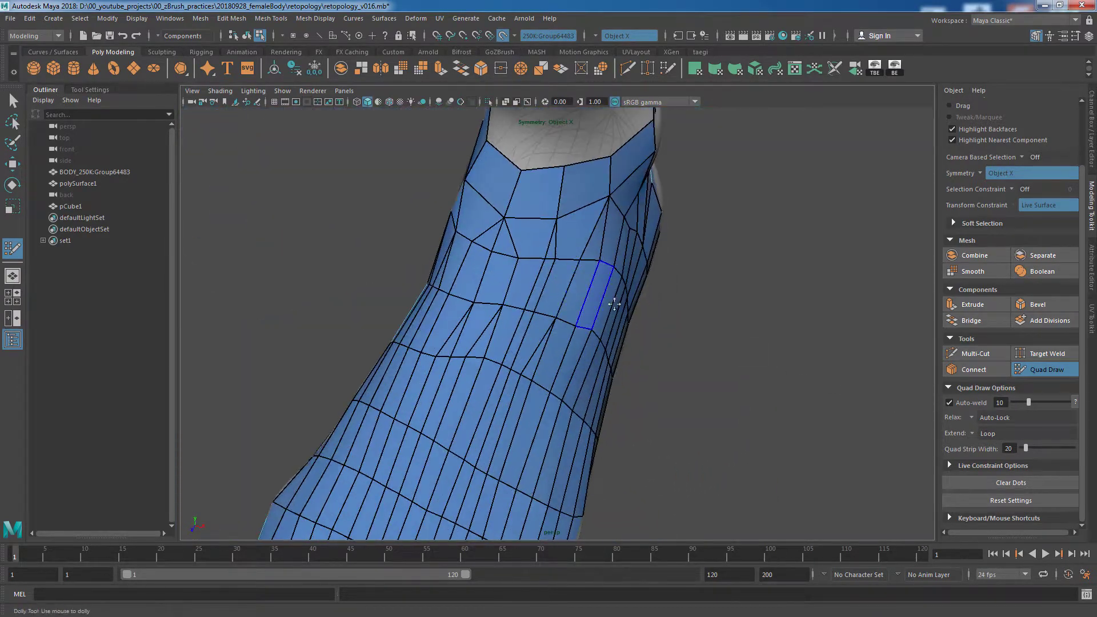
mouse_move(794, 360)
left_mouse_down("alt")
mouse_move(674, 321)
mouse_move(591, 342)
mouse_move(493, 326)
left_mouse_up("alt")
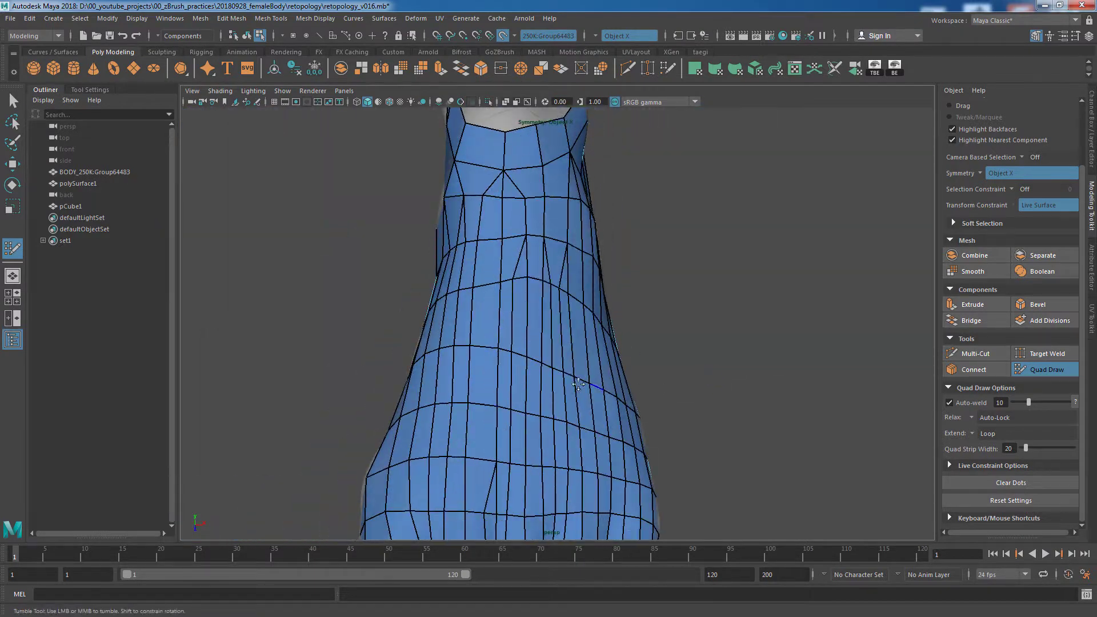
scroll(771, 364, "down", 4)
middle_click_drag(675, 129, 680, 269, "alt")
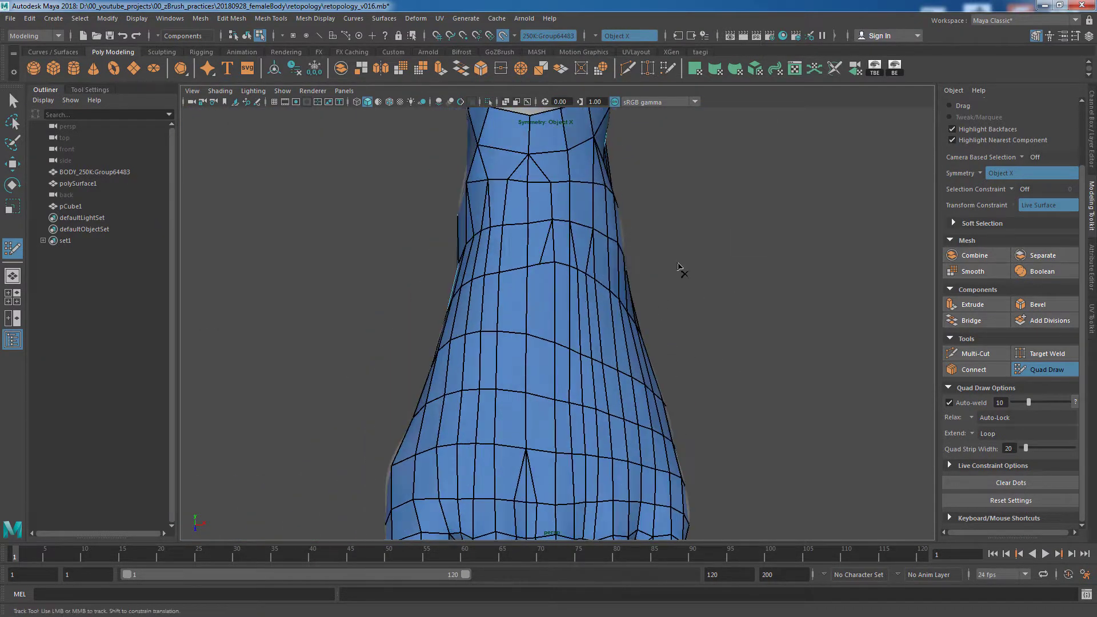
left_click(542, 246, "ctrl+shift")
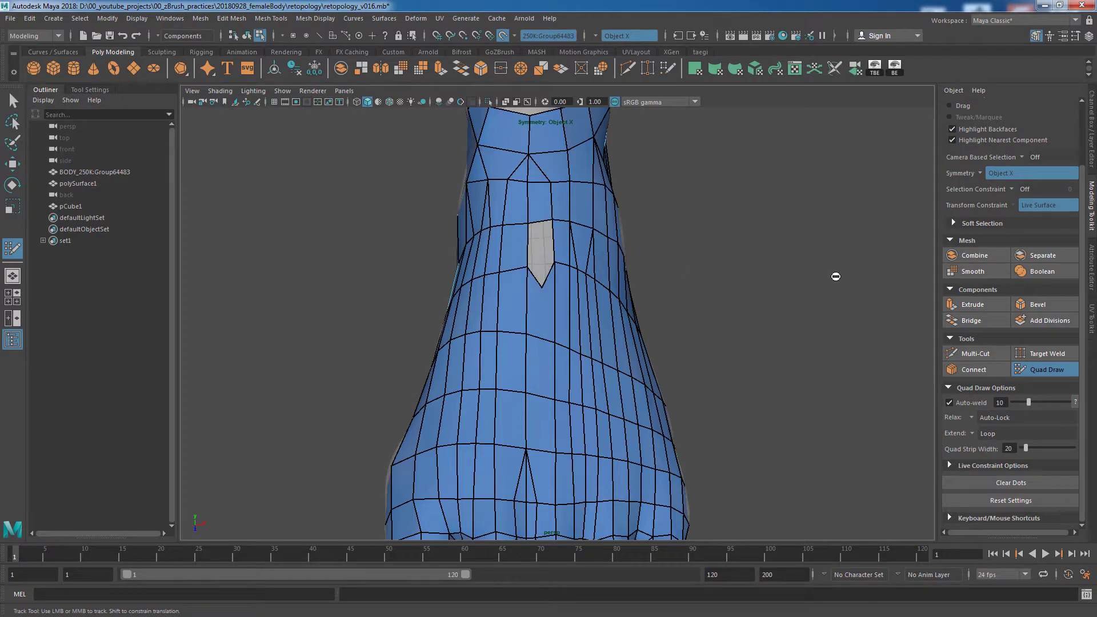
scroll(537, 298, "up", 2)
scroll(806, 311, "down", 5)
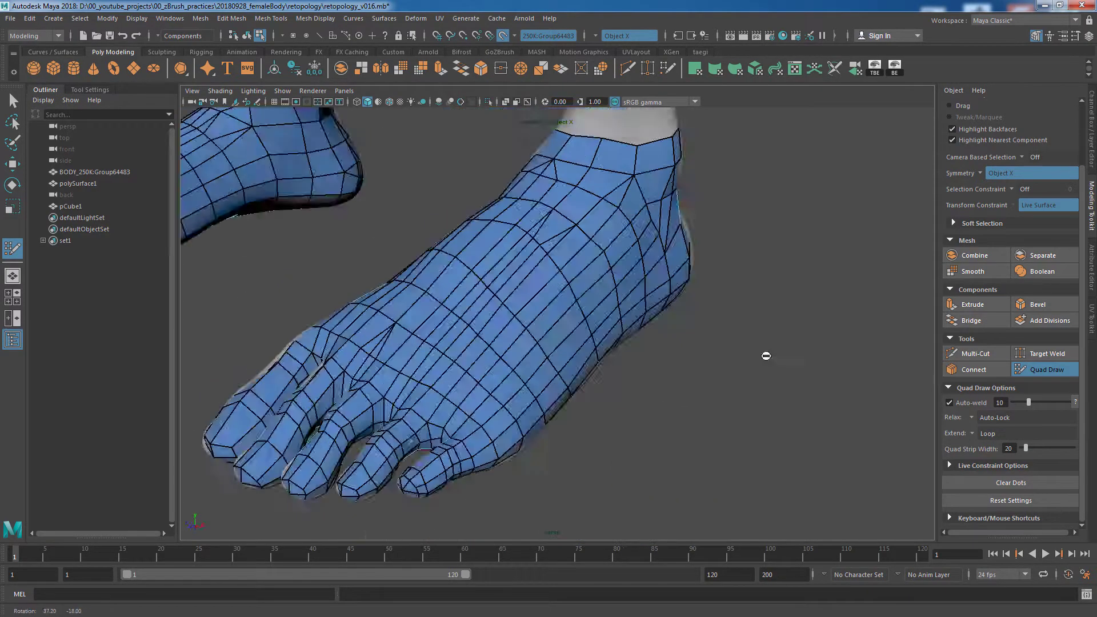
Step: Frame the top of the foot and start a Multi-Cut across a foot face
mouse_move(806, 312)
left_mouse_down("alt")
mouse_move(553, 330)
mouse_move(730, 350)
mouse_move(641, 314)
mouse_move(832, 439)
mouse_move(698, 392)
mouse_move(791, 362)
mouse_move(632, 297)
mouse_move(571, 299)
left_mouse_up("alt")
scroll(778, 320, "up", 4)
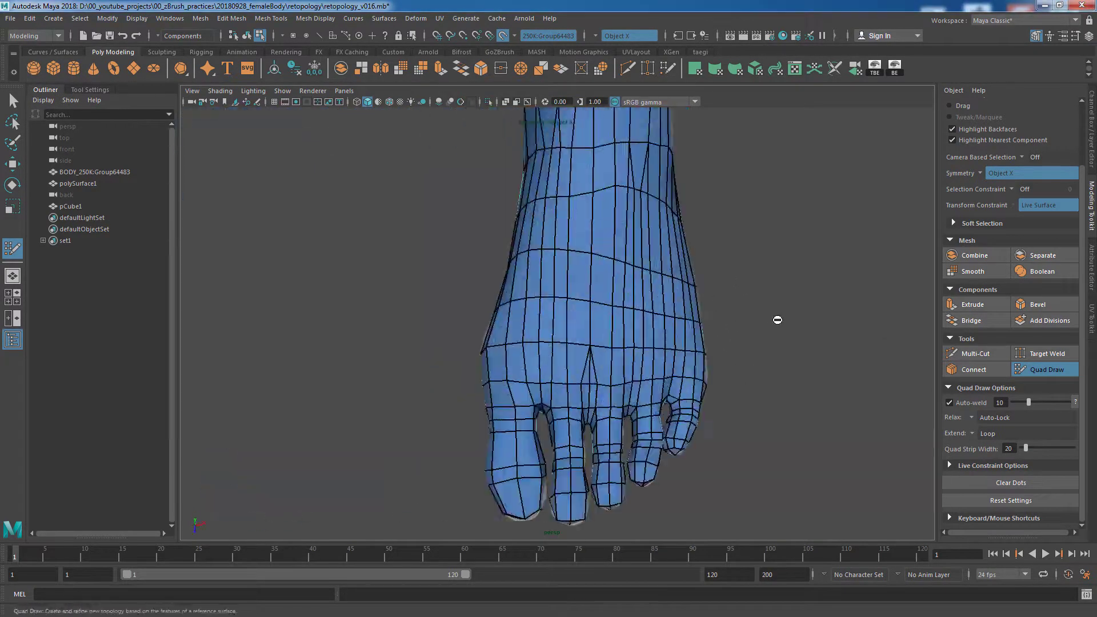
scroll(553, 330, "up", 2)
middle_click_drag(571, 298, 537, 300, "alt")
mouse_move(537, 300)
left_mouse_down("alt")
mouse_move(595, 325)
mouse_move(595, 289)
mouse_move(751, 444)
mouse_move(809, 361)
left_mouse_up("alt")
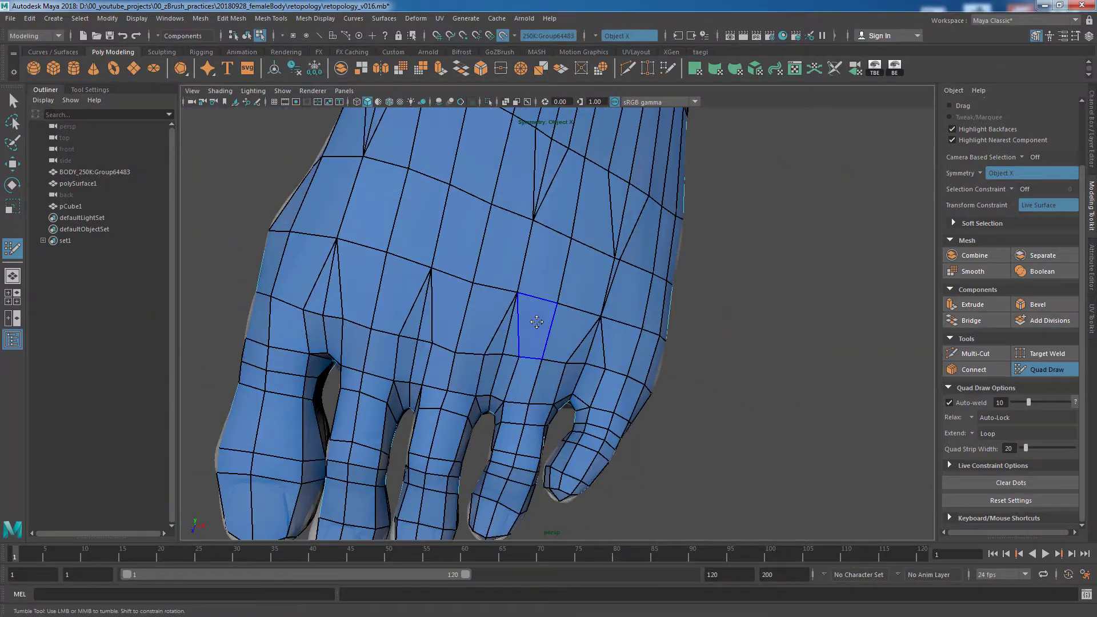
key("ctrl+shift+x")
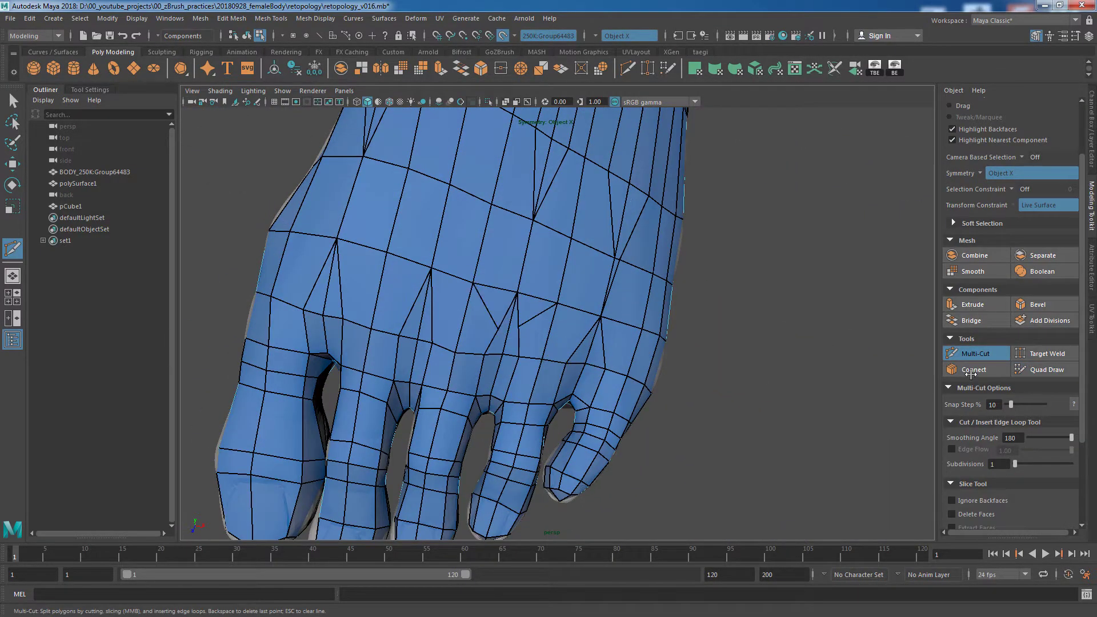
key("y")
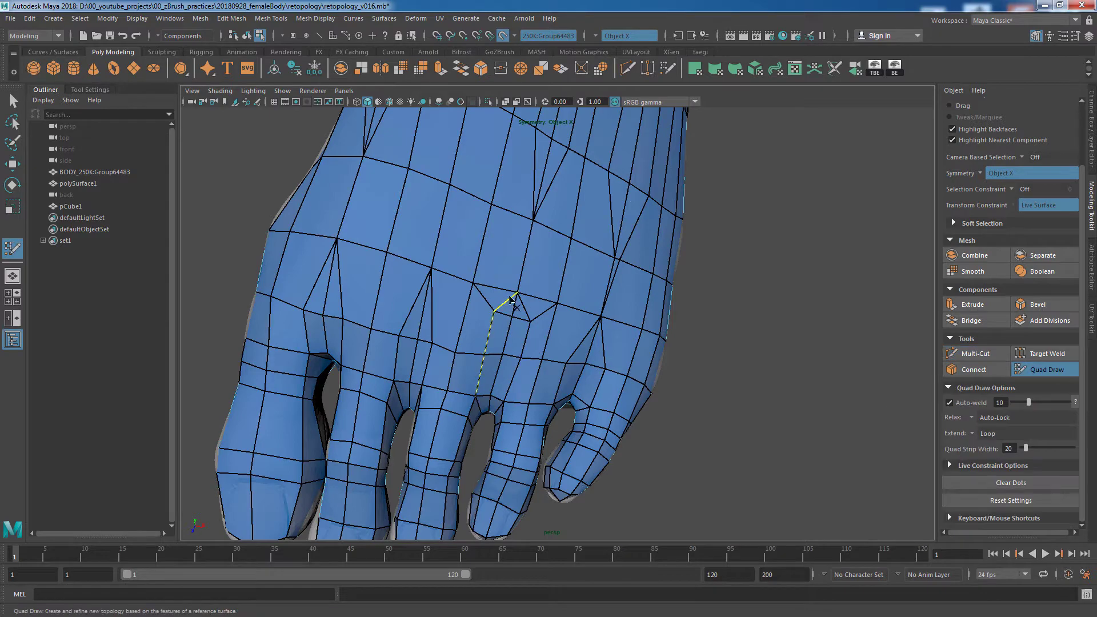
left_click_drag(642, 330, 700, 368, "alt")
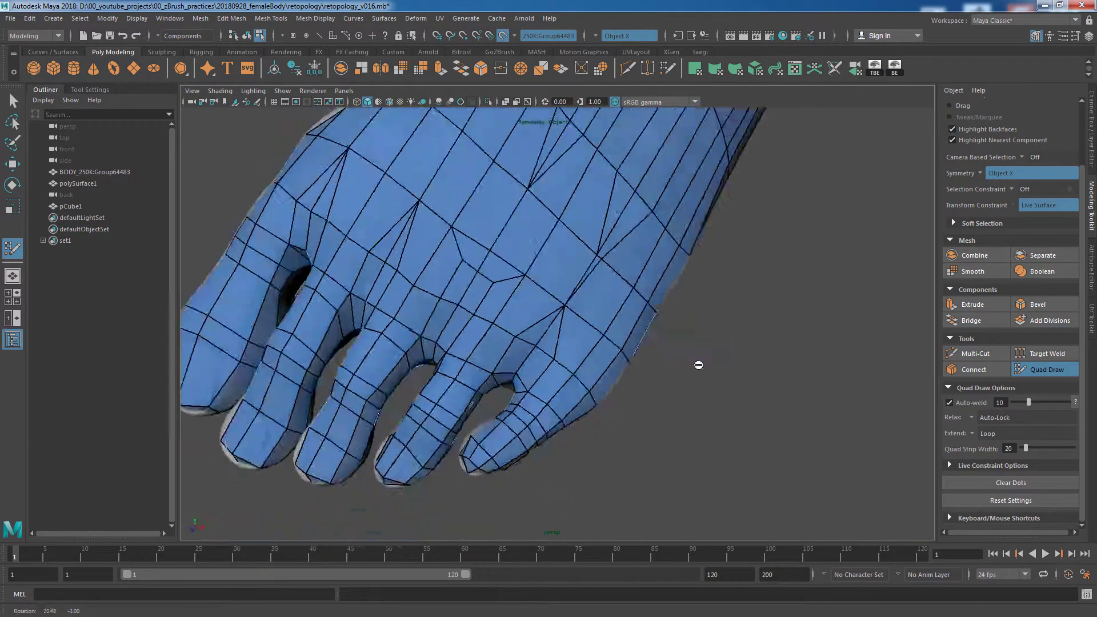
left_click(976, 354)
left_click(523, 277)
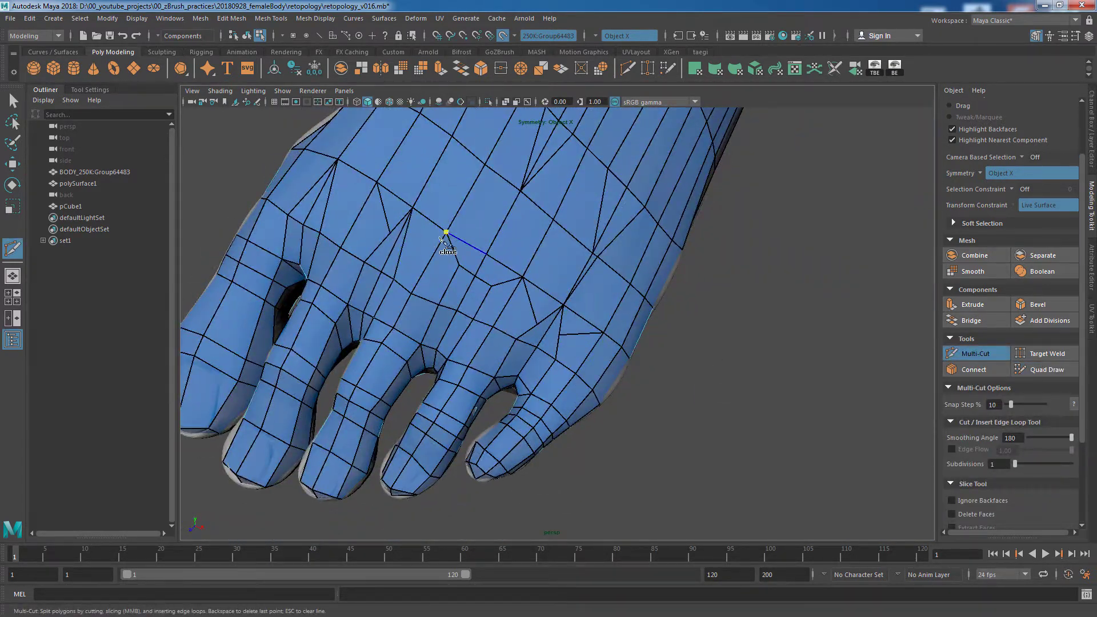
Step: Finish the new edge cut near the toe knuckles
left_click_drag(446, 235, 550, 290, "alt")
left_click_drag(362, 394, 457, 389, "alt")
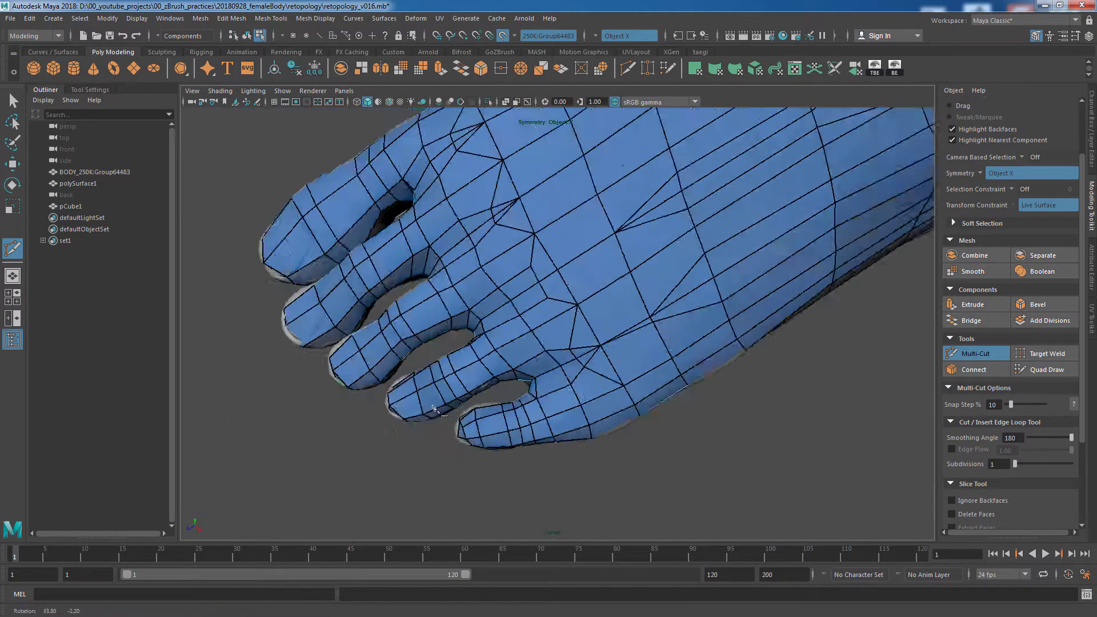
middle_click_drag(457, 388, 543, 381, "alt")
left_click(483, 362)
Step: Try deleting the vertical edge above the knuckles, undoing the deletions
left_click_drag(608, 335, 515, 343, "alt")
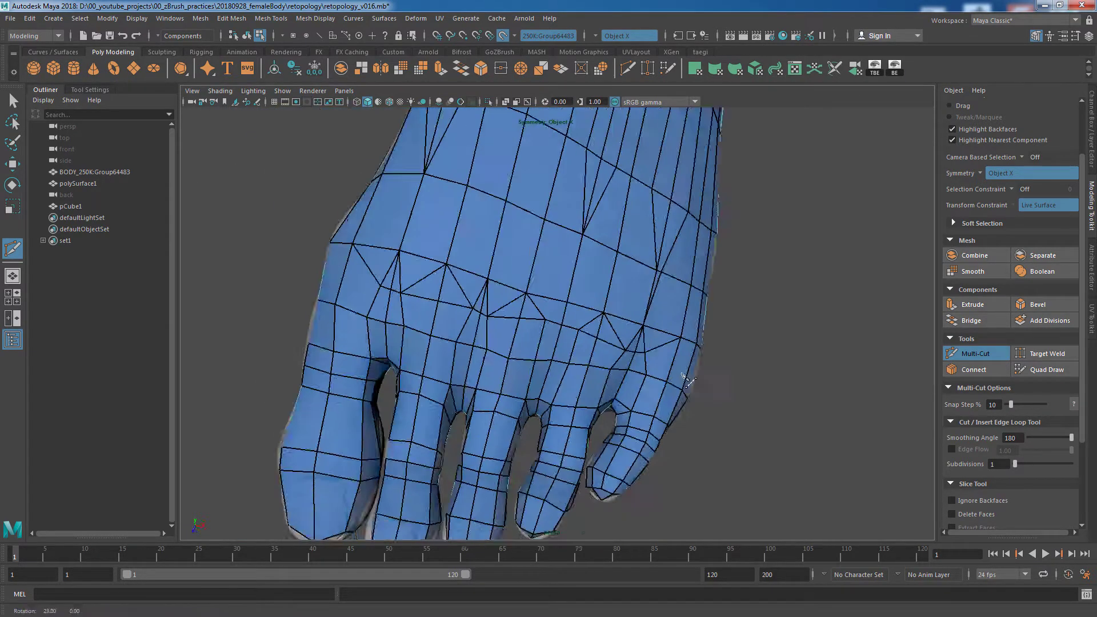
left_click(1047, 369)
key("ctrl+z")
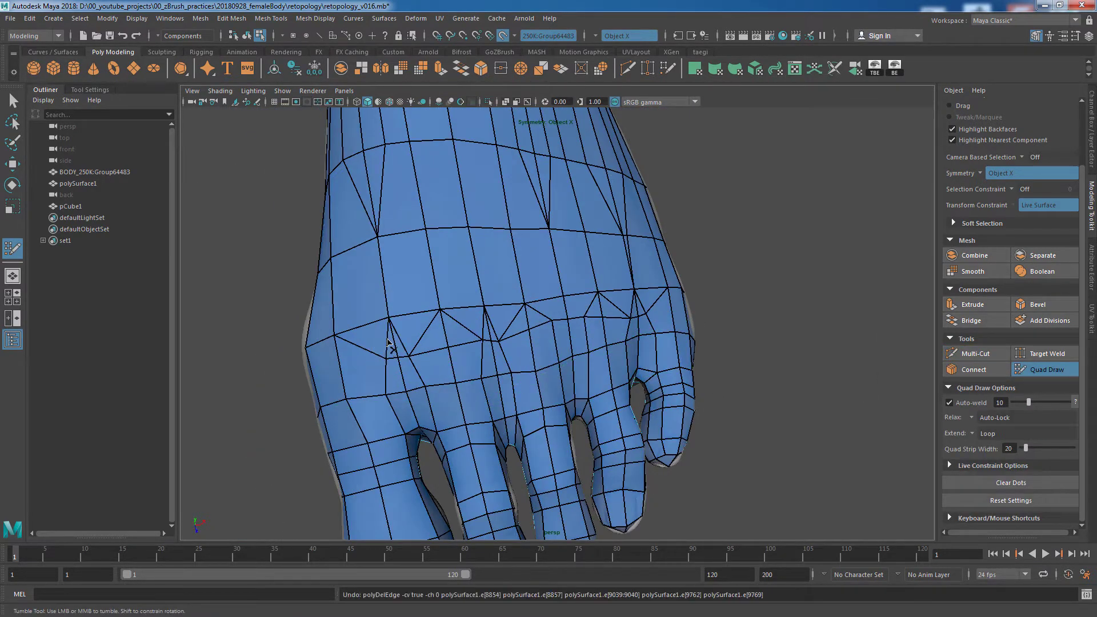
right_click_drag(386, 343, 341, 359, "ctrl+shift")
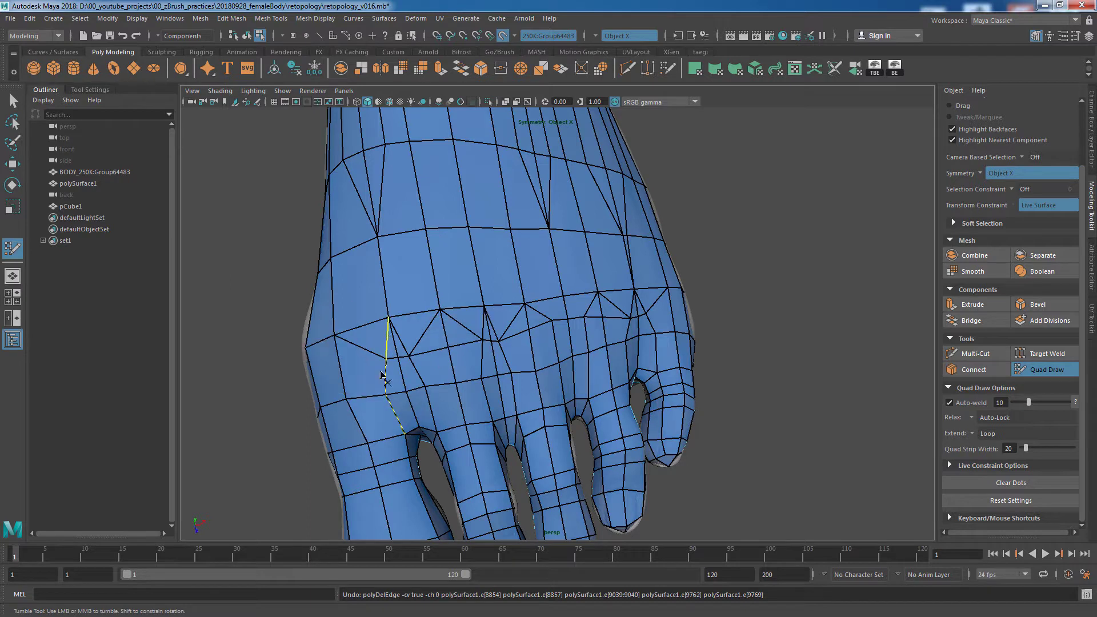
left_click(388, 343, "ctrl+shift")
left_click_drag(409, 354, 424, 349)
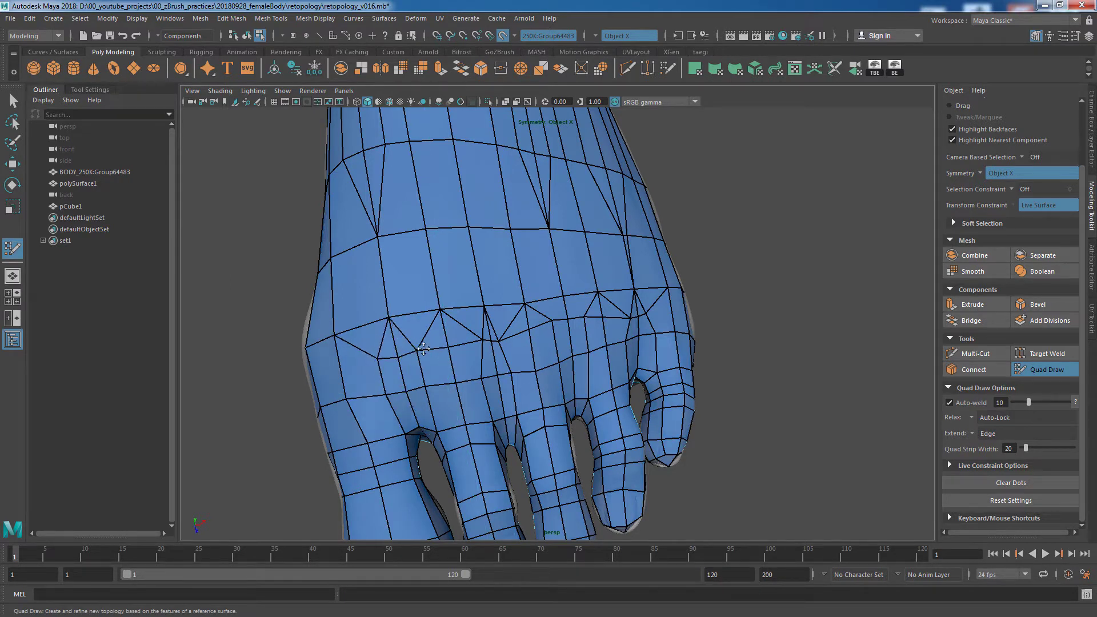
key("ctrl+z")
Step: Remove the short edge of a small quad on top of the foot
mouse_move(811, 382)
left_mouse_down("alt")
mouse_move(790, 389)
mouse_move(820, 379)
mouse_move(612, 383)
mouse_move(630, 355)
left_mouse_up("alt")
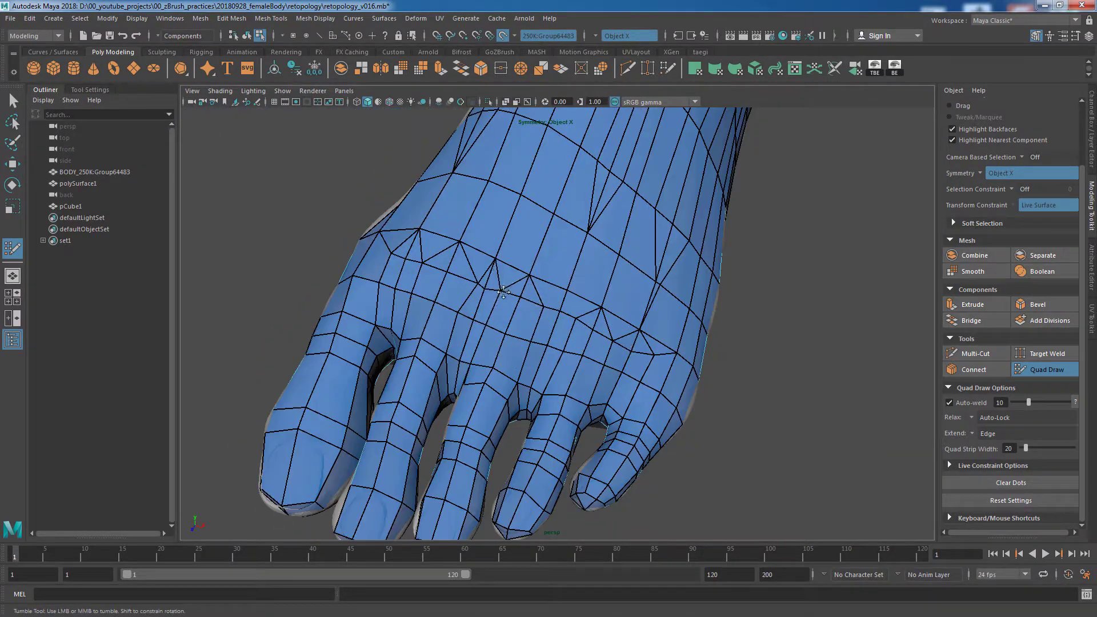
left_click_drag(484, 284, 761, 419, "alt")
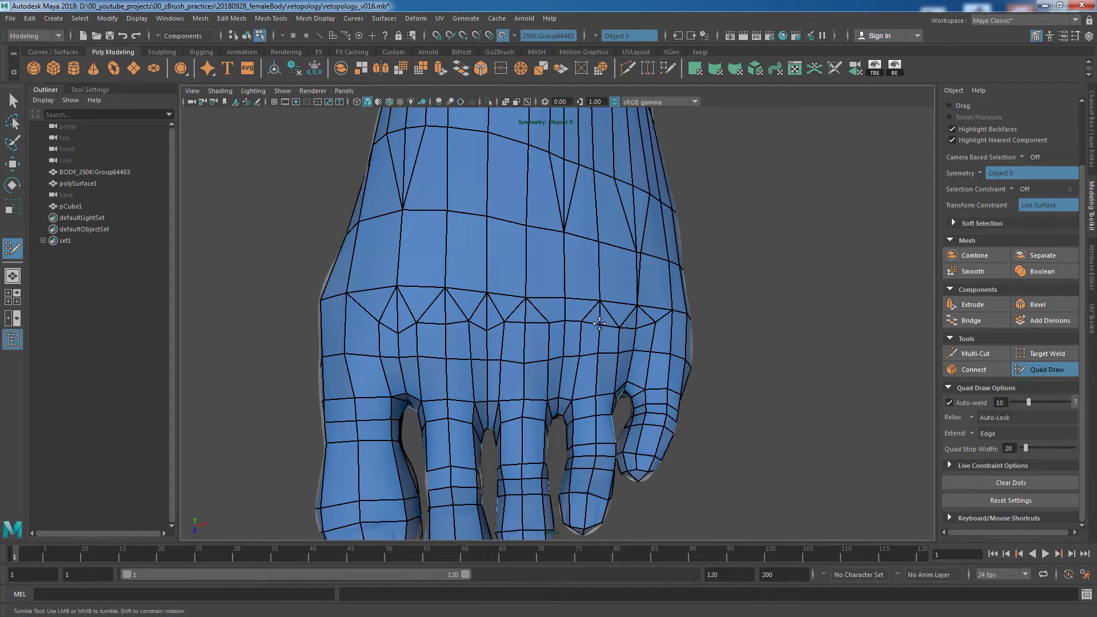
mouse_move(600, 325)
left_mouse_down("alt")
mouse_move(710, 362)
mouse_move(614, 381)
left_mouse_up("alt")
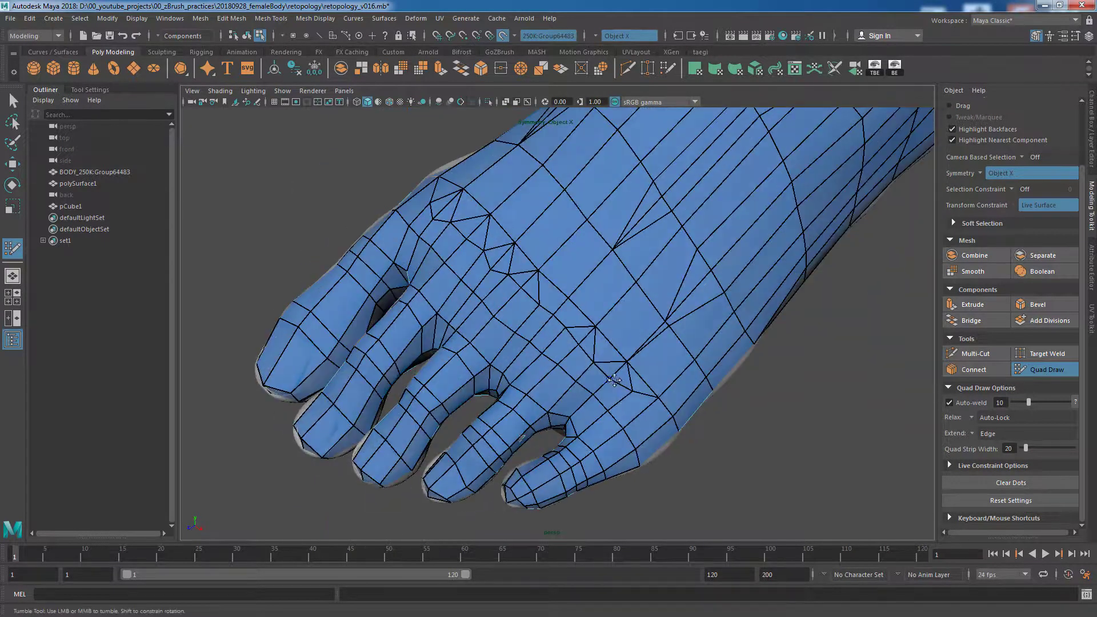
left_click(579, 342, "ctrl+shift")
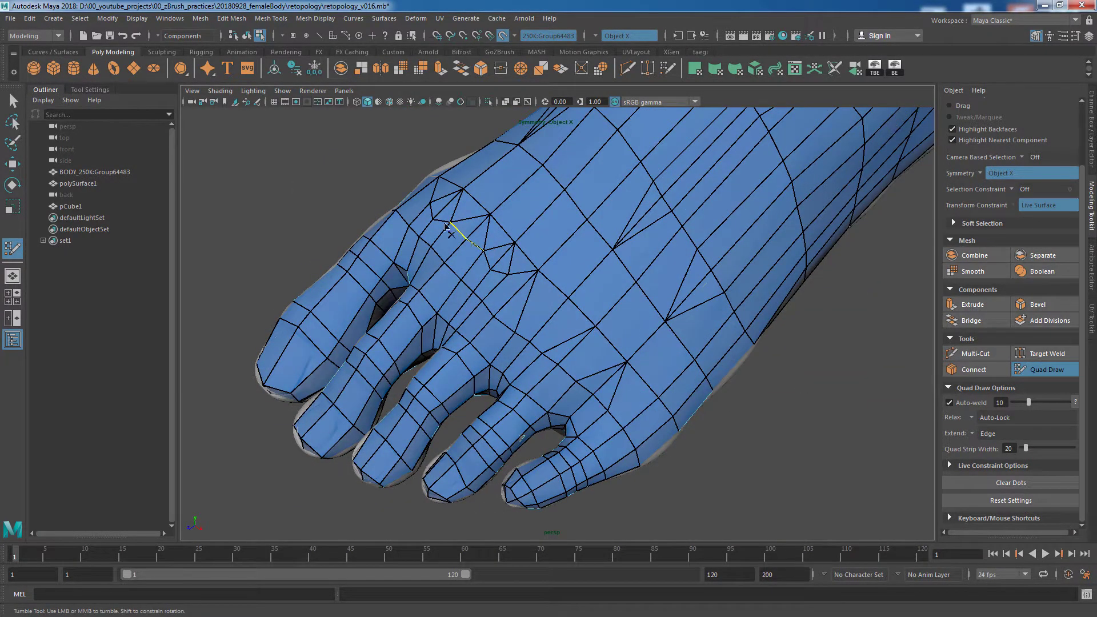
Step: Toggle between Multi-Cut and Quad Draw while framing the top of the foot
mouse_move(613, 345)
left_mouse_down("alt")
mouse_move(867, 407)
mouse_move(559, 324)
left_mouse_up("alt")
key("ctrl+shift+x")
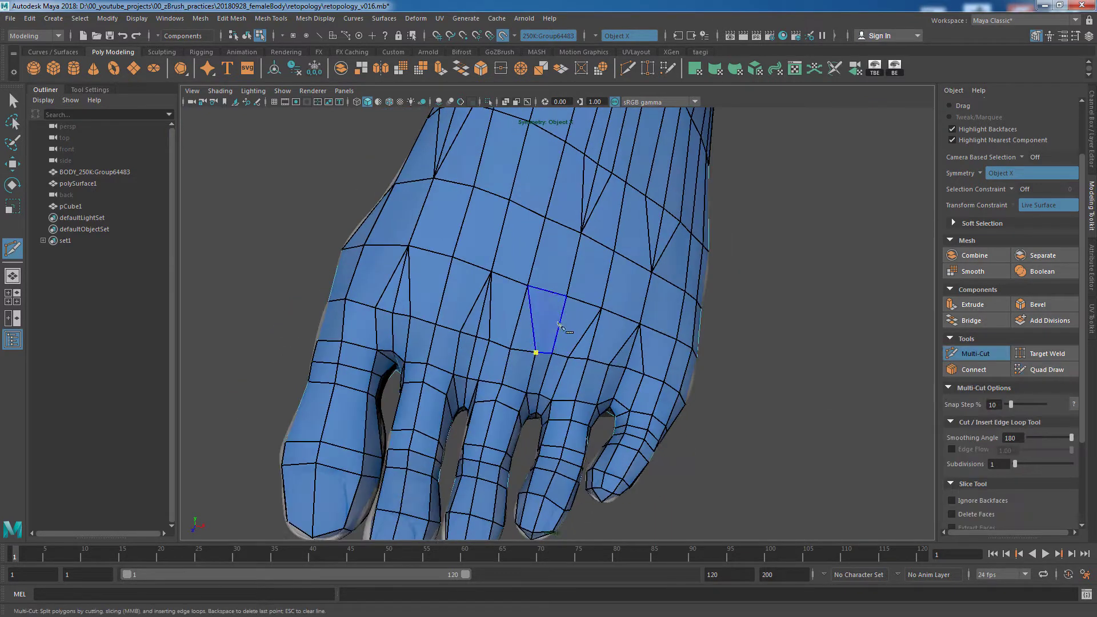
key("y")
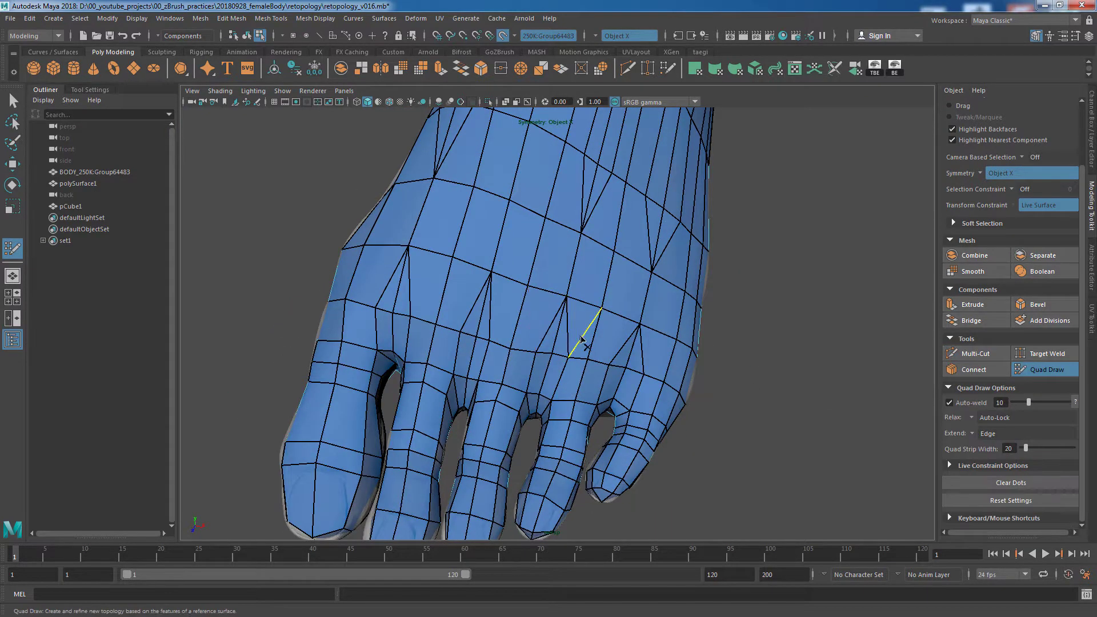
key("ctrl+shift+x")
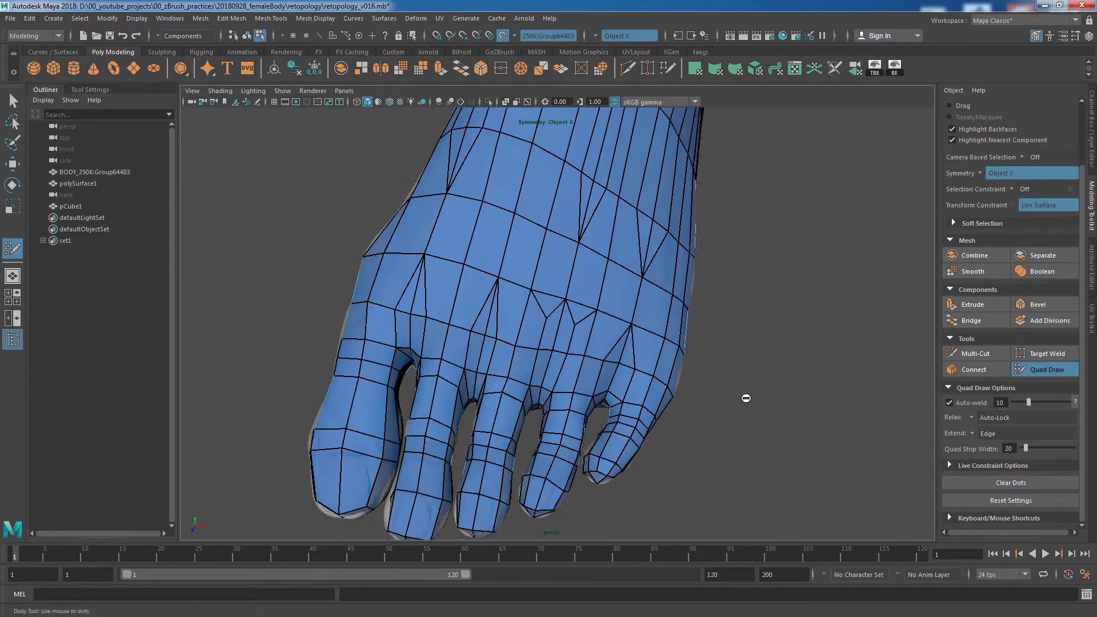
left_click_drag(486, 284, 544, 333, "alt")
key("y")
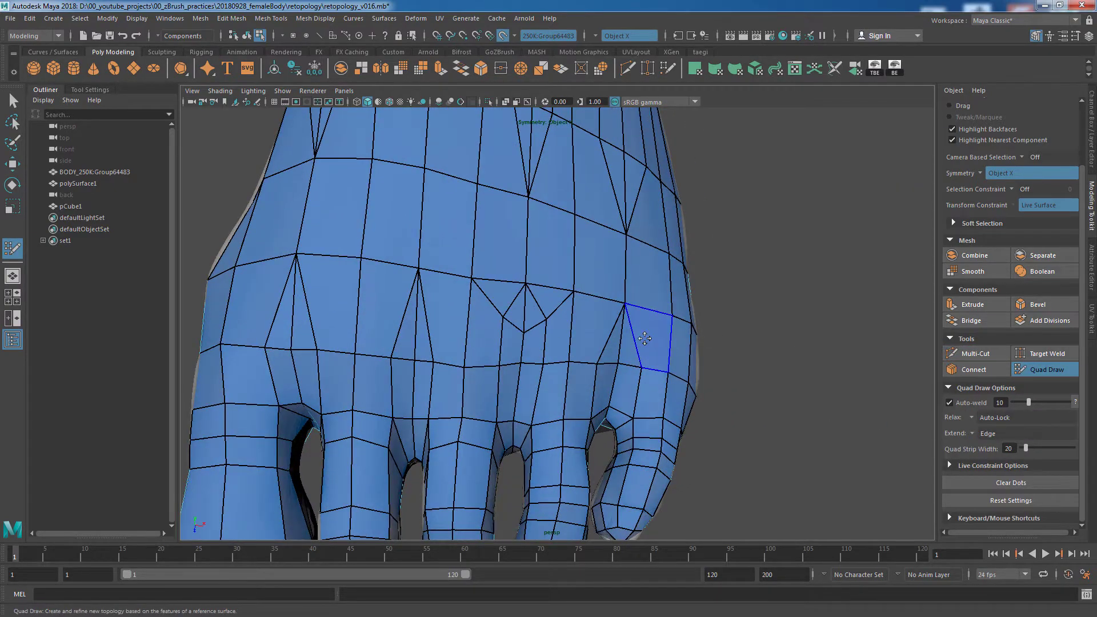
mouse_move(783, 372)
left_mouse_down("alt")
mouse_move(794, 364)
mouse_move(779, 372)
left_mouse_up("alt")
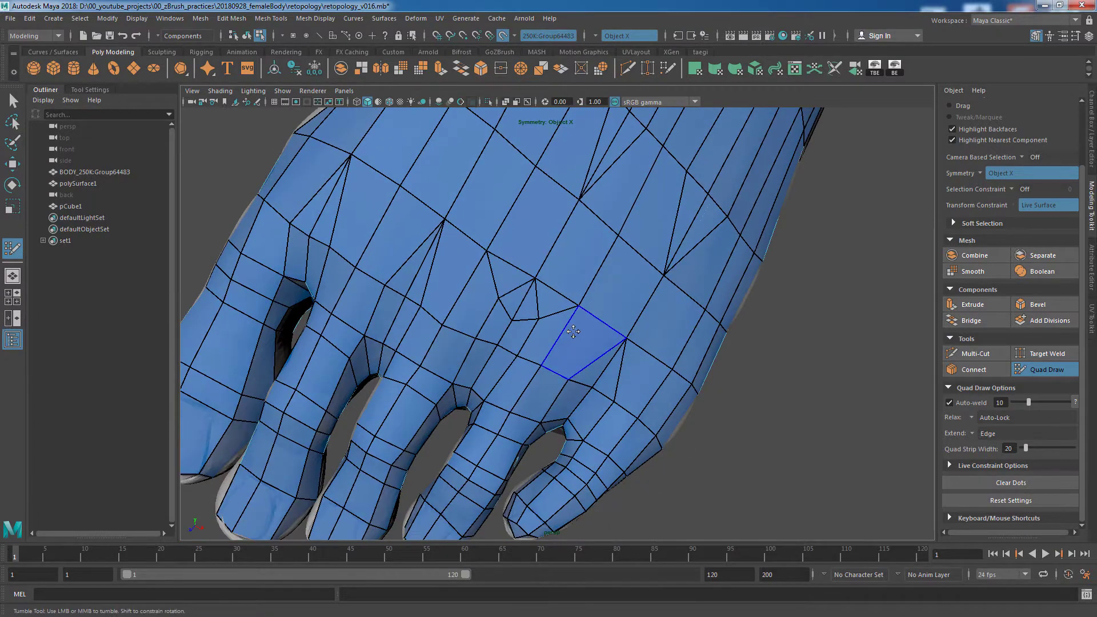
Step: Exit Quad Draw and isolate the retopology mesh, facing the top of the foot
key("q")
key("ctrl+1")
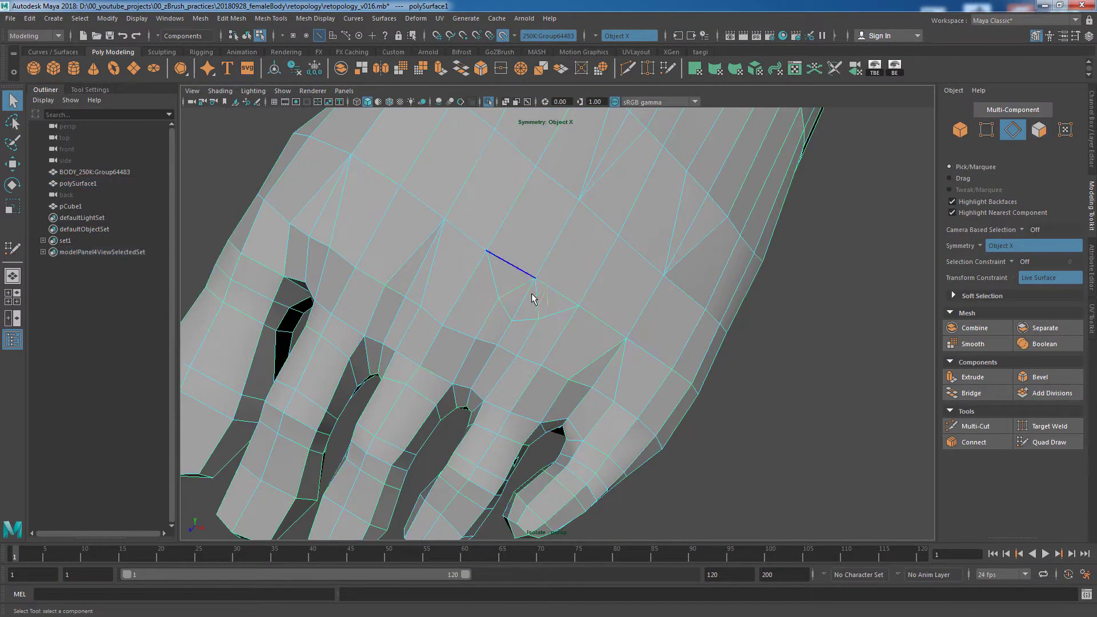
right_click_drag(594, 315, 539, 546, "shift")
mouse_move(572, 320)
left_mouse_down("alt")
mouse_move(612, 338)
mouse_move(508, 355)
mouse_move(605, 346)
left_mouse_up("alt")
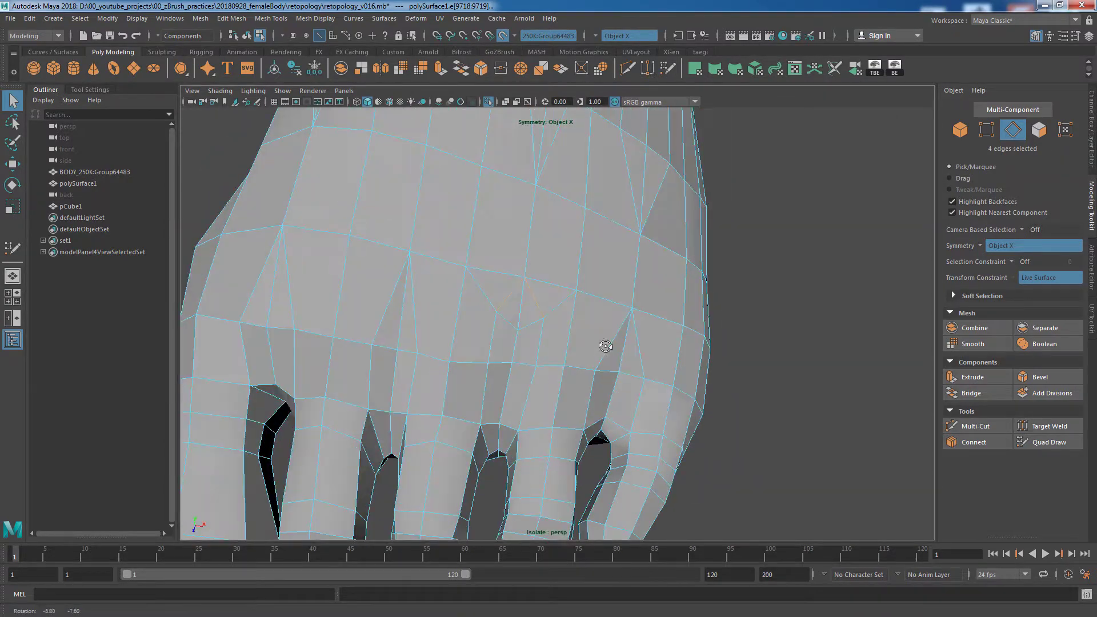
Step: Collapse the small triangle's short edge on top of the foot into one vertex
key("F9")
left_click(520, 320)
key("w")
mouse_move(517, 320)
left_mouse_down("alt")
mouse_move(610, 399)
mouse_move(693, 355)
mouse_move(617, 360)
mouse_move(595, 342)
mouse_move(703, 320)
left_mouse_up("alt")
left_click(972, 426)
scroll(589, 313, "up", 3)
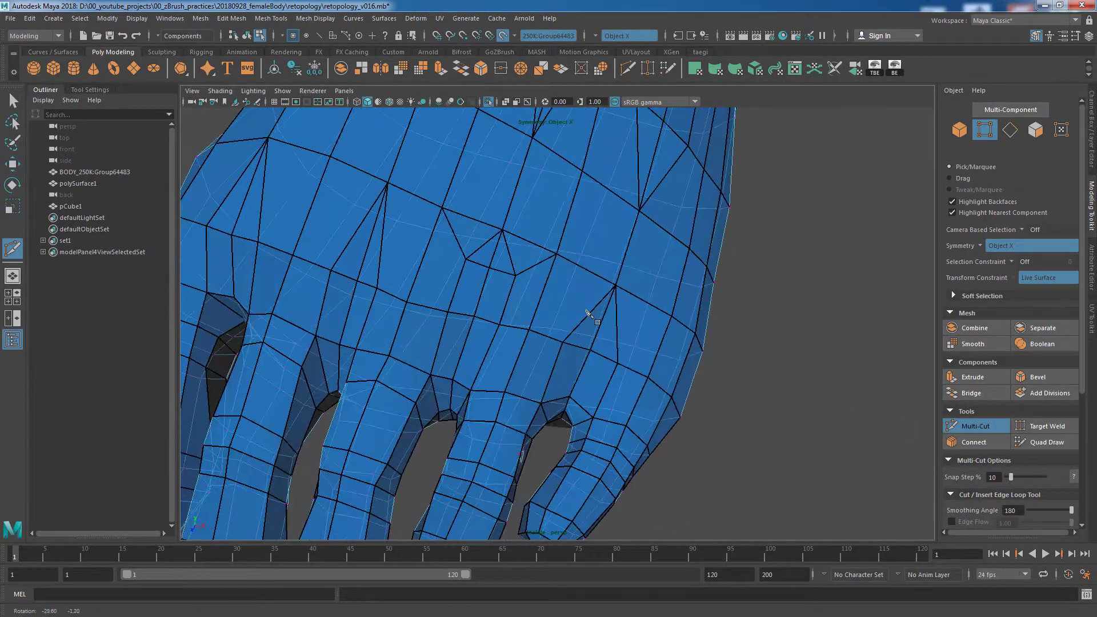
right_click_drag(483, 297, 490, 266, "shift")
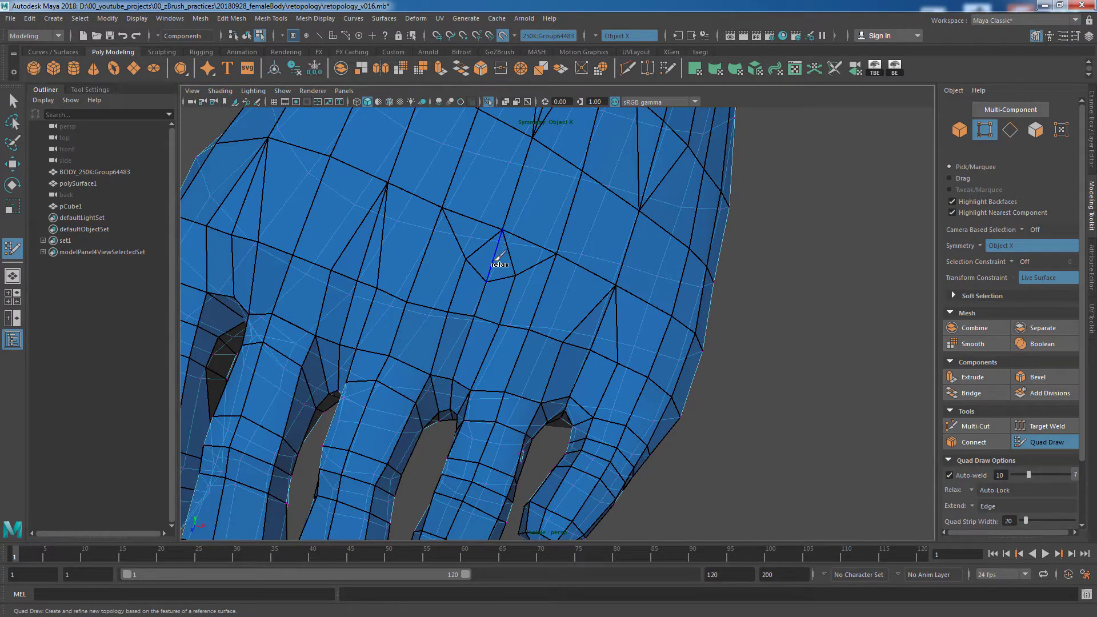
key("q")
right_click_drag(495, 260, 526, 266, "shift")
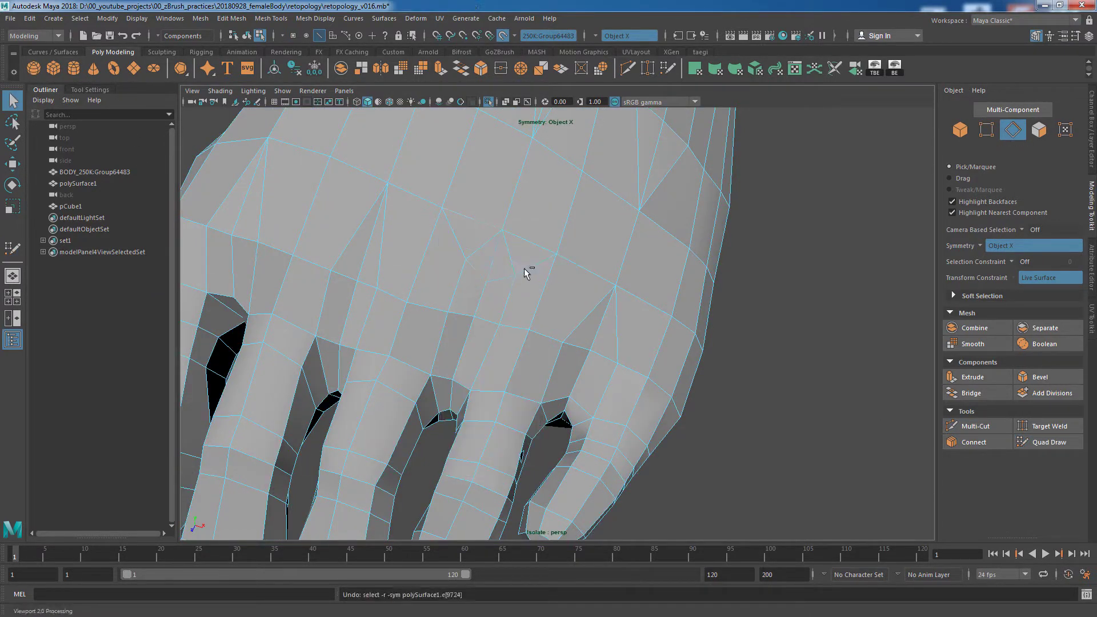
Step: Begin a new edge cut near the base of the toes
mouse_move(753, 322)
left_mouse_down("alt")
mouse_move(693, 360)
mouse_move(588, 350)
mouse_move(719, 314)
mouse_move(675, 320)
left_mouse_up("alt")
right_click_drag(537, 274, 563, 269, "shift")
left_click(567, 266)
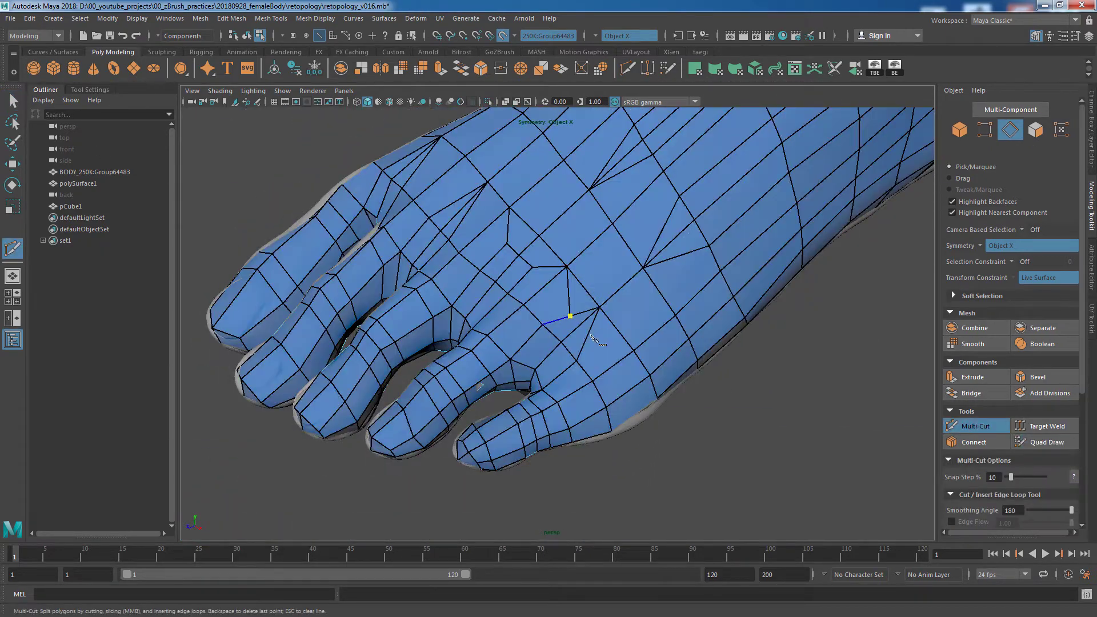
left_click_drag(592, 337, 431, 320, "alt")
Step: Finish and commit the edge cut near the toes, resuming Quad Draw
left_click(333, 337)
key("Return")
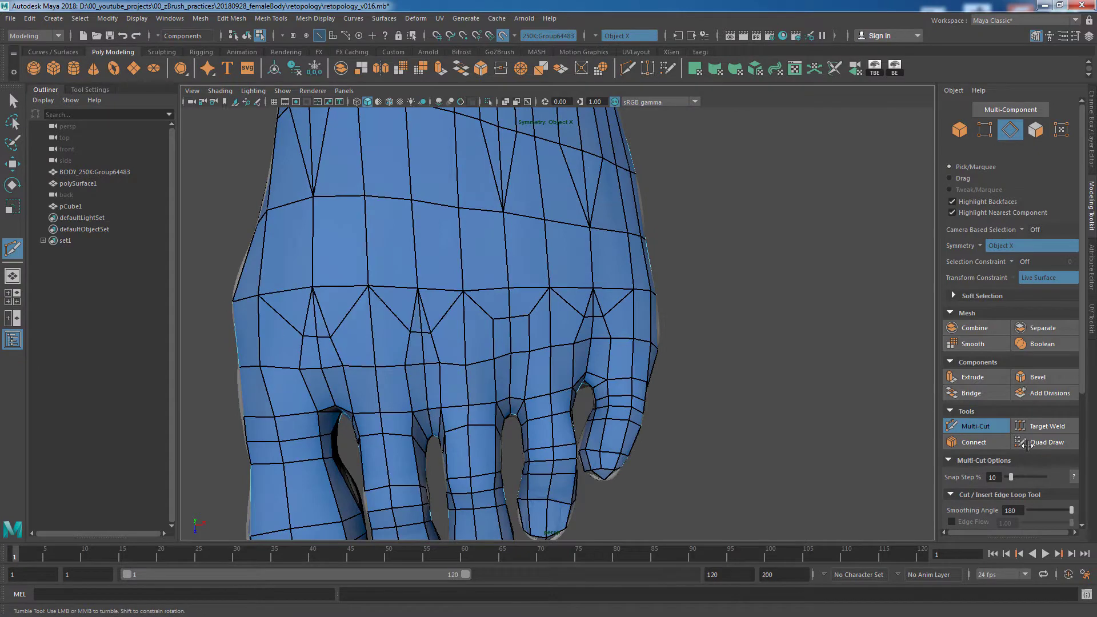
right_click_drag(334, 334, 339, 322, "shift")
mouse_move(293, 336)
left_mouse_down("alt")
mouse_move(432, 293)
mouse_move(572, 343)
mouse_move(664, 394)
mouse_move(351, 323)
left_mouse_up("alt")
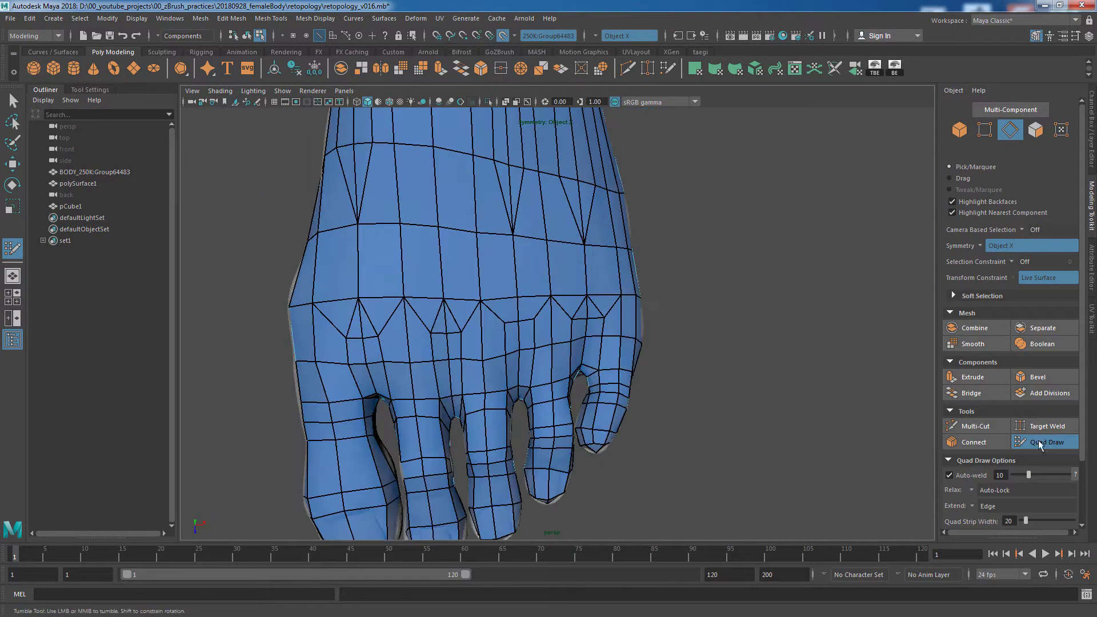
Step: Isolate the retopology mesh and select the edges along the knuckle row
key("q")
key("ctrl+1")
left_click(350, 323)
left_click(457, 322, "shift")
mouse_move(547, 342)
left_mouse_down("alt")
mouse_move(650, 352)
mouse_move(535, 326)
mouse_move(632, 363)
mouse_move(690, 368)
mouse_move(493, 338)
mouse_move(559, 319)
mouse_move(503, 316)
left_mouse_up("alt")
Step: Reshape the lower-leg and outer-ankle faces so the triangle sits higher
mouse_move(544, 327)
right_mouse_down("shift")
mouse_move(521, 319)
mouse_move(571, 312)
right_mouse_up("shift")
mouse_move(572, 312)
left_mouse_down("alt")
mouse_move(612, 310)
mouse_move(611, 330)
mouse_move(531, 355)
left_mouse_up("alt")
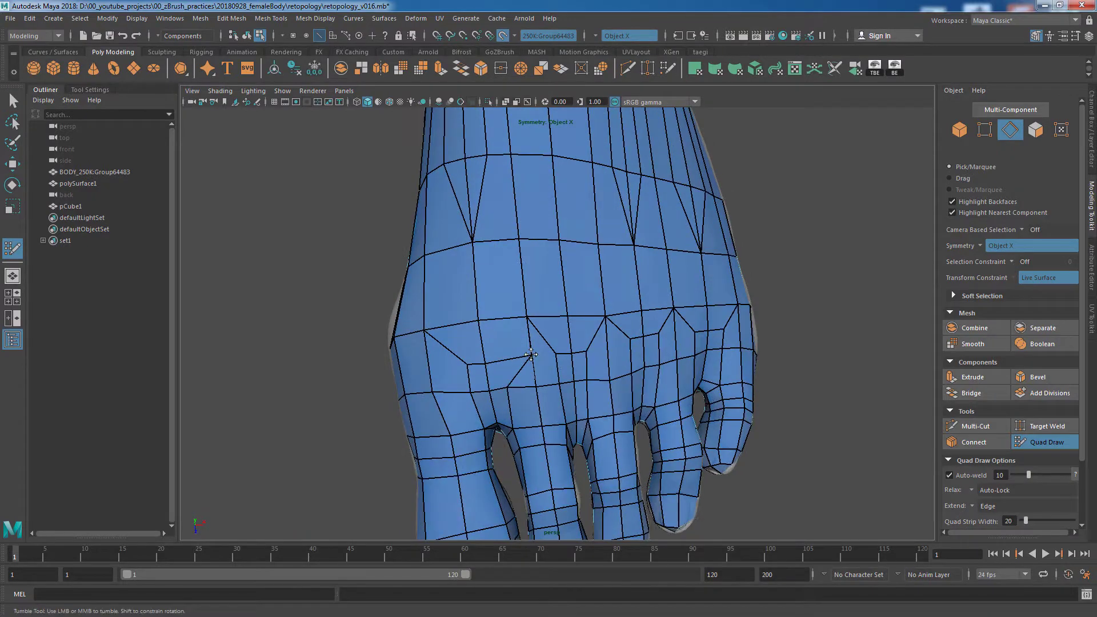
left_click_drag(840, 343, 785, 385, "alt")
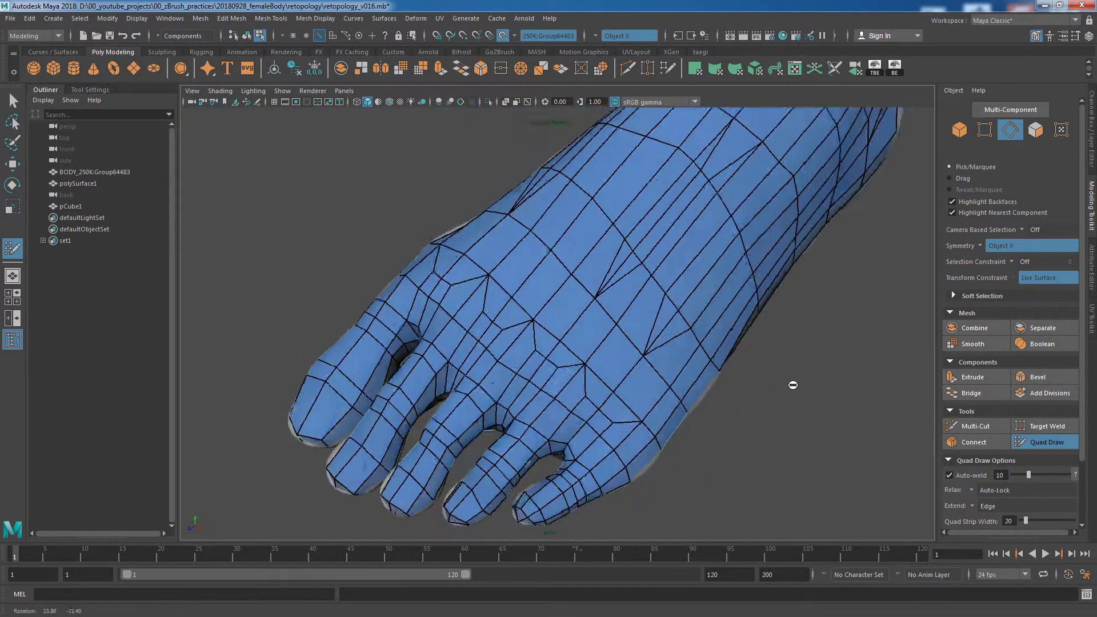
middle_click_drag(784, 385, 623, 267, "alt")
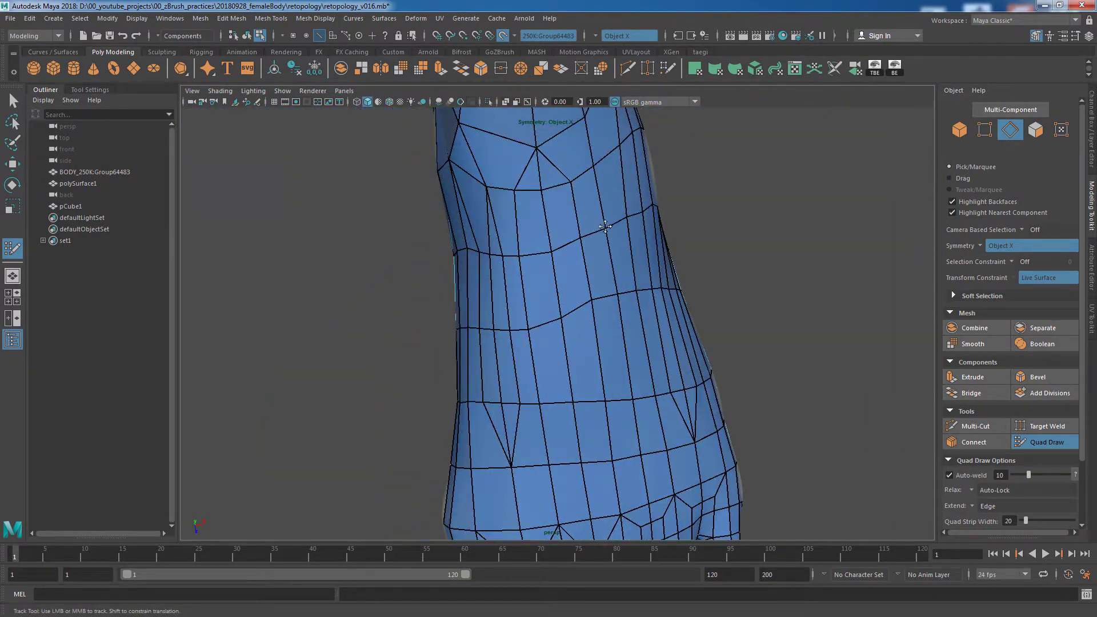
left_click(508, 277, "ctrl+shift")
key("bracketleft")
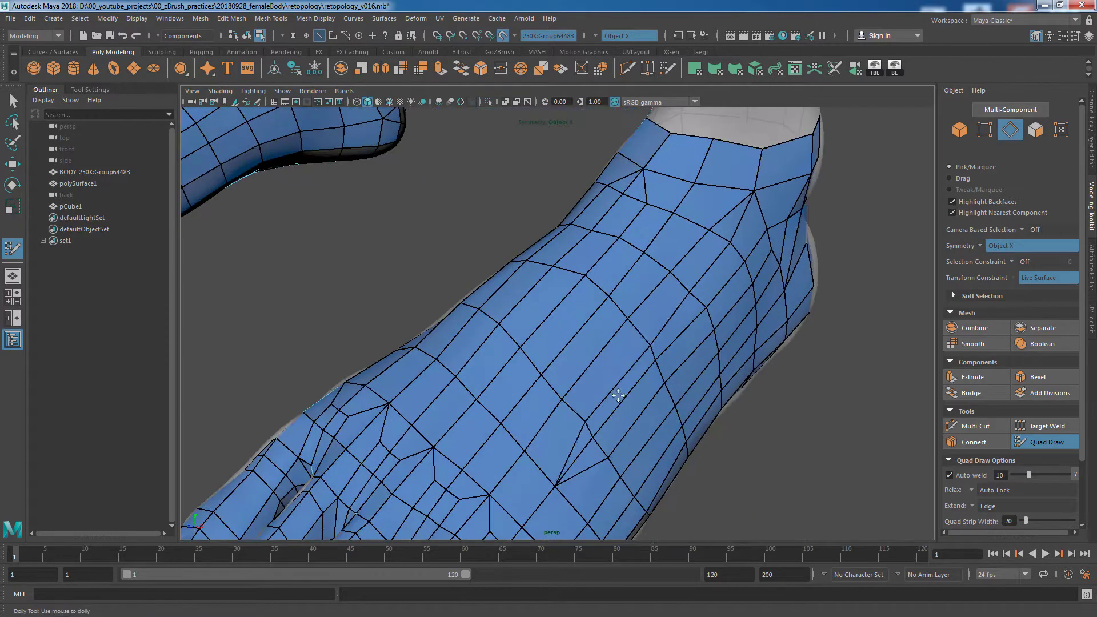
mouse_move(708, 235)
left_mouse_down("alt")
mouse_move(542, 259)
mouse_move(711, 278)
left_mouse_up("alt")
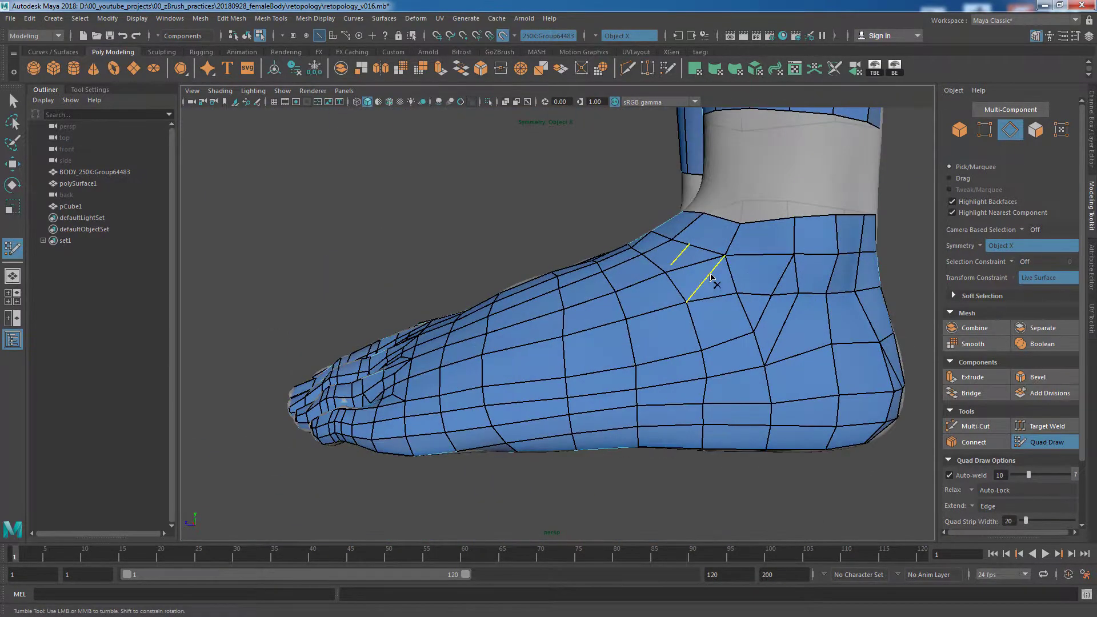
mouse_move(661, 406)
left_mouse_down("alt")
mouse_move(722, 310)
mouse_move(816, 317)
mouse_move(789, 363)
left_mouse_up("alt")
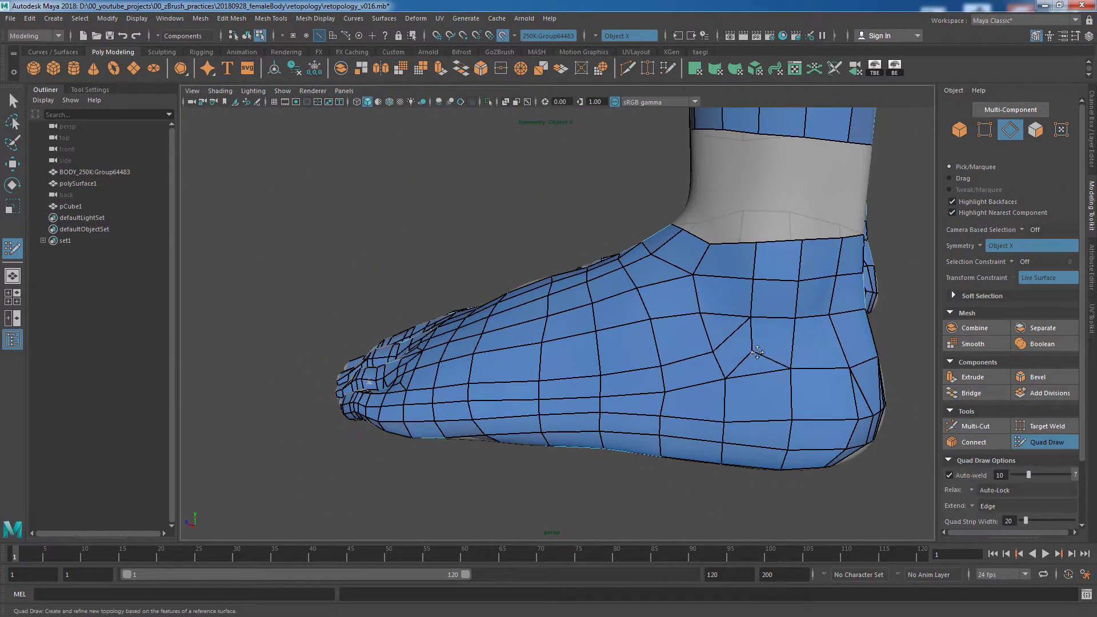
Step: Cut a new edge across the heel-side face of the outer foot, then resume Quad Draw
left_click_drag(794, 417, 730, 303, "alt")
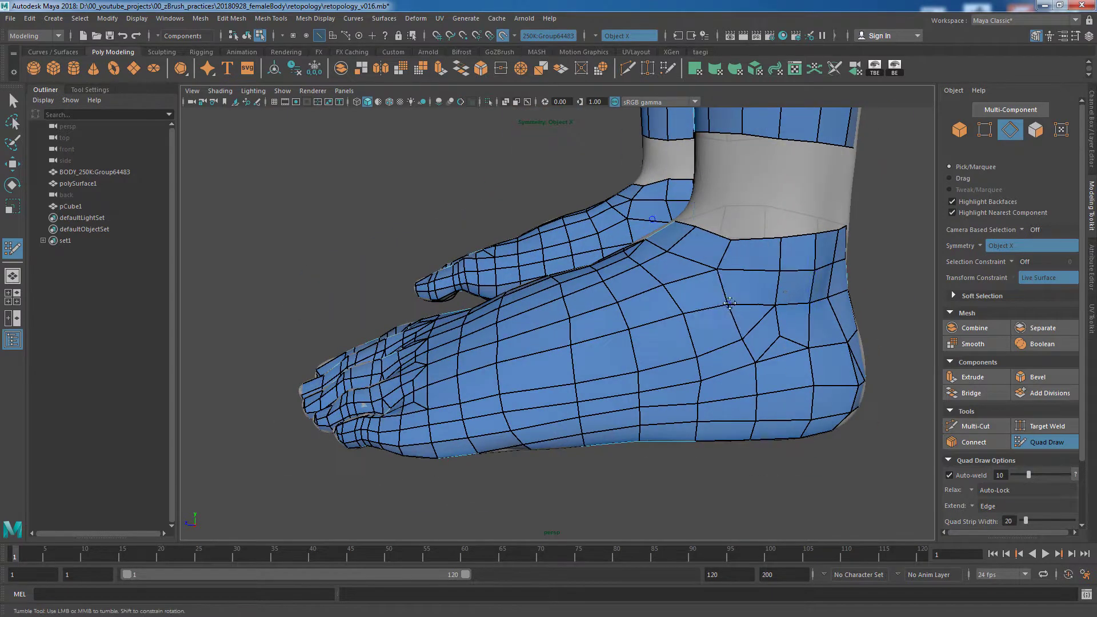
left_click_drag(778, 236, 735, 348, "alt")
key("ctrl+shift+x")
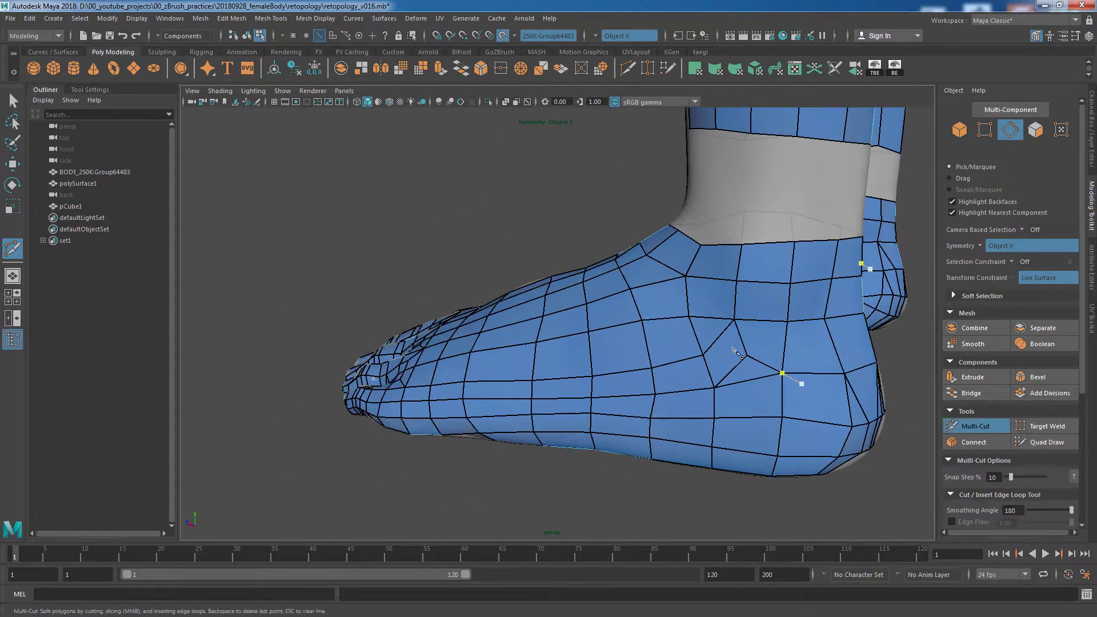
key("y")
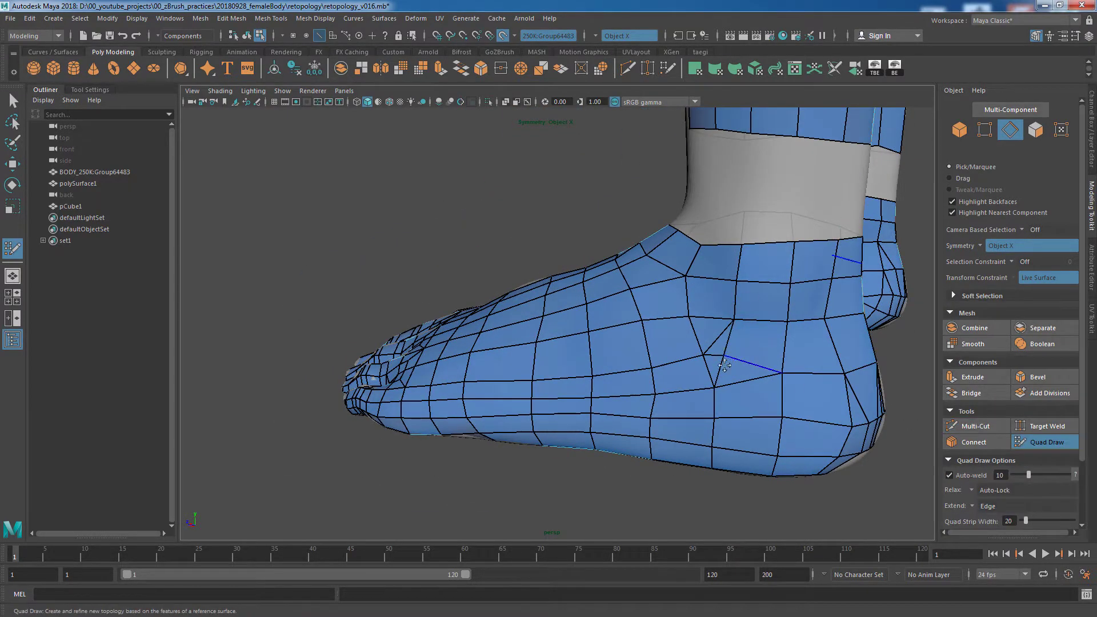
mouse_move(707, 356)
left_mouse_down("alt")
mouse_move(732, 472)
mouse_move(669, 350)
mouse_move(672, 466)
mouse_move(699, 301)
left_mouse_up("alt")
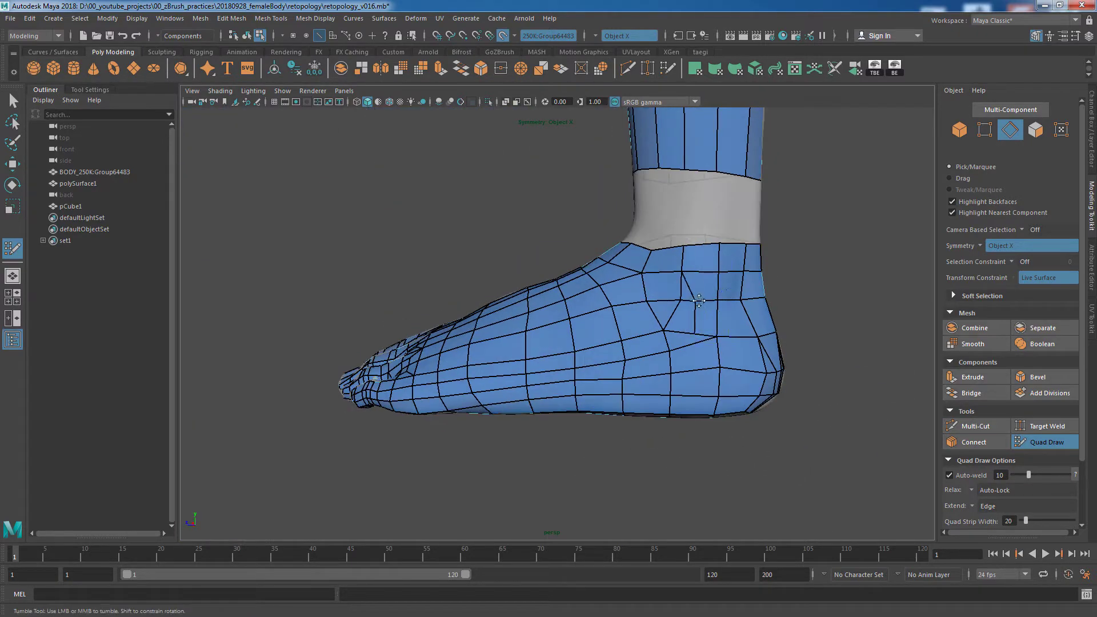
mouse_move(696, 375)
left_mouse_down("alt")
mouse_move(680, 452)
mouse_move(472, 257)
mouse_move(572, 285)
mouse_move(661, 342)
mouse_move(815, 301)
mouse_move(919, 324)
mouse_move(874, 360)
left_mouse_up("alt")
right_click_drag(875, 360, 724, 317, "alt")
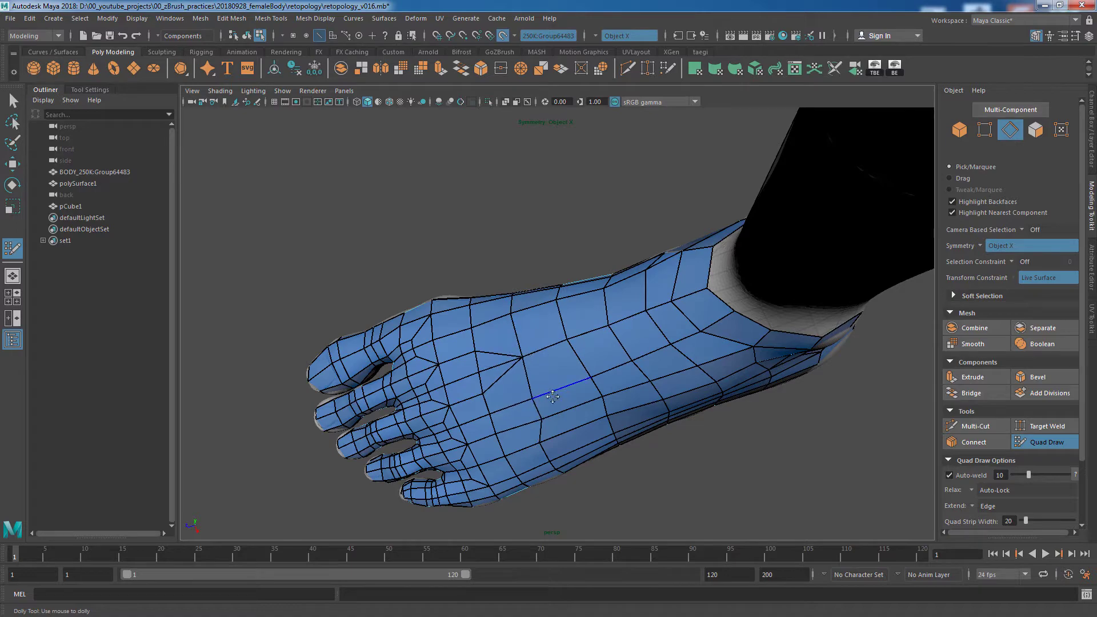
Step: Orbit and zoom in on the top of the foot above the toe triangles
mouse_move(553, 396)
left_mouse_down("alt")
mouse_move(674, 404)
mouse_move(643, 389)
left_mouse_up("alt")
left_click_drag(590, 355, 586, 371, "alt")
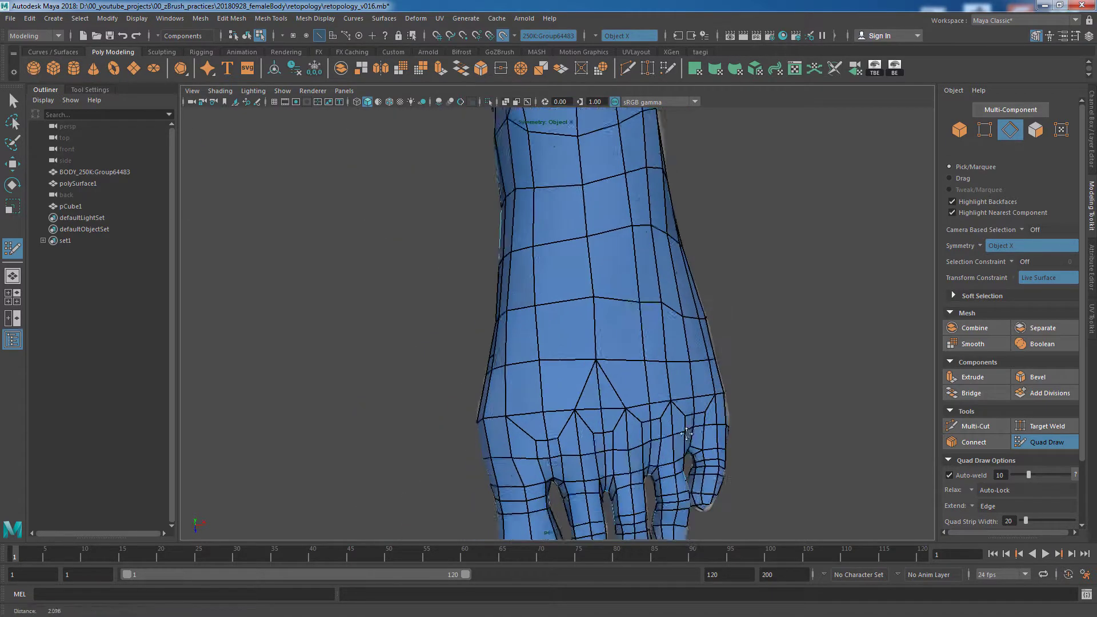
right_click_drag(586, 371, 573, 389, "shift")
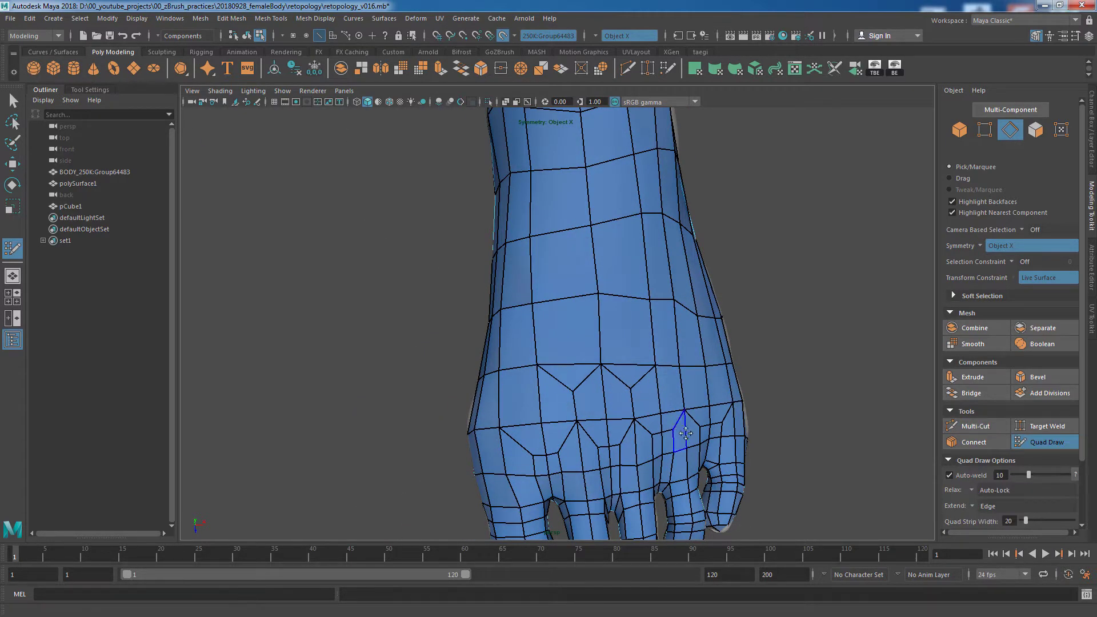
scroll(686, 433, "down", 3)
scroll(766, 483, "up", 3)
middle_click_drag(766, 483, 614, 355, "alt")
scroll(540, 348, "down", 3)
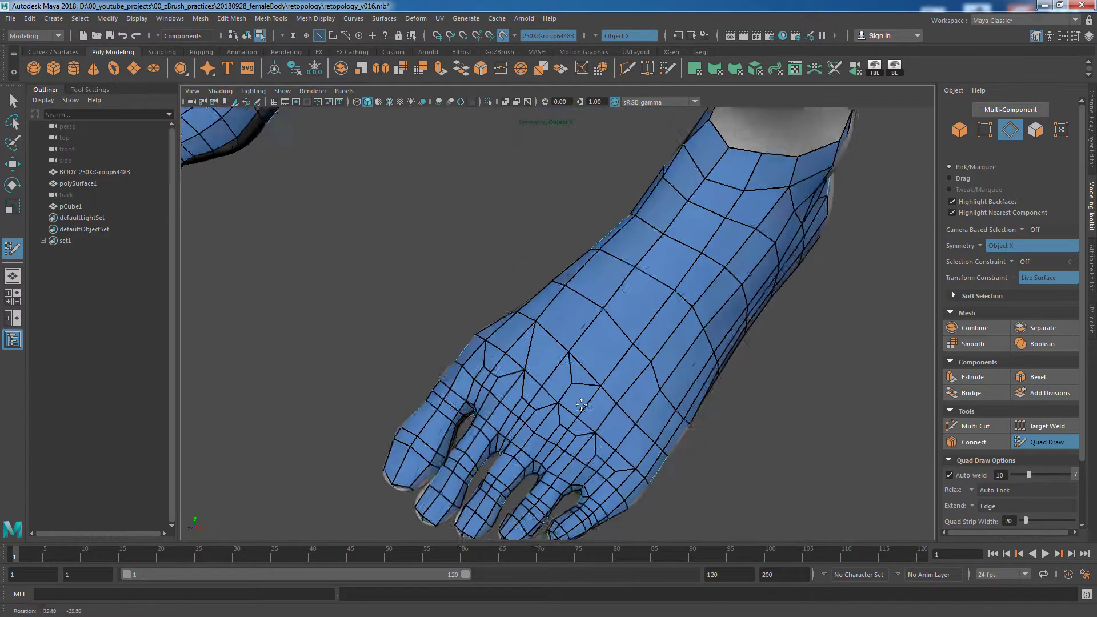
Step: Frame the quad above the knuckle-row triangles and remove it with Quad Draw
mouse_move(541, 348)
left_mouse_down("alt")
mouse_move(752, 448)
mouse_move(713, 433)
left_mouse_up("alt")
right_click_drag(713, 433, 612, 355, "alt")
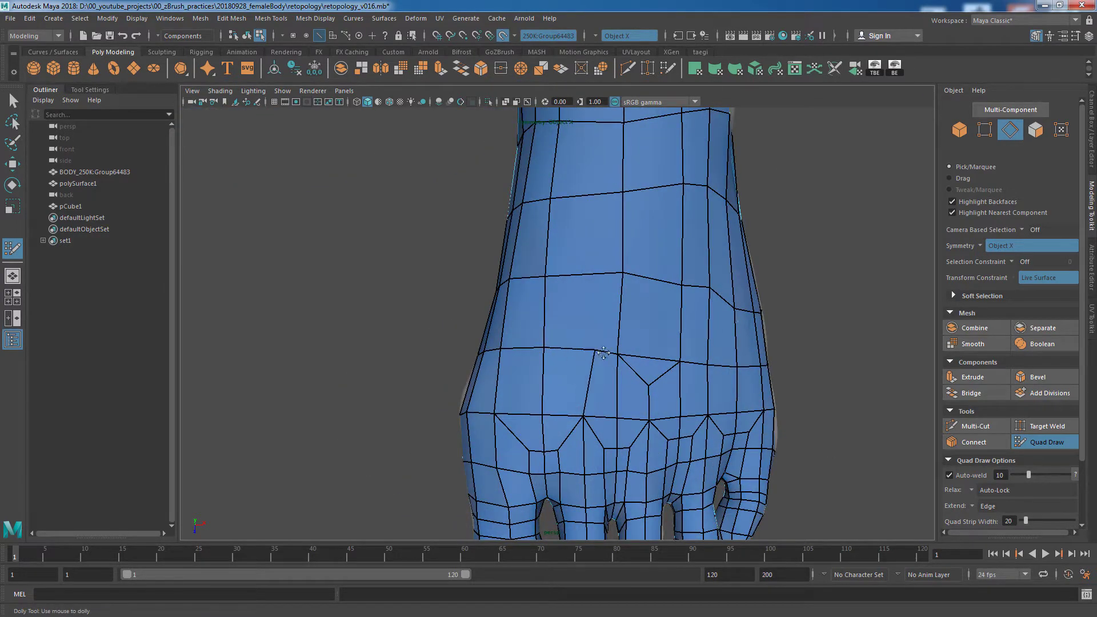
scroll(707, 398, "down", 3)
left_click_drag(707, 399, 629, 343, "alt")
scroll(581, 373, "up", 3)
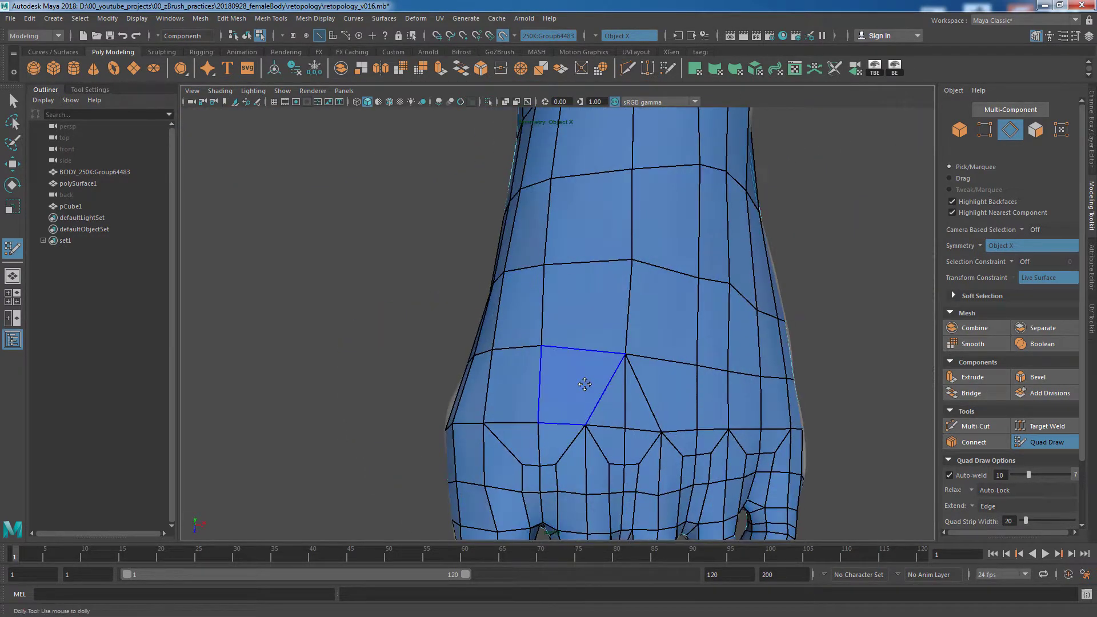
right_click_drag(580, 372, 589, 389, "shift")
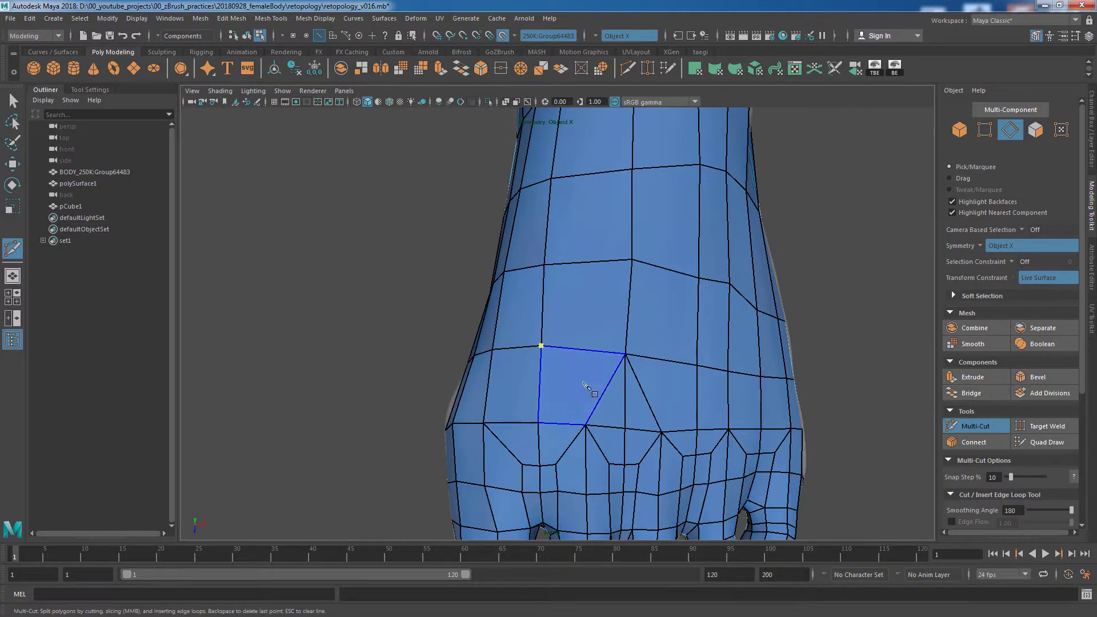
left_click(1046, 442)
mouse_move(869, 396)
left_mouse_down("alt")
mouse_move(852, 461)
mouse_move(713, 466)
mouse_move(838, 446)
mouse_move(607, 302)
mouse_move(703, 318)
mouse_move(779, 311)
mouse_move(579, 374)
mouse_move(563, 287)
left_mouse_up("alt")
Step: Delete two adjacent quads on top of the foot and undo the stray point
left_click(543, 274, "shift")
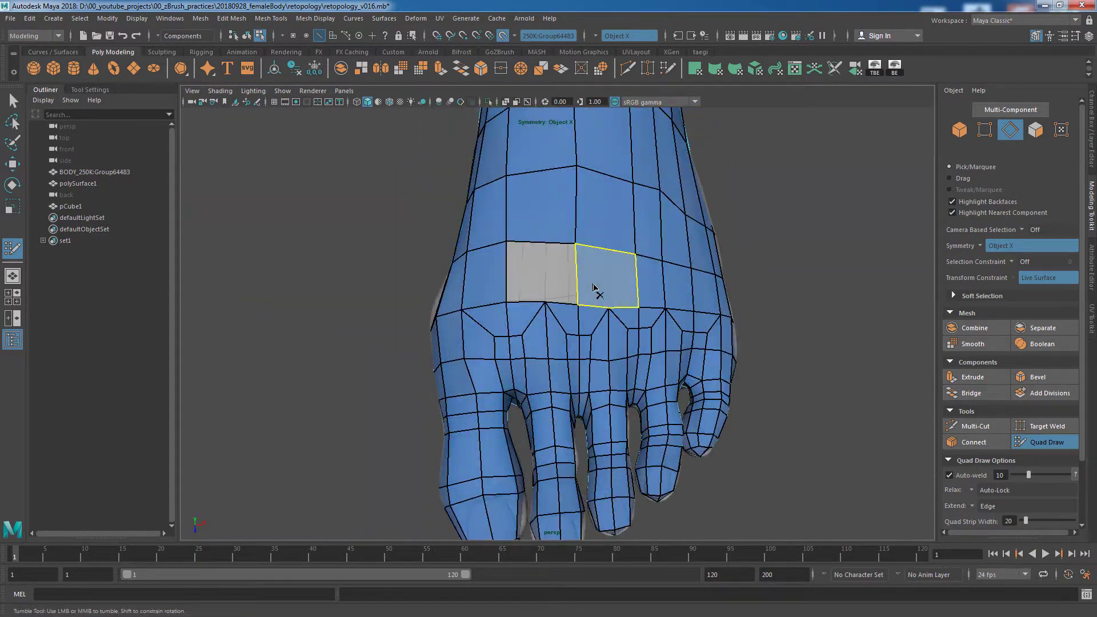
left_click(600, 274, "shift")
mouse_move(827, 360)
left_mouse_down("alt")
mouse_move(844, 358)
mouse_move(823, 354)
left_mouse_up("alt")
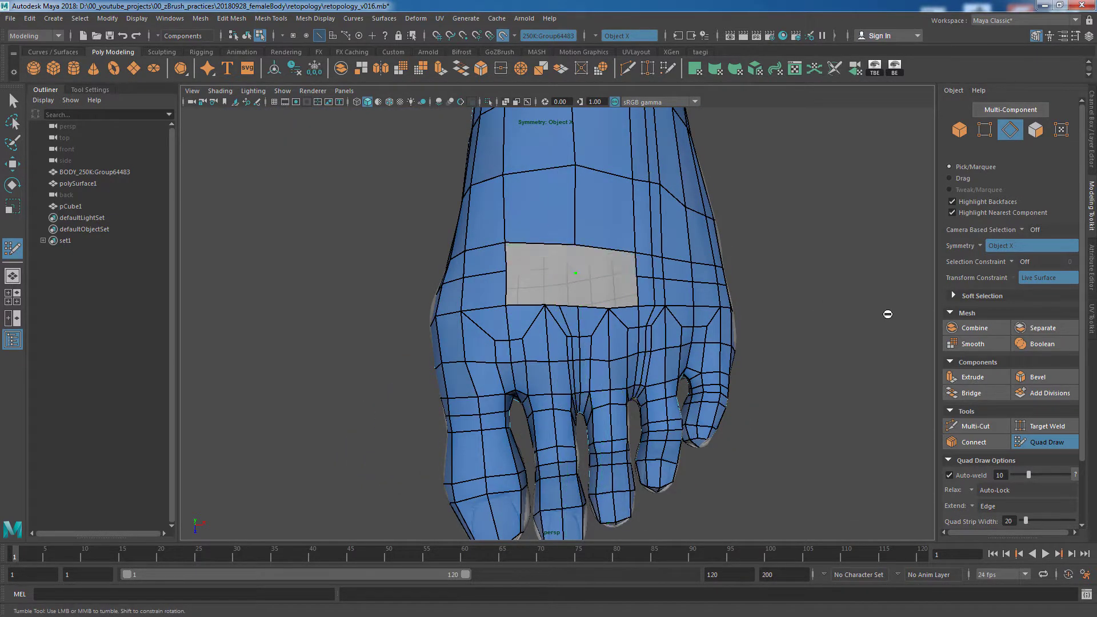
key("ctrl+z")
Step: Place a new point inside the hole and fill the notch with a new quad
left_click_drag(888, 313, 718, 343, "alt")
right_click_drag(718, 343, 570, 299, "alt")
left_click(537, 277)
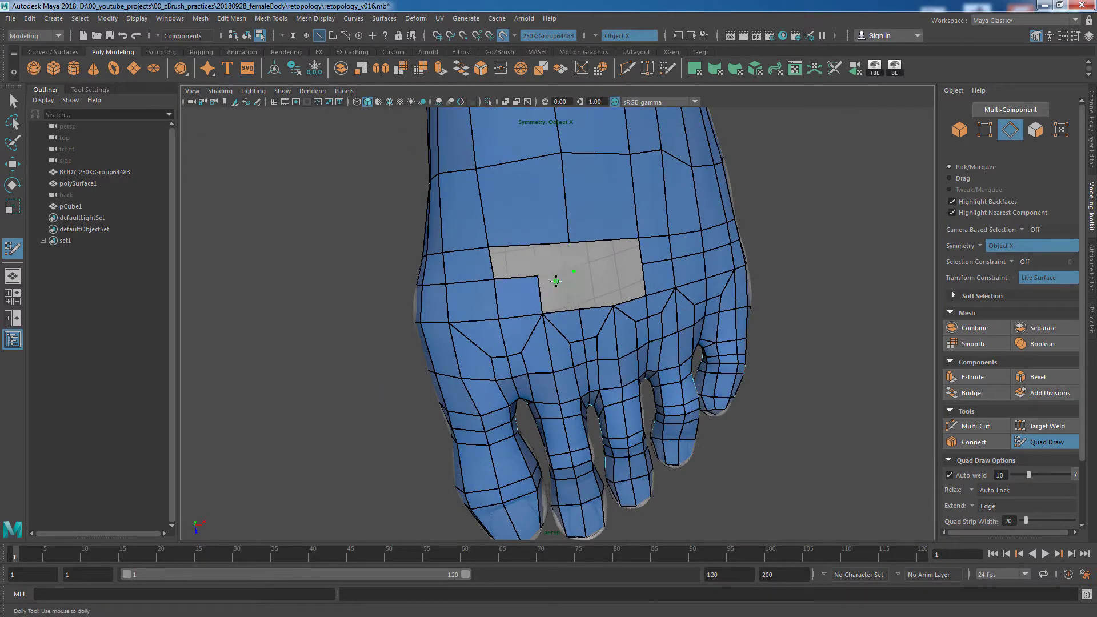
left_click(556, 281, "shift")
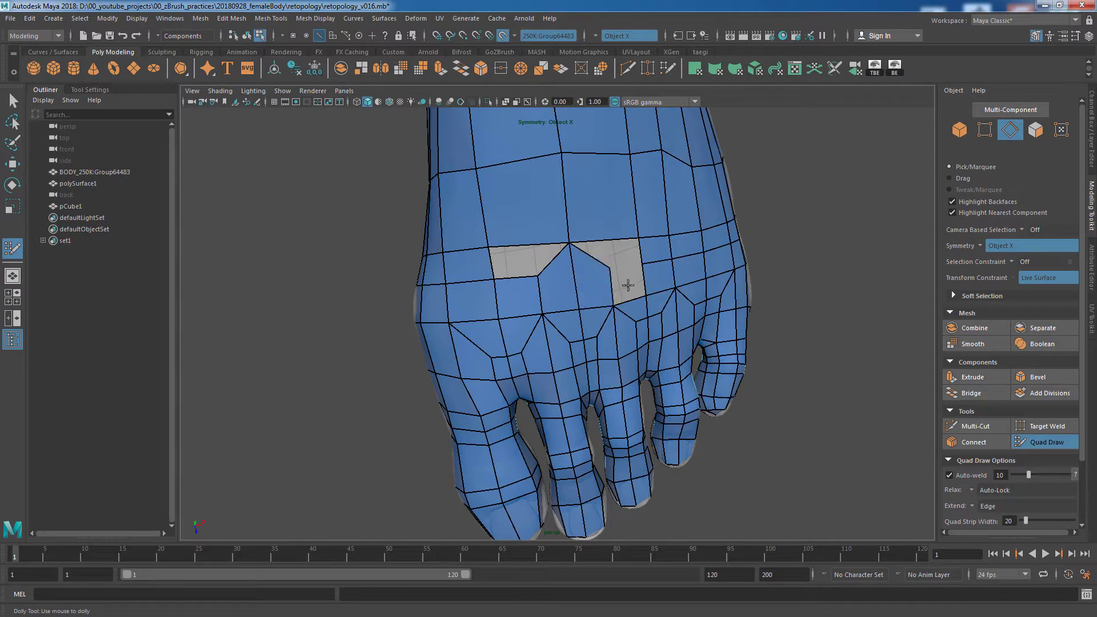
mouse_move(554, 206)
left_mouse_down("alt")
mouse_move(937, 312)
mouse_move(656, 345)
mouse_move(769, 340)
left_mouse_up("alt")
right_click_drag(769, 340, 901, 421, "alt")
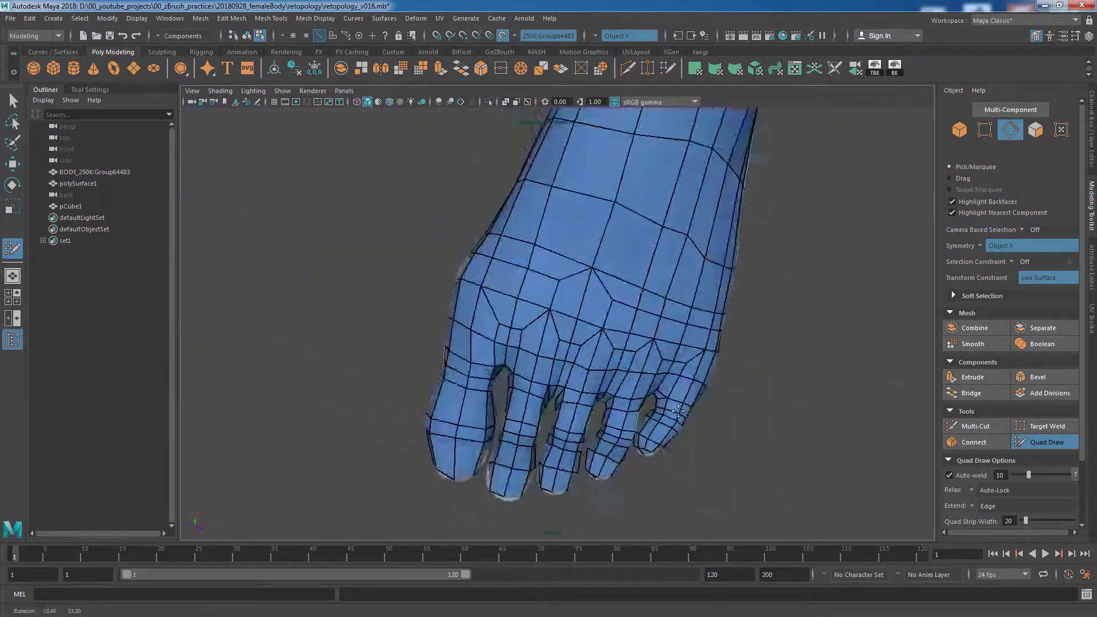
mouse_move(901, 421)
left_mouse_down("alt")
mouse_move(790, 393)
mouse_move(686, 320)
left_mouse_up("alt")
right_click_drag(686, 320, 639, 292, "alt")
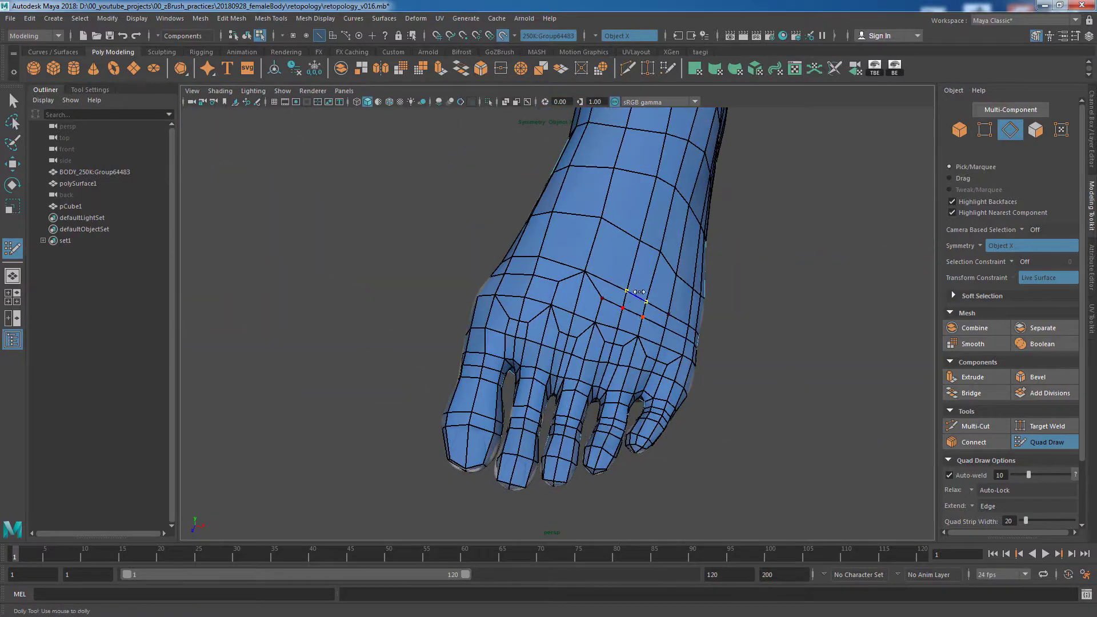
left_click_drag(527, 306, 514, 251, "alt")
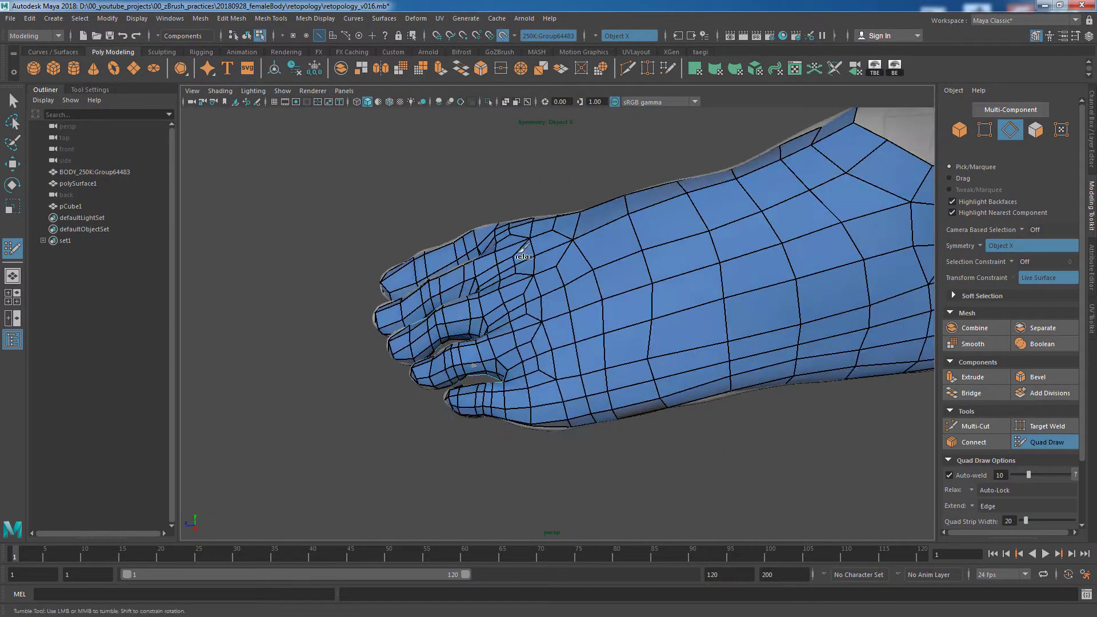
left_click_drag(851, 364, 404, 293, "alt")
mouse_move(600, 323)
left_mouse_down("alt")
mouse_move(572, 320)
mouse_move(612, 355)
mouse_move(642, 354)
mouse_move(628, 394)
mouse_move(828, 411)
mouse_move(458, 400)
left_mouse_up("alt")
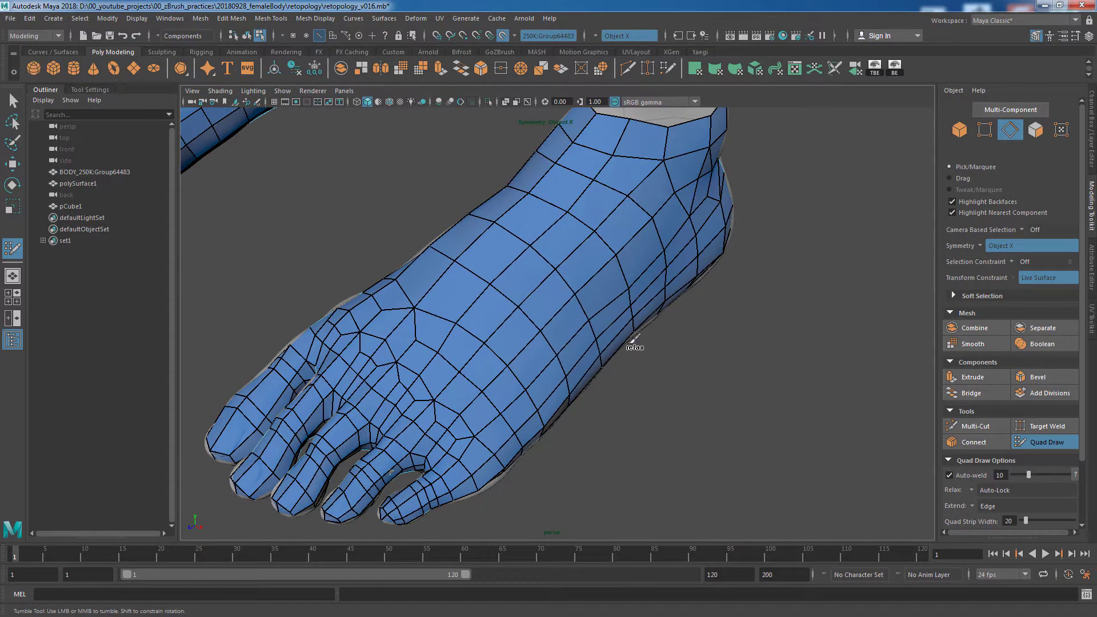
left_click_drag(558, 299, 571, 252, "alt")
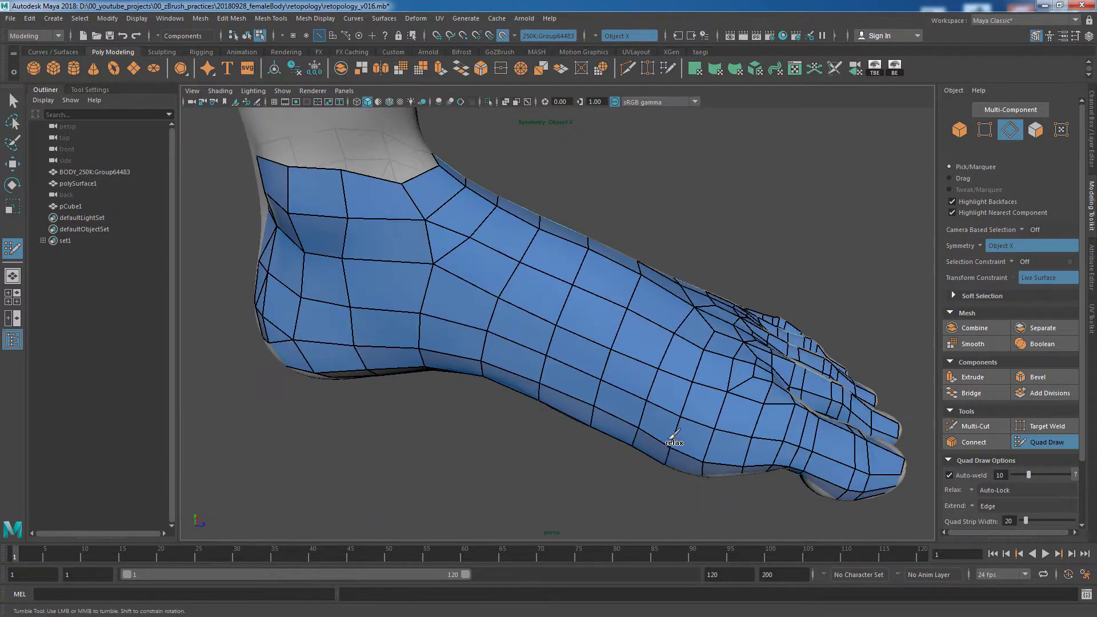
left_click_drag(675, 423, 538, 436, "alt")
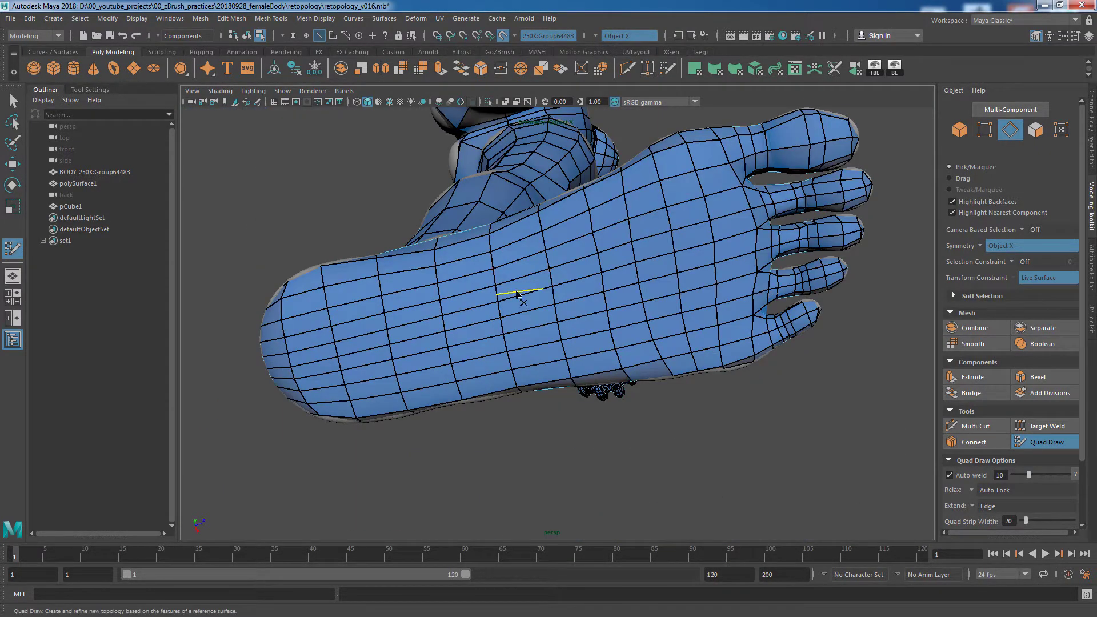
mouse_move(679, 451)
left_mouse_down("alt")
mouse_move(823, 502)
mouse_move(509, 290)
left_mouse_up("alt")
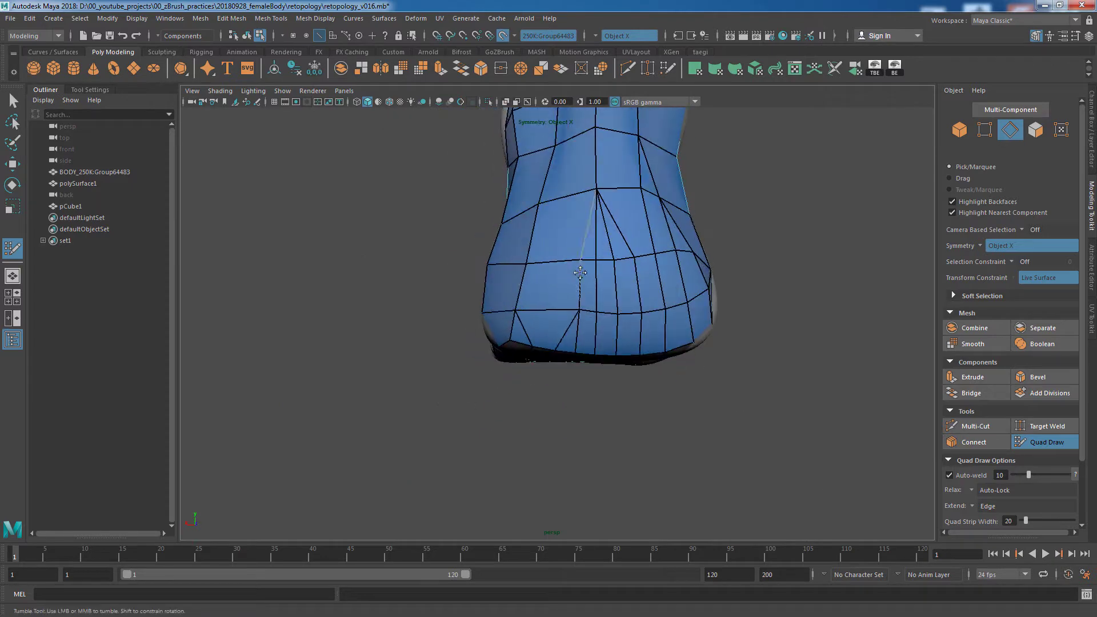
left_click_drag(706, 371, 754, 400, "alt")
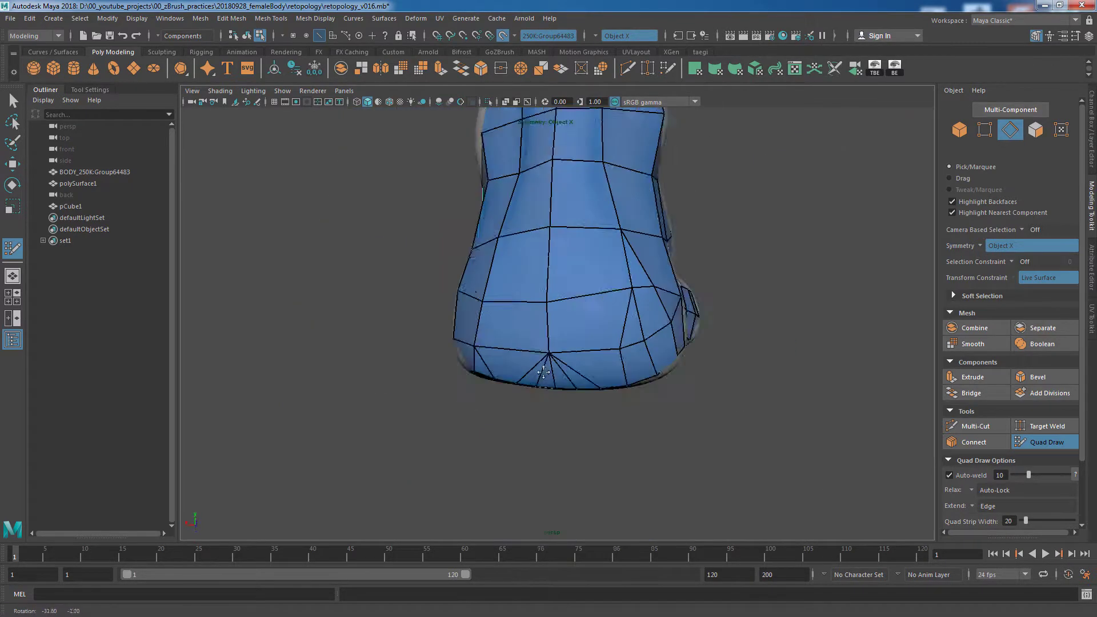
right_click_drag(754, 400, 737, 405, "alt")
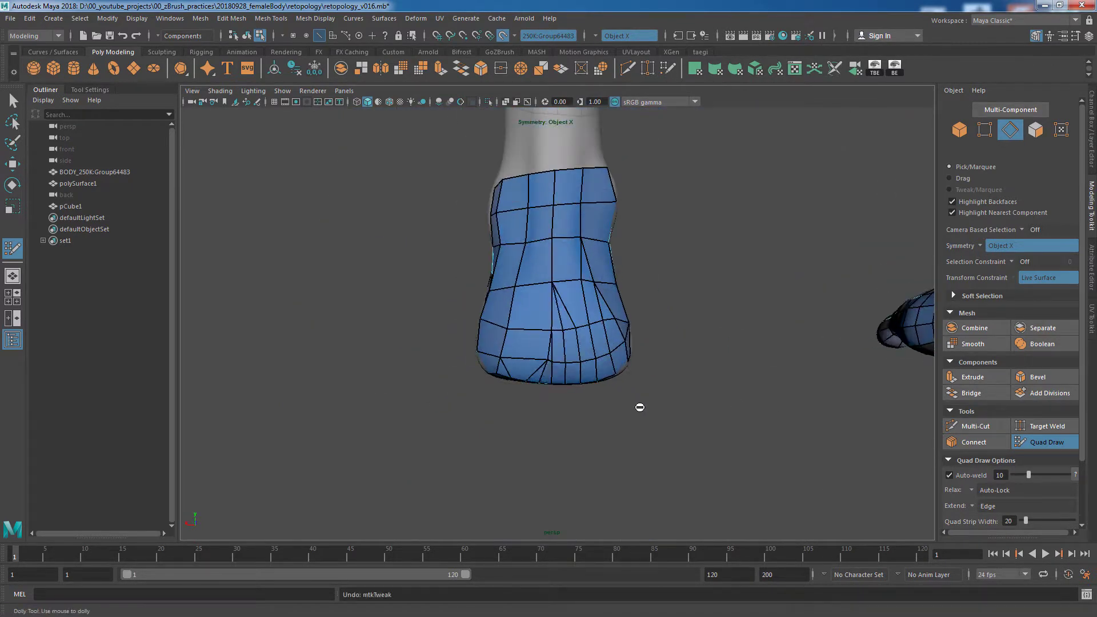
mouse_move(587, 375)
left_mouse_down("alt")
mouse_move(733, 426)
mouse_move(703, 448)
left_mouse_up("alt")
right_click_drag(703, 448, 808, 446, "alt")
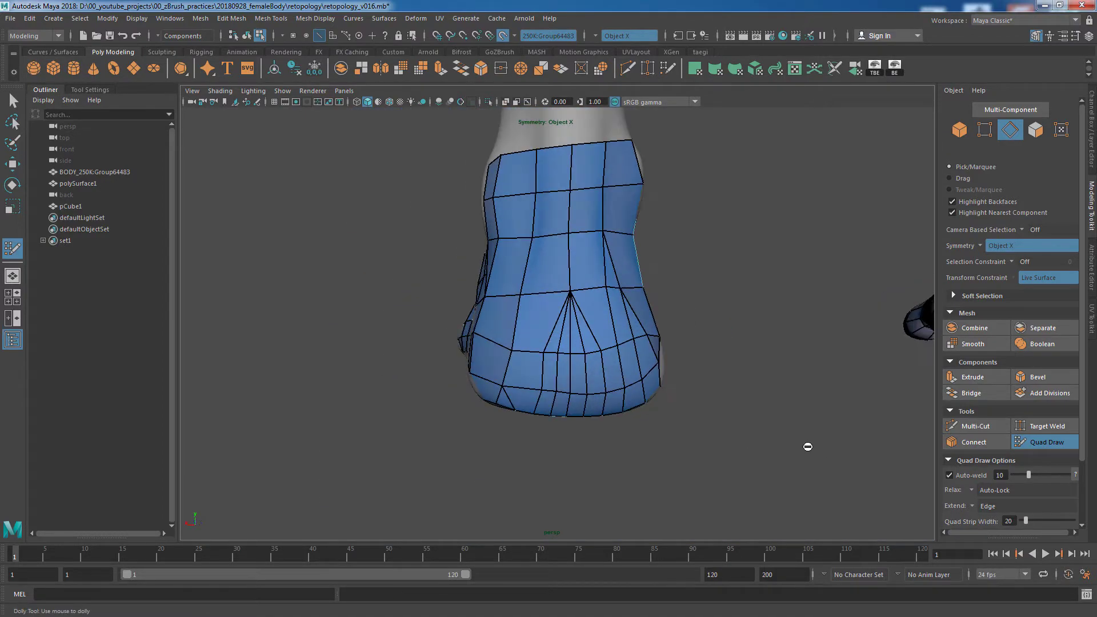
mouse_move(807, 446)
left_mouse_down("alt")
mouse_move(707, 335)
mouse_move(840, 392)
mouse_move(731, 316)
mouse_move(566, 377)
left_mouse_up("alt")
right_click_drag(566, 377, 503, 409, "alt")
mouse_move(503, 410)
left_mouse_down("alt")
mouse_move(779, 412)
mouse_move(697, 367)
mouse_move(714, 366)
mouse_move(725, 345)
mouse_move(580, 331)
mouse_move(607, 313)
mouse_move(544, 231)
left_mouse_up("alt")
Step: Inspect the foot from several angles and undo the last vertex tweak
left_click_drag(499, 315, 504, 324, "alt")
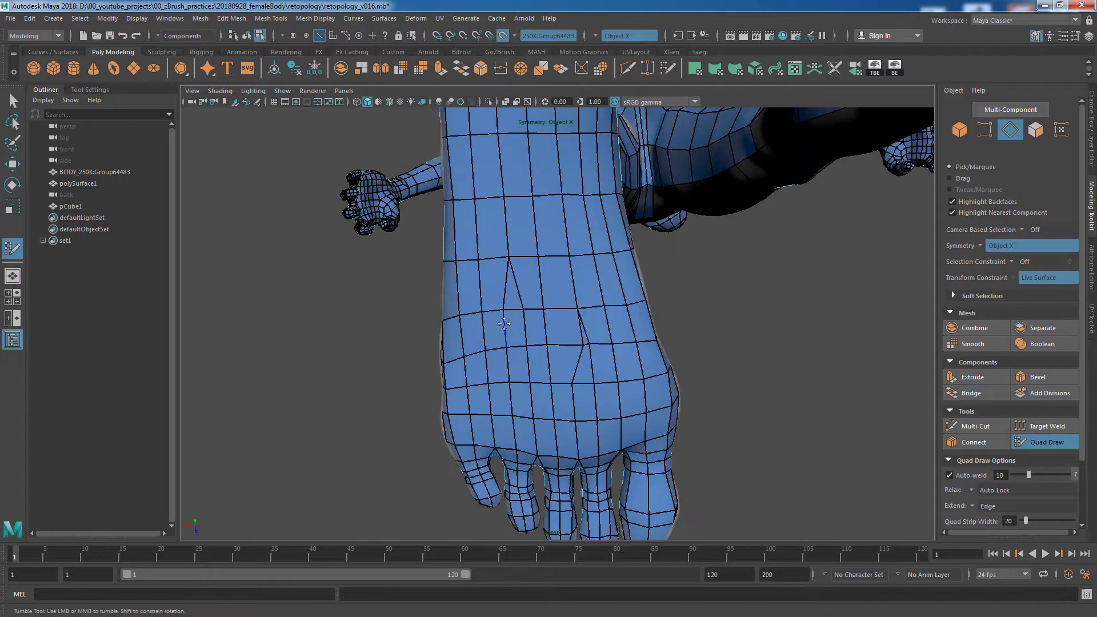
left_click_drag(580, 344, 523, 339, "alt")
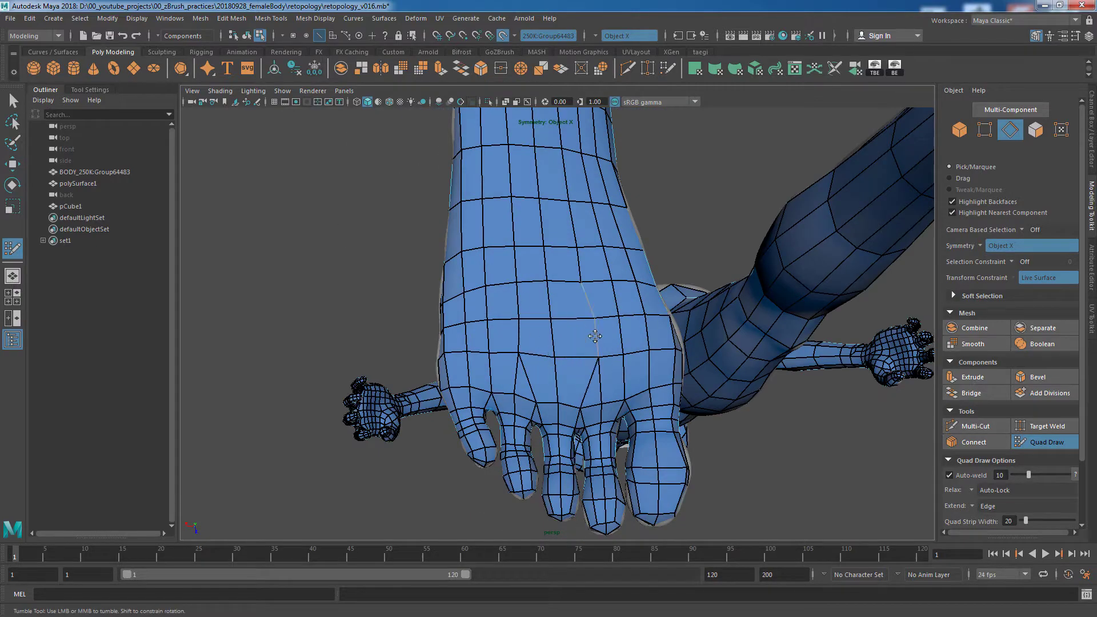
mouse_move(595, 337)
left_mouse_down("alt")
mouse_move(688, 397)
mouse_move(667, 509)
mouse_move(698, 512)
mouse_move(612, 298)
mouse_move(623, 349)
left_mouse_up("alt")
right_click_drag(623, 348, 627, 360, "alt")
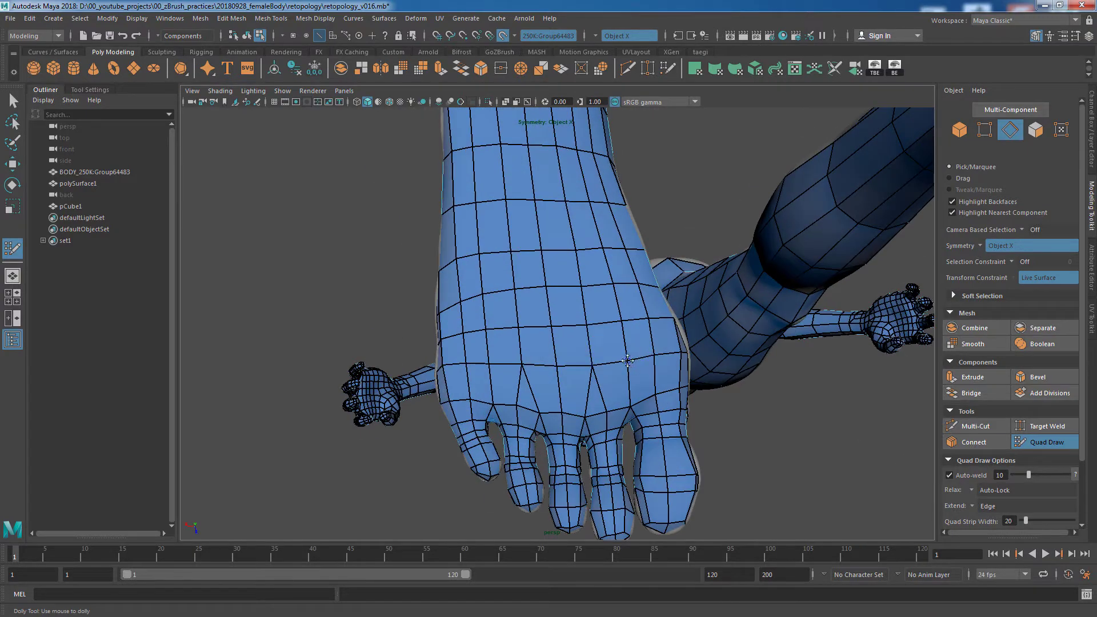
left_click_drag(627, 361, 515, 367, "alt")
key("ctrl+z")
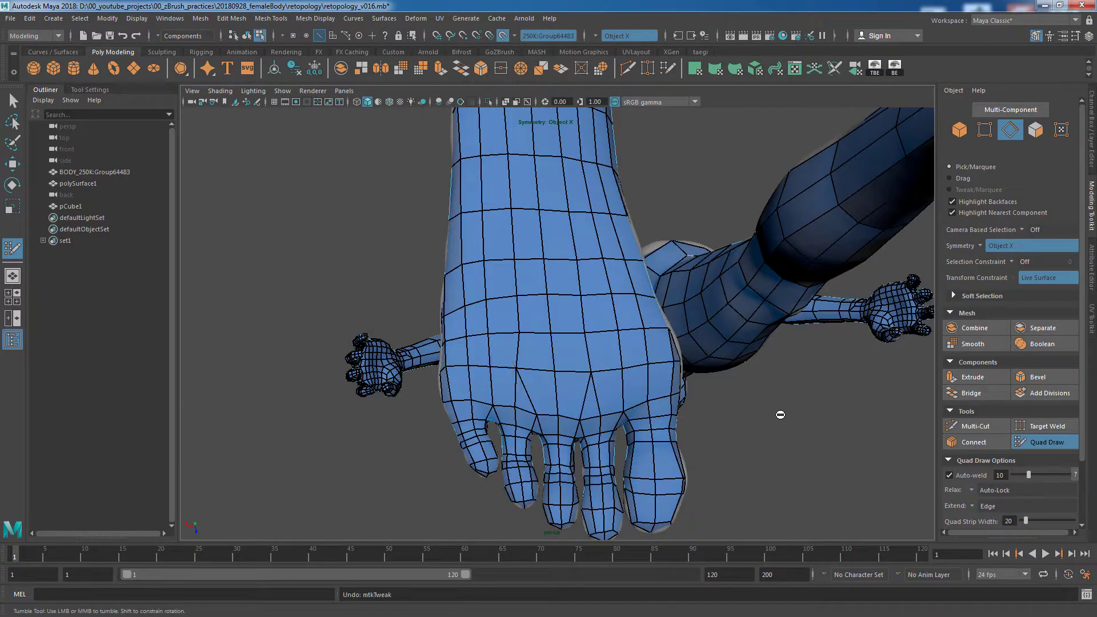
Step: Pick Multi-Cut from the Modeling Toolkit briefly, then return to Quad Draw
mouse_move(781, 415)
left_mouse_down("alt")
mouse_move(850, 473)
mouse_move(667, 378)
mouse_move(566, 345)
left_mouse_up("alt")
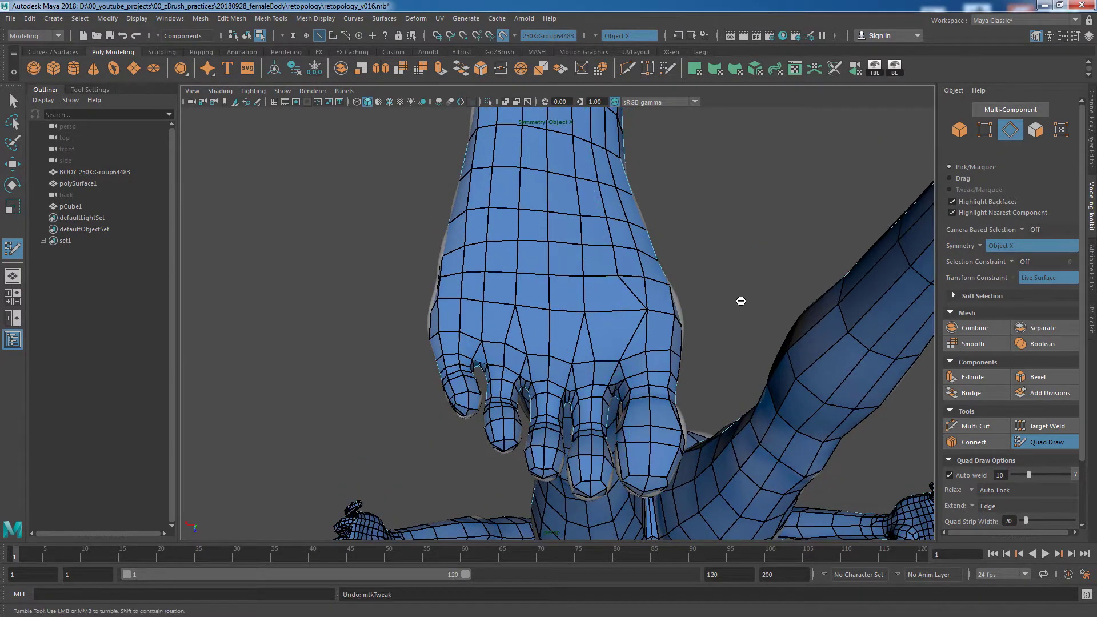
mouse_move(738, 299)
left_mouse_down("alt")
mouse_move(725, 366)
mouse_move(791, 302)
left_mouse_up("alt")
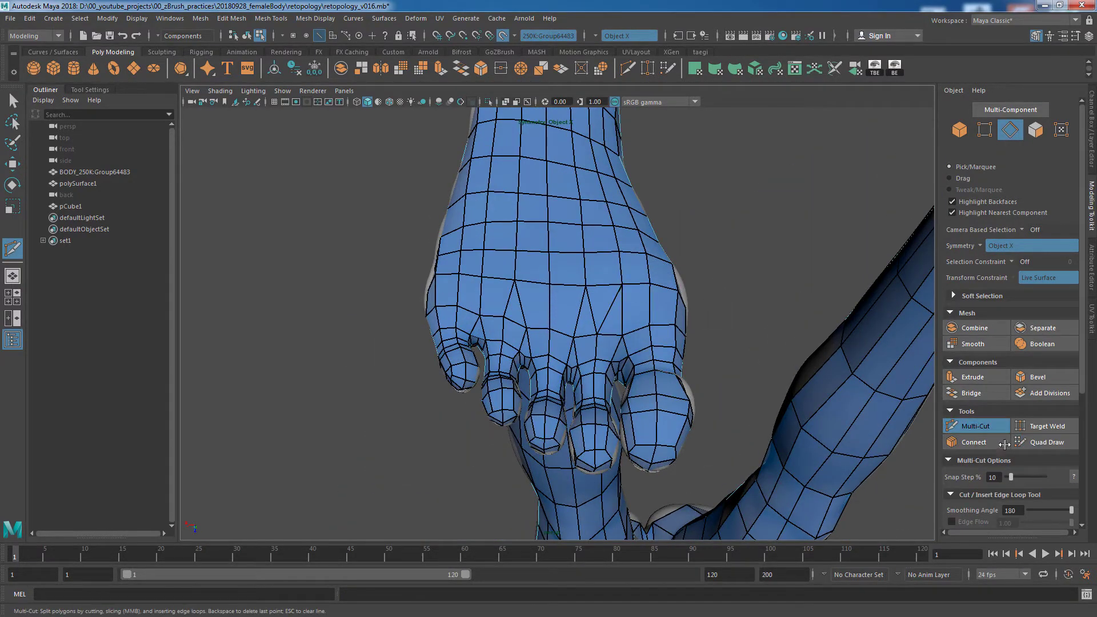
left_click(963, 432)
left_click(573, 337)
left_click(1033, 444)
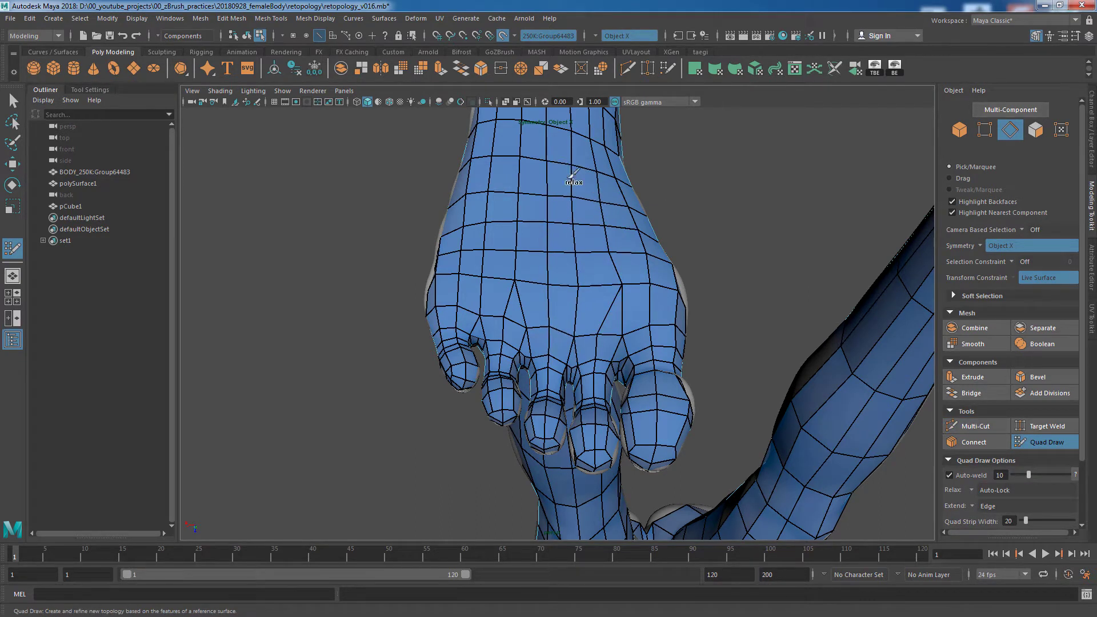
Step: Zoom out and orbit back in close on the top of the foot
scroll(707, 277, "down", 3)
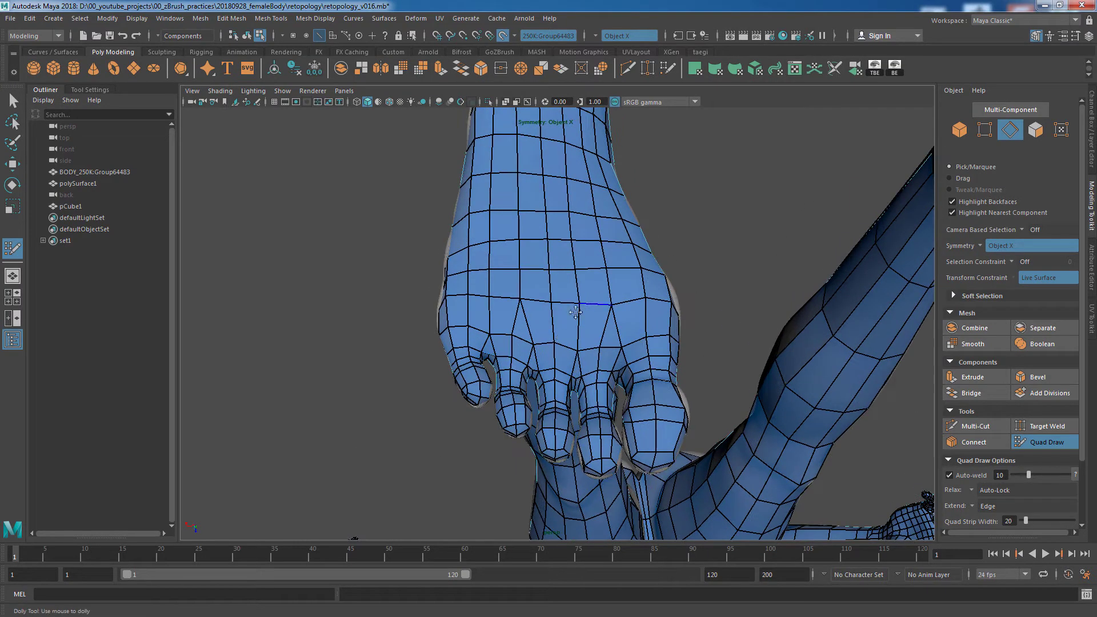
scroll(583, 303, "down", 1)
scroll(583, 297, "down", 1)
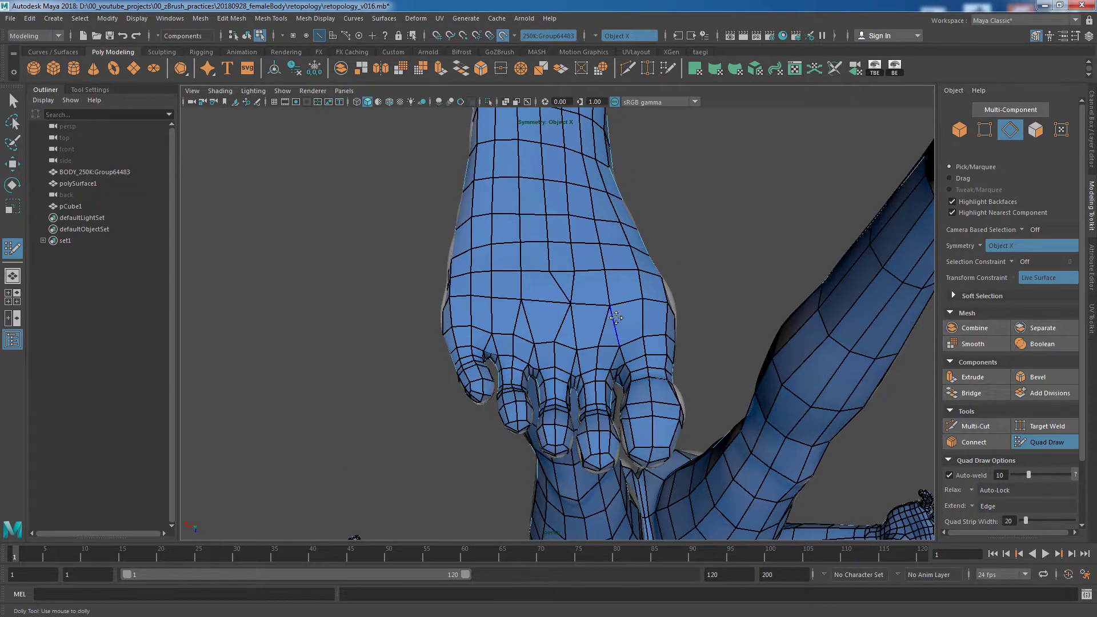
mouse_move(616, 318)
left_mouse_down("alt")
mouse_move(619, 332)
mouse_move(707, 244)
mouse_move(603, 298)
left_mouse_up("alt")
mouse_move(584, 351)
left_mouse_down("alt")
mouse_move(629, 286)
mouse_move(588, 343)
mouse_move(606, 337)
left_mouse_up("alt")
scroll(606, 337, "up", 5)
middle_click_drag(606, 337, 710, 330, "alt")
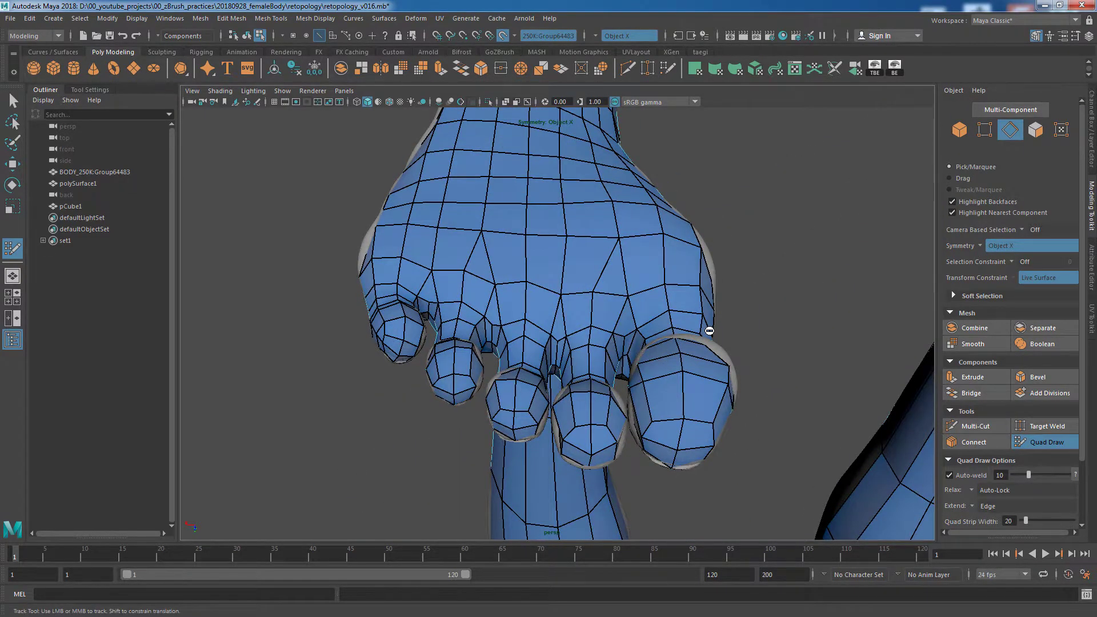
right_click_drag(710, 330, 470, 257, "alt")
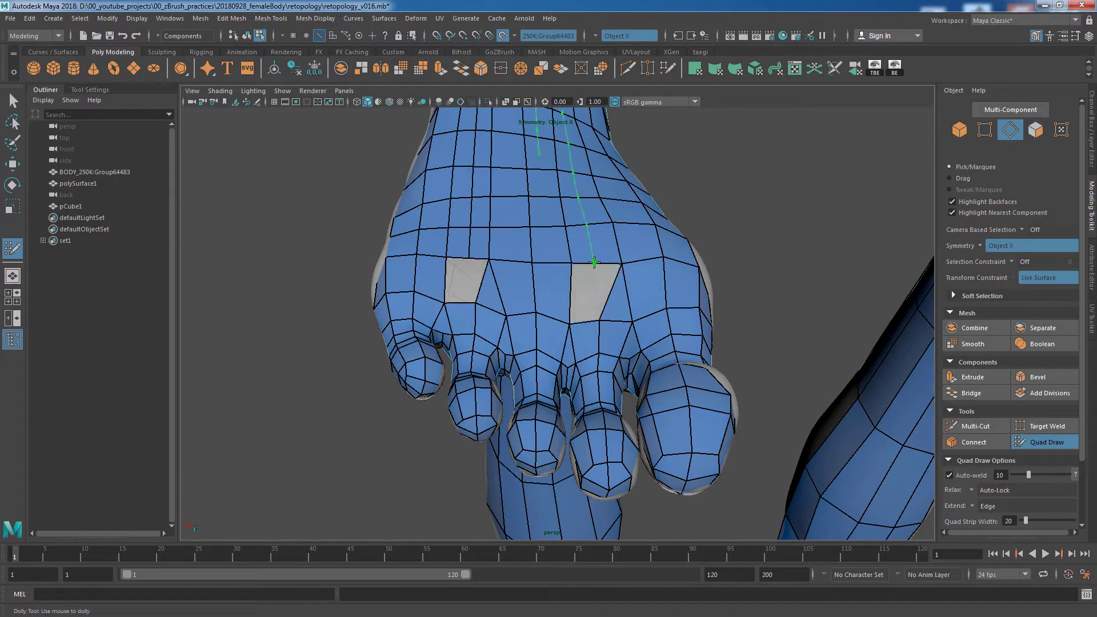
Step: Fill both grey holes above the toes with new quads, then orbit in close to check
scroll(594, 263, "down", 5)
scroll(774, 308, "up", 3)
scroll(501, 320, "up", 2)
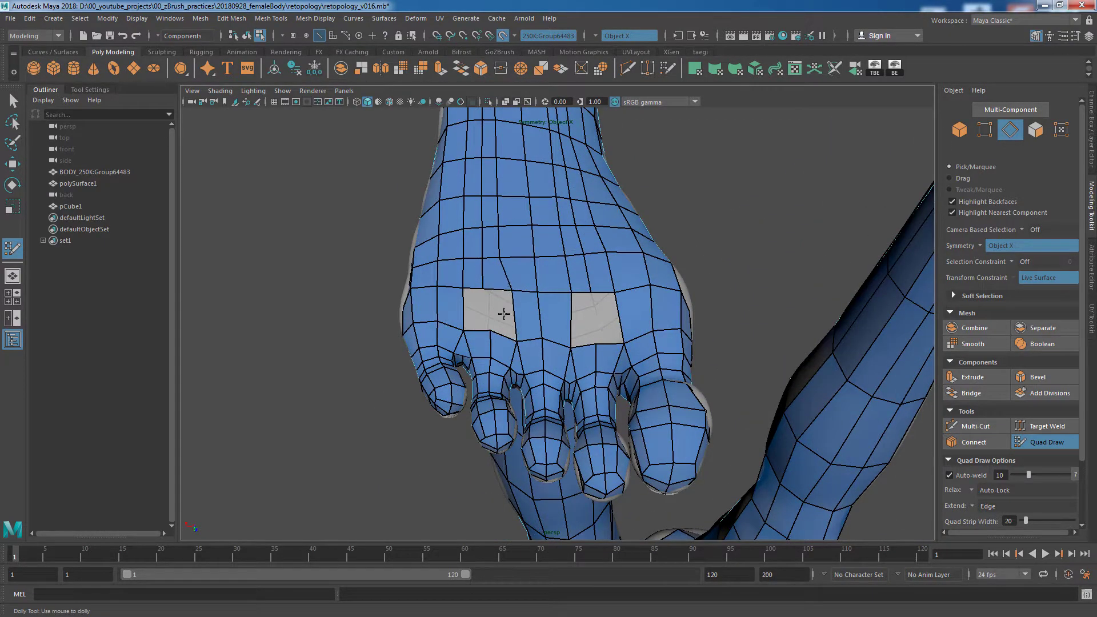
left_click(504, 313, "shift")
left_click(598, 319, "shift")
scroll(719, 323, "down", 2)
scroll(752, 323, "up", 2)
scroll(582, 365, "up", 2)
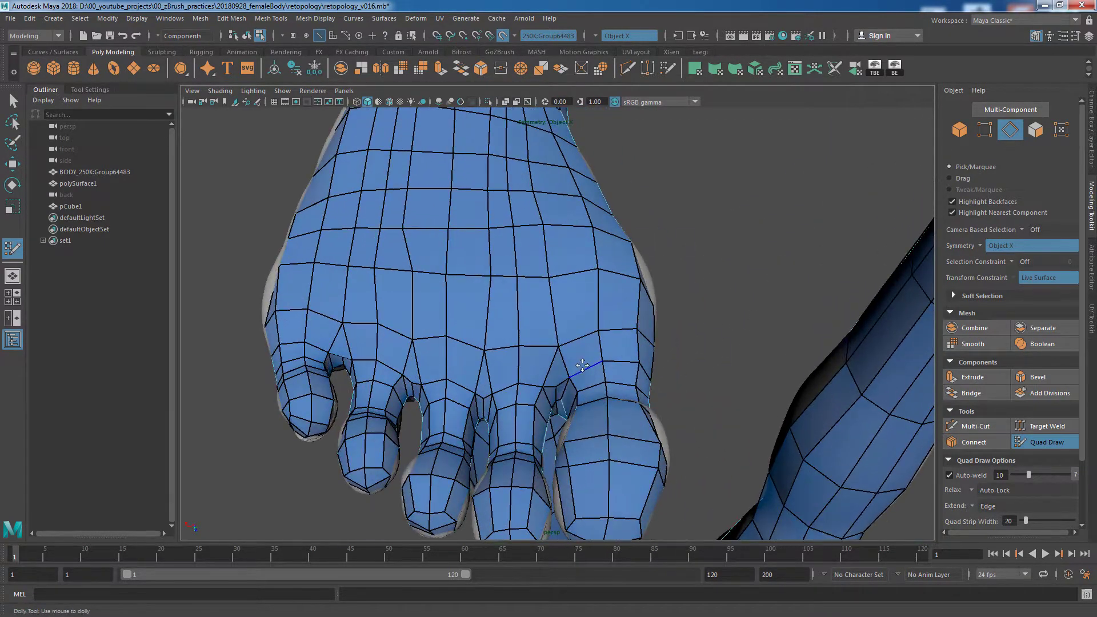
scroll(582, 366, "down", 3)
left_click_drag(514, 314, 595, 442, "alt")
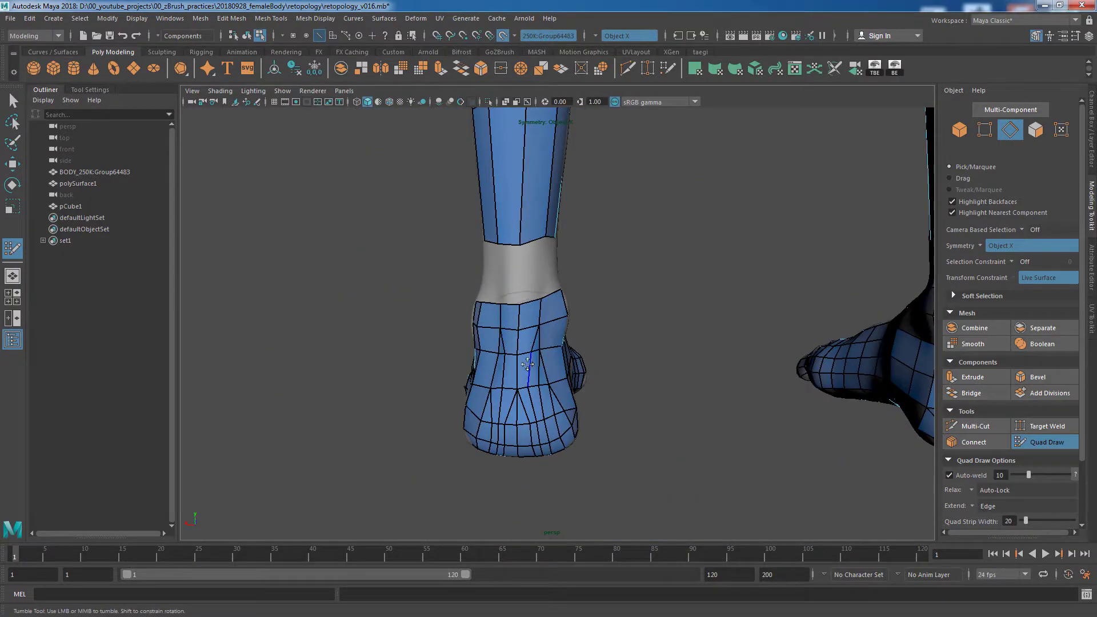
mouse_move(534, 410)
left_mouse_down("alt")
mouse_move(422, 292)
mouse_move(503, 309)
left_mouse_up("alt")
right_click_drag(503, 308, 561, 321, "alt")
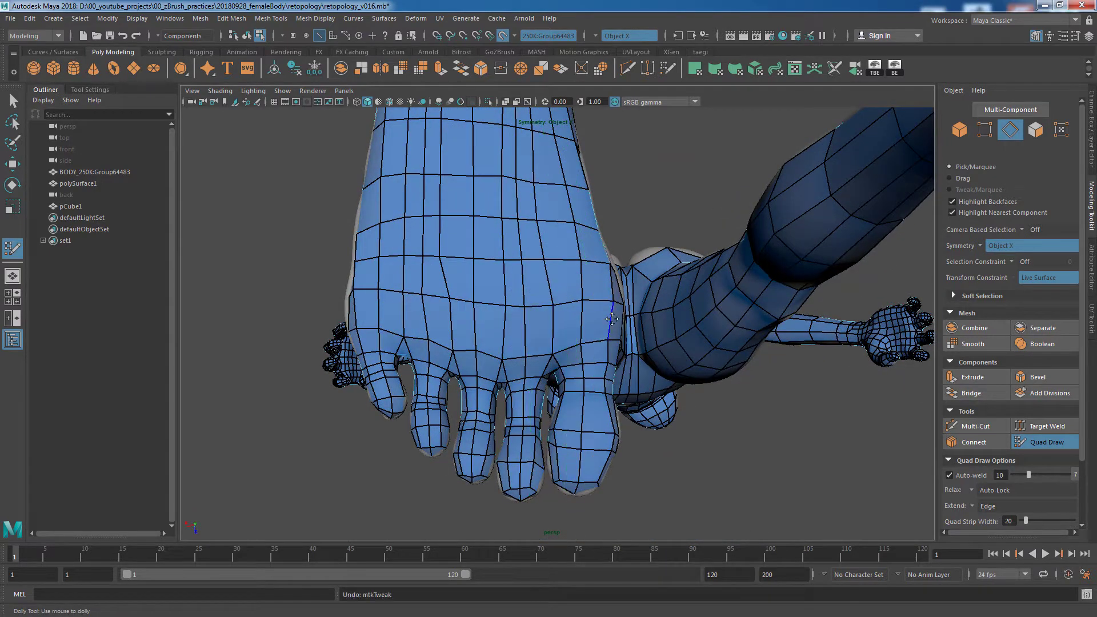
Step: Review the top of the foot and undo the accidental edge-loop deletion
left_click_drag(539, 331, 557, 292, "alt")
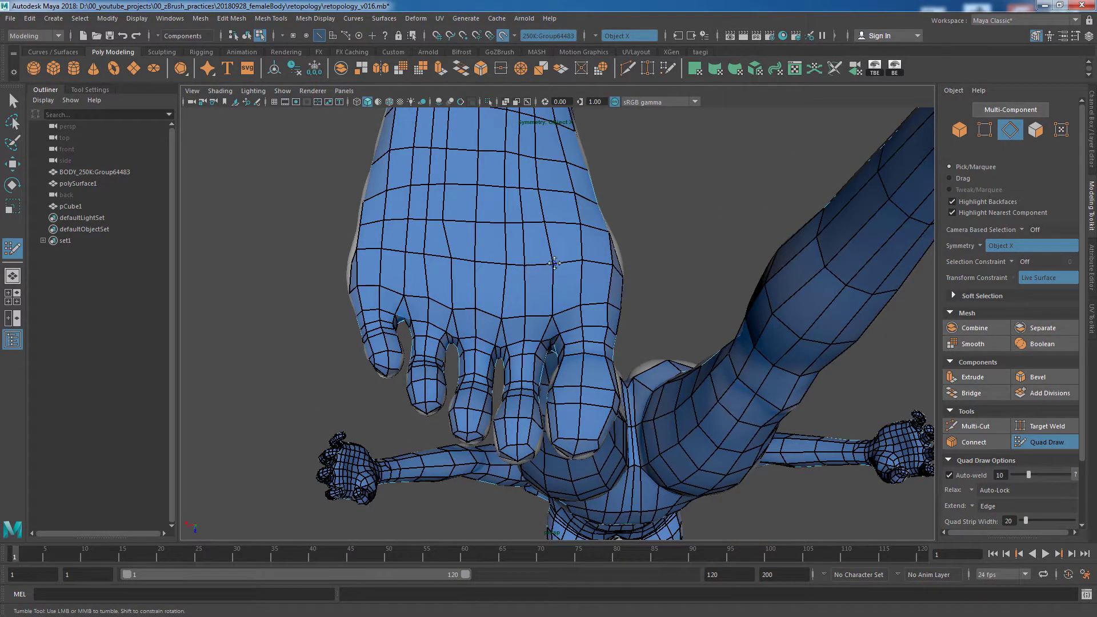
left_click_drag(488, 318, 471, 310, "alt")
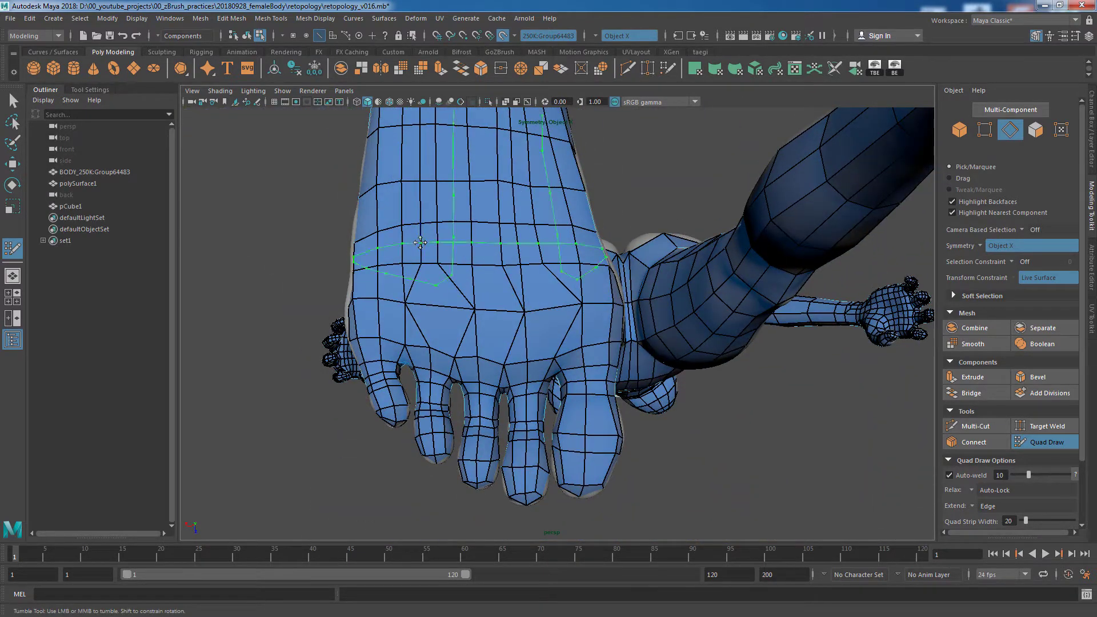
right_click_drag(541, 245, 348, 339, "alt")
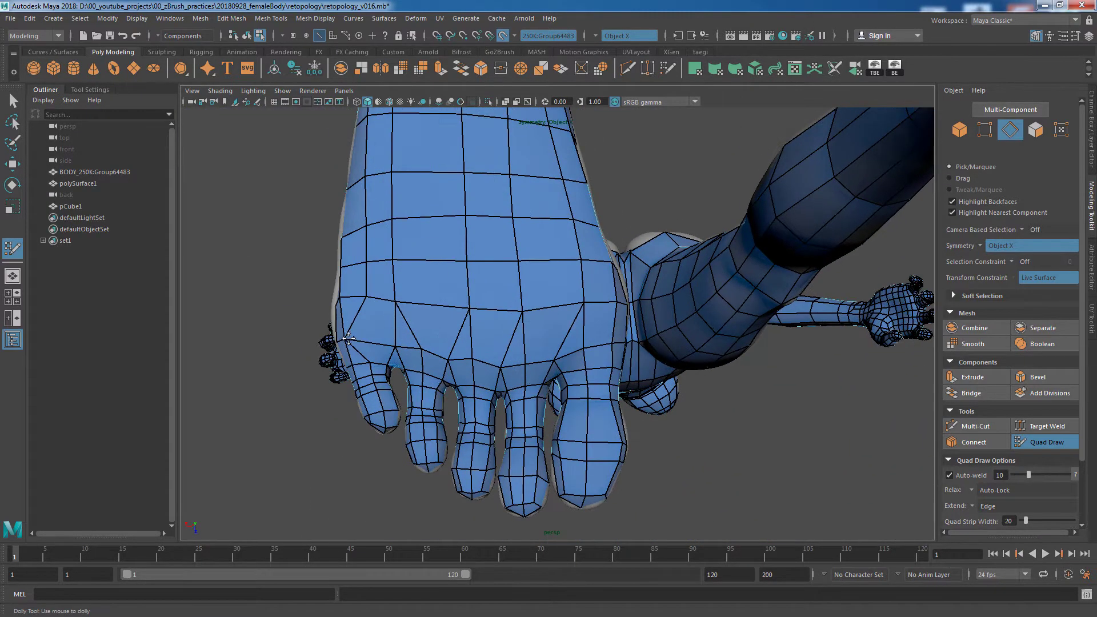
mouse_move(366, 280)
left_mouse_down("alt")
mouse_move(527, 282)
mouse_move(311, 316)
left_mouse_up("alt")
left_click_drag(522, 312, 356, 274, "alt")
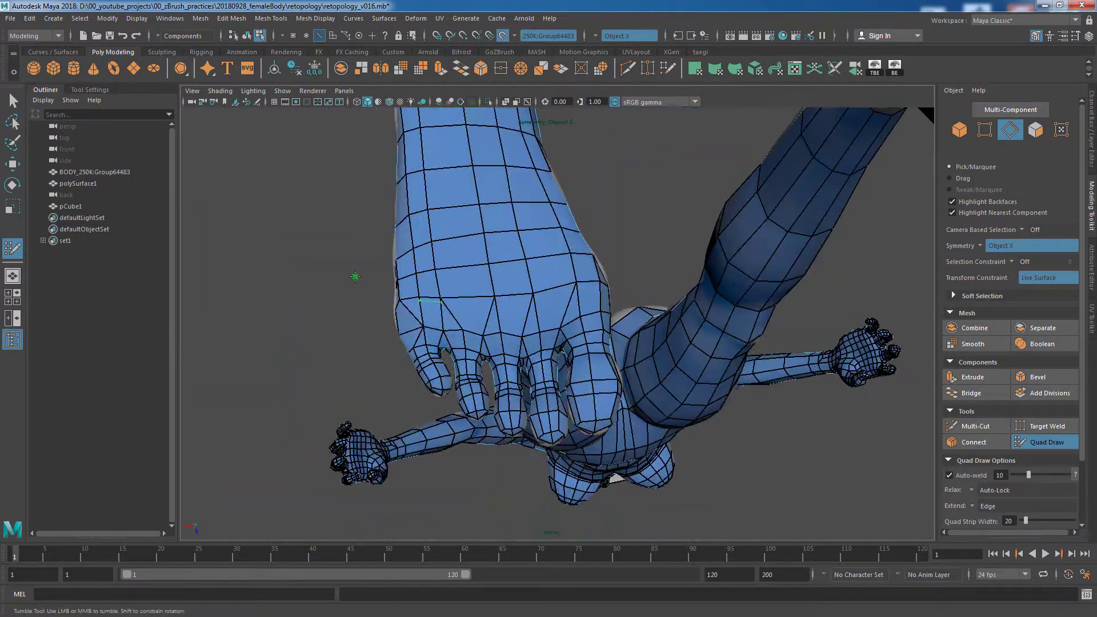
key("ctrl+z")
Step: Orbit around the foot to inspect the rear of the heel
mouse_move(558, 272)
left_mouse_down("alt")
mouse_move(591, 340)
mouse_move(580, 409)
mouse_move(600, 343)
mouse_move(612, 417)
mouse_move(360, 380)
mouse_move(637, 403)
mouse_move(571, 400)
left_mouse_up("alt")
middle_click_drag(571, 400, 549, 399, "alt")
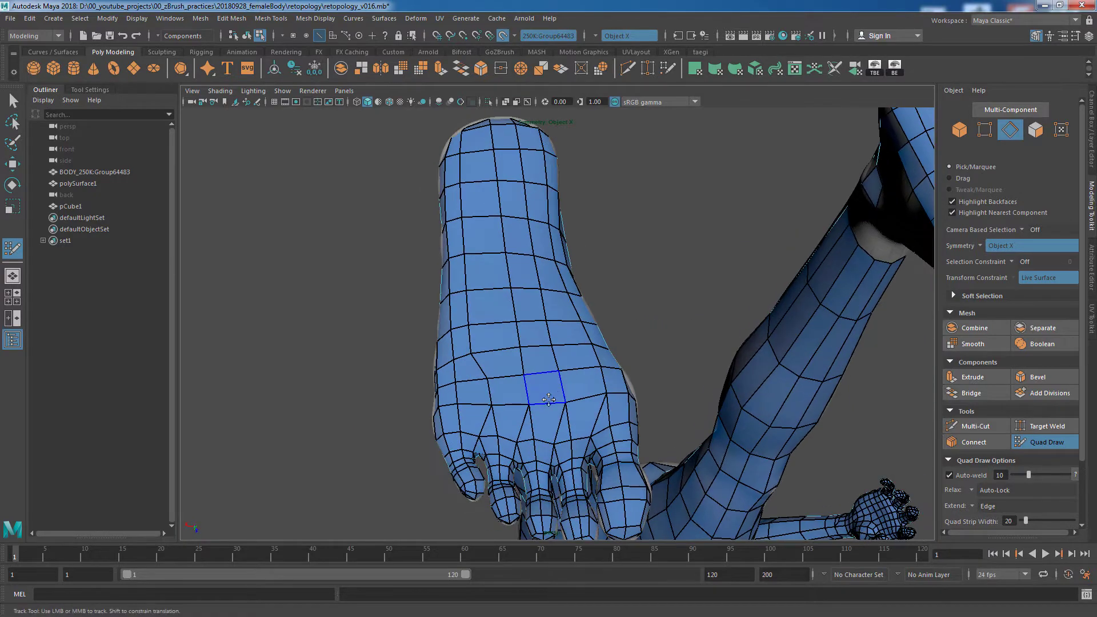
left_click_drag(524, 408, 588, 460, "alt")
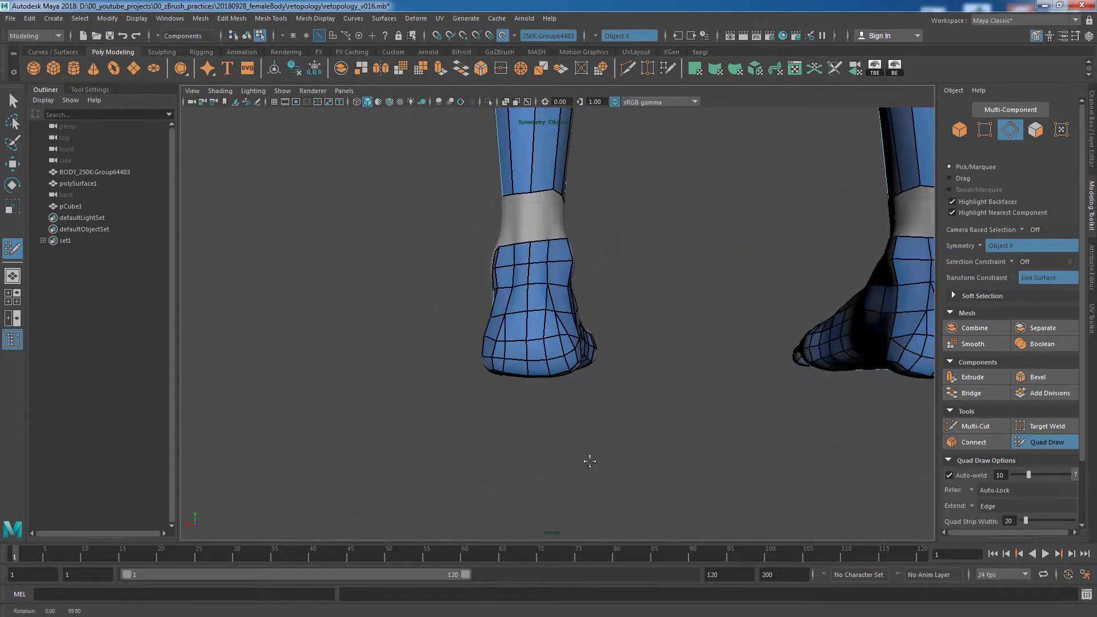
scroll(665, 402, "up", 5)
mouse_move(666, 402)
left_mouse_down("alt")
mouse_move(571, 394)
mouse_move(588, 416)
mouse_move(515, 423)
mouse_move(474, 464)
mouse_move(486, 452)
mouse_move(478, 444)
mouse_move(510, 218)
left_mouse_up("alt")
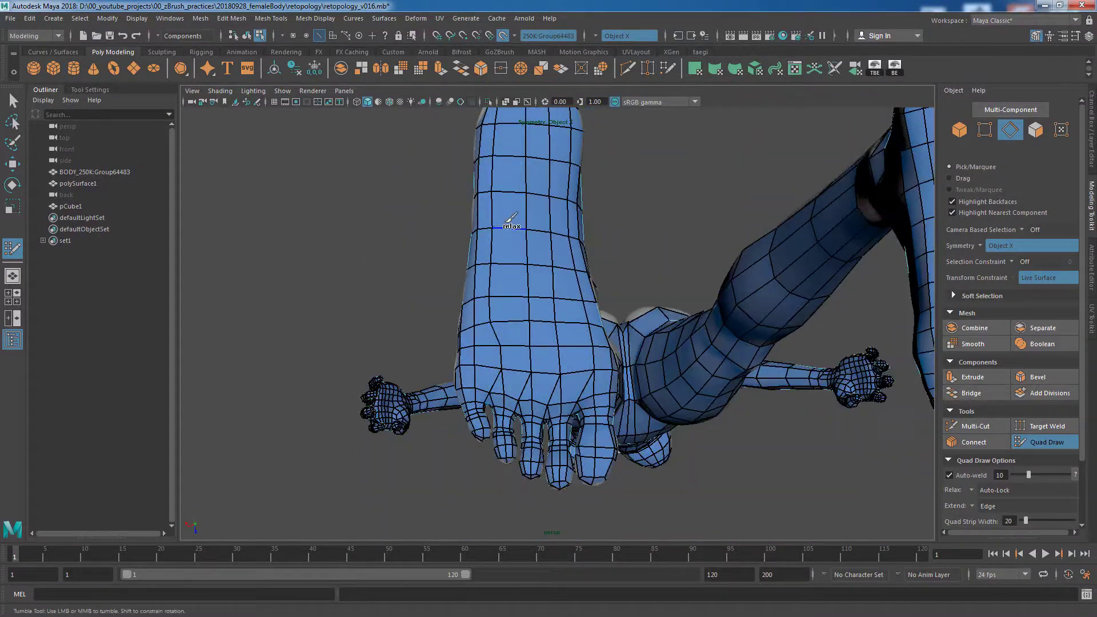
mouse_move(567, 182)
left_mouse_down("alt")
mouse_move(673, 232)
mouse_move(628, 321)
mouse_move(606, 331)
left_mouse_up("alt")
right_click_drag(606, 331, 636, 332, "alt")
mouse_move(637, 332)
left_mouse_down("alt")
mouse_move(572, 343)
mouse_move(679, 384)
left_mouse_up("alt")
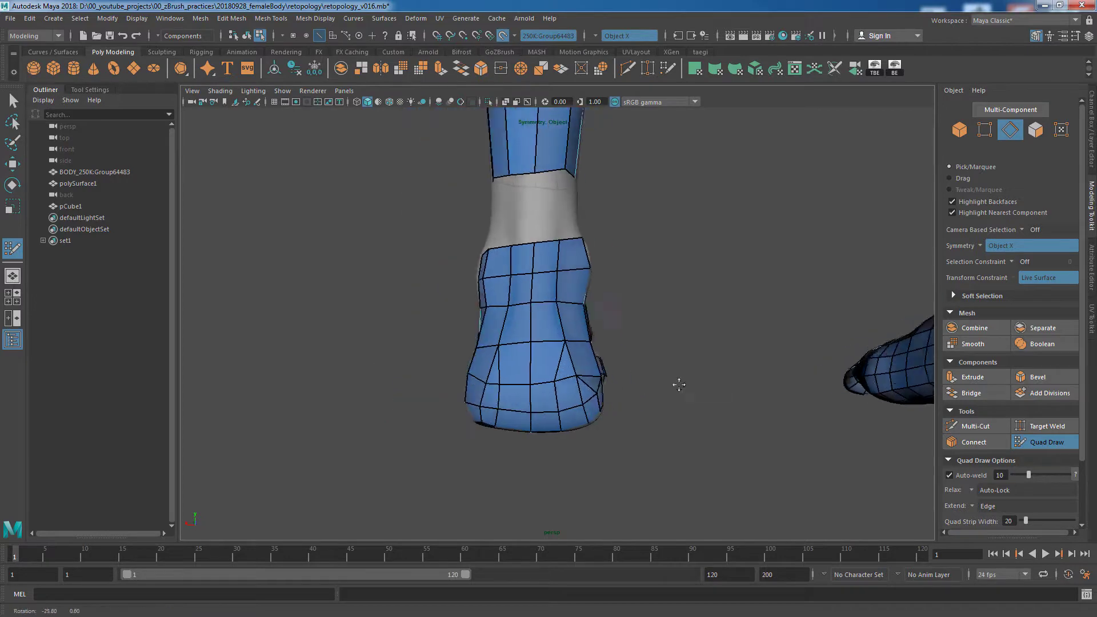
Step: Relax the quads along the foot's side and around the heel
key("ctrl+shift+x")
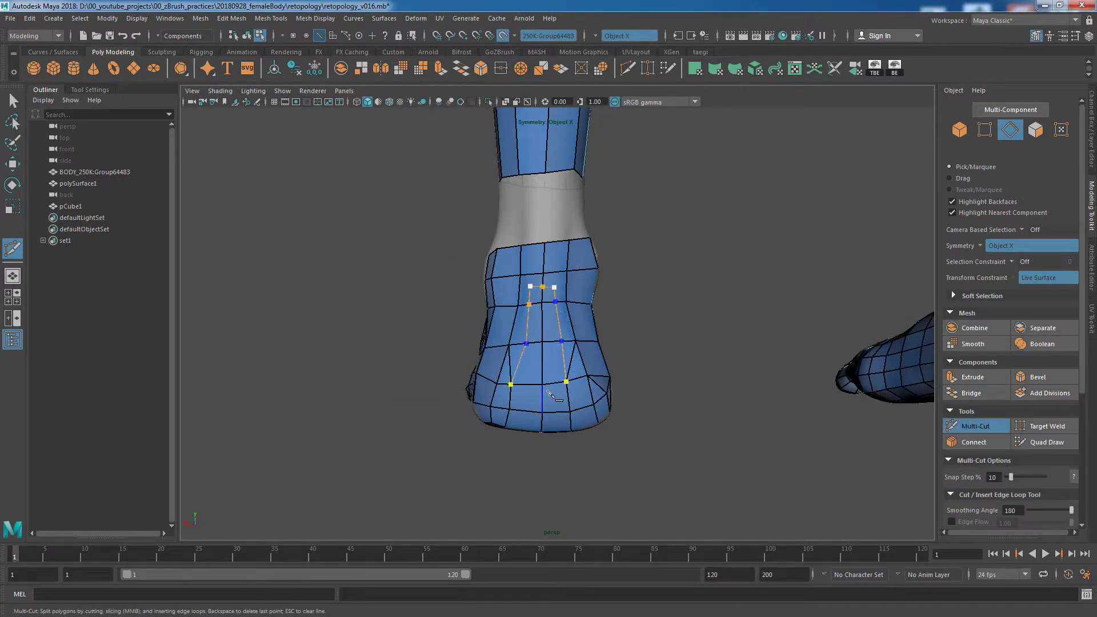
key("ctrl+shift+q")
mouse_move(667, 378)
left_mouse_down("alt")
mouse_move(649, 355)
mouse_move(588, 357)
mouse_move(675, 276)
mouse_move(646, 362)
mouse_move(674, 343)
mouse_move(676, 365)
mouse_move(496, 396)
left_mouse_up("alt")
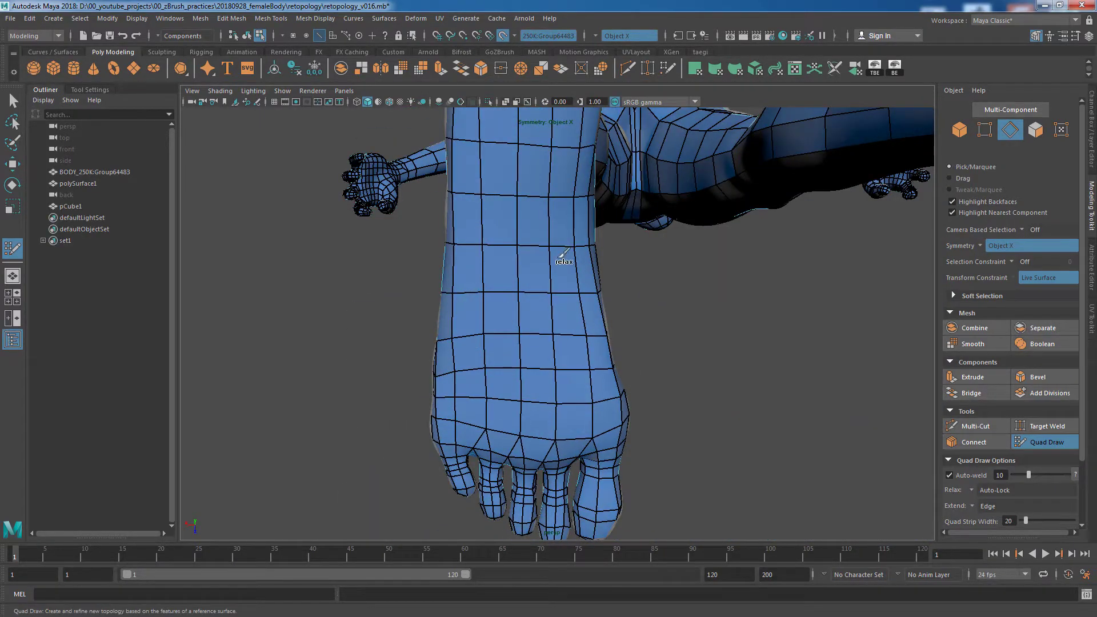
mouse_move(492, 208)
left_mouse_down("alt")
mouse_move(809, 383)
mouse_move(621, 394)
left_mouse_up("alt")
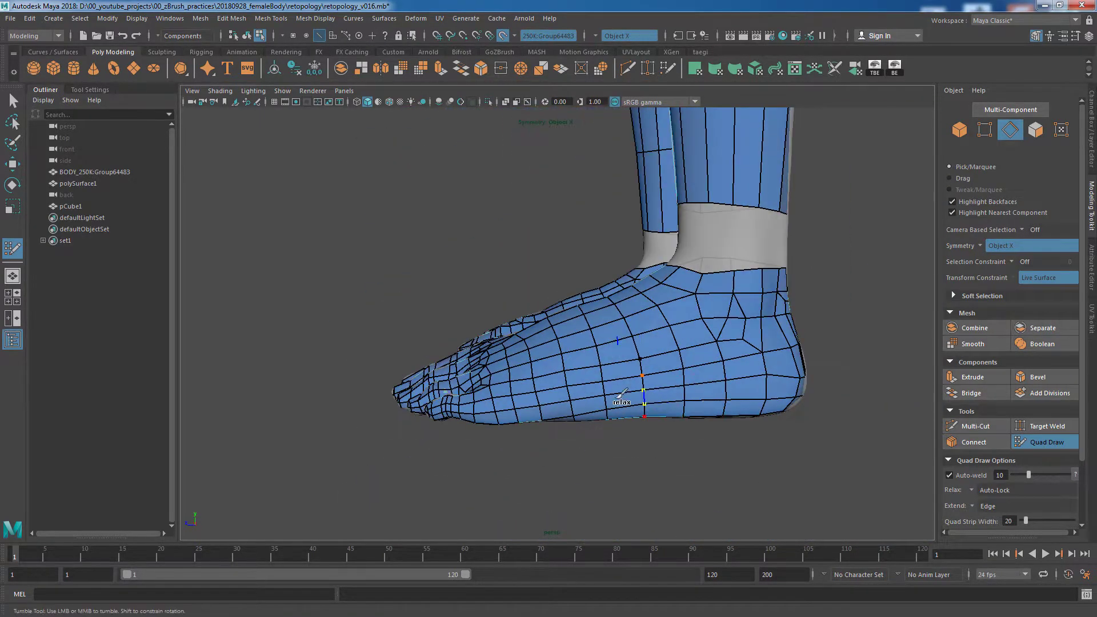
left_click_drag(582, 358, 631, 339, "shift")
mouse_move(743, 395)
left_mouse_down("shift")
mouse_move(652, 337)
mouse_move(743, 343)
mouse_move(771, 378)
left_mouse_up("shift")
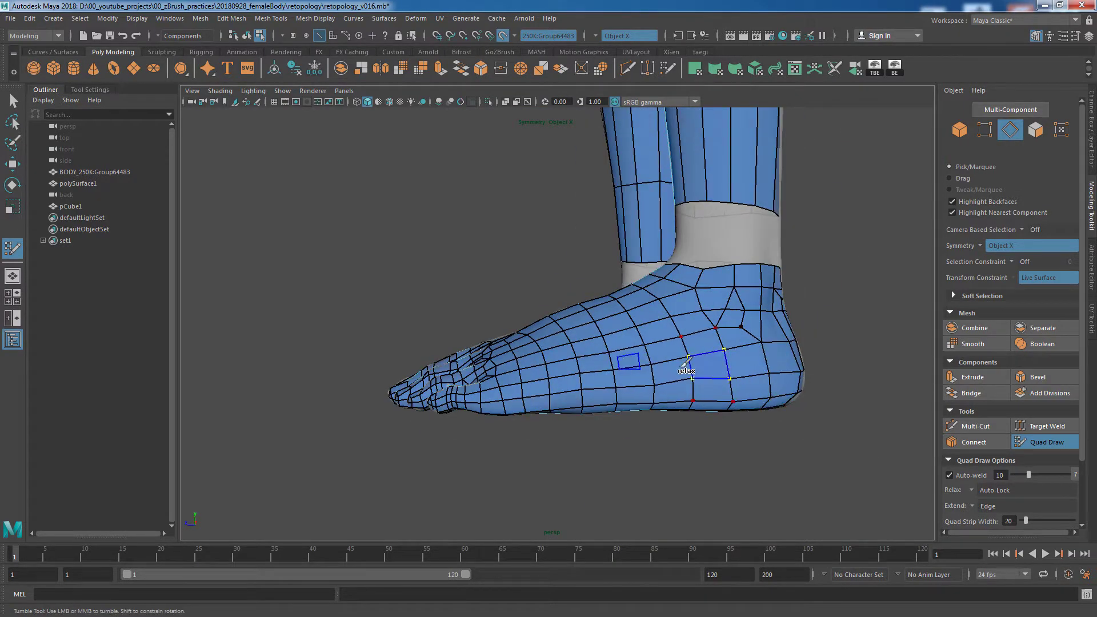
Step: Tumble around both feet, the sole and the ankle to check the relaxed quad spacing
mouse_move(698, 350)
left_mouse_down("alt")
mouse_move(659, 434)
mouse_move(736, 312)
left_mouse_up("alt")
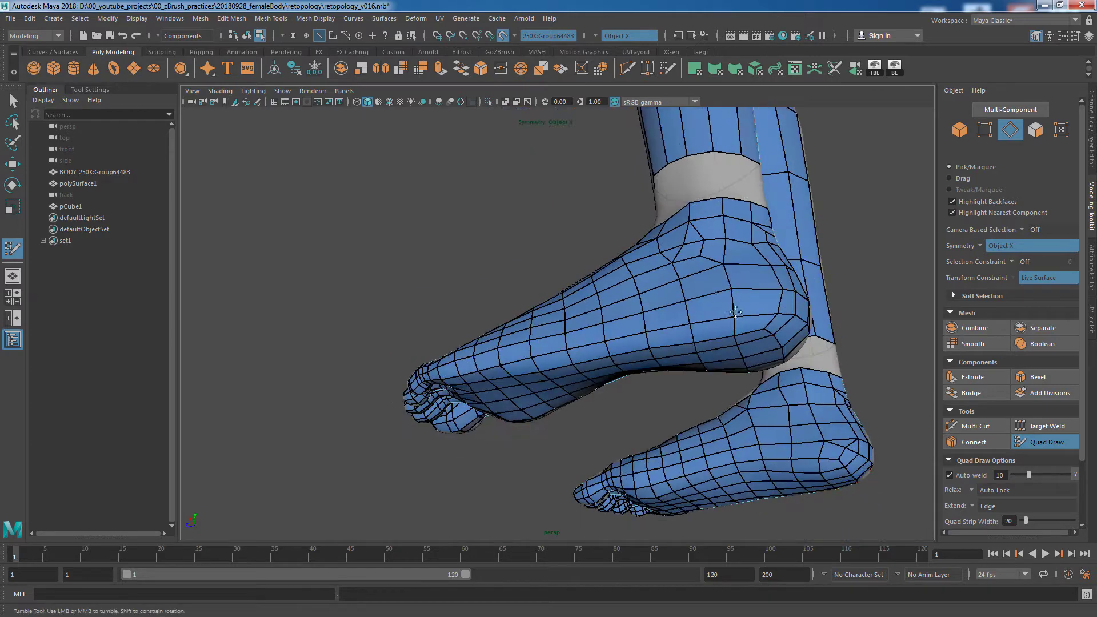
mouse_move(710, 259)
left_mouse_down("alt")
mouse_move(679, 427)
mouse_move(549, 269)
mouse_move(534, 277)
mouse_move(515, 238)
mouse_move(530, 254)
left_mouse_up("alt")
mouse_move(732, 508)
left_mouse_down("alt")
mouse_move(749, 463)
mouse_move(691, 457)
mouse_move(561, 394)
left_mouse_up("alt")
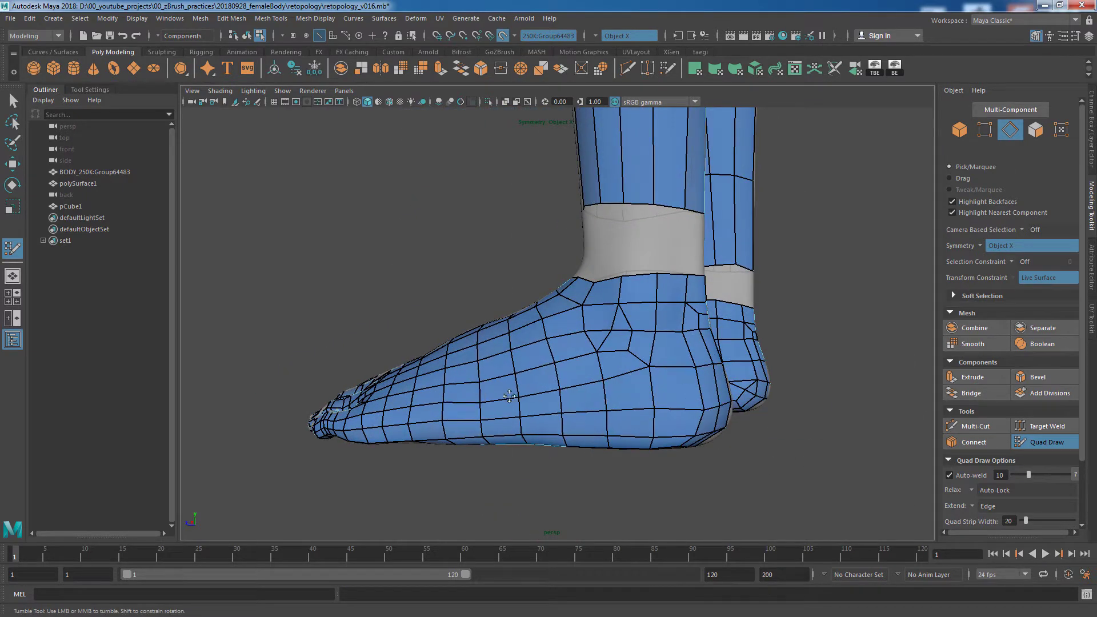
left_click_drag(611, 438, 535, 398, "alt")
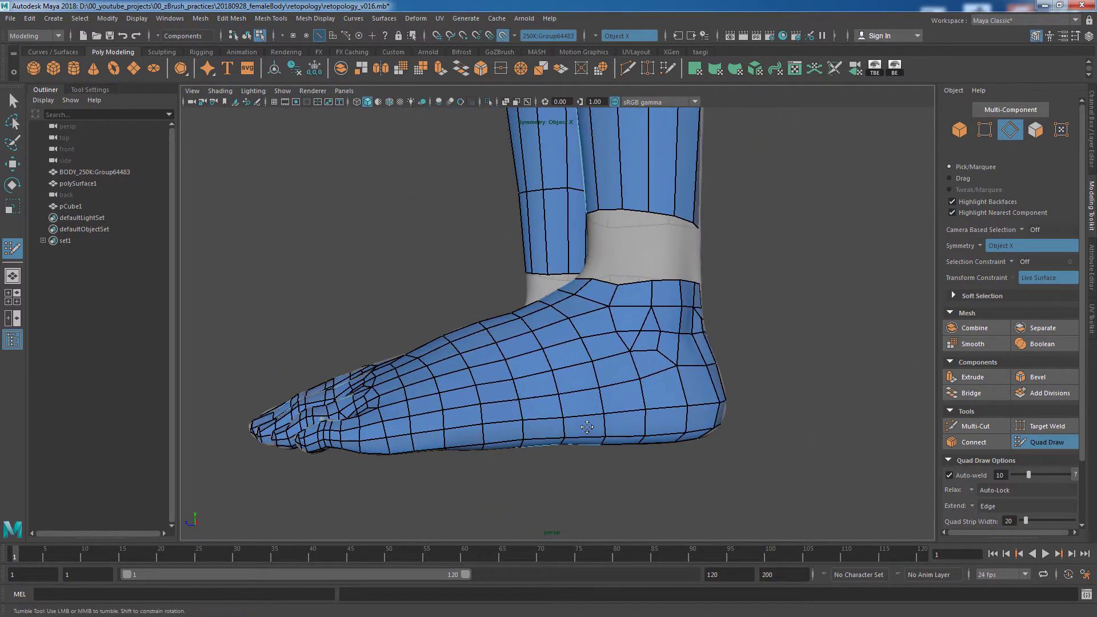
mouse_move(707, 417)
left_mouse_down("alt")
mouse_move(491, 394)
mouse_move(560, 472)
mouse_move(477, 428)
left_mouse_up("alt")
left_click_drag(460, 469, 453, 388, "alt")
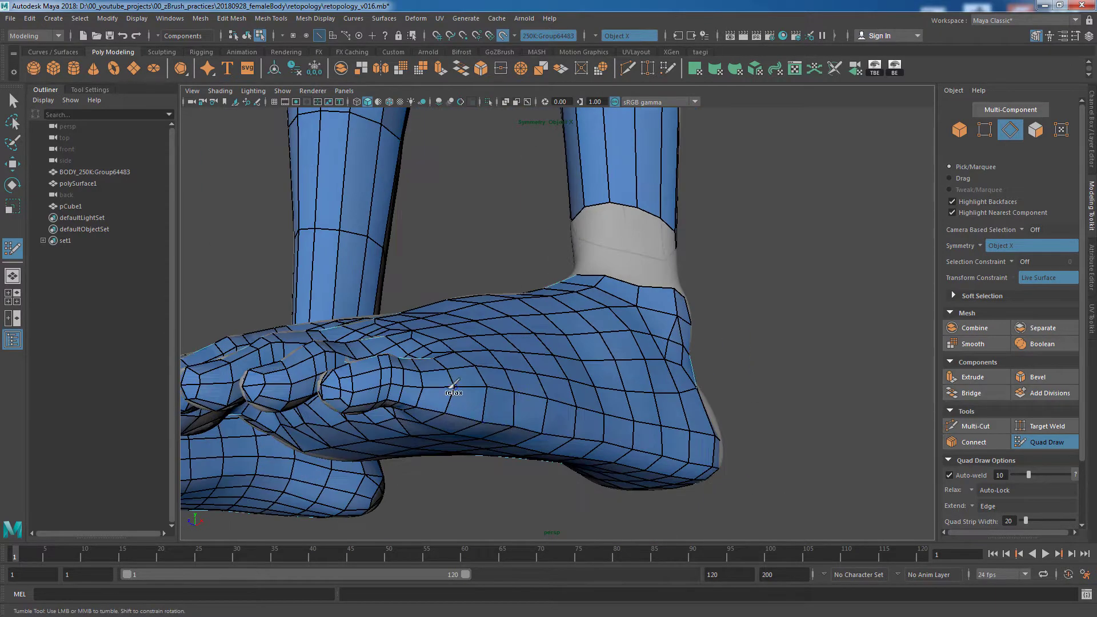
left_click_drag(806, 485, 699, 468, "alt")
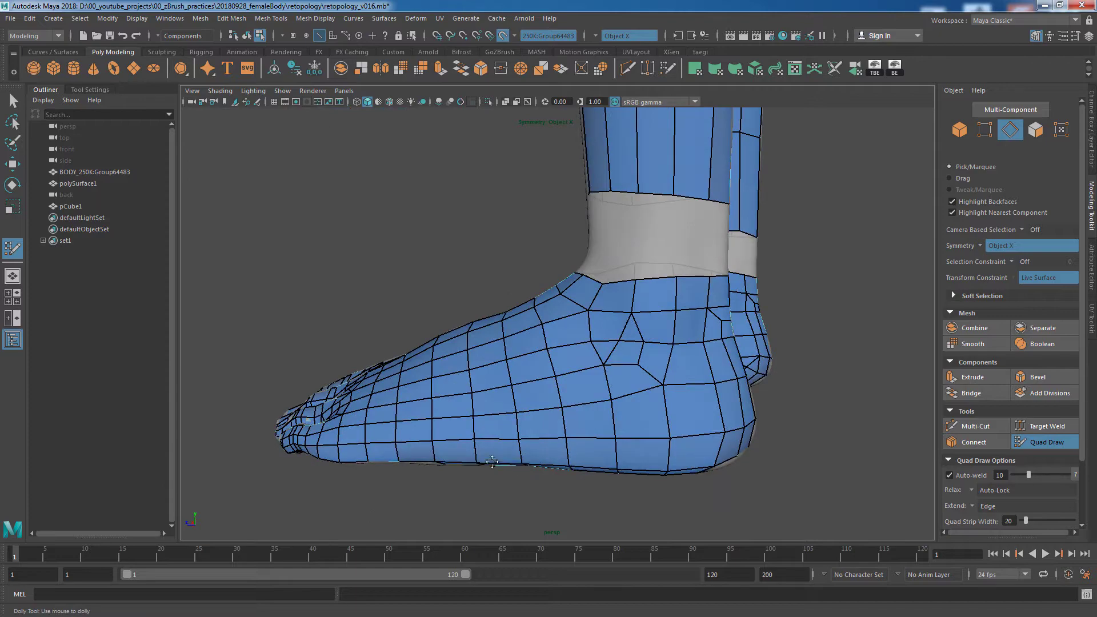
left_click_drag(492, 462, 558, 220, "alt")
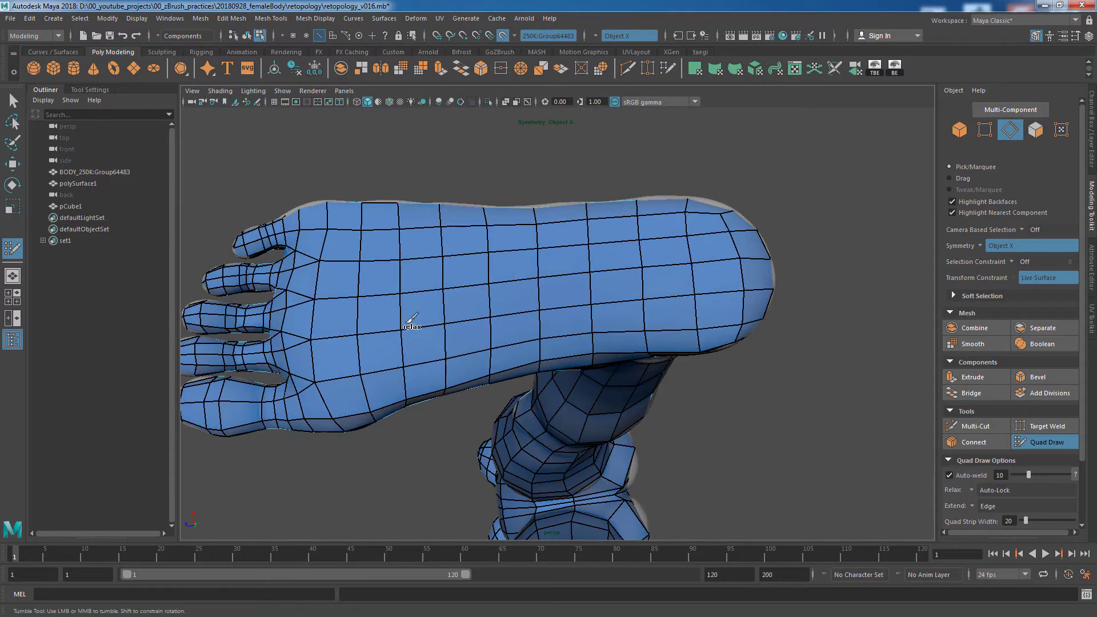
mouse_move(436, 360)
left_mouse_down("alt")
mouse_move(752, 306)
mouse_move(694, 277)
mouse_move(646, 290)
mouse_move(734, 374)
left_mouse_up("alt")
right_click_drag(735, 375, 737, 379, "shift")
mouse_move(735, 376)
left_mouse_down("alt")
mouse_move(814, 395)
mouse_move(786, 417)
mouse_move(625, 355)
mouse_move(661, 392)
mouse_move(679, 315)
mouse_move(600, 313)
mouse_move(651, 317)
mouse_move(669, 306)
left_mouse_up("alt")
key("ctrl+q")
key("ctrl+shift+x")
left_click(616, 293)
left_click(668, 302)
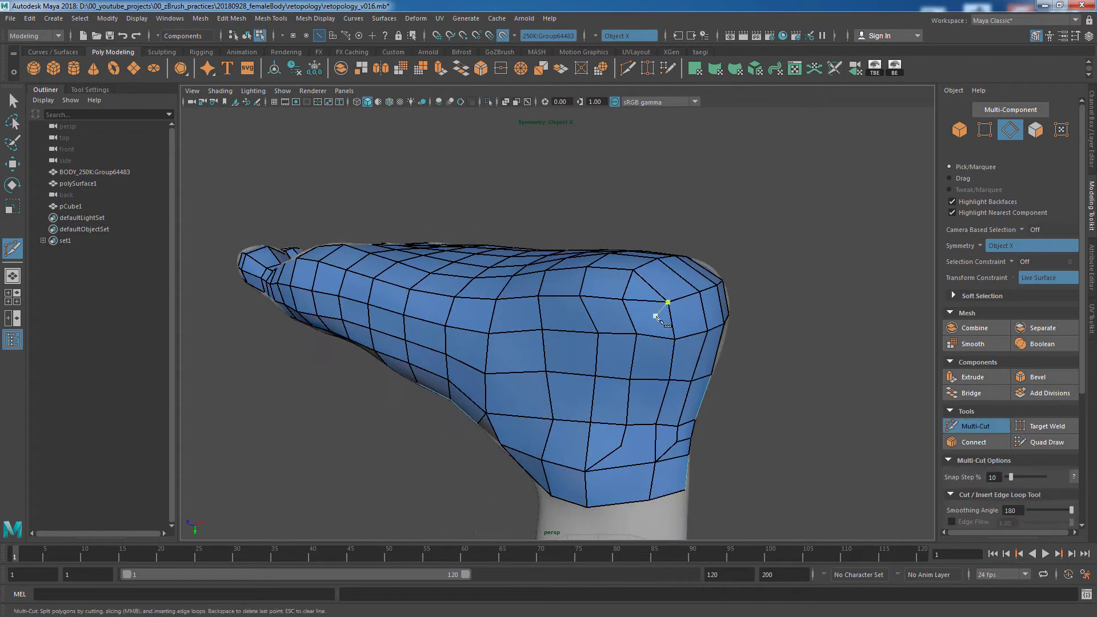
key("ctrl+shift+q")
mouse_move(747, 380)
left_mouse_down("alt")
mouse_move(666, 417)
mouse_move(762, 377)
mouse_move(770, 416)
mouse_move(730, 392)
mouse_move(732, 456)
mouse_move(769, 403)
mouse_move(717, 409)
mouse_move(626, 337)
left_mouse_up("alt")
key("ctrl+shift+x")
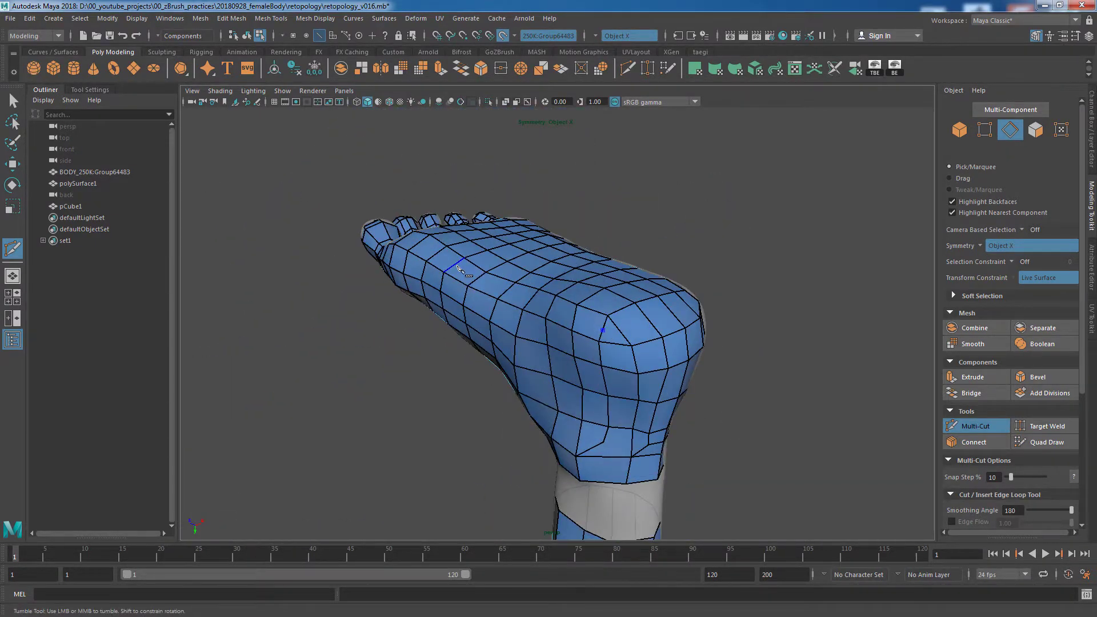
mouse_move(460, 268)
left_mouse_down("alt")
mouse_move(649, 318)
mouse_move(779, 399)
mouse_move(711, 362)
mouse_move(651, 411)
mouse_move(727, 431)
mouse_move(486, 321)
mouse_move(551, 520)
mouse_move(861, 367)
mouse_move(604, 416)
left_mouse_up("alt")
left_click(1046, 442)
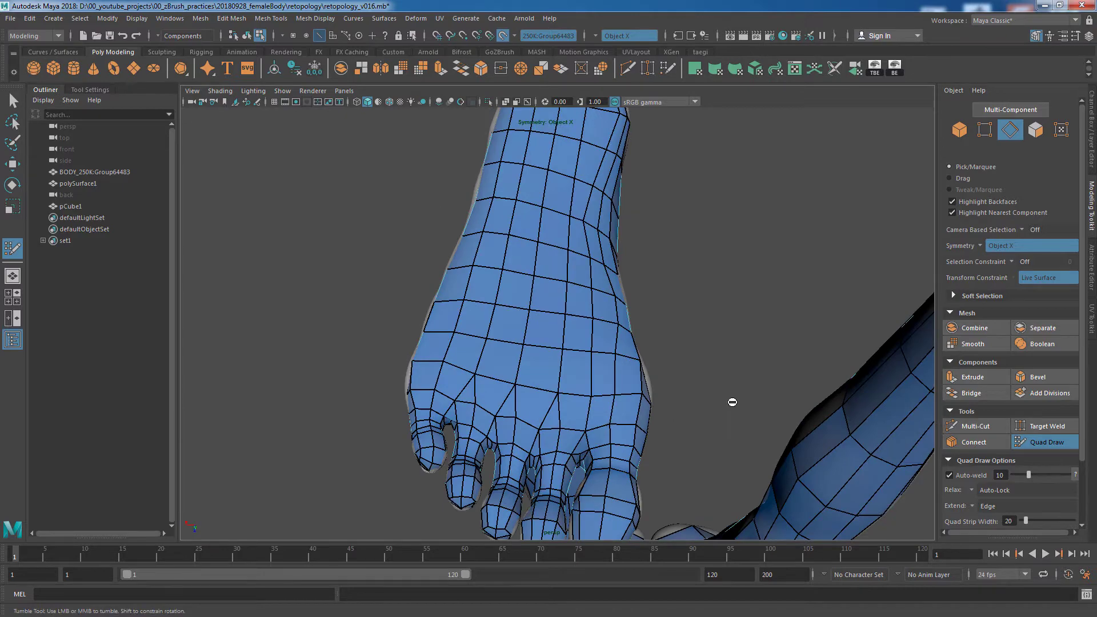
Step: Inspect the sole and toes of the foot retopology mesh
mouse_move(733, 403)
left_mouse_down("alt")
mouse_move(529, 387)
mouse_move(572, 343)
mouse_move(539, 292)
left_mouse_up("alt")
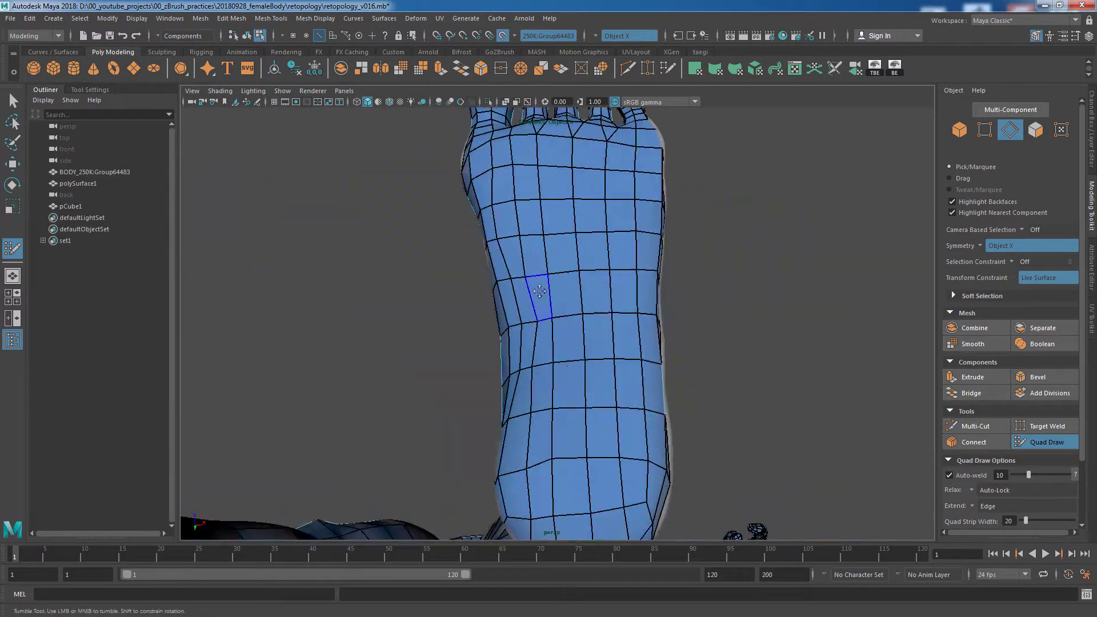
left_click_drag(869, 365, 573, 214, "alt")
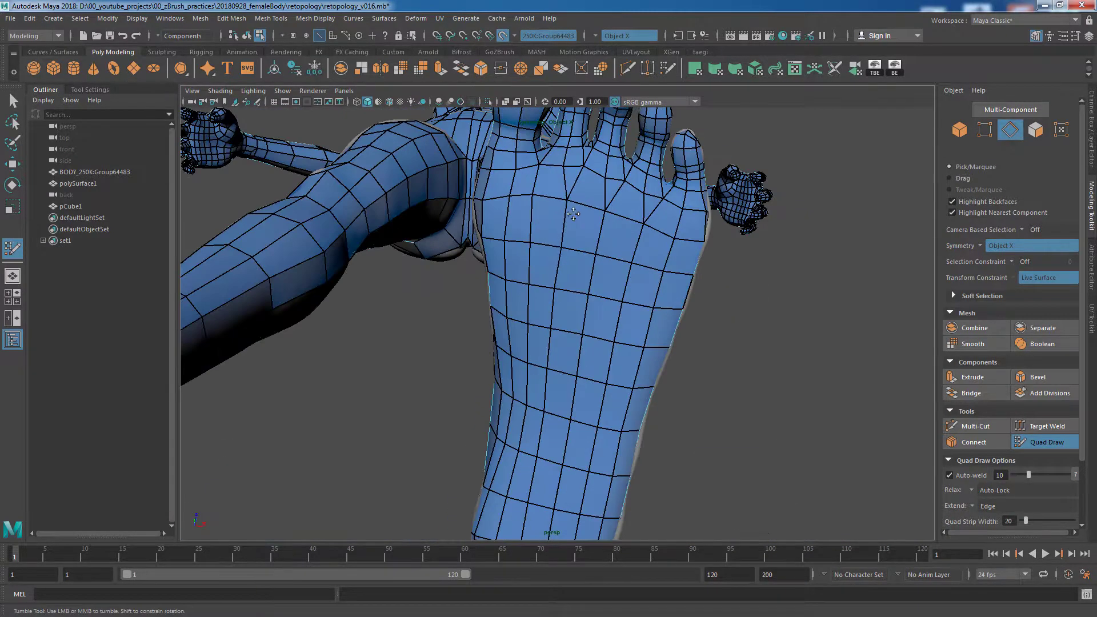
middle_click_drag(619, 281, 793, 360, "alt")
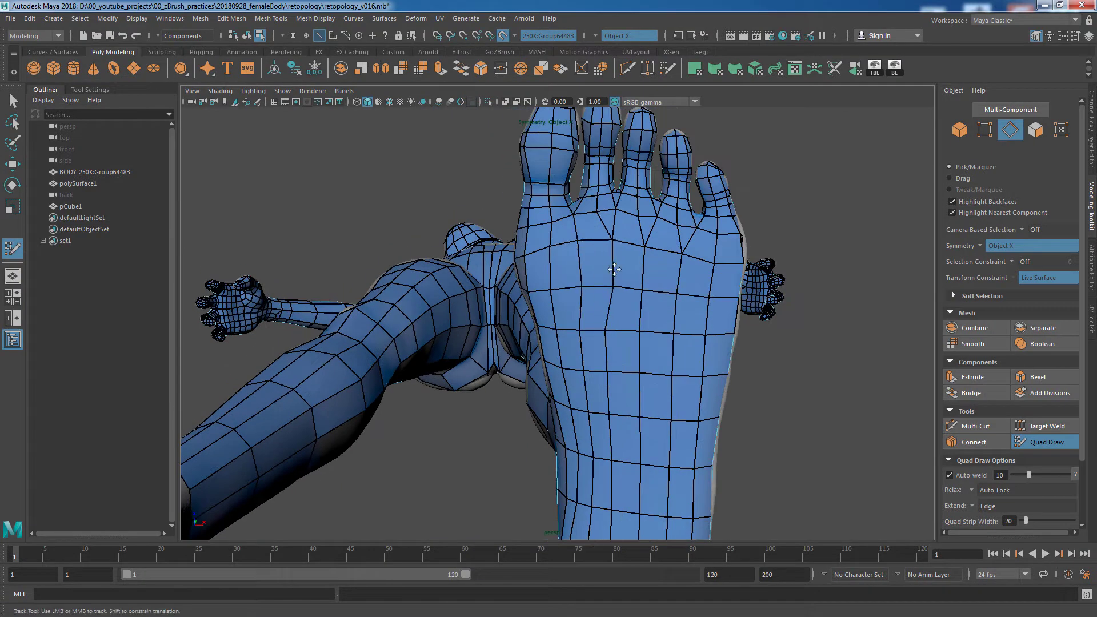
mouse_move(646, 413)
left_mouse_down("alt")
mouse_move(623, 425)
mouse_move(720, 340)
mouse_move(587, 183)
left_mouse_up("alt")
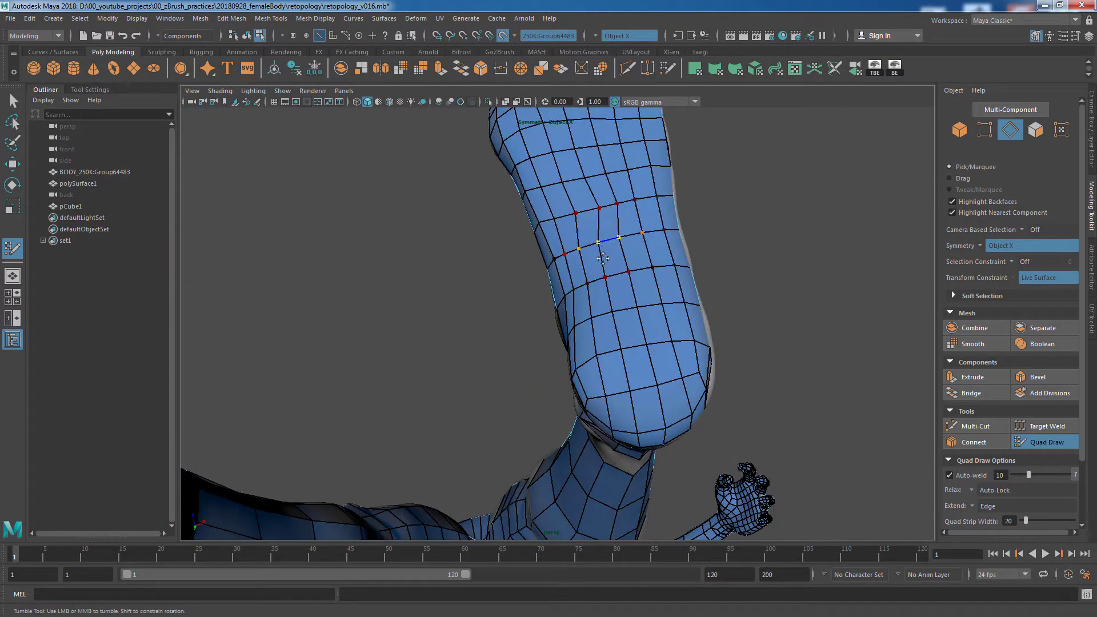
left_click_drag(621, 249, 603, 263, "alt")
middle_click_drag(603, 263, 588, 278, "alt")
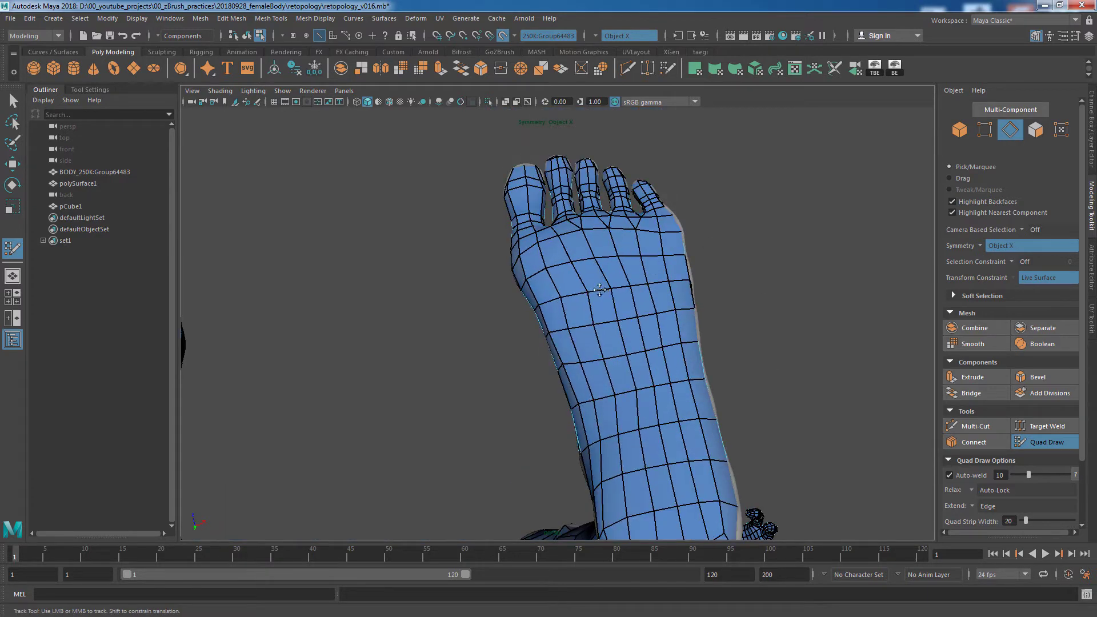
Step: Toggle Multi-Cut and back to Quad Draw while orbiting around the leg mesh
left_click_drag(663, 392, 860, 401, "alt")
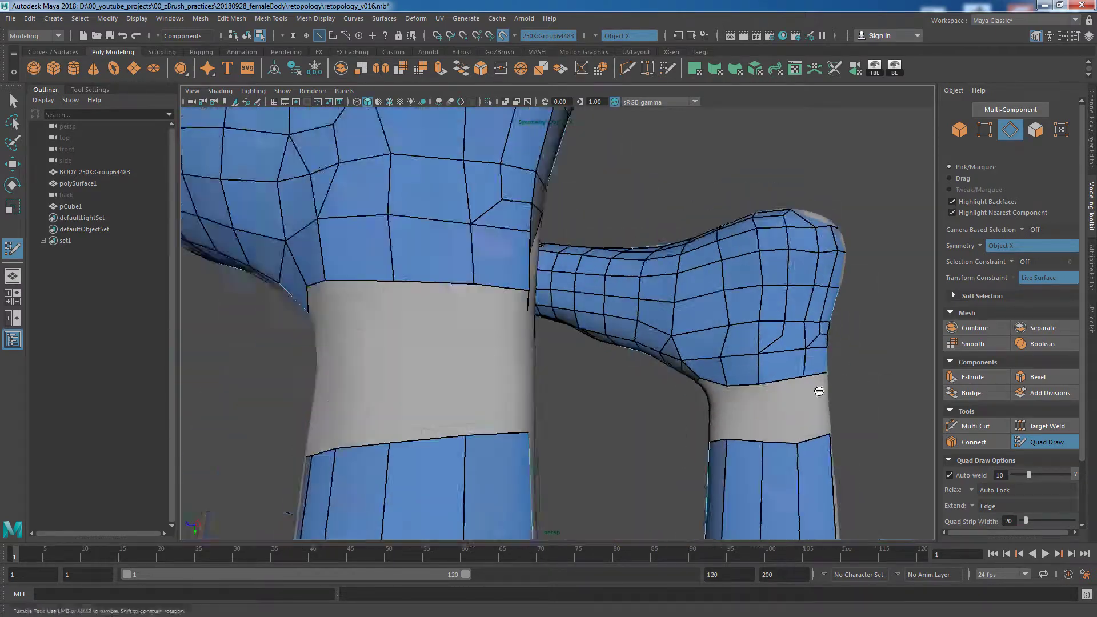
left_click_drag(860, 402, 869, 411, "alt")
left_click(976, 426)
left_click(1043, 443)
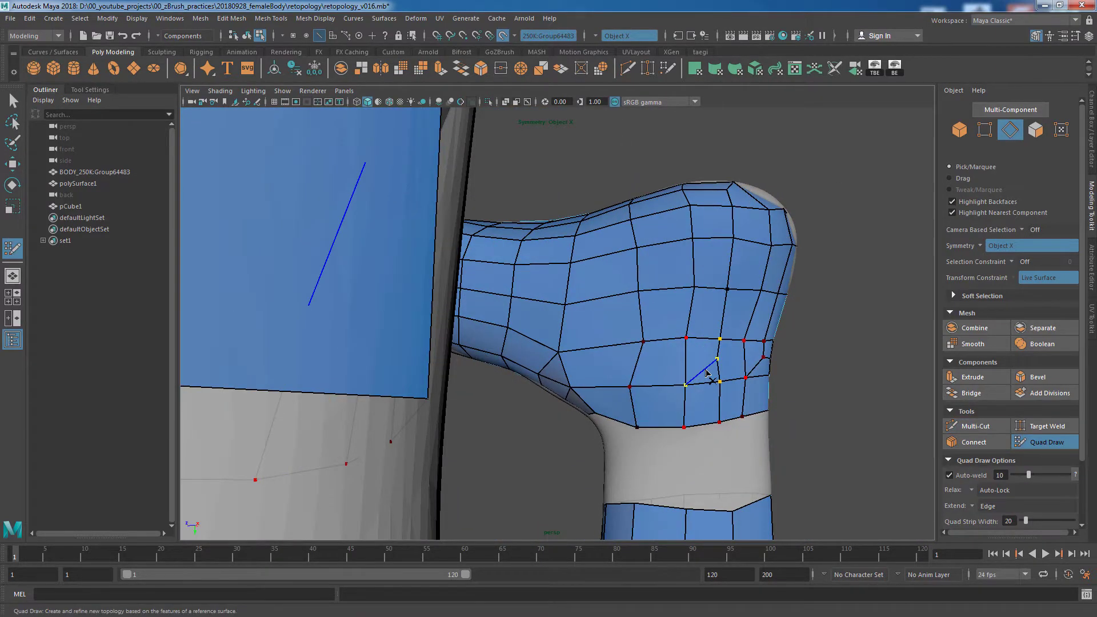
mouse_move(864, 388)
left_mouse_down("alt")
mouse_move(640, 342)
mouse_move(656, 416)
left_mouse_up("alt")
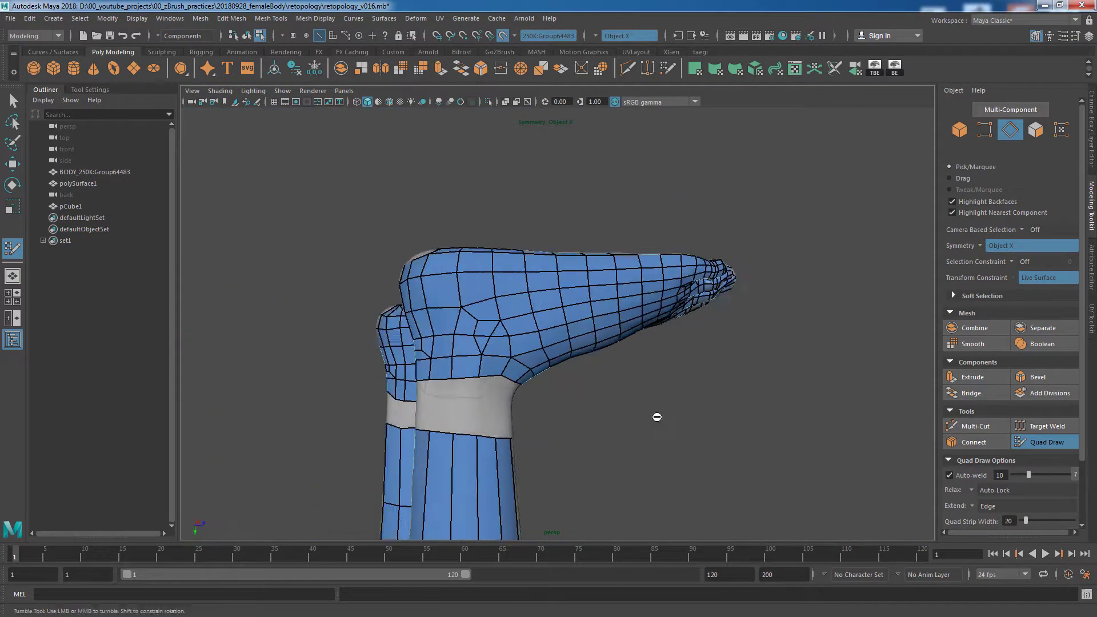
scroll(550, 332, "up", 5)
mouse_move(526, 319)
left_mouse_down("alt")
mouse_move(666, 380)
mouse_move(628, 366)
left_mouse_up("alt")
Step: Select the faces beside the ankle opening and scale them to reshape the rim
key("q")
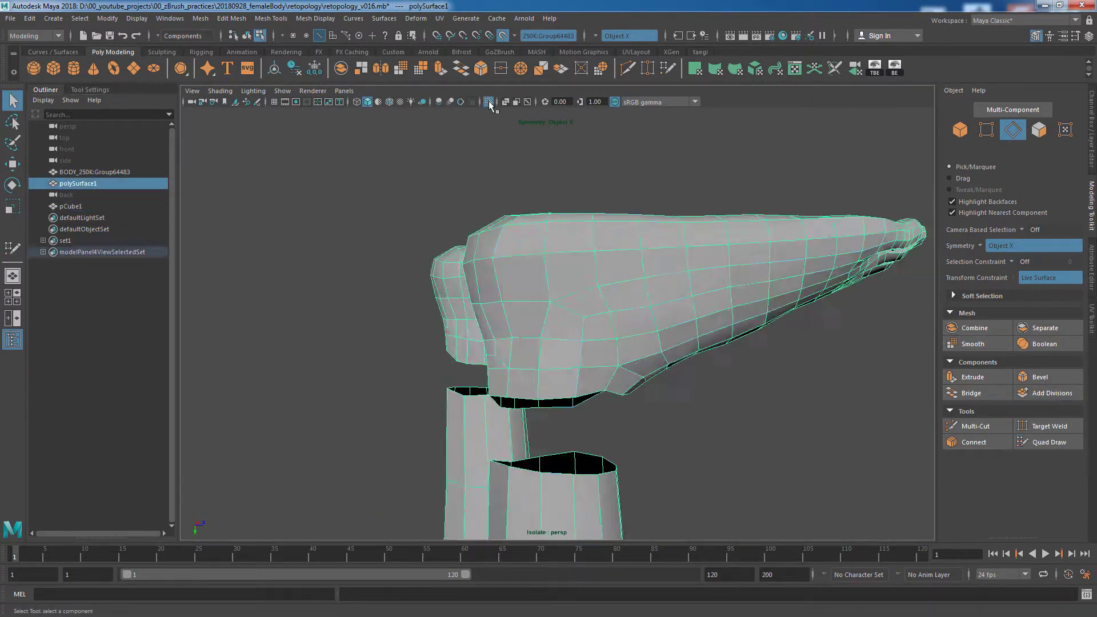
left_click(554, 400)
left_click_drag(676, 414, 780, 409, "alt")
scroll(780, 410, "up", 3)
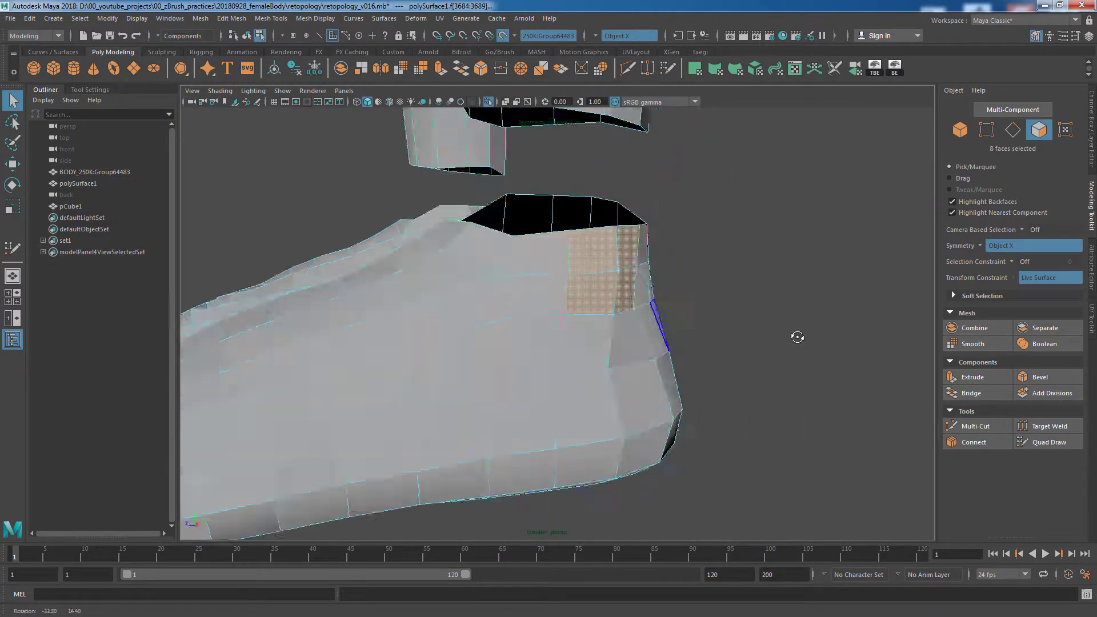
key("r")
mouse_move(796, 335)
left_mouse_down("alt")
mouse_move(605, 314)
mouse_move(693, 340)
left_mouse_up("alt")
key("ctrl+a")
scroll(546, 293, "up", 5)
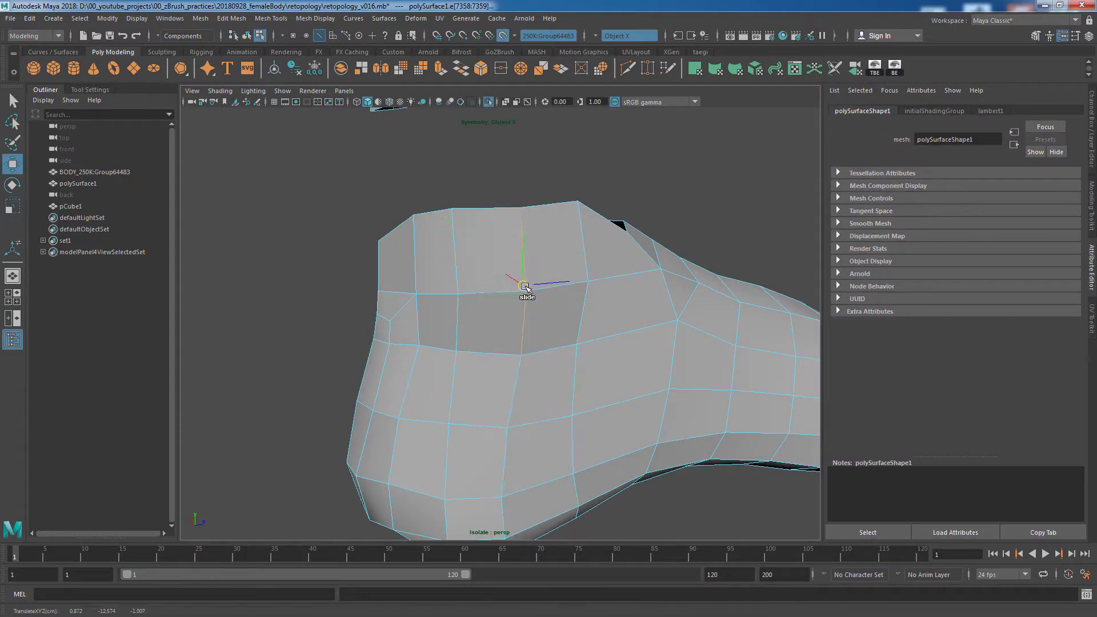
left_click_drag(525, 287, 557, 264, "alt")
mouse_move(488, 322)
left_mouse_down("alt")
mouse_move(405, 340)
mouse_move(654, 328)
left_mouse_up("alt")
Step: Return to object mode, show the full scene again and reactivate Quad Draw
key("F8")
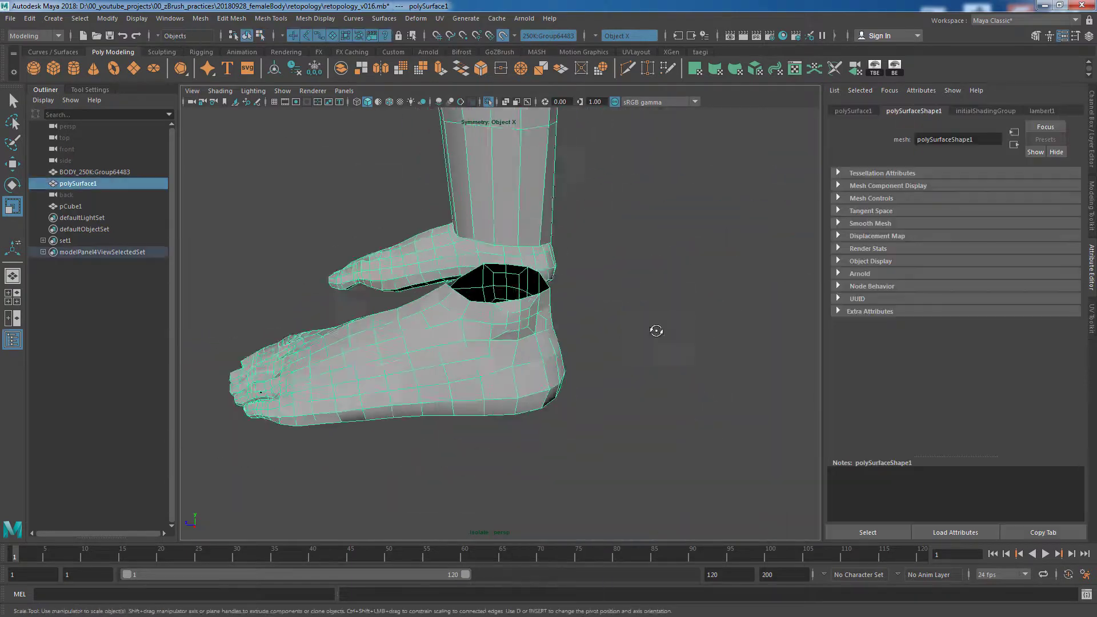
mouse_move(654, 328)
right_mouse_down("alt")
mouse_move(559, 287)
mouse_move(698, 314)
right_mouse_up("alt")
mouse_move(697, 314)
left_mouse_down("alt")
mouse_move(516, 327)
mouse_move(865, 132)
left_mouse_up("alt")
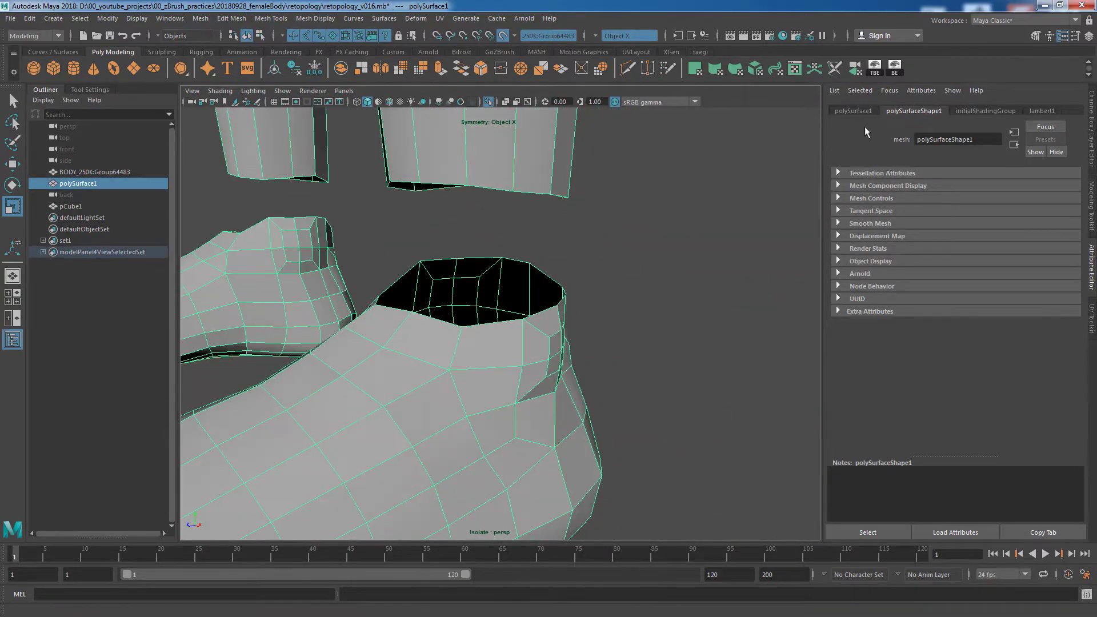
key("ctrl+1")
mouse_move(591, 290)
left_mouse_down("alt")
mouse_move(571, 358)
mouse_move(540, 389)
mouse_move(543, 365)
left_mouse_up("alt")
left_click(1092, 206)
left_click(1045, 442)
Step: Orbit around the leg and foot to inspect the heel quads from side and rear
left_click_drag(626, 426, 612, 362, "alt")
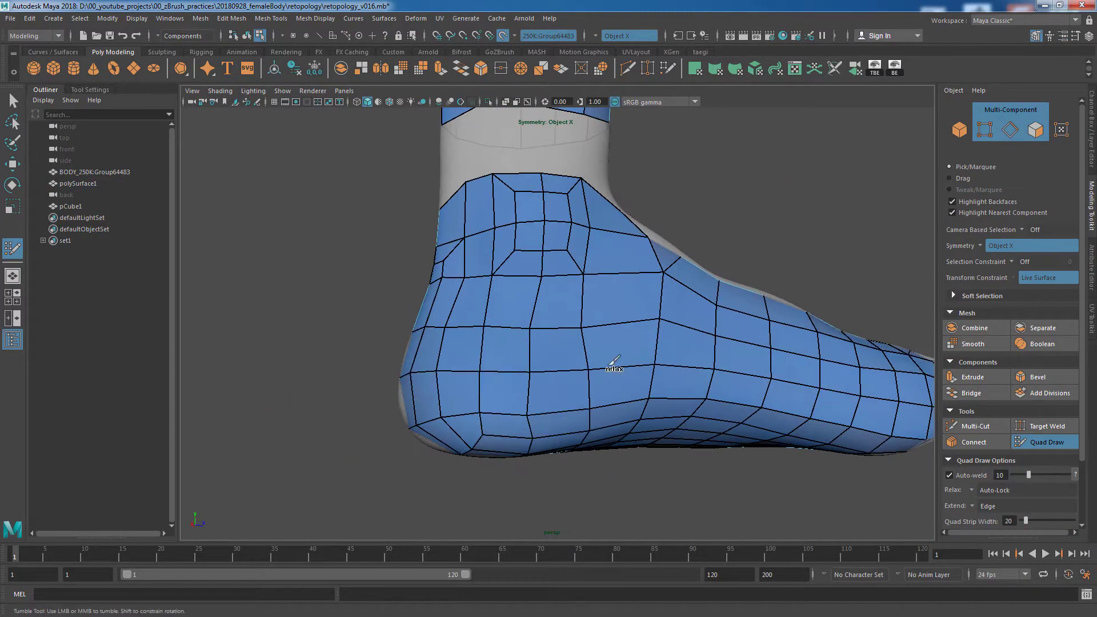
mouse_move(517, 311)
left_mouse_down("alt")
mouse_move(698, 502)
mouse_move(857, 498)
mouse_move(589, 443)
left_mouse_up("alt")
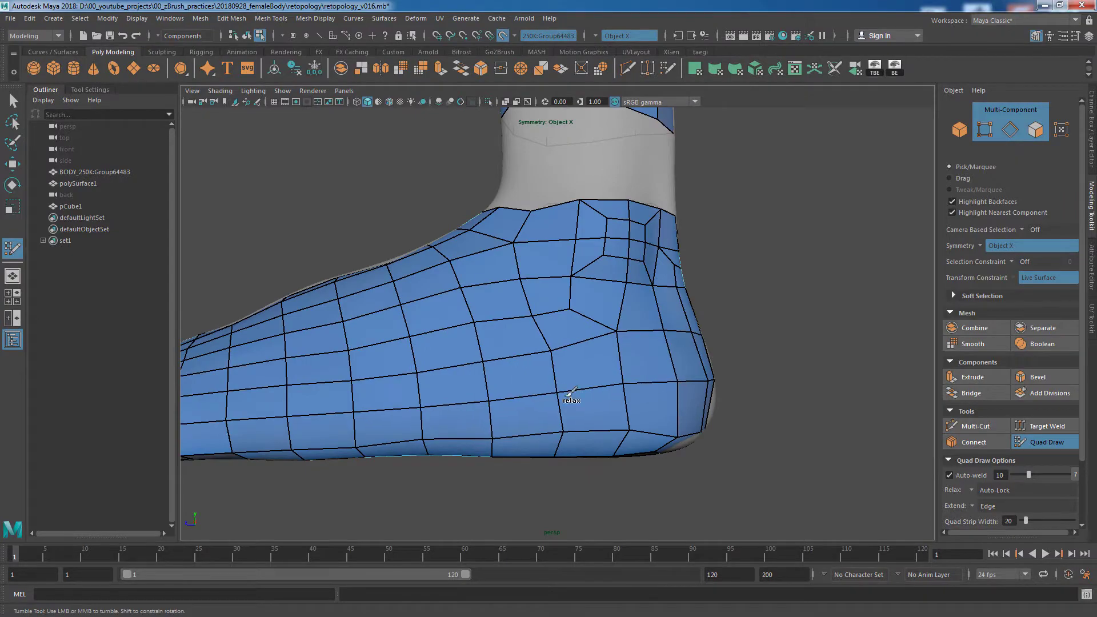
mouse_move(572, 394)
left_mouse_down("alt")
mouse_move(440, 472)
mouse_move(489, 483)
mouse_move(720, 427)
mouse_move(381, 314)
mouse_move(416, 344)
left_mouse_up("alt")
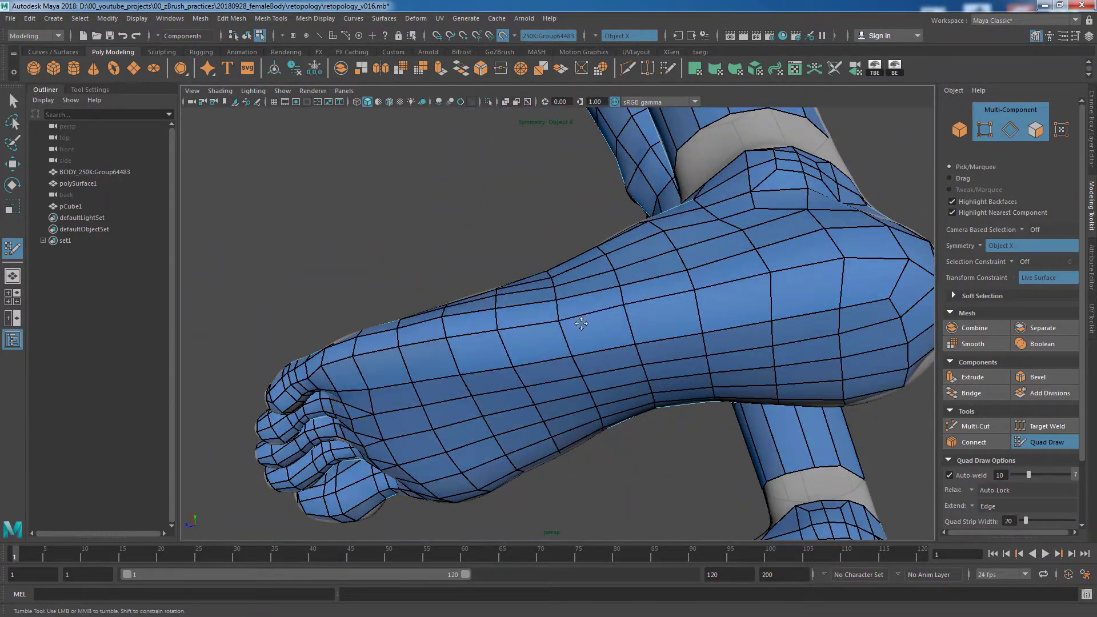
left_click_drag(581, 324, 604, 440, "alt")
mouse_move(771, 191)
left_mouse_down("alt")
mouse_move(686, 297)
mouse_move(622, 438)
mouse_move(545, 451)
mouse_move(520, 389)
left_mouse_up("alt")
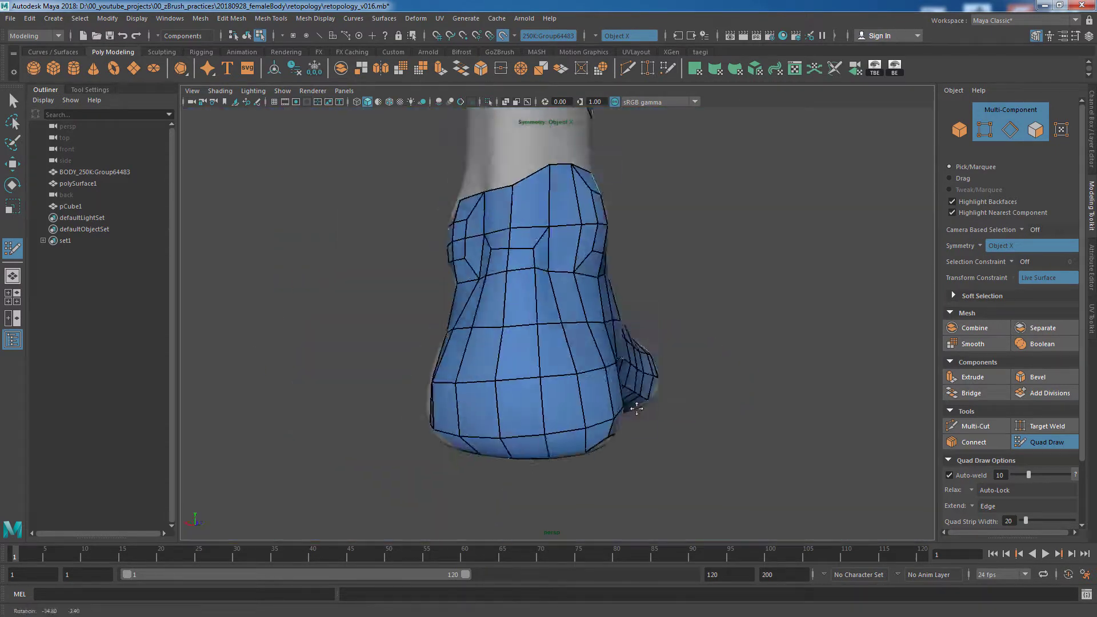
middle_click_drag(520, 388, 496, 328, "alt")
mouse_move(529, 441)
left_mouse_down("alt")
mouse_move(720, 472)
mouse_move(523, 409)
left_mouse_up("alt")
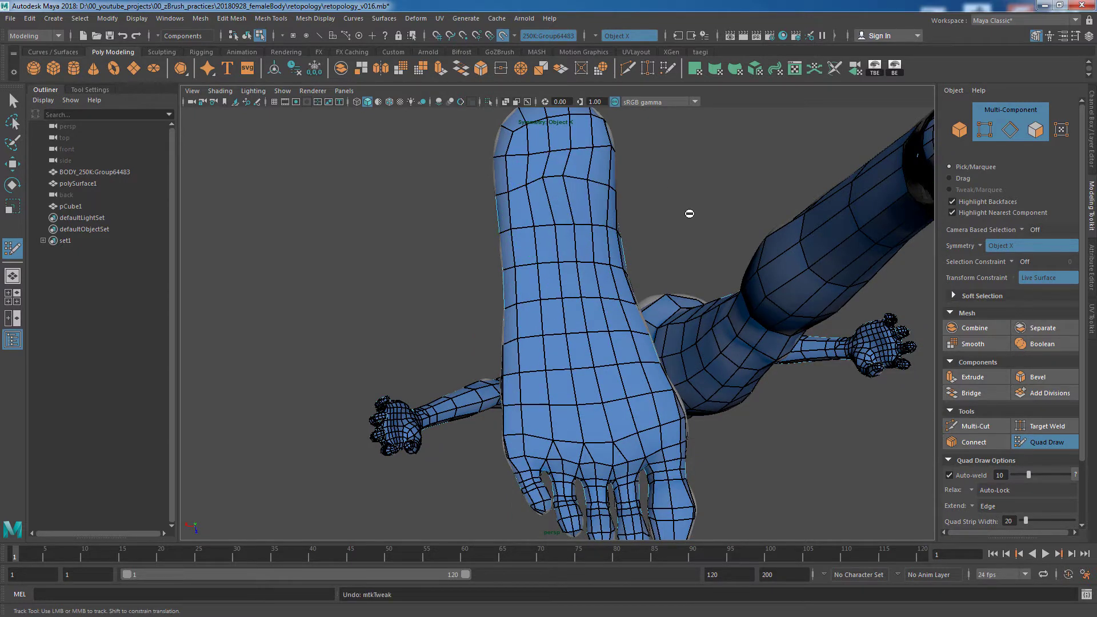
left_click_drag(690, 214, 571, 338, "alt")
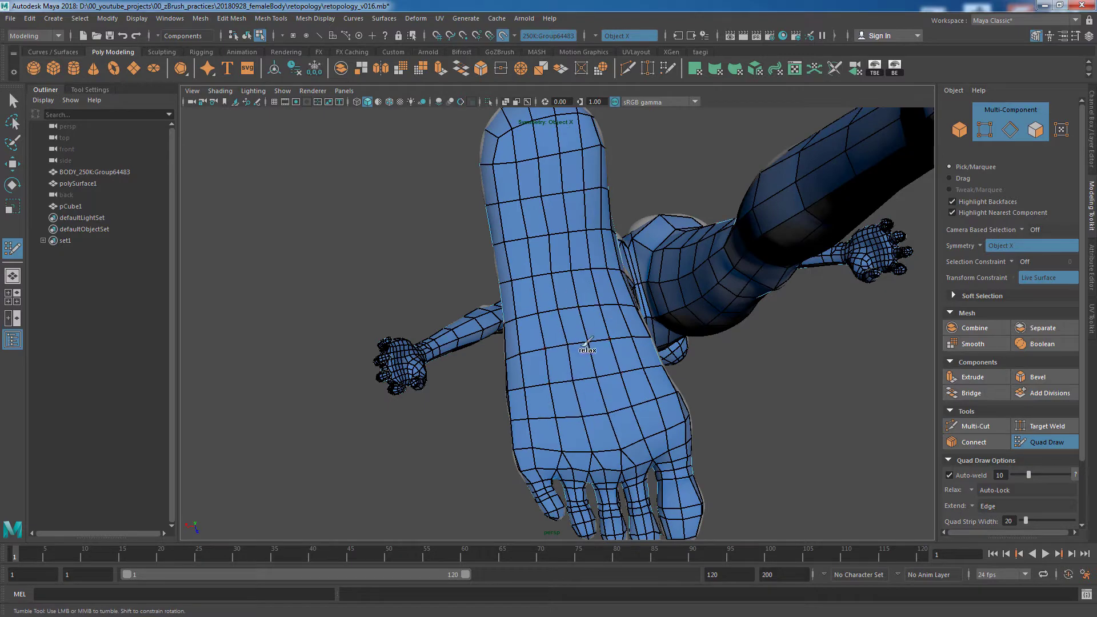
left_click_drag(813, 410, 628, 320, "alt")
right_click_drag(629, 320, 567, 242, "alt")
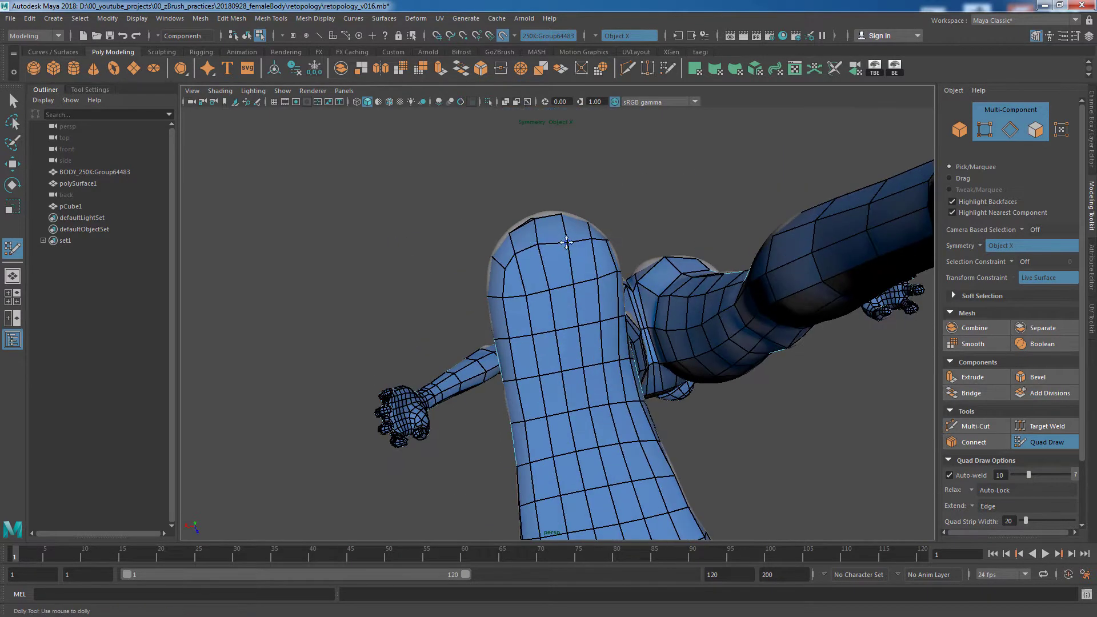
mouse_move(540, 235)
left_mouse_down("alt")
mouse_move(628, 343)
mouse_move(653, 354)
mouse_move(582, 364)
left_mouse_up("alt")
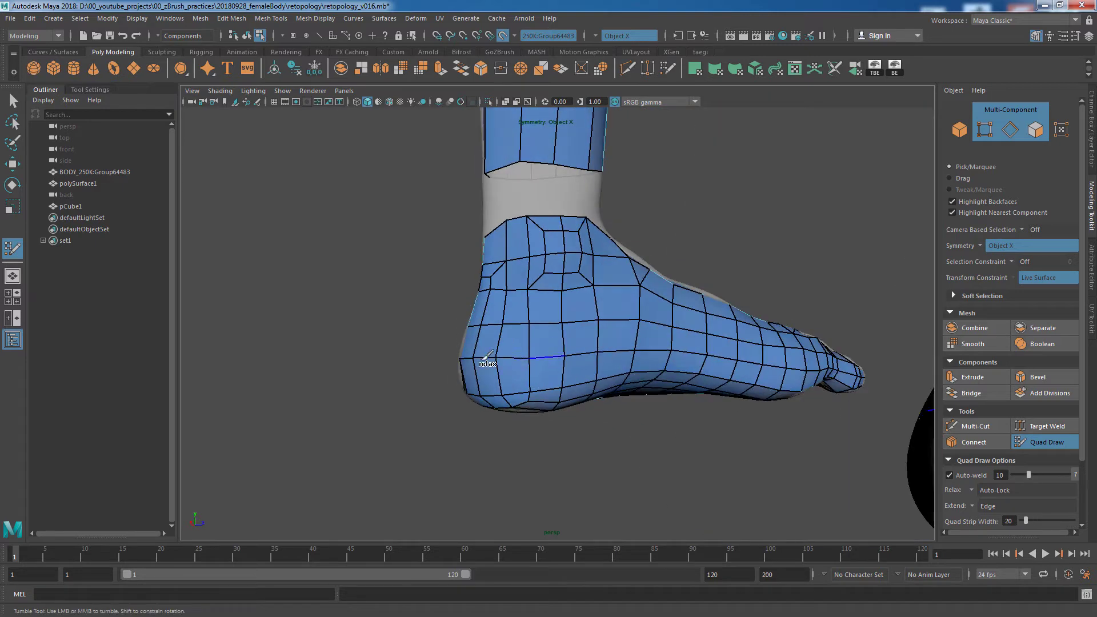
mouse_move(568, 308)
left_mouse_down("alt")
mouse_move(764, 465)
mouse_move(585, 361)
mouse_move(588, 323)
left_mouse_up("alt")
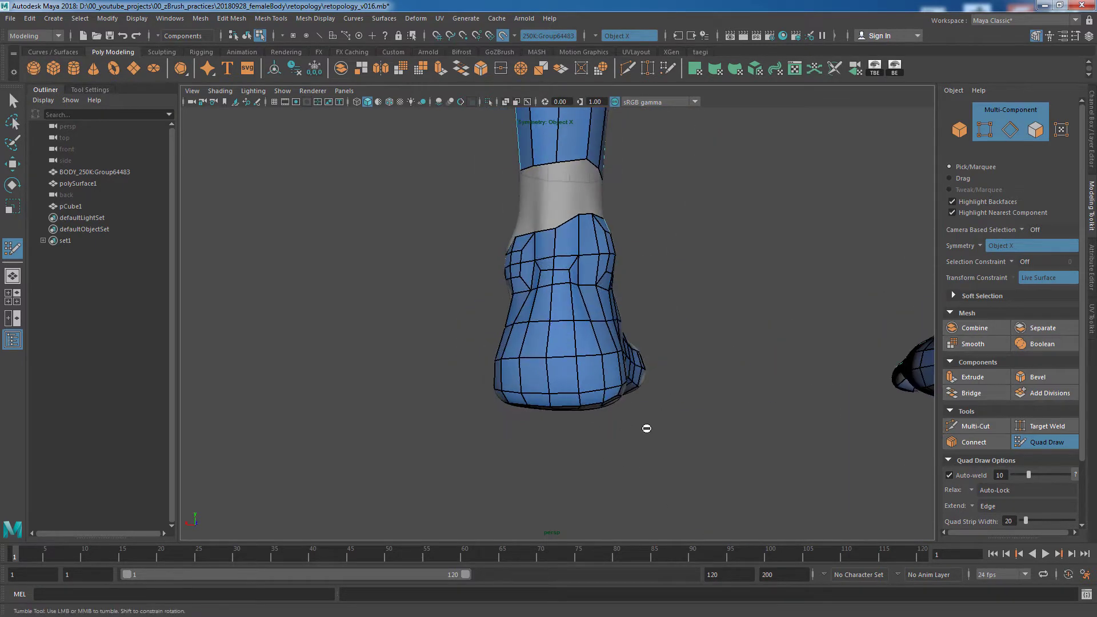
mouse_move(646, 428)
left_mouse_down("alt")
mouse_move(743, 423)
mouse_move(583, 320)
mouse_move(566, 294)
left_mouse_up("alt")
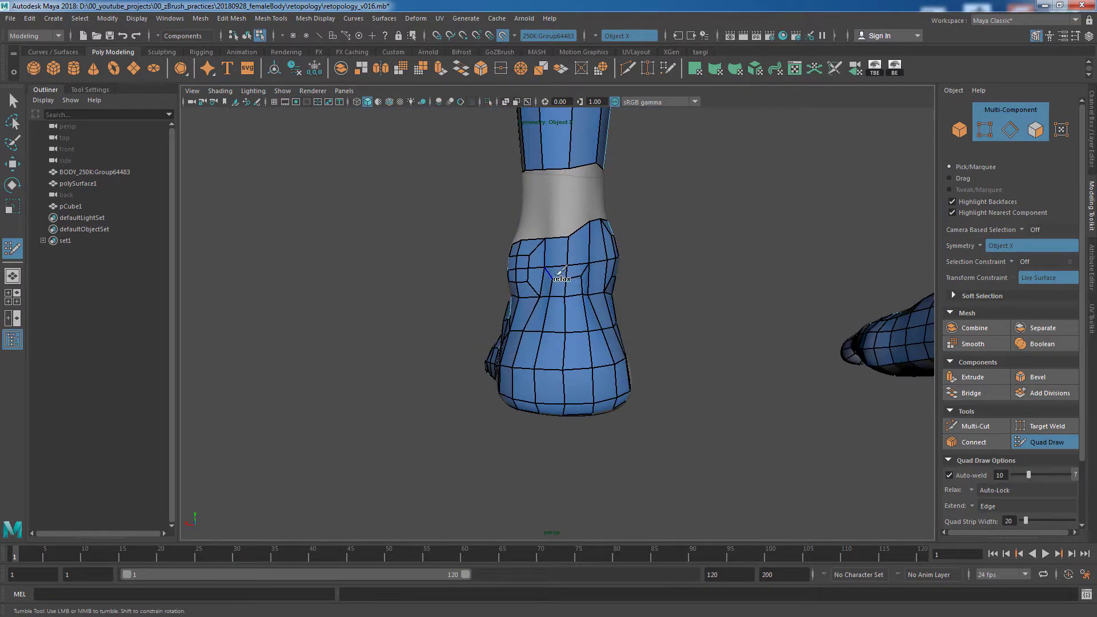
left_click_drag(657, 297, 474, 300, "alt")
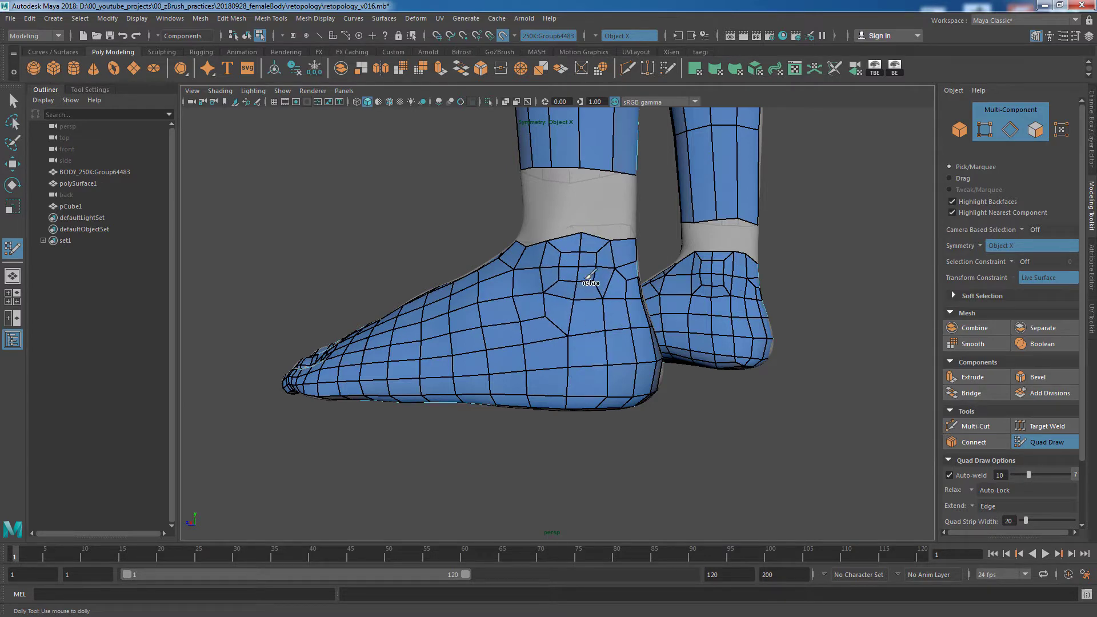
scroll(709, 338, "up", 5)
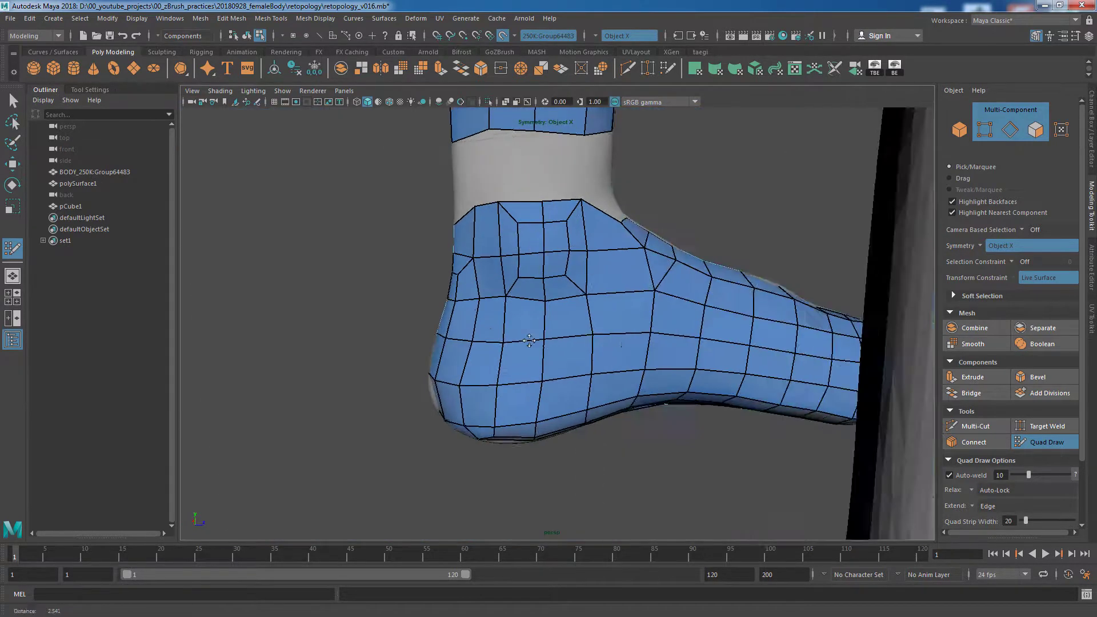
mouse_move(709, 338)
left_mouse_down("alt")
mouse_move(579, 238)
mouse_move(536, 233)
left_mouse_up("alt")
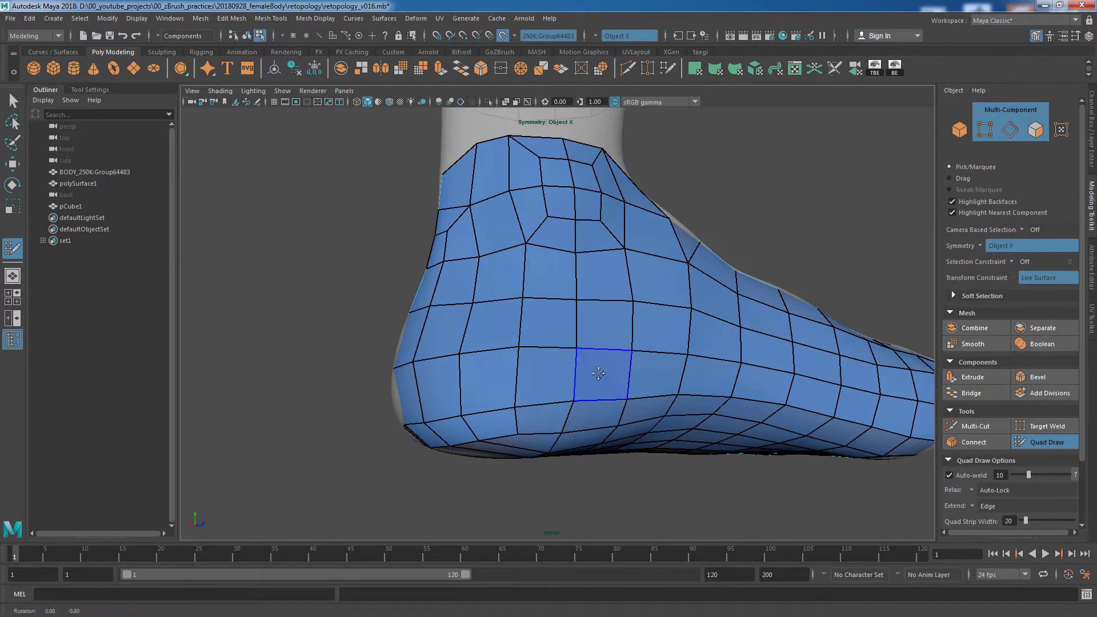
Step: Relax the heel quads into an even layout and check the foot and ankle
left_click_drag(588, 366, 601, 281, "shift")
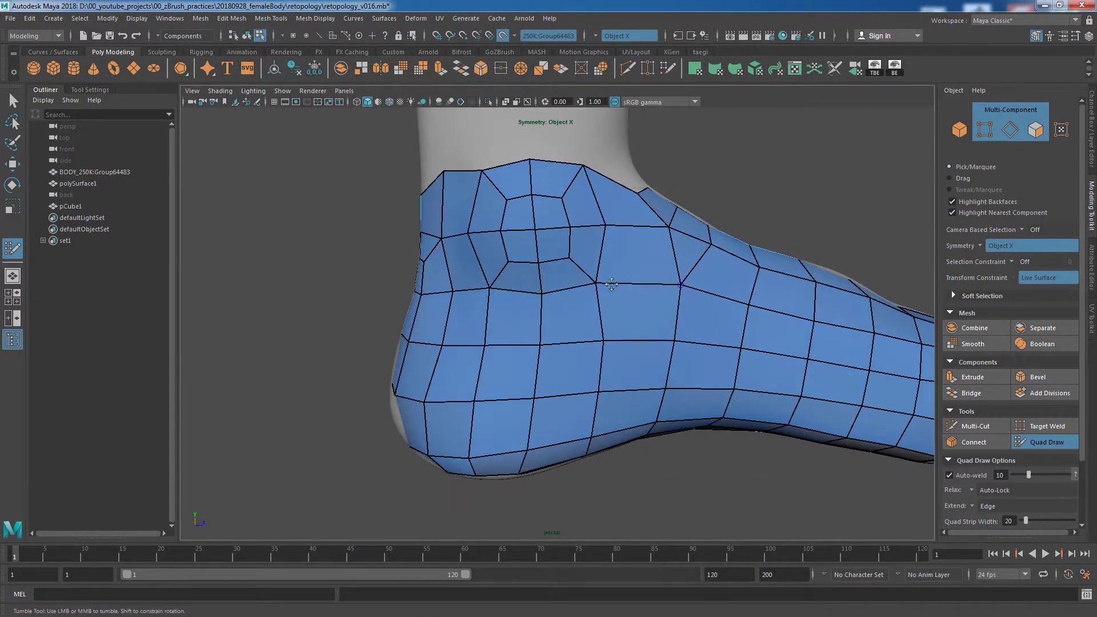
scroll(611, 284, "down", 5)
mouse_move(611, 284)
left_mouse_down("alt")
mouse_move(685, 329)
mouse_move(576, 359)
mouse_move(583, 331)
left_mouse_up("alt")
scroll(685, 329, "up", 5)
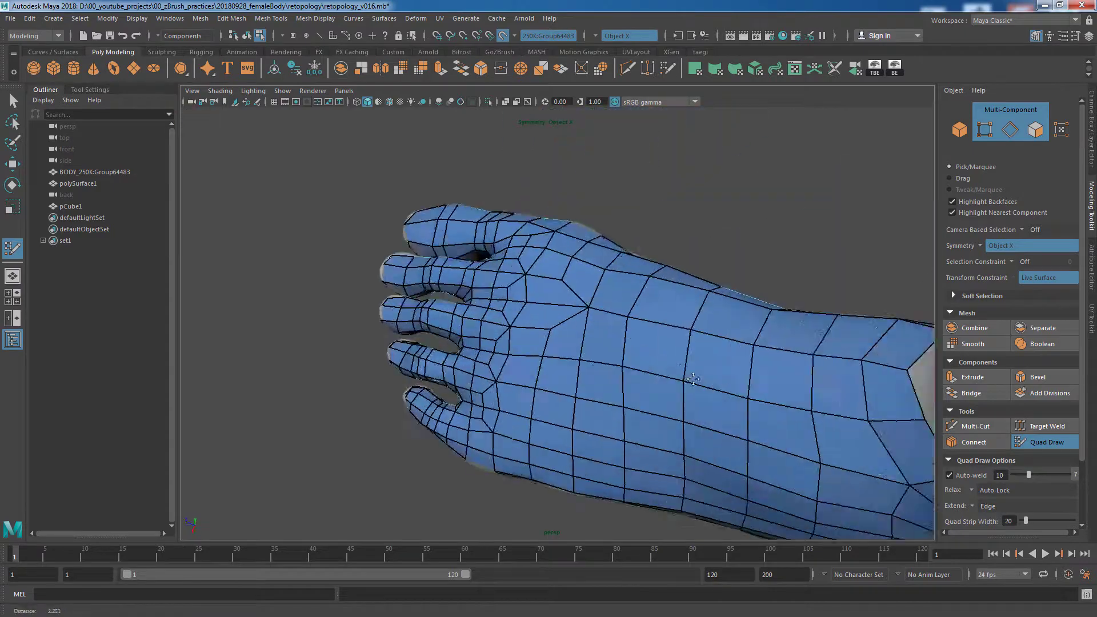
mouse_move(589, 373)
left_mouse_down("alt")
mouse_move(588, 343)
mouse_move(628, 365)
left_mouse_up("alt")
right_click_drag(628, 366, 700, 367, "alt")
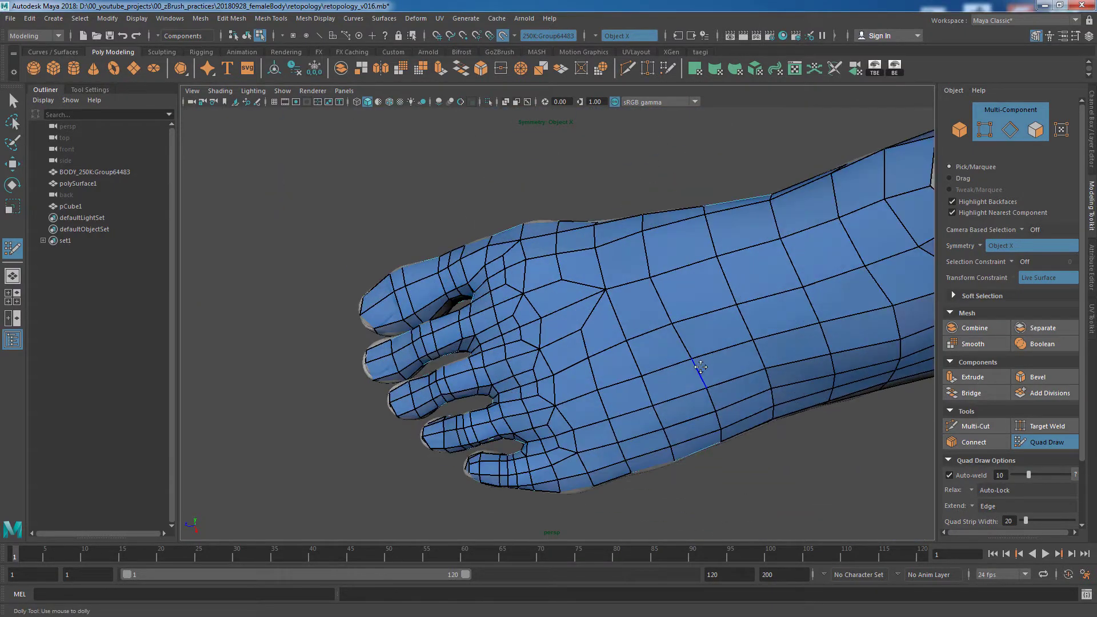
mouse_move(587, 340)
left_mouse_down("alt")
mouse_move(784, 314)
mouse_move(600, 274)
mouse_move(644, 312)
left_mouse_up("alt")
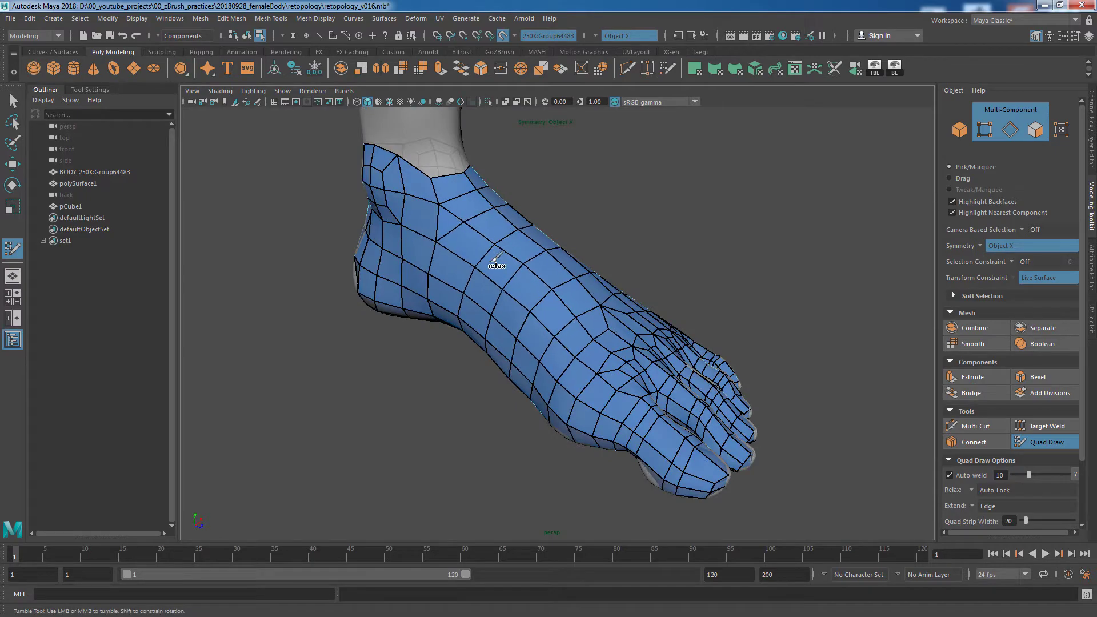
left_click_drag(493, 258, 611, 321, "alt")
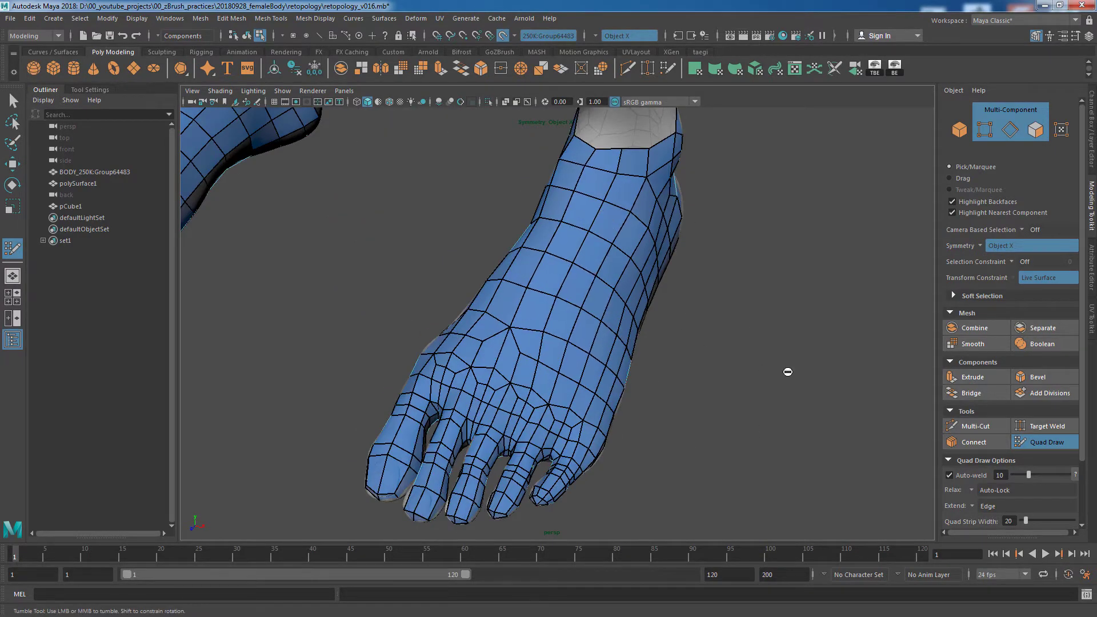
mouse_move(788, 372)
left_mouse_down("alt")
mouse_move(710, 368)
mouse_move(588, 318)
left_mouse_up("alt")
Step: Restart Quad Draw and work around the ankle gap between the leg and foot patches
key("q")
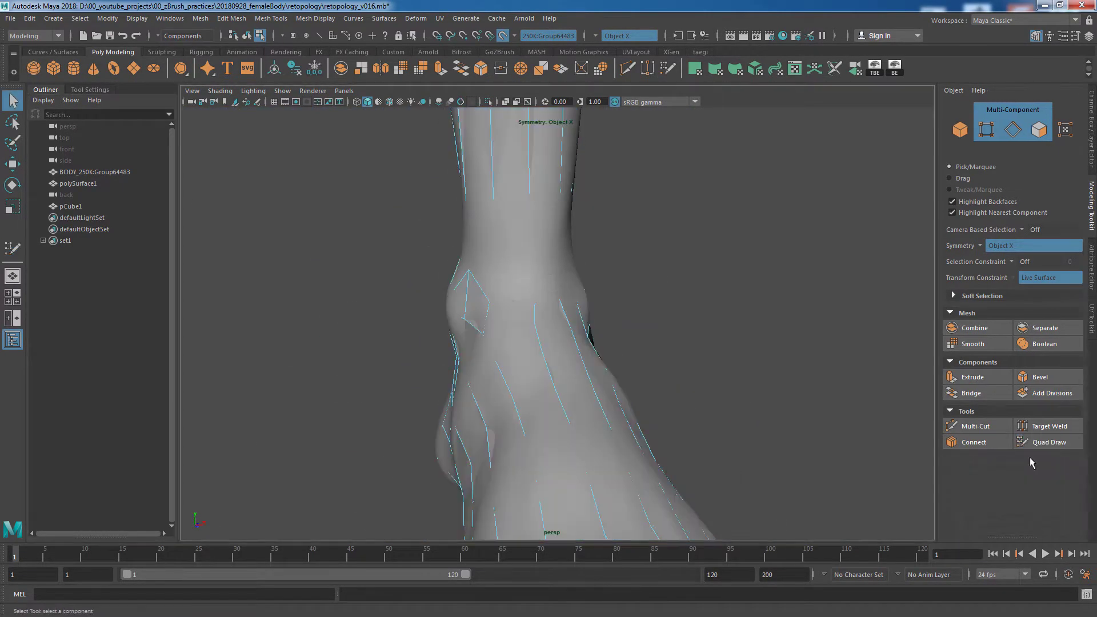
left_click(1045, 442)
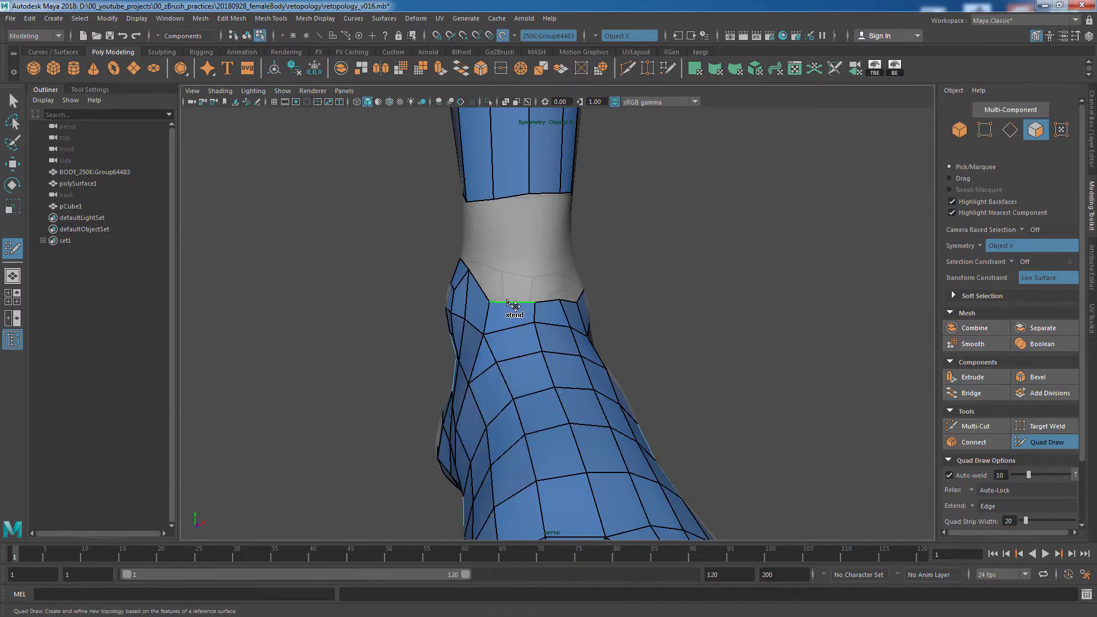
mouse_move(522, 273)
left_mouse_down("alt")
mouse_move(642, 247)
mouse_move(591, 316)
left_mouse_up("alt")
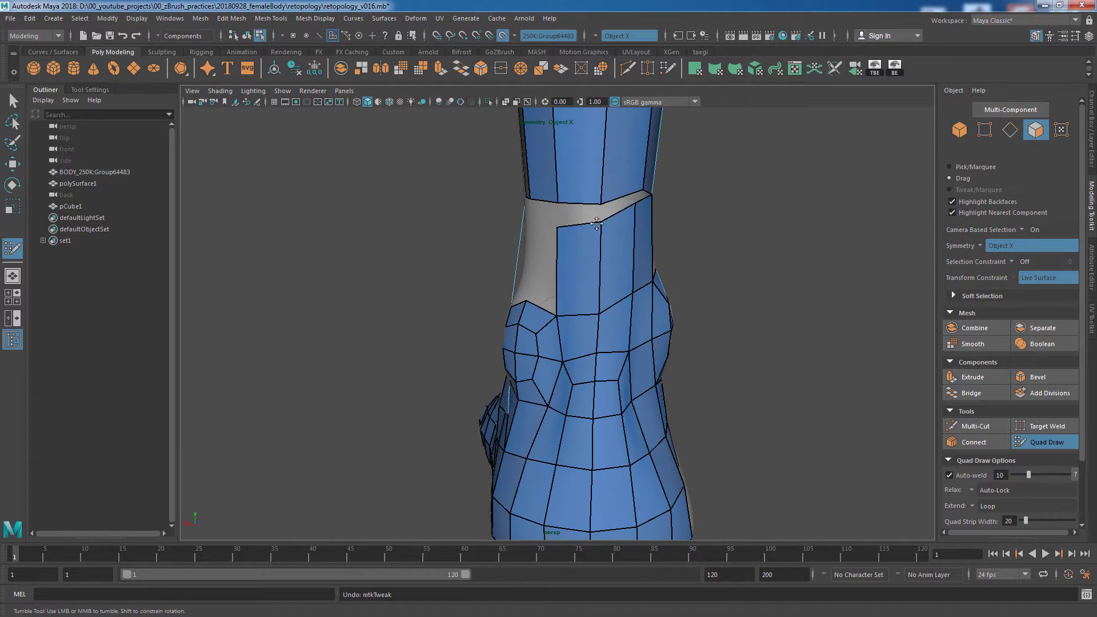
mouse_move(744, 264)
left_mouse_down("alt")
mouse_move(693, 284)
mouse_move(693, 321)
mouse_move(814, 309)
left_mouse_up("alt")
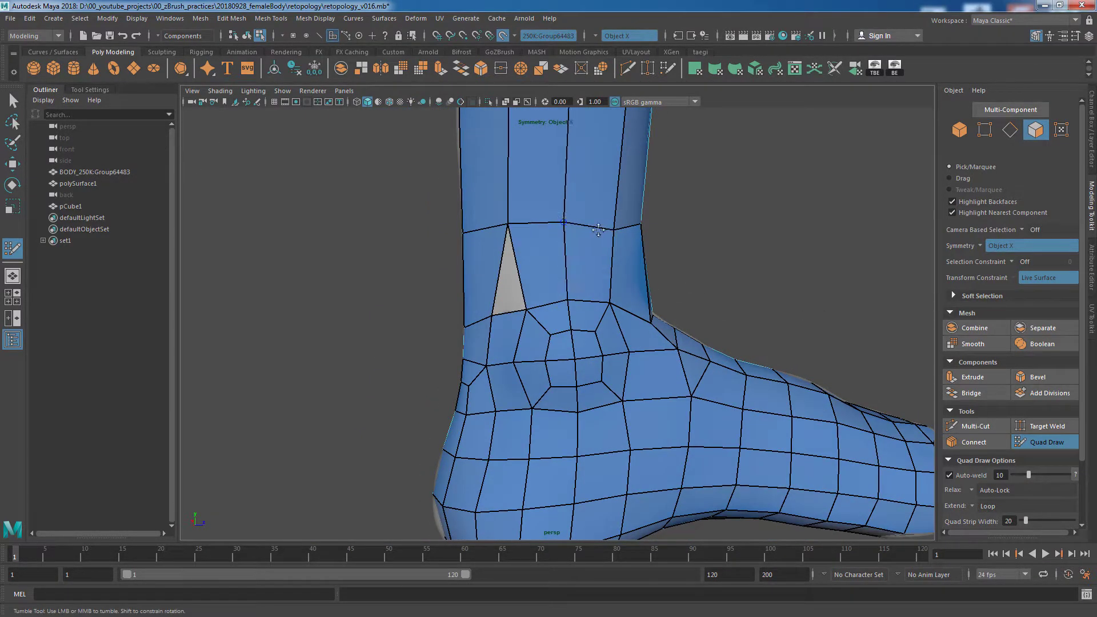
mouse_move(598, 230)
left_mouse_down("alt")
mouse_move(595, 294)
mouse_move(686, 308)
left_mouse_up("alt")
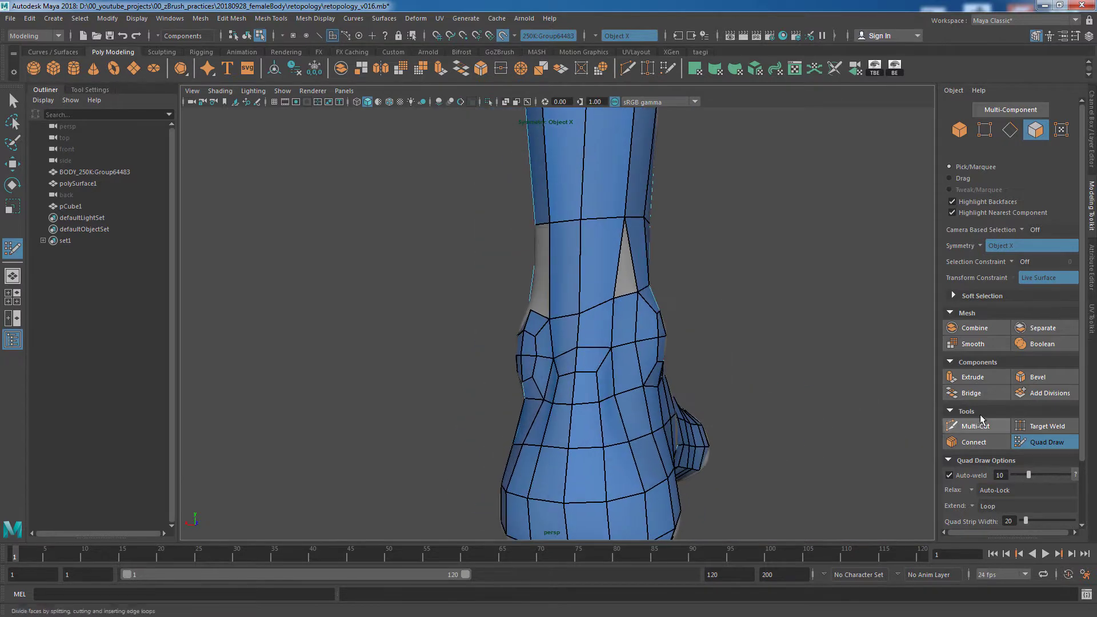
left_click_drag(570, 318, 588, 262, "alt")
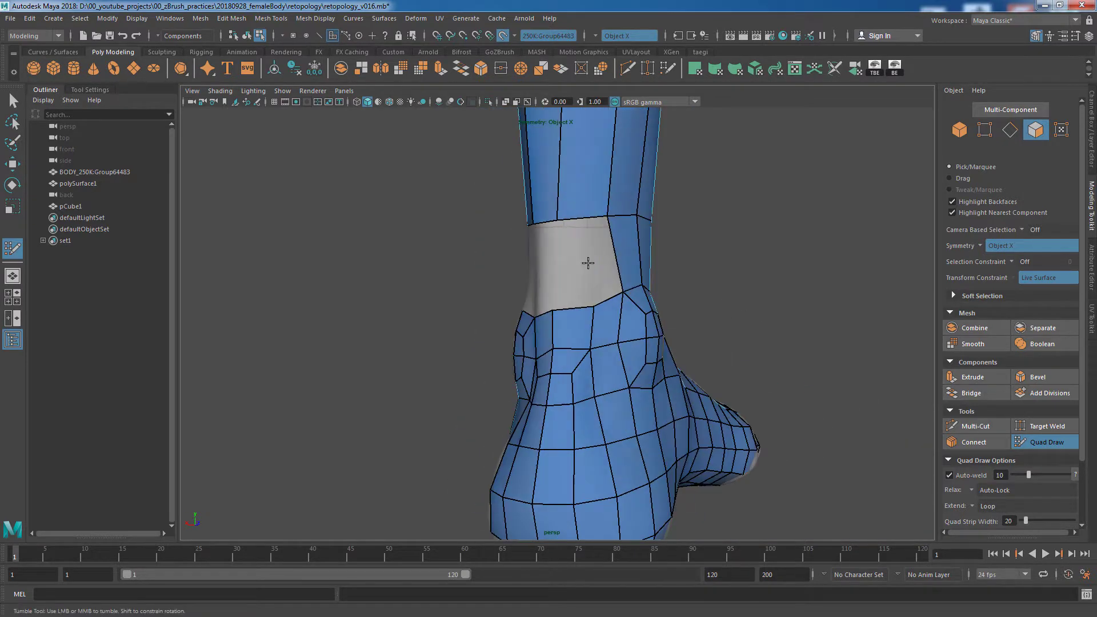
left_click_drag(767, 288, 605, 294, "alt")
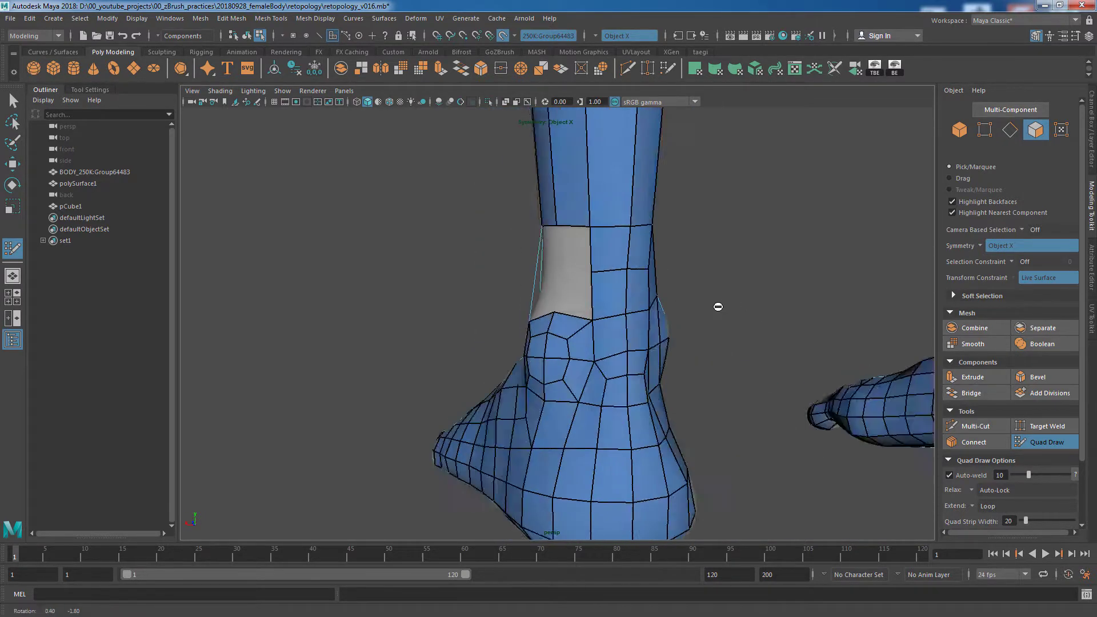
scroll(584, 275, "up", 3)
mouse_move(682, 288)
left_mouse_down("alt")
mouse_move(566, 279)
mouse_move(884, 311)
mouse_move(632, 272)
mouse_move(605, 311)
mouse_move(588, 302)
mouse_move(685, 286)
mouse_move(592, 218)
mouse_move(676, 299)
mouse_move(789, 289)
mouse_move(600, 289)
mouse_move(669, 294)
mouse_move(782, 276)
mouse_move(537, 311)
mouse_move(375, 316)
mouse_move(613, 315)
mouse_move(532, 323)
left_mouse_up("alt")
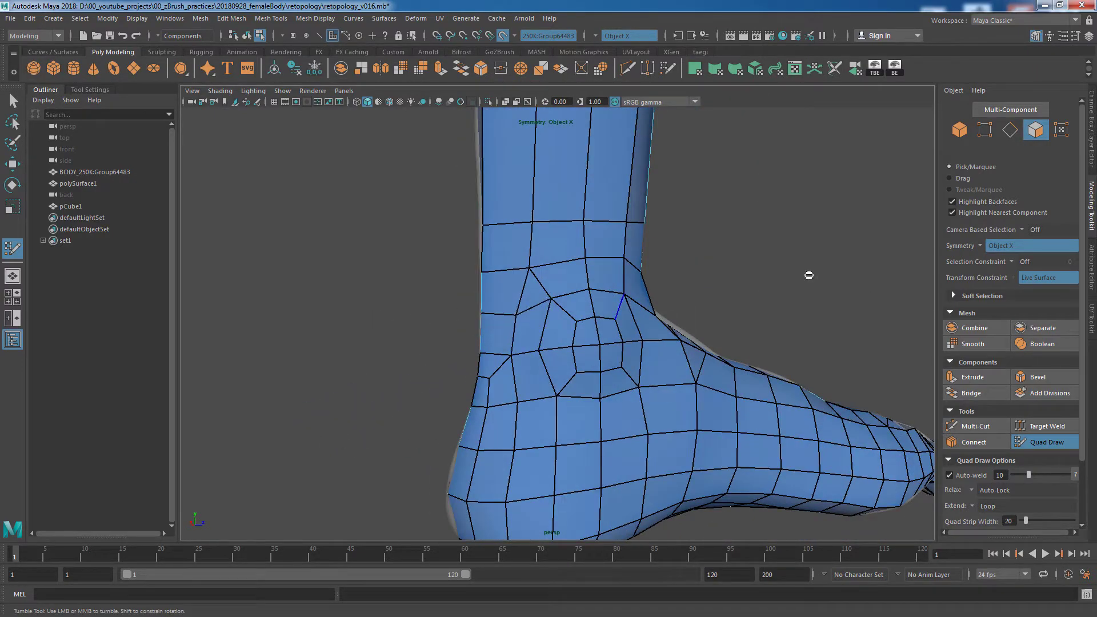
mouse_move(808, 275)
left_mouse_down("alt")
mouse_move(555, 227)
mouse_move(524, 311)
mouse_move(793, 321)
mouse_move(773, 274)
left_mouse_up("alt")
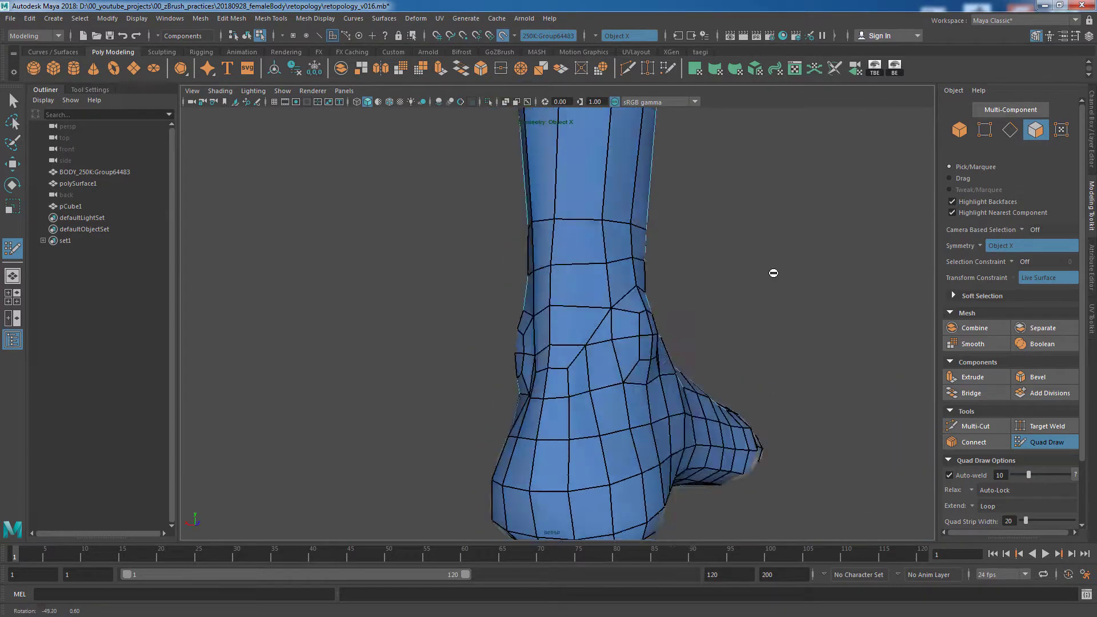
right_click_drag(774, 274, 623, 337, "shift")
mouse_move(584, 326)
left_mouse_down("alt")
mouse_move(838, 343)
mouse_move(694, 342)
mouse_move(718, 314)
mouse_move(796, 316)
left_mouse_up("alt")
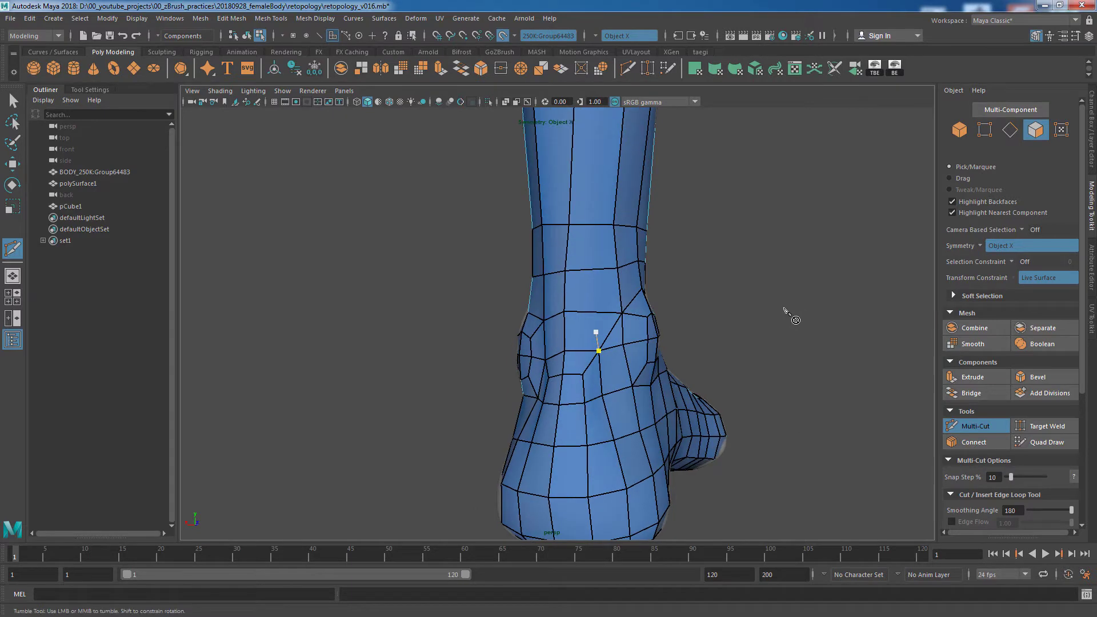
Step: Cut new edges across the back of the ankle with Multi-Cut
right_click_drag(621, 286, 651, 320, "shift")
mouse_move(652, 320)
left_mouse_down("alt")
mouse_move(729, 319)
mouse_move(666, 313)
mouse_move(585, 335)
left_mouse_up("alt")
left_click_drag(755, 309, 798, 305, "alt")
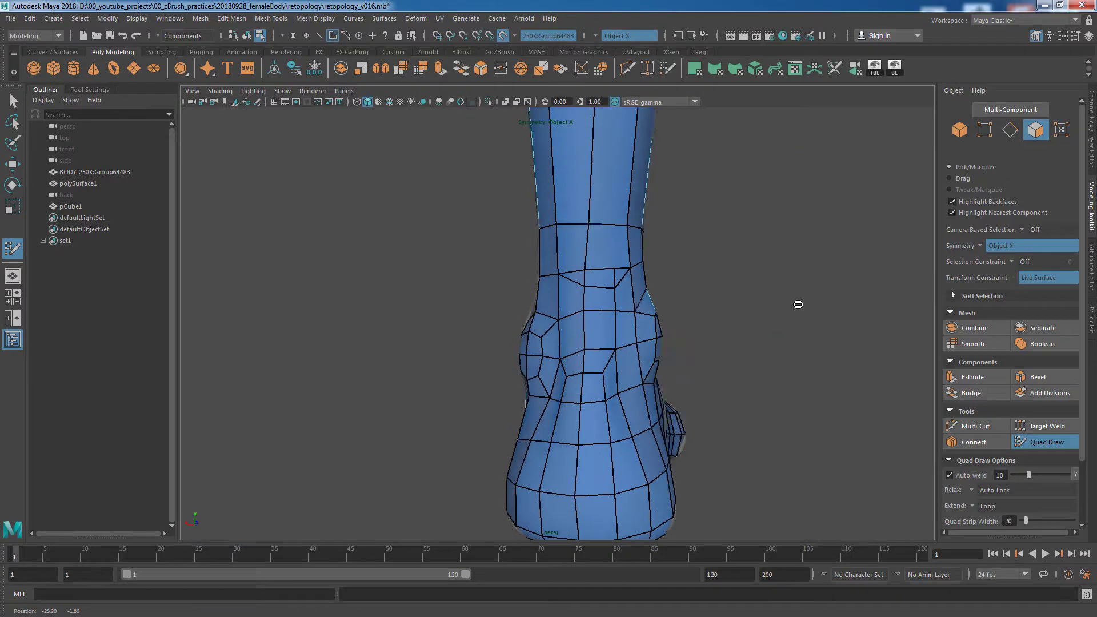
left_click(964, 429)
left_click(632, 226)
left_click(618, 246)
left_click(1046, 441)
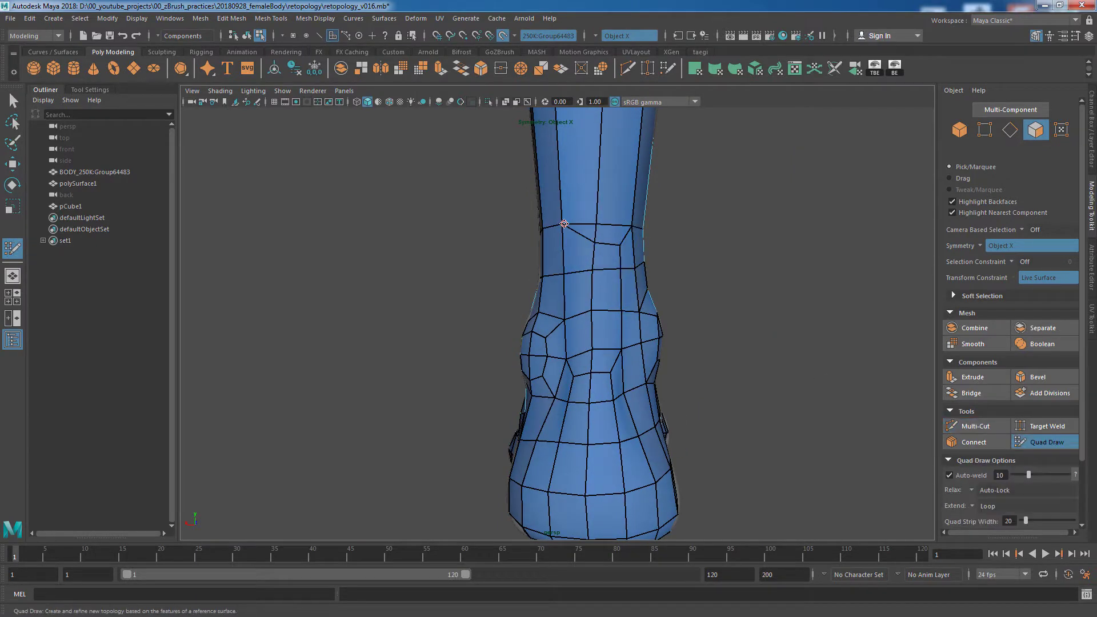
left_click(983, 435)
left_click(578, 273)
Step: Return to Quad Draw and orbit around both feet to review the ankle edge flow
left_click_drag(579, 274, 742, 342, "alt")
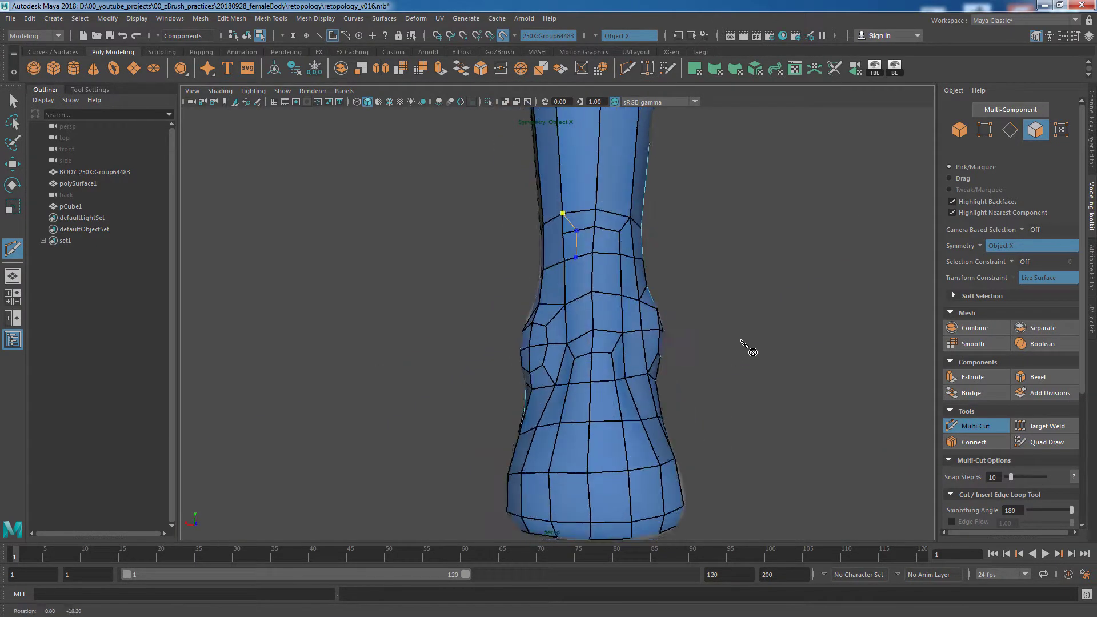
mouse_move(733, 305)
left_mouse_down("alt")
mouse_move(728, 292)
mouse_move(768, 271)
mouse_move(723, 346)
left_mouse_up("alt")
right_click_drag(723, 346, 891, 355, "alt")
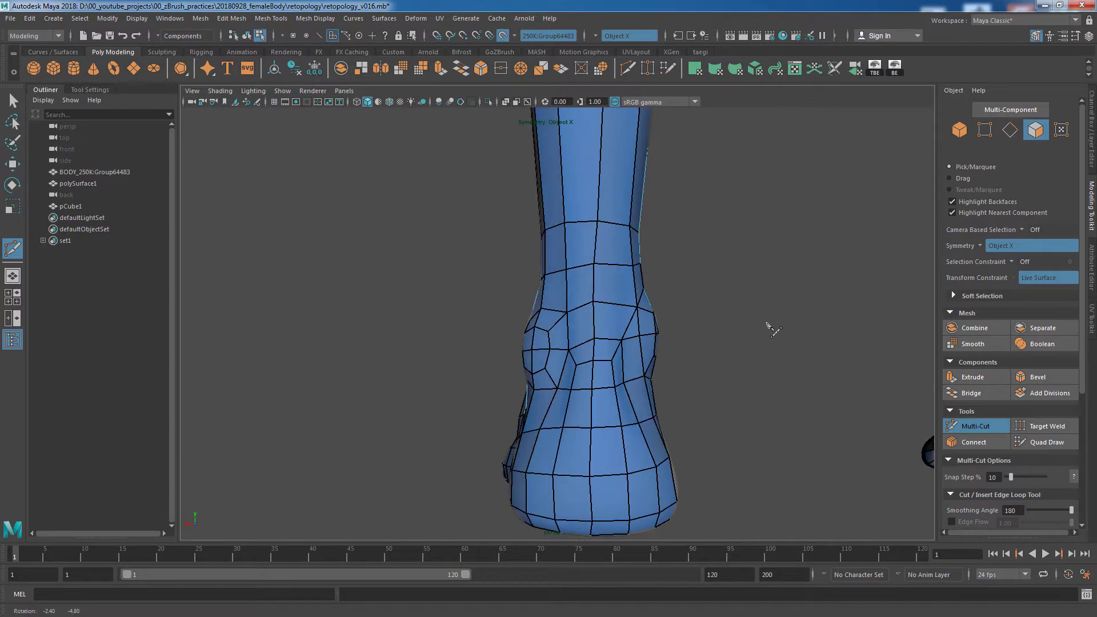
left_click_drag(703, 255, 734, 336, "alt")
mouse_move(577, 278)
left_mouse_down("alt")
mouse_move(734, 289)
mouse_move(630, 260)
mouse_move(642, 292)
mouse_move(855, 245)
mouse_move(714, 263)
mouse_move(614, 351)
left_mouse_up("alt")
key("y")
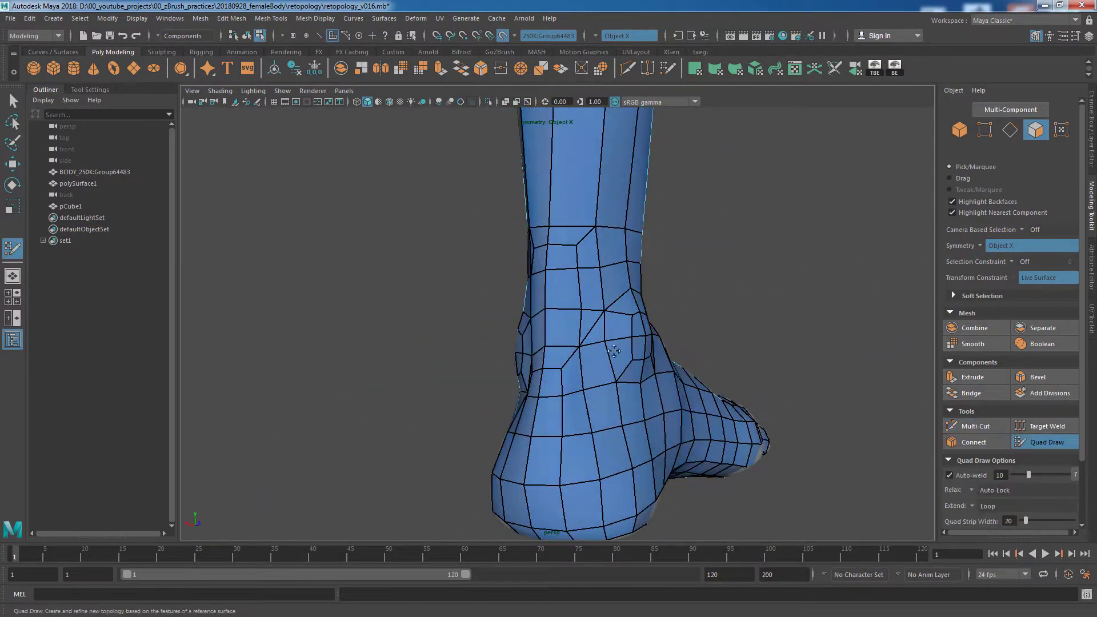
mouse_move(719, 332)
left_mouse_down("alt")
mouse_move(841, 329)
mouse_move(629, 314)
mouse_move(703, 319)
mouse_move(645, 320)
left_mouse_up("alt")
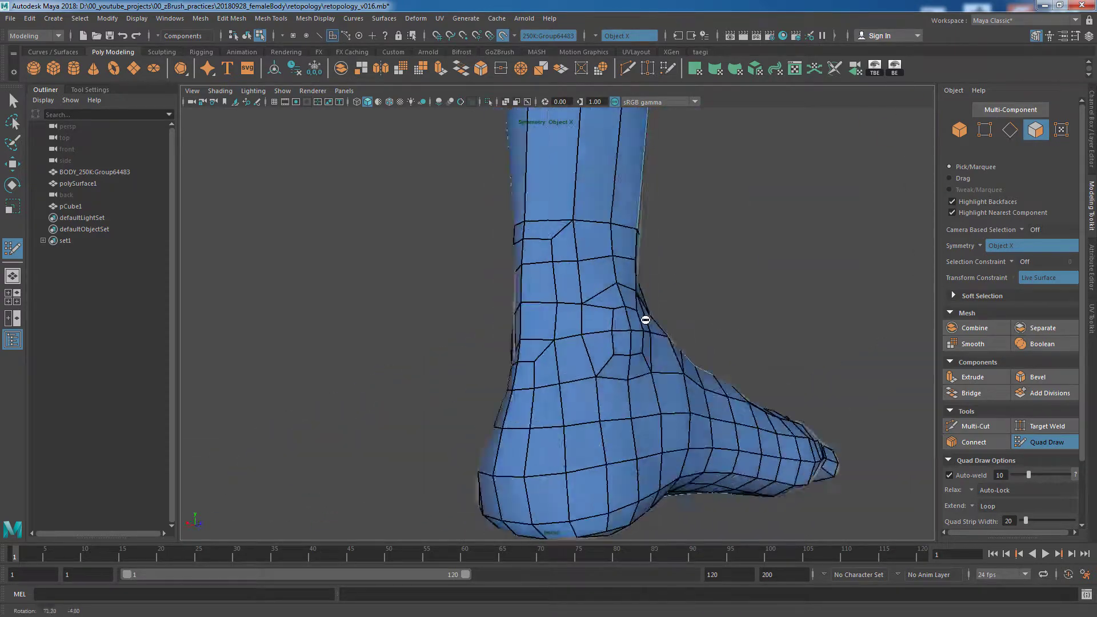
scroll(645, 320, "up", 4)
mouse_move(510, 400)
left_mouse_down("alt")
mouse_move(707, 318)
mouse_move(457, 397)
mouse_move(536, 379)
mouse_move(430, 420)
left_mouse_up("alt")
mouse_move(585, 413)
left_mouse_down("alt")
mouse_move(798, 368)
mouse_move(686, 370)
left_mouse_up("alt")
mouse_move(796, 333)
left_mouse_down("alt")
mouse_move(740, 338)
mouse_move(786, 342)
mouse_move(733, 359)
mouse_move(649, 363)
left_mouse_up("alt")
Step: Toggle Multi-Cut and back to Quad Draw, ending on a back view of the ankle
key("ctrl+shift+x")
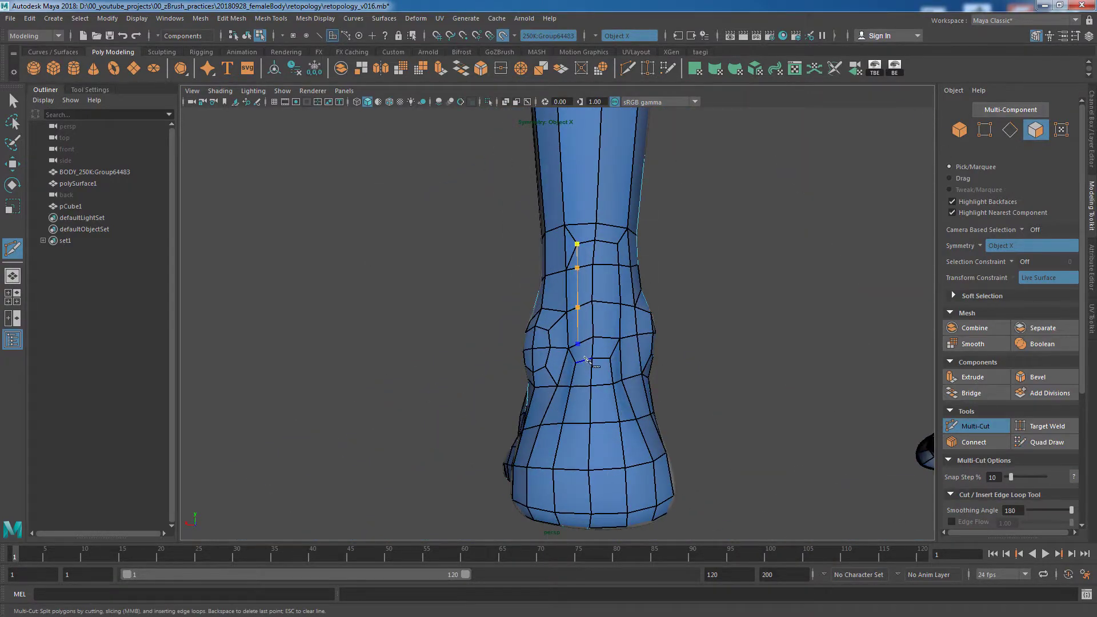
mouse_move(714, 390)
left_mouse_down("alt")
mouse_move(784, 387)
mouse_move(715, 380)
mouse_move(644, 271)
left_mouse_up("alt")
key("y")
mouse_move(695, 304)
left_mouse_down("alt")
mouse_move(726, 309)
mouse_move(695, 301)
mouse_move(657, 318)
mouse_move(750, 319)
mouse_move(691, 343)
mouse_move(587, 275)
left_mouse_up("alt")
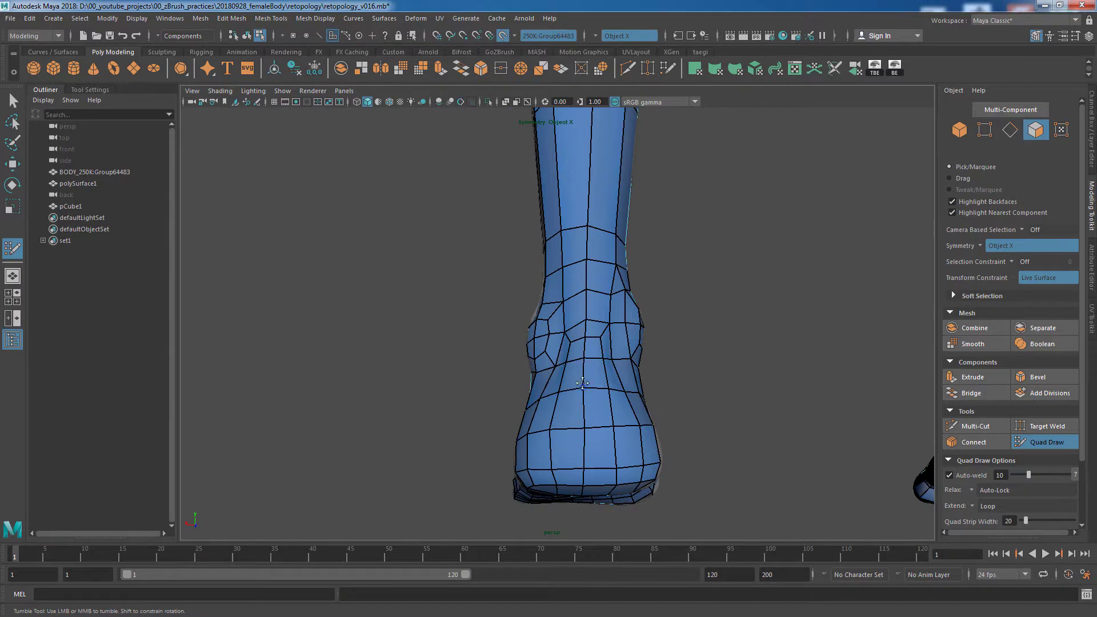
Step: Orbit around the lower legs to inspect the back of the ankle and both feet
mouse_move(582, 383)
left_mouse_down("alt")
mouse_move(552, 372)
mouse_move(862, 313)
mouse_move(647, 395)
mouse_move(774, 441)
left_mouse_up("alt")
right_click_drag(774, 441, 789, 461, "alt")
mouse_move(789, 461)
left_mouse_down("alt")
mouse_move(571, 365)
mouse_move(642, 402)
mouse_move(715, 371)
mouse_move(575, 351)
left_mouse_up("alt")
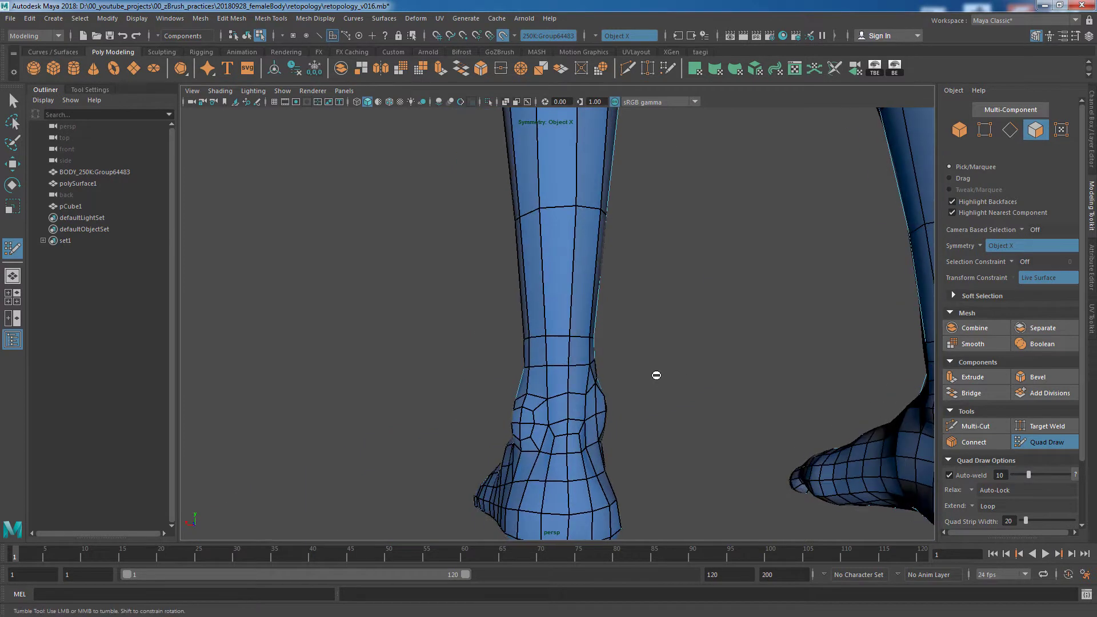
left_click_drag(657, 375, 788, 372, "alt")
right_click_drag(788, 372, 553, 328, "alt")
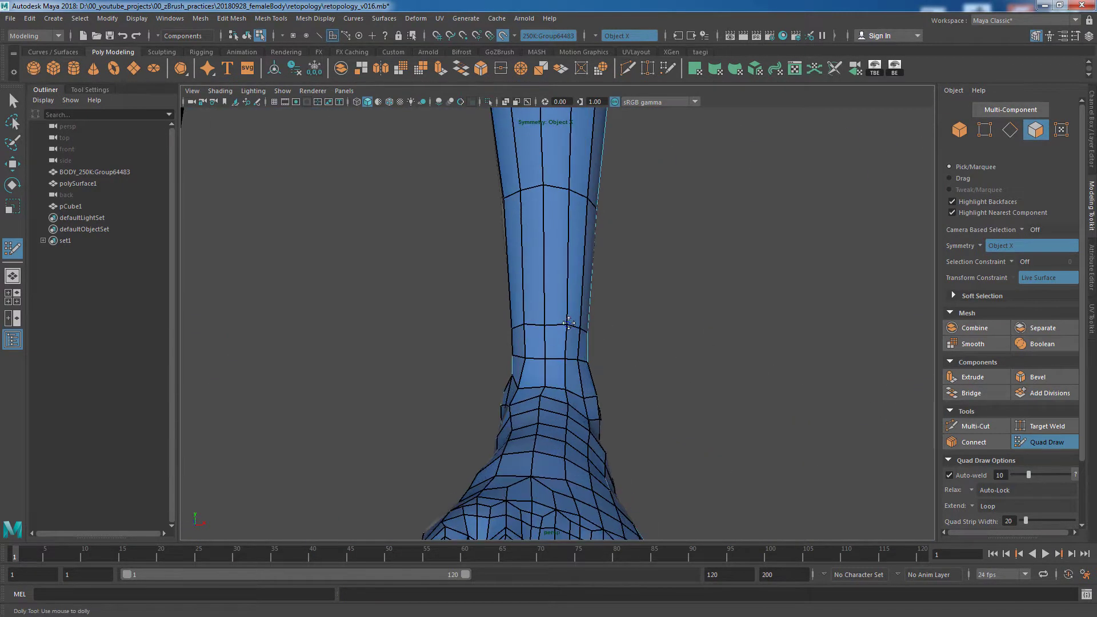
mouse_move(707, 348)
left_mouse_down("alt")
mouse_move(544, 343)
mouse_move(840, 396)
mouse_move(661, 404)
mouse_move(862, 409)
mouse_move(535, 310)
mouse_move(563, 286)
mouse_move(678, 333)
mouse_move(741, 375)
mouse_move(704, 342)
mouse_move(514, 343)
mouse_move(568, 369)
left_mouse_up("alt")
Step: Fill the corner where the top of the foot meets the ankle with a new face
key("ctrl+shift+x")
right_click_drag(570, 371, 535, 331, "shift")
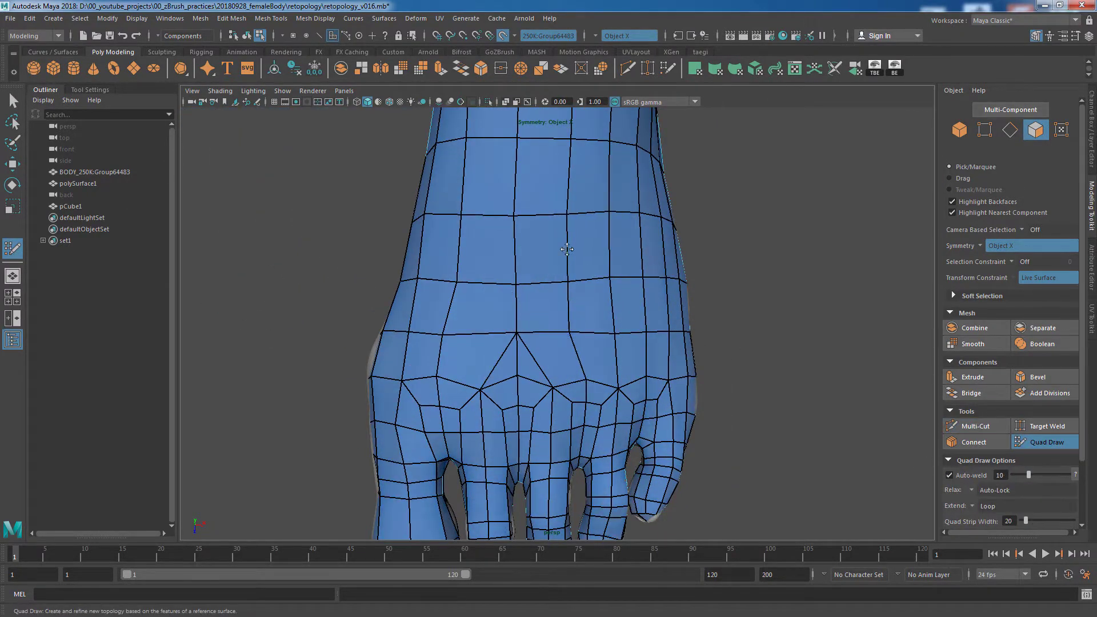
right_click_drag(567, 249, 562, 229, "alt")
mouse_move(563, 229)
left_mouse_down("alt")
mouse_move(558, 417)
mouse_move(717, 448)
left_mouse_up("alt")
right_click_drag(718, 448, 595, 443, "alt")
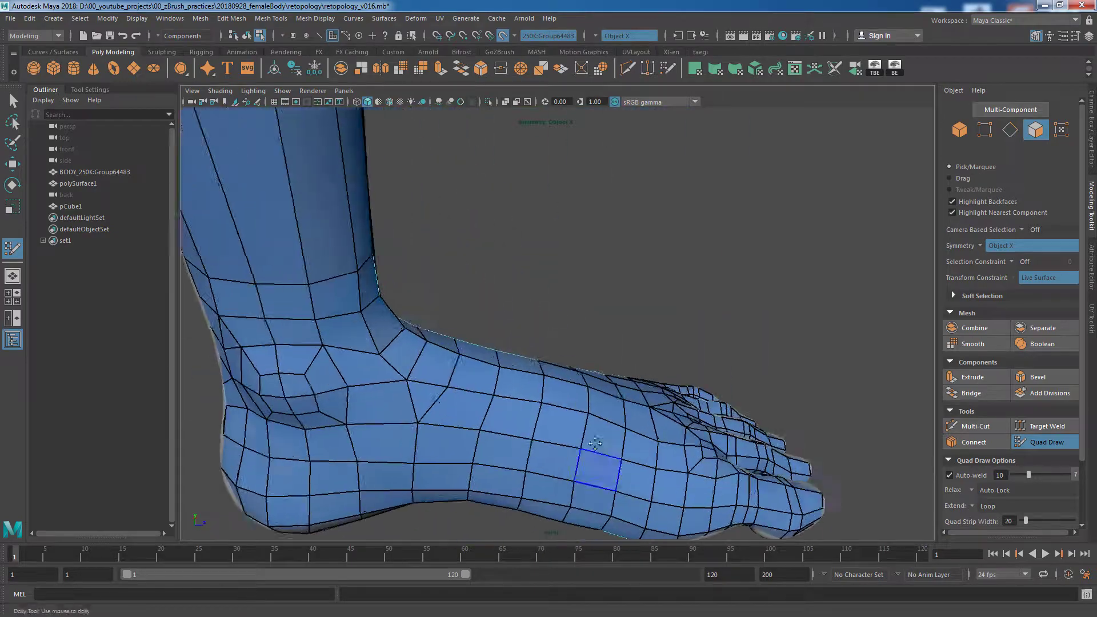
left_click_drag(595, 443, 485, 244, "alt")
mouse_move(679, 255)
left_mouse_down("alt")
mouse_move(616, 336)
mouse_move(517, 391)
mouse_move(491, 369)
left_mouse_up("alt")
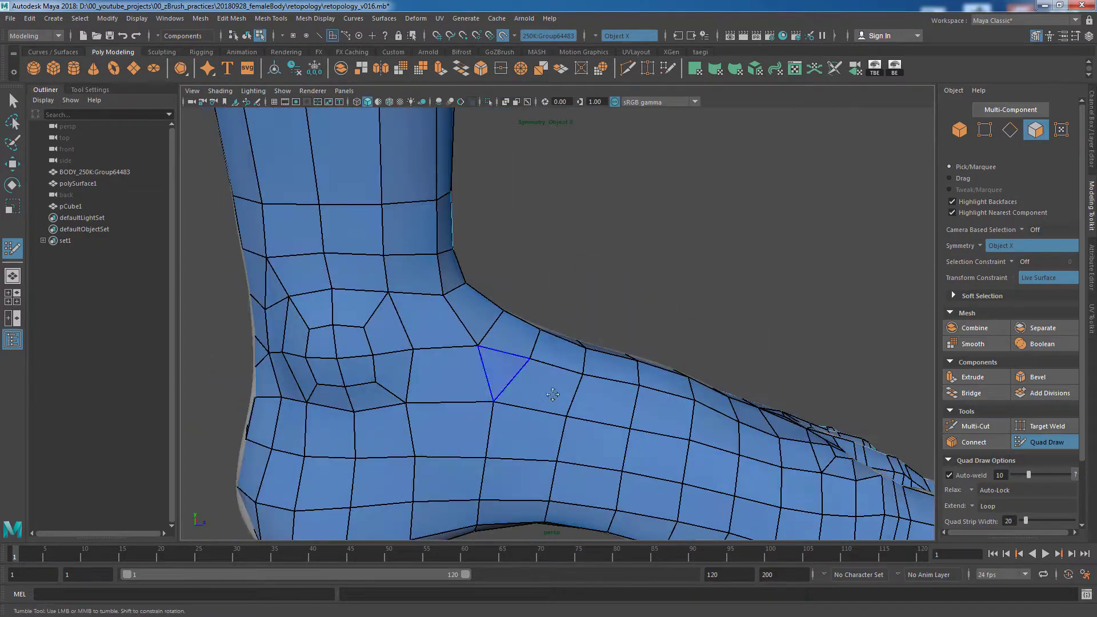
left_click(491, 368, "shift")
Step: Inspect the foot's top, sole and toes while evening out its quads
mouse_move(468, 313)
left_mouse_down("alt")
mouse_move(523, 386)
mouse_move(736, 437)
left_mouse_up("alt")
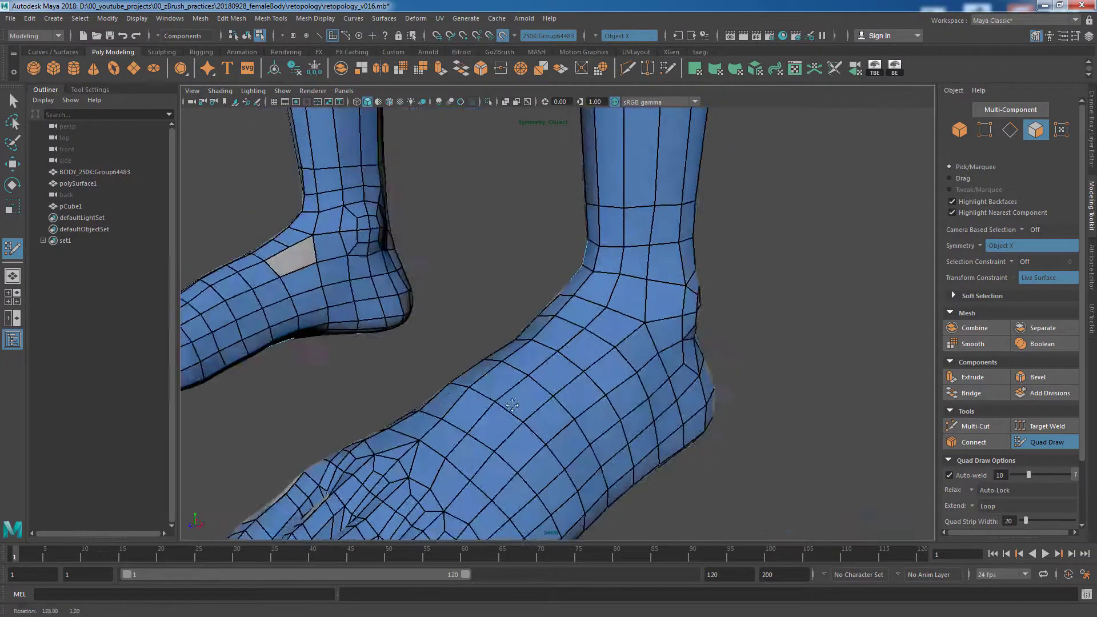
left_click_drag(702, 469, 678, 377, "alt")
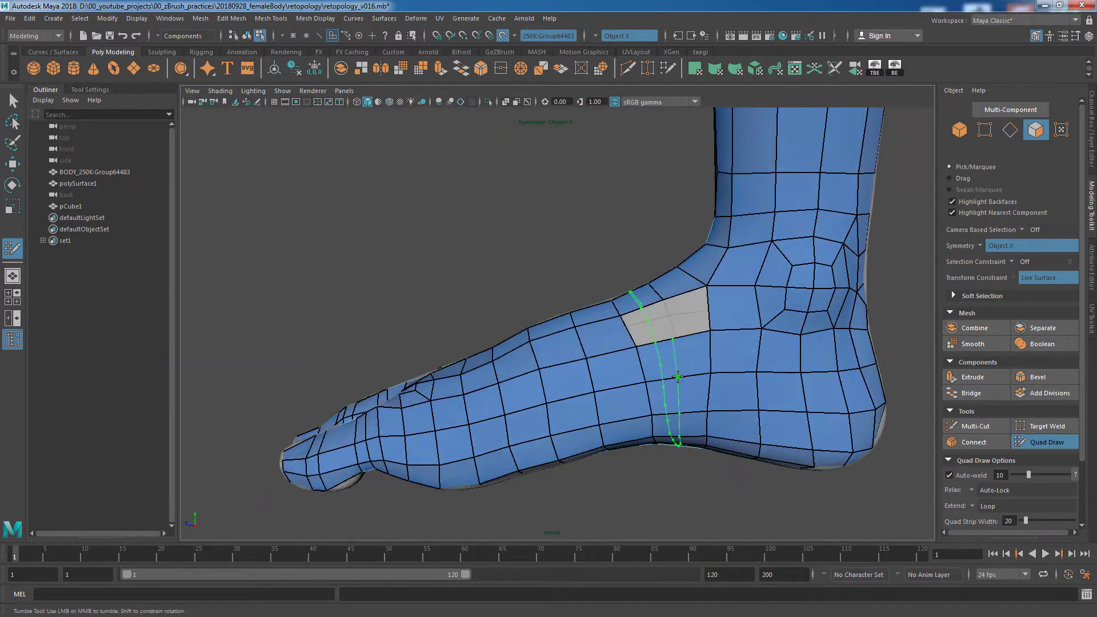
left_click_drag(662, 313, 576, 242, "alt")
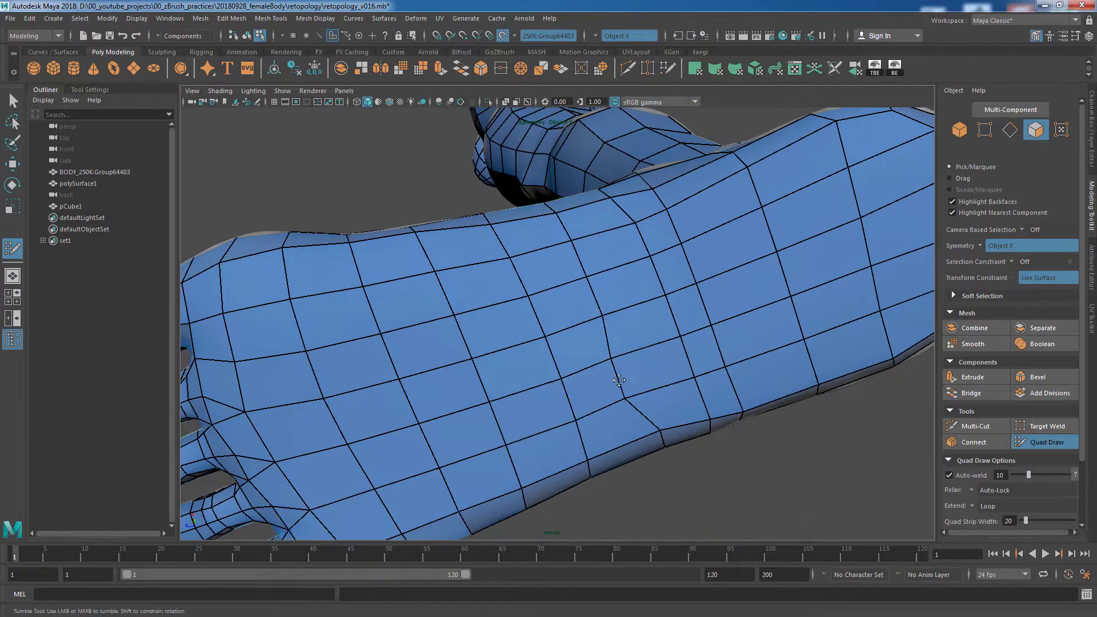
left_click_drag(619, 380, 628, 182, "alt")
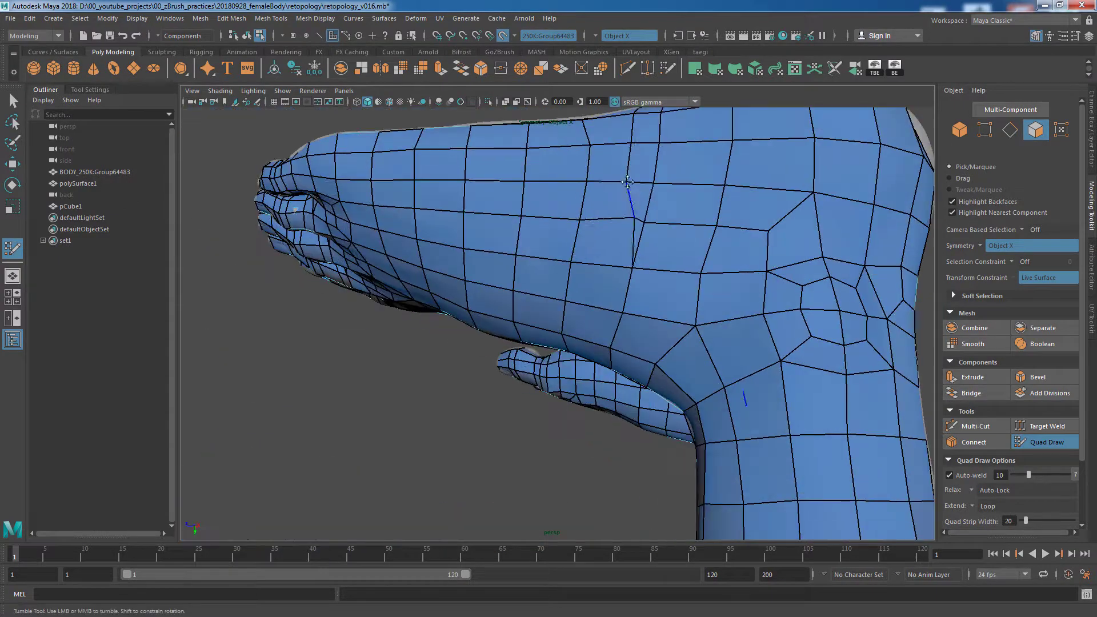
left_click_drag(472, 330, 655, 357, "alt")
mouse_move(664, 302)
left_mouse_down("alt")
mouse_move(740, 245)
mouse_move(759, 272)
mouse_move(705, 311)
mouse_move(716, 318)
mouse_move(641, 251)
mouse_move(877, 427)
left_mouse_up("alt")
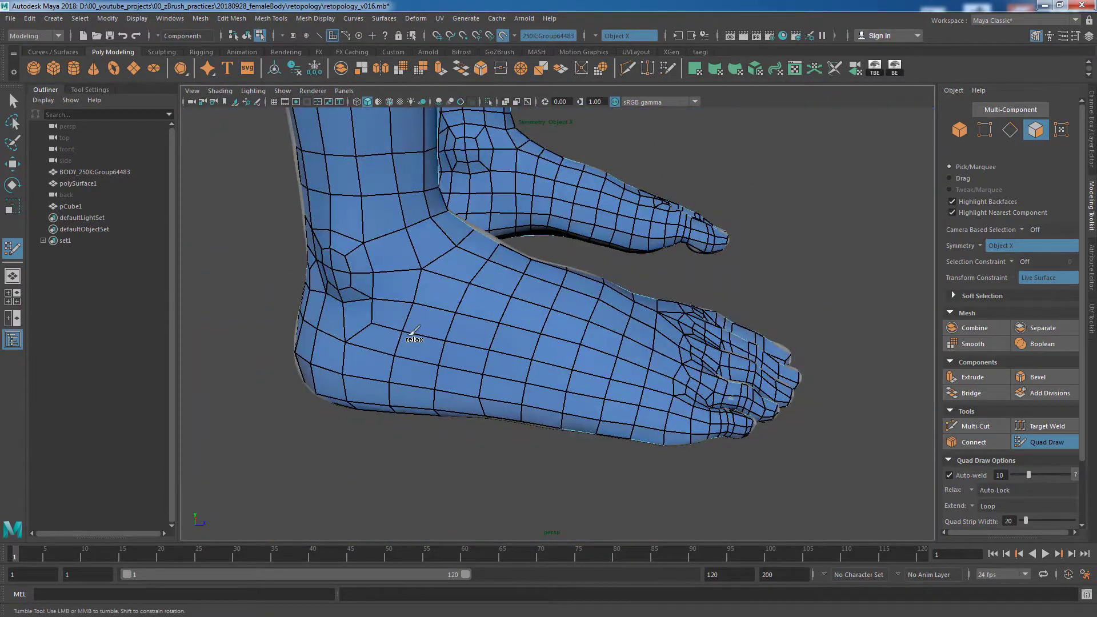
left_click_drag(412, 333, 560, 280, "alt")
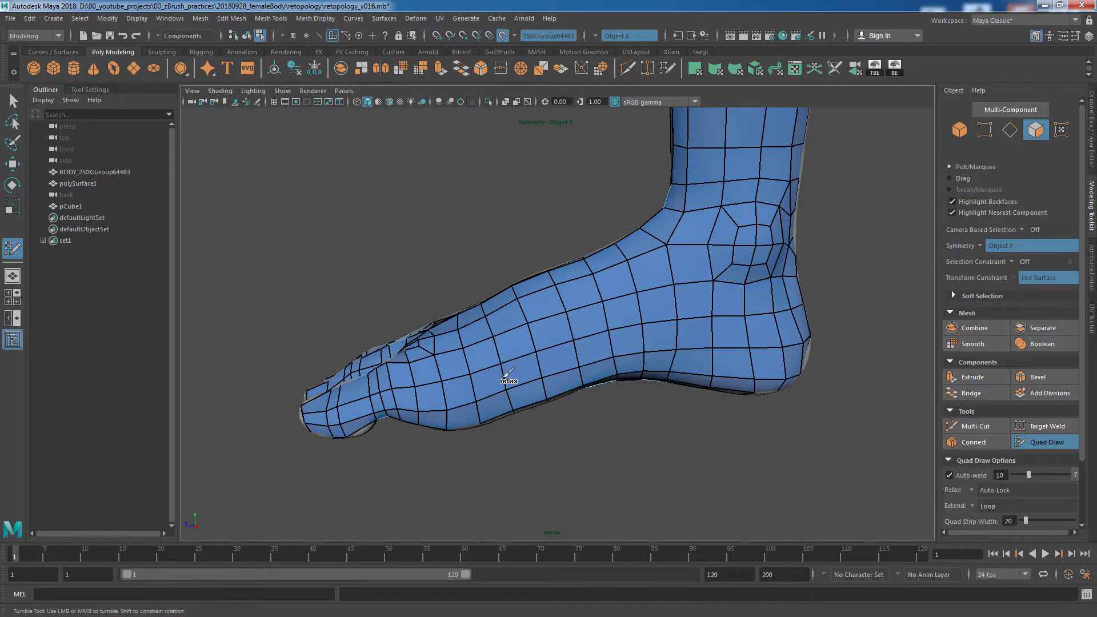
Step: Tumble to close side views of the foot and leg to check the quad flow
mouse_move(505, 374)
left_mouse_down("alt")
mouse_move(524, 426)
mouse_move(671, 315)
mouse_move(705, 421)
left_mouse_up("alt")
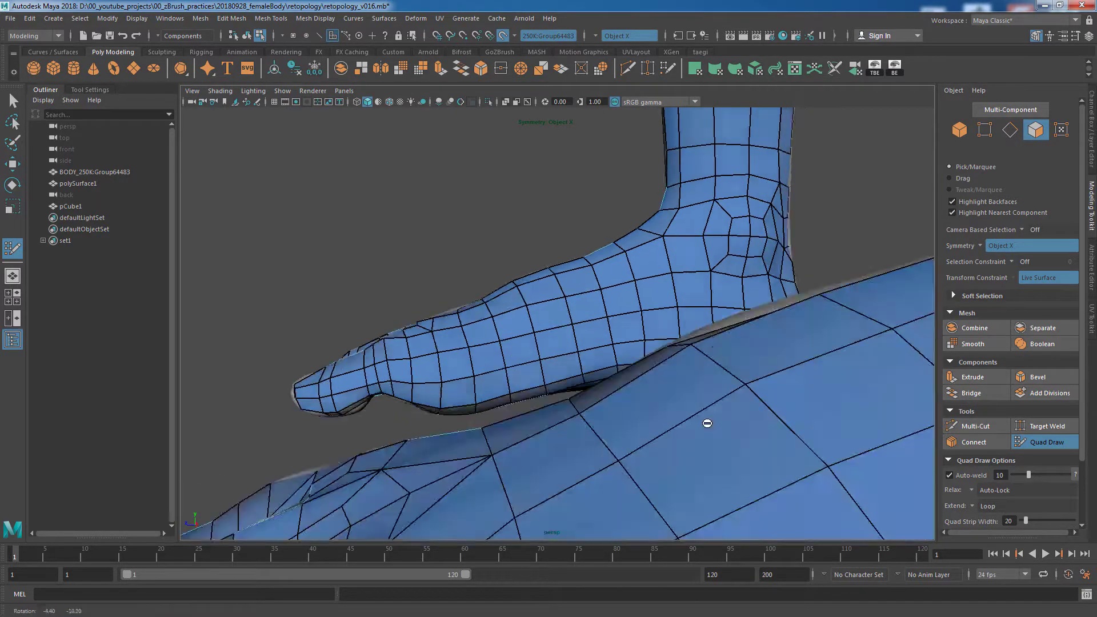
scroll(705, 421, "up", 5)
middle_click_drag(705, 421, 642, 336, "alt")
left_click_drag(714, 334, 671, 268, "alt")
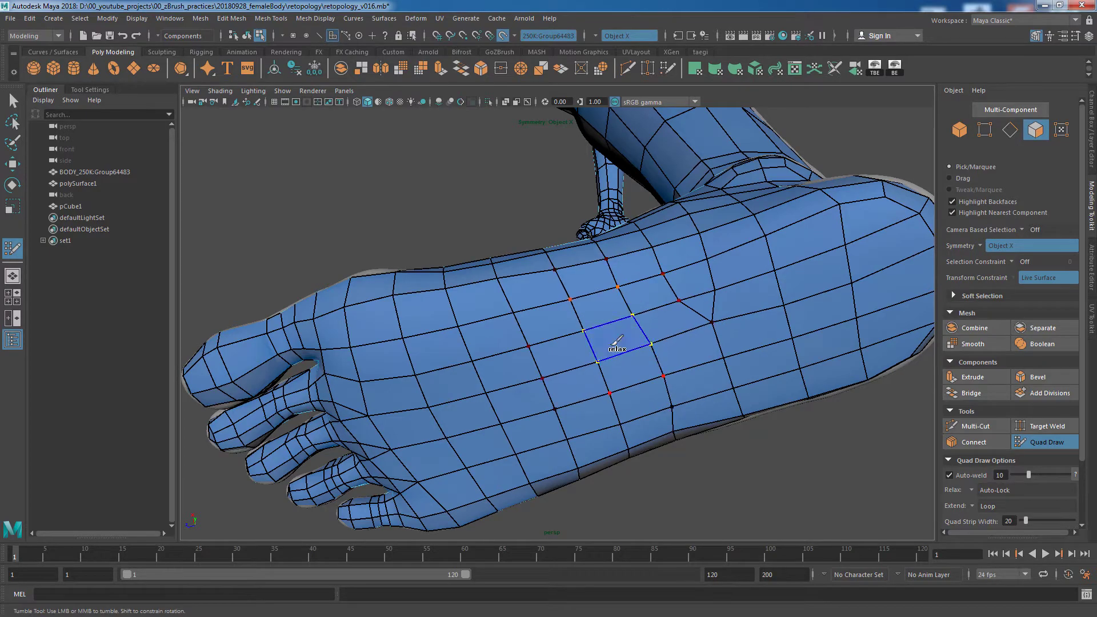
mouse_move(760, 346)
left_mouse_down("alt")
mouse_move(701, 453)
mouse_move(650, 257)
left_mouse_up("alt")
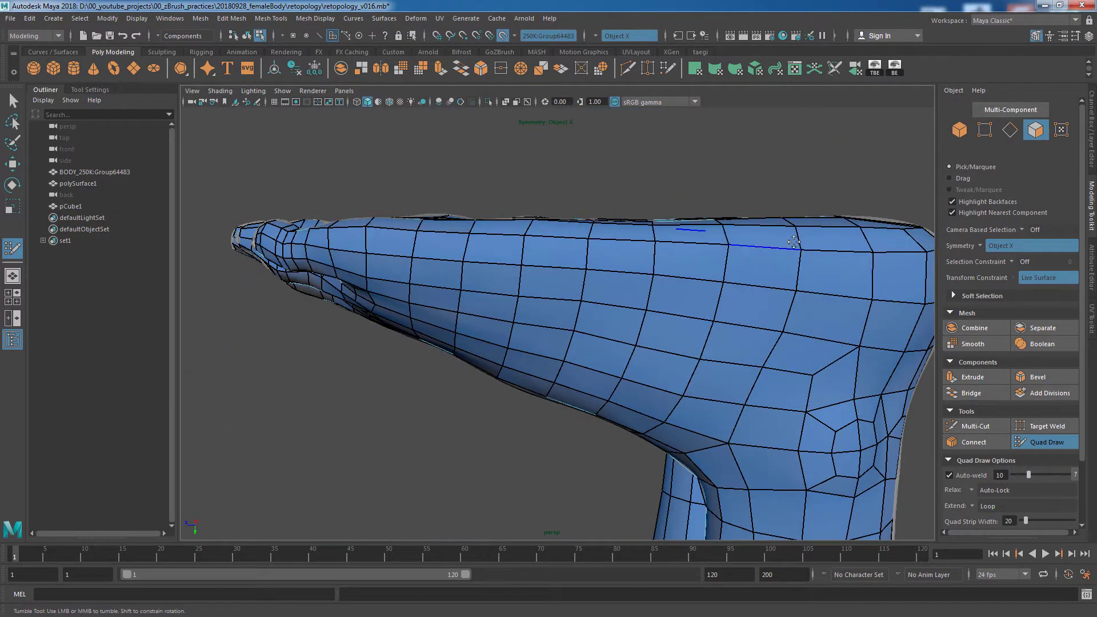
mouse_move(793, 243)
left_mouse_down("alt")
mouse_move(543, 431)
mouse_move(943, 294)
mouse_move(847, 326)
mouse_move(607, 304)
mouse_move(886, 328)
mouse_move(821, 369)
left_mouse_up("alt")
mouse_move(820, 370)
right_mouse_down("alt")
mouse_move(701, 322)
mouse_move(639, 341)
right_mouse_up("alt")
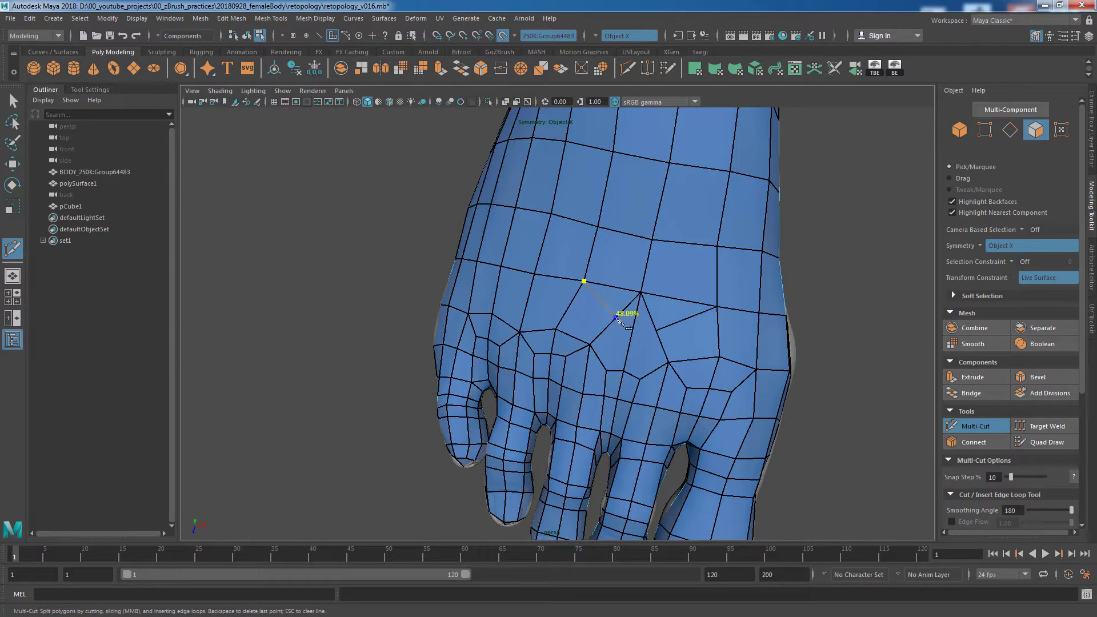
mouse_move(652, 329)
left_mouse_down("alt")
mouse_move(572, 320)
mouse_move(691, 322)
left_mouse_up("alt")
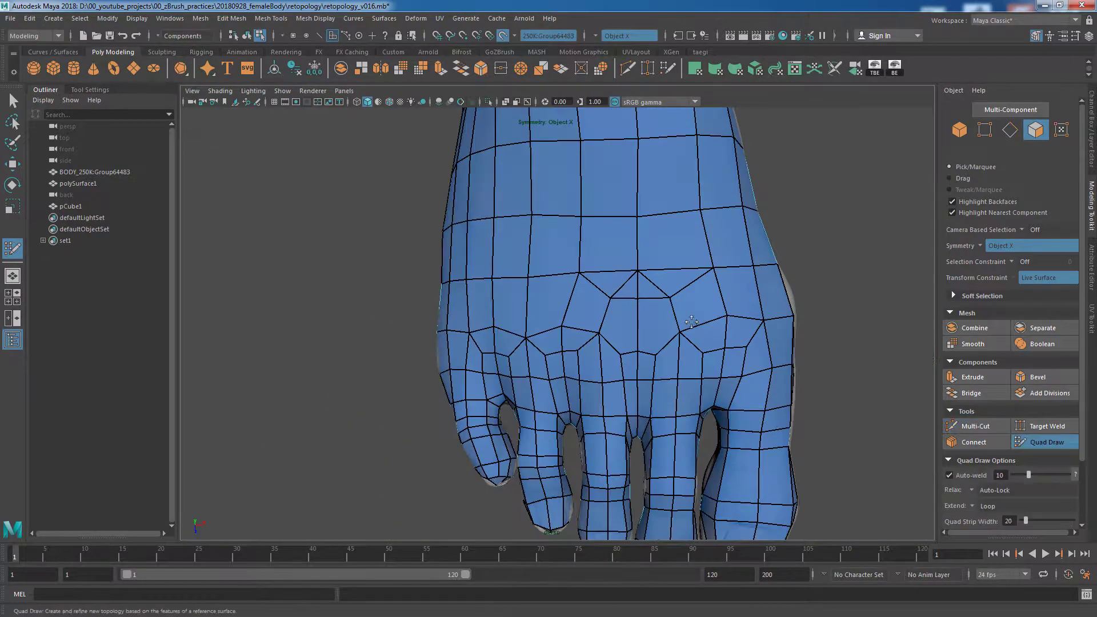
left_click_drag(889, 399, 845, 417, "alt")
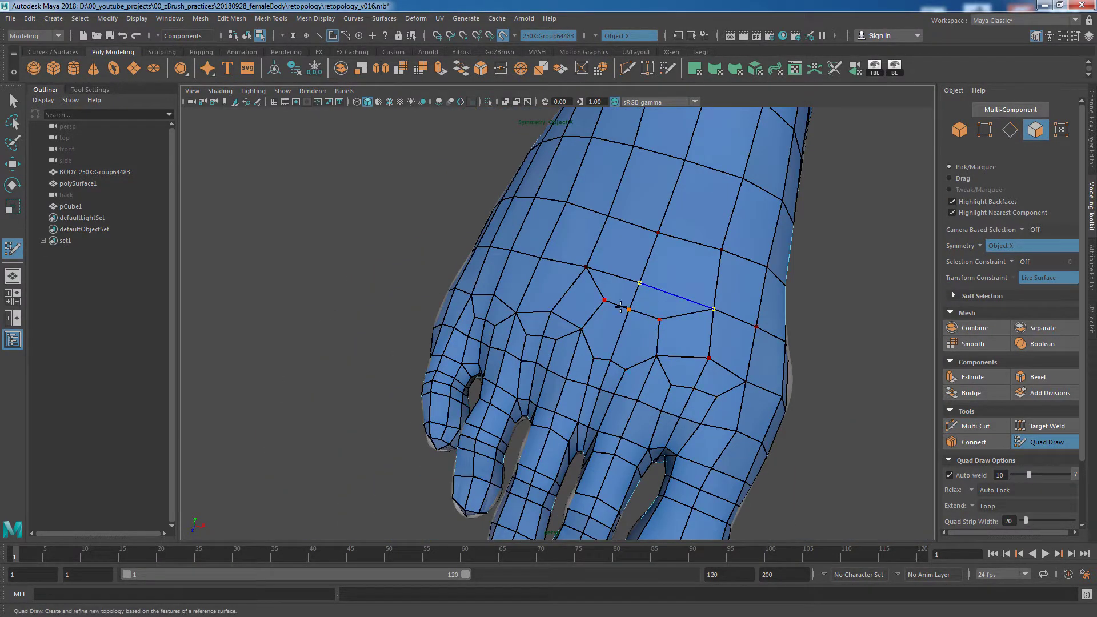
mouse_move(760, 183)
left_mouse_down("alt")
mouse_move(656, 503)
mouse_move(730, 451)
mouse_move(666, 311)
left_mouse_up("alt")
left_click_drag(772, 493, 817, 446, "alt")
right_click_drag(818, 446, 868, 396, "alt")
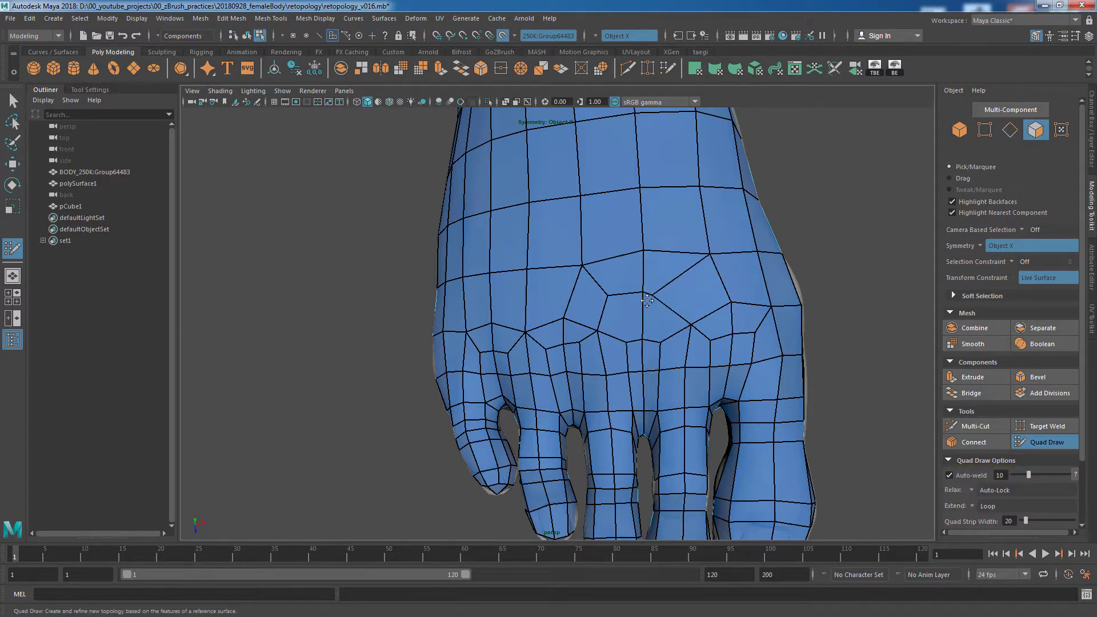
scroll(733, 355, "down", 5)
right_click_drag(733, 354, 869, 375, "alt")
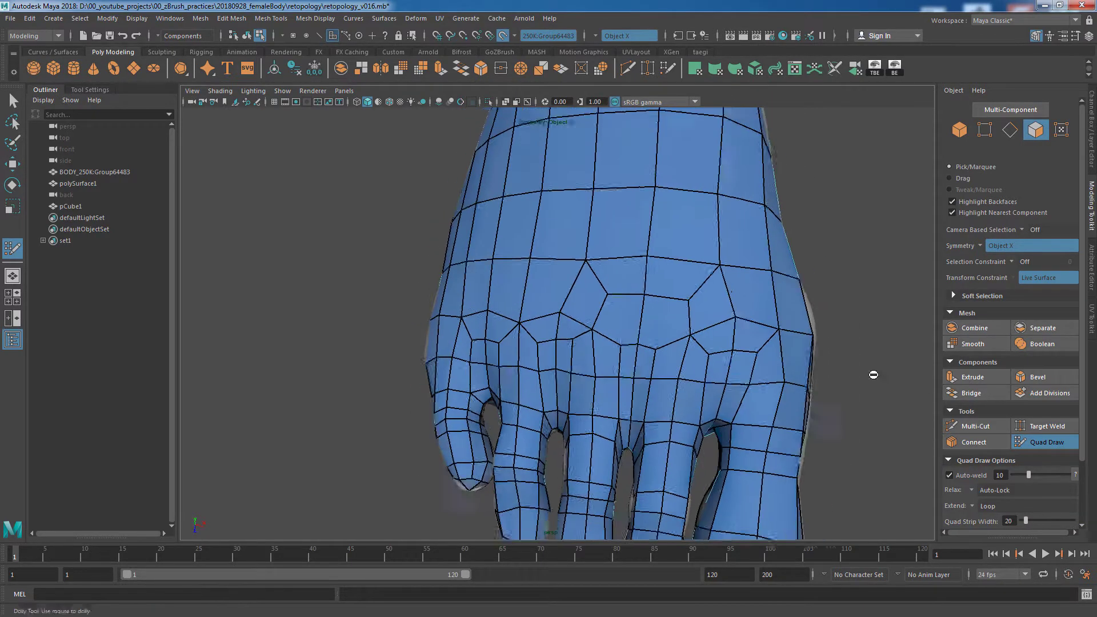
left_click_drag(869, 375, 653, 313, "alt")
left_click_drag(692, 352, 913, 424, "alt")
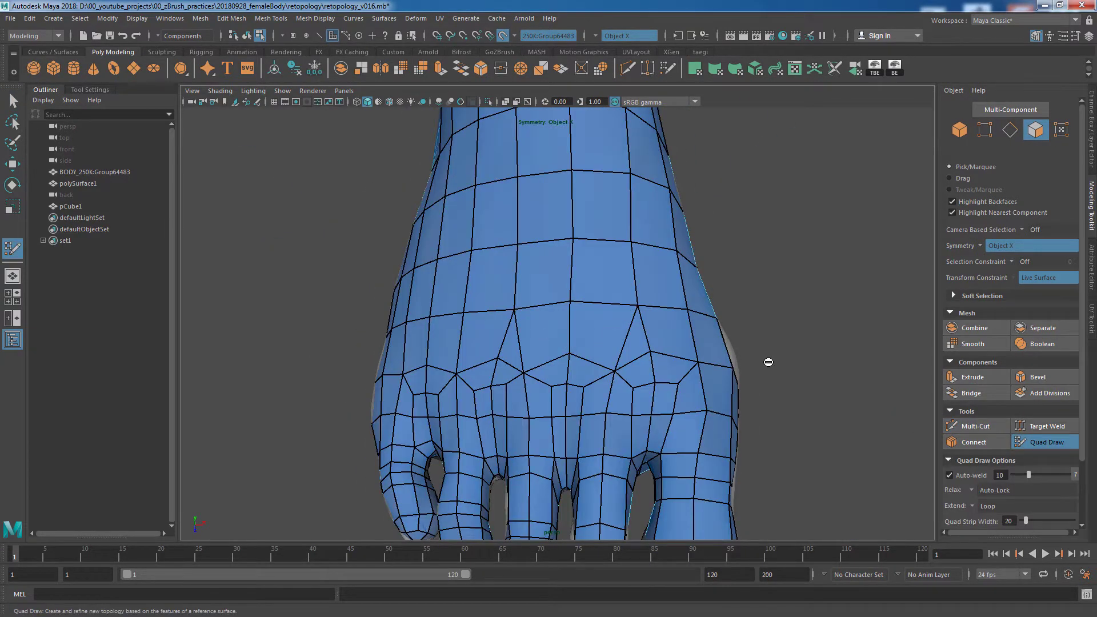
left_click_drag(768, 362, 686, 360, "alt")
right_click_drag(686, 360, 603, 358, "alt")
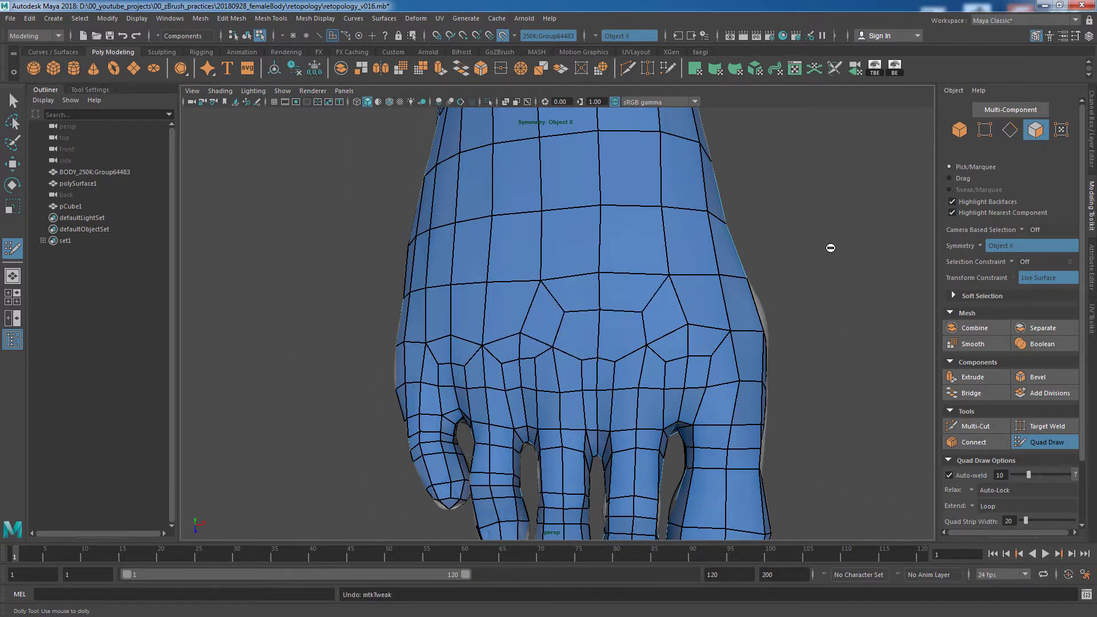
mouse_move(830, 248)
left_mouse_down("alt")
mouse_move(840, 314)
mouse_move(596, 388)
left_mouse_up("alt")
left_click(951, 429)
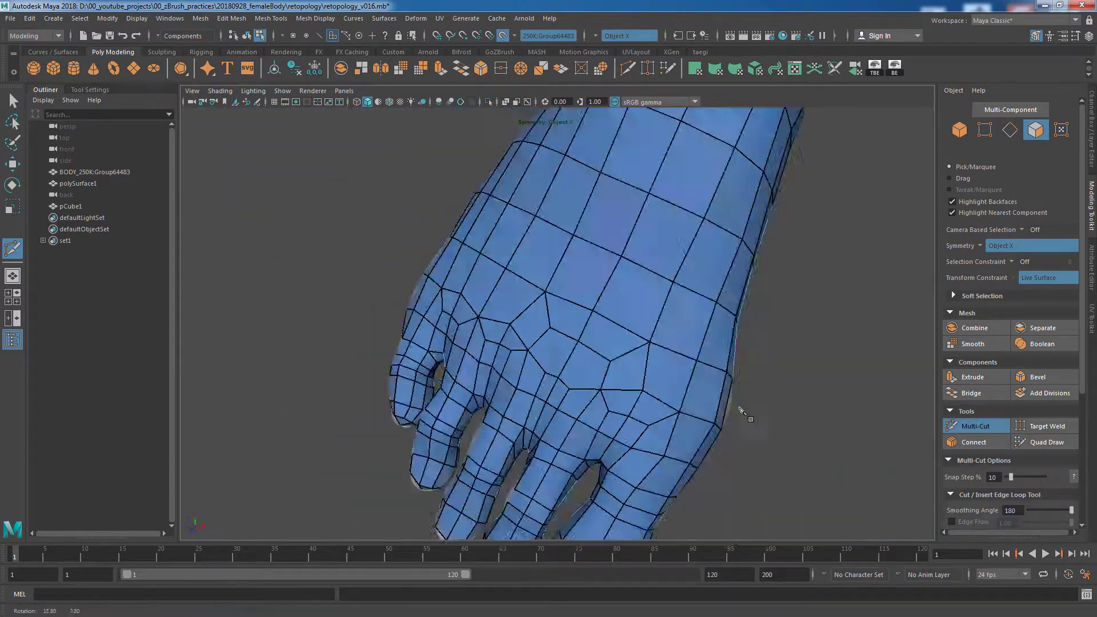
left_click_drag(686, 343, 2, 125, "alt")
key("ctrl+z")
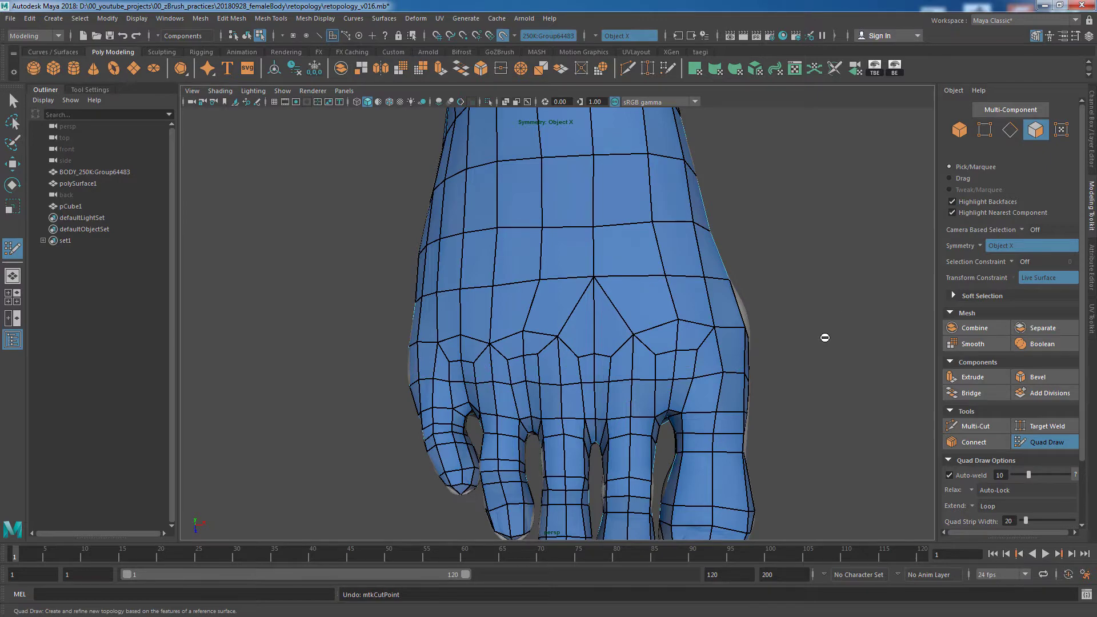
right_click_drag(824, 338, 710, 392, "alt")
mouse_move(711, 392)
left_mouse_down("alt")
mouse_move(905, 401)
mouse_move(625, 348)
left_mouse_up("alt")
left_click(976, 426)
scroll(650, 292, "down", 5)
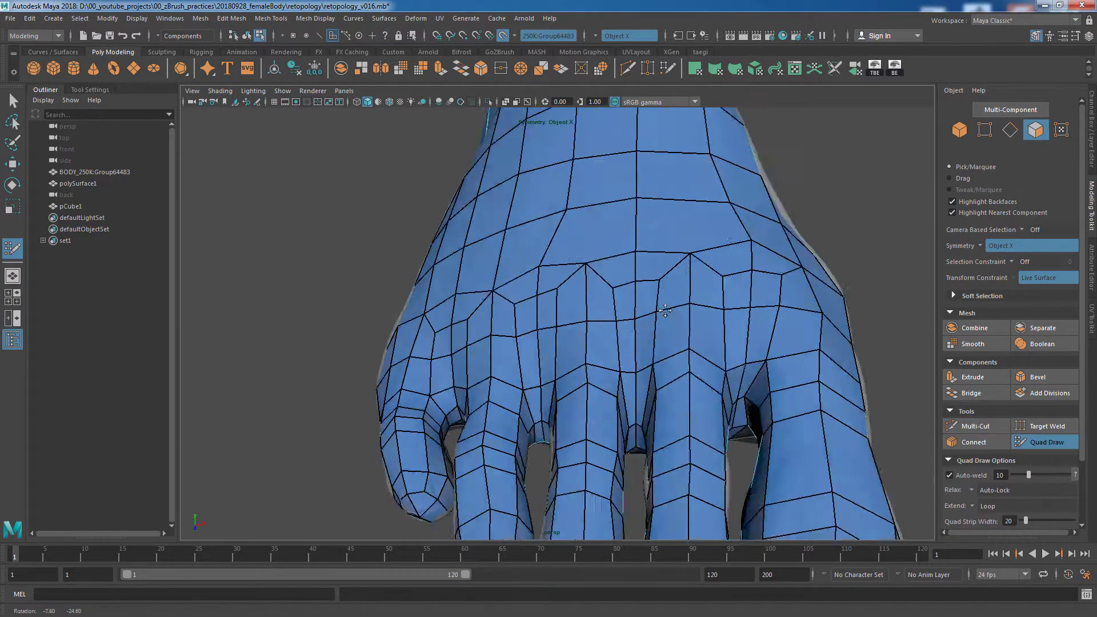
left_click_drag(650, 293, 676, 375, "alt")
scroll(677, 375, "up", 5)
left_click_drag(564, 400, 594, 435, "alt")
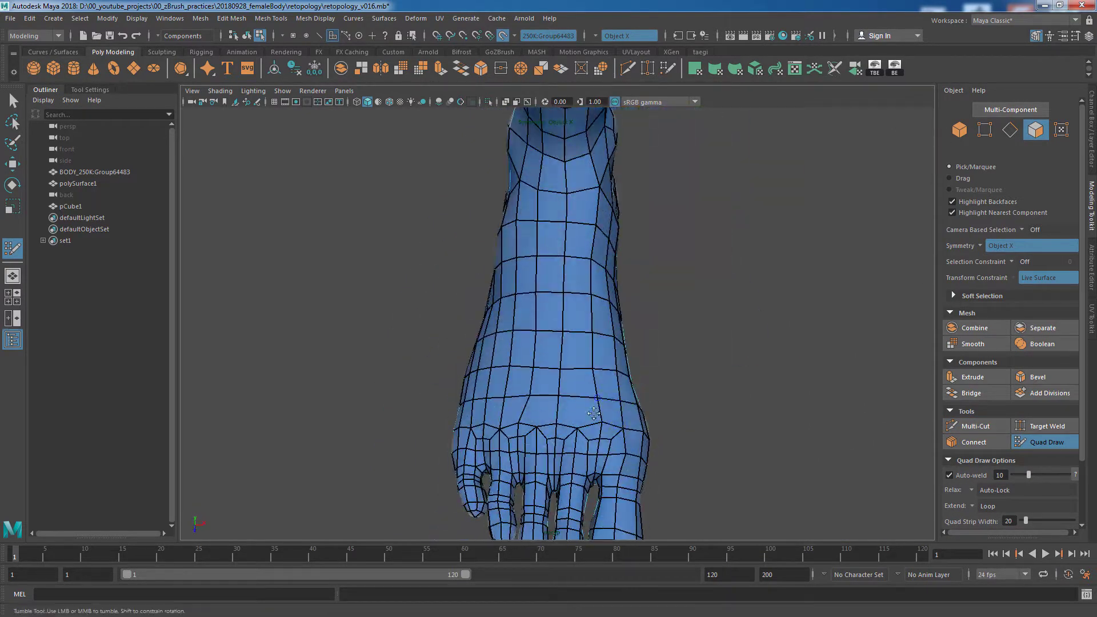
right_click_drag(595, 435, 604, 486, "alt")
right_click_drag(604, 486, 604, 486, "shift")
scroll(594, 341, "down", 5)
mouse_move(594, 342)
left_mouse_down("alt")
mouse_move(646, 332)
mouse_move(607, 320)
mouse_move(578, 434)
left_mouse_up("alt")
middle_click_drag(577, 434, 571, 410, "alt")
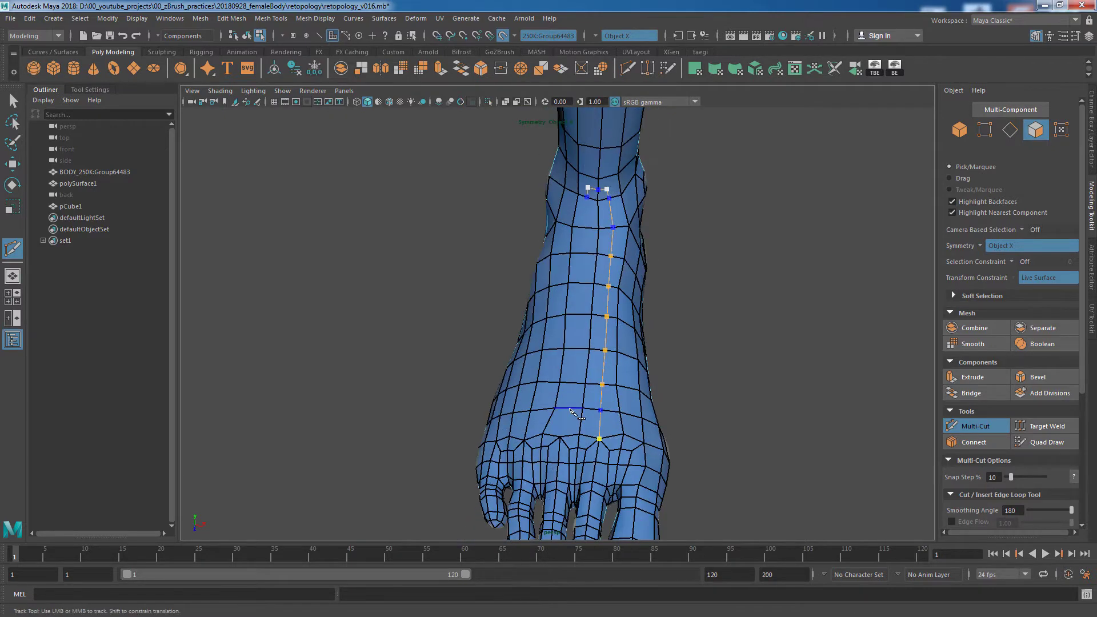
mouse_move(623, 203)
right_mouse_down("alt")
mouse_move(595, 188)
mouse_move(743, 318)
right_mouse_up("alt")
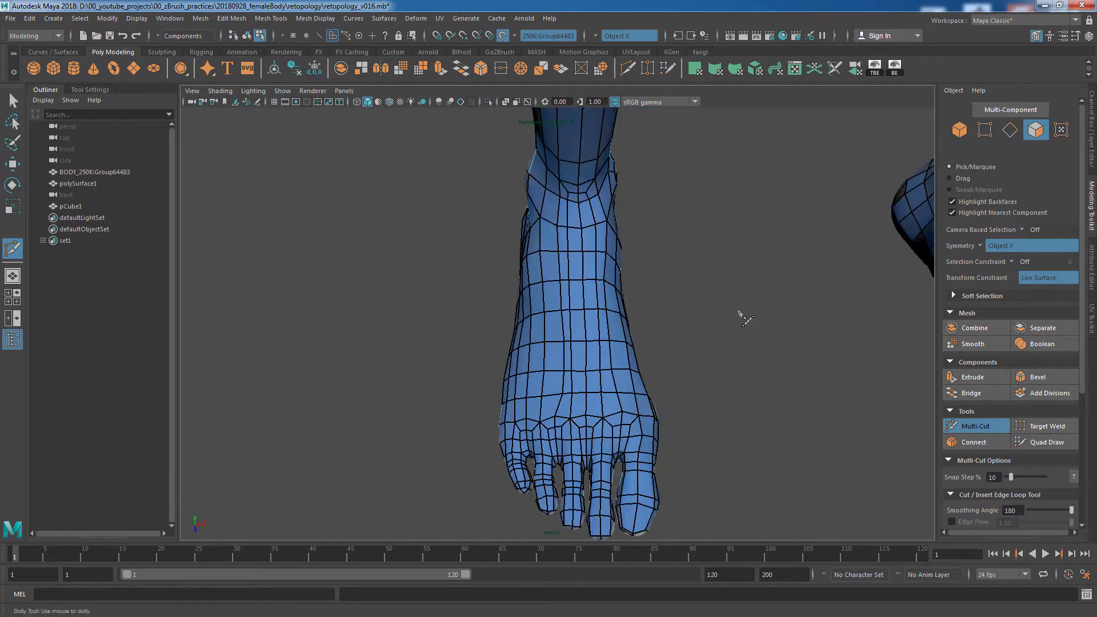
scroll(587, 338, "up", 3)
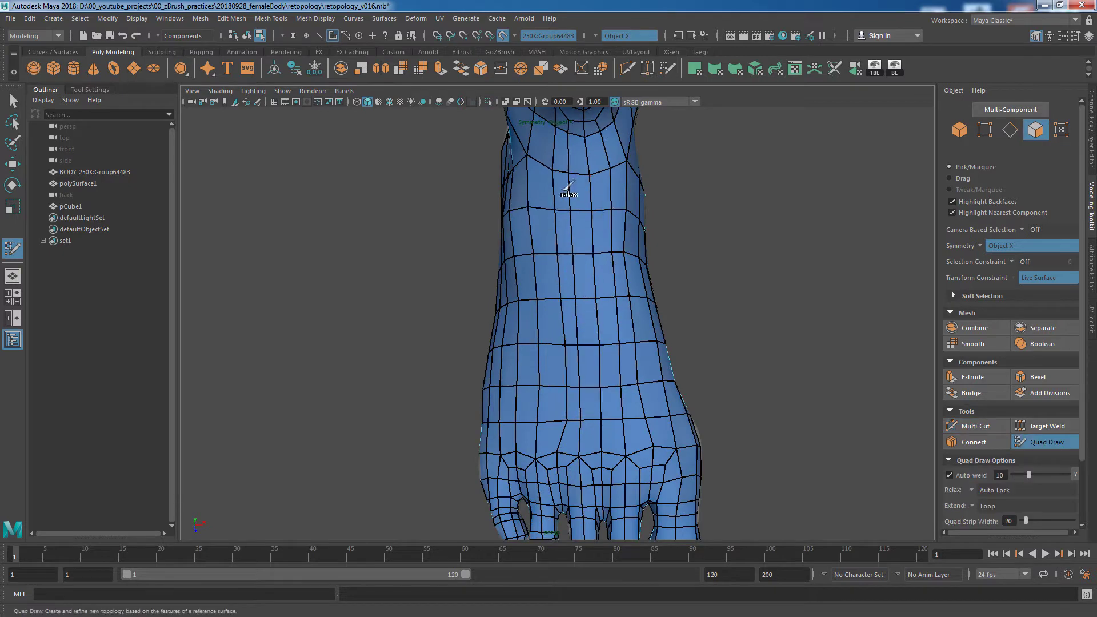
left_click_drag(813, 319, 657, 218, "alt")
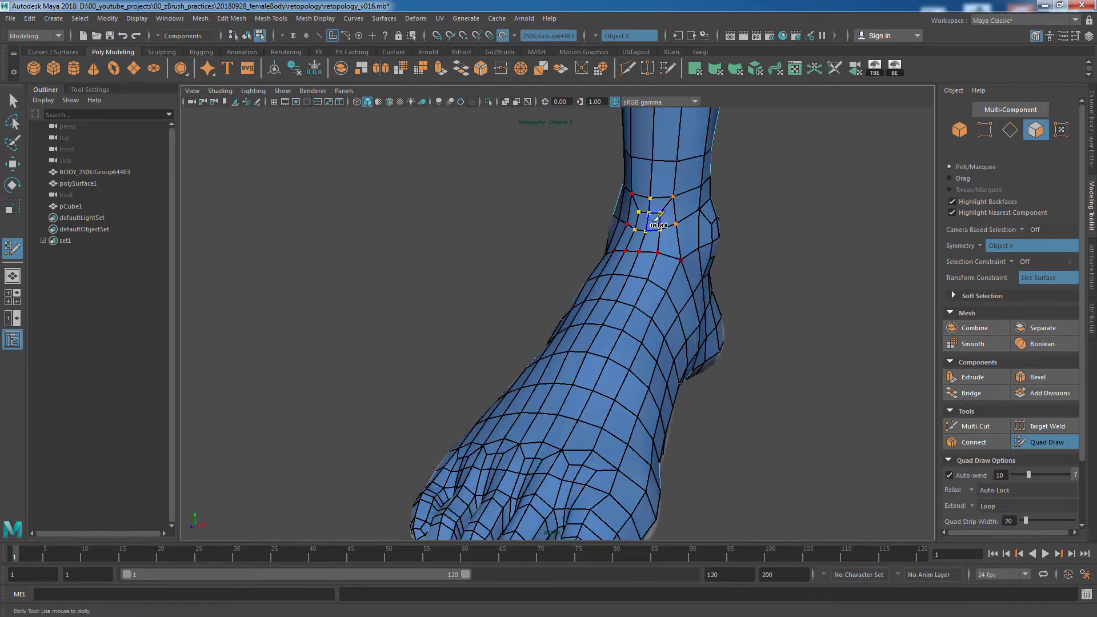
mouse_move(742, 230)
left_mouse_down("alt")
mouse_move(746, 318)
mouse_move(550, 256)
left_mouse_up("alt")
scroll(713, 363, "down", 5)
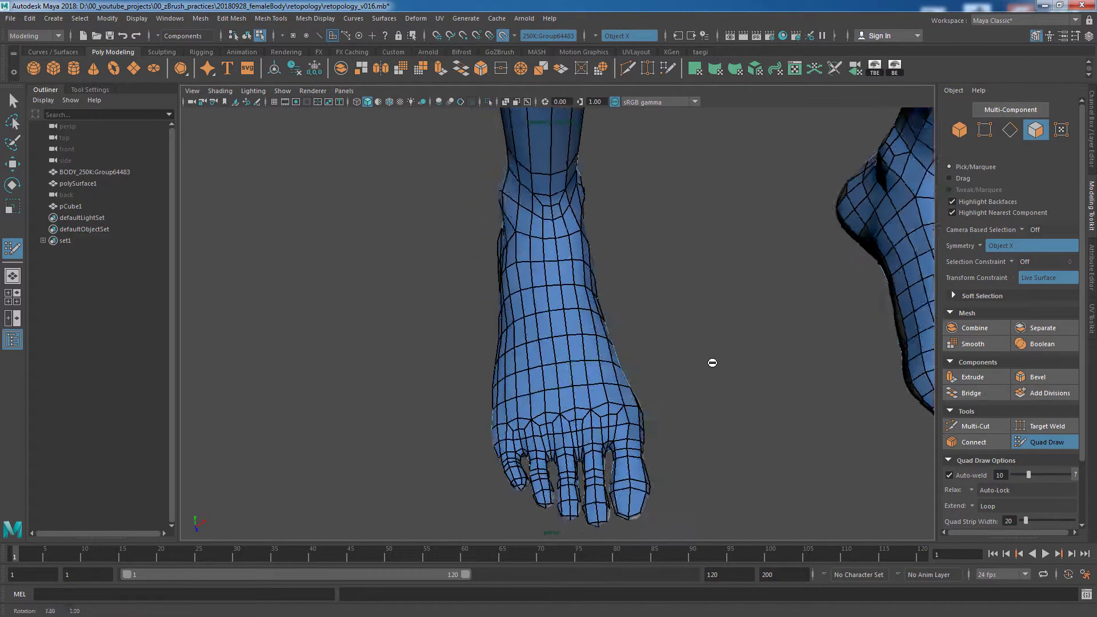
mouse_move(712, 362)
left_mouse_down("alt")
mouse_move(796, 375)
mouse_move(774, 397)
mouse_move(723, 407)
mouse_move(776, 440)
left_mouse_up("alt")
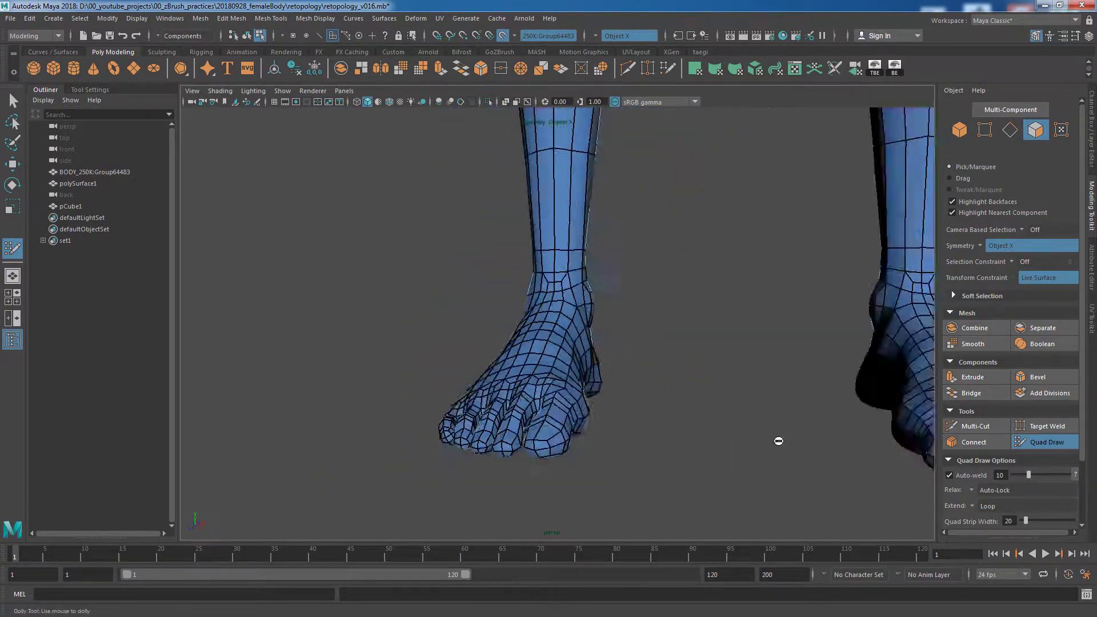
scroll(776, 441, "up", 3)
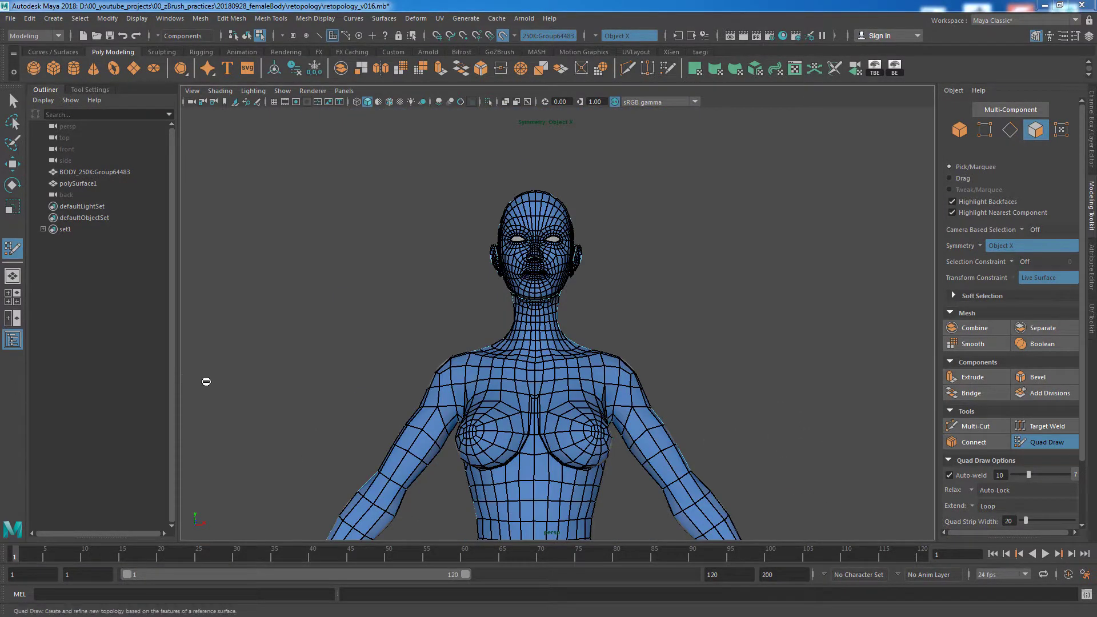
mouse_move(419, 307)
right_mouse_down("alt")
mouse_move(699, 314)
mouse_move(723, 287)
mouse_move(751, 432)
right_mouse_up("alt")
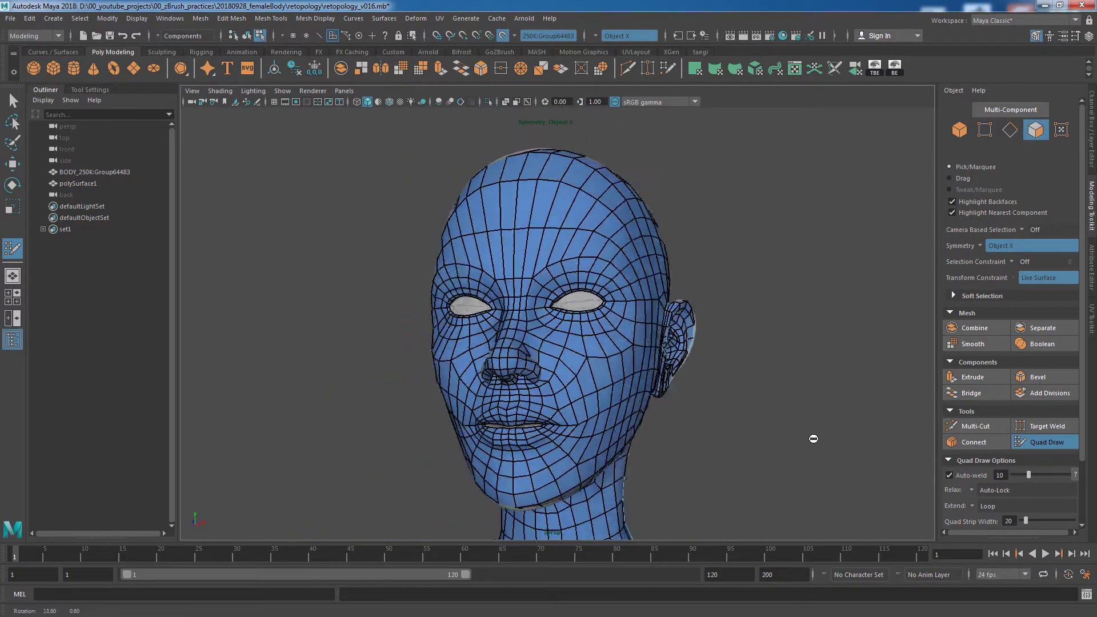
mouse_move(798, 438)
left_mouse_down("alt")
mouse_move(553, 439)
mouse_move(470, 451)
mouse_move(398, 486)
mouse_move(339, 463)
mouse_move(335, 440)
left_mouse_up("alt")
middle_click_drag(671, 453, 657, 310, "alt")
mouse_move(823, 391)
left_mouse_down("alt")
mouse_move(813, 362)
mouse_move(701, 380)
mouse_move(816, 389)
mouse_move(763, 397)
left_mouse_up("alt")
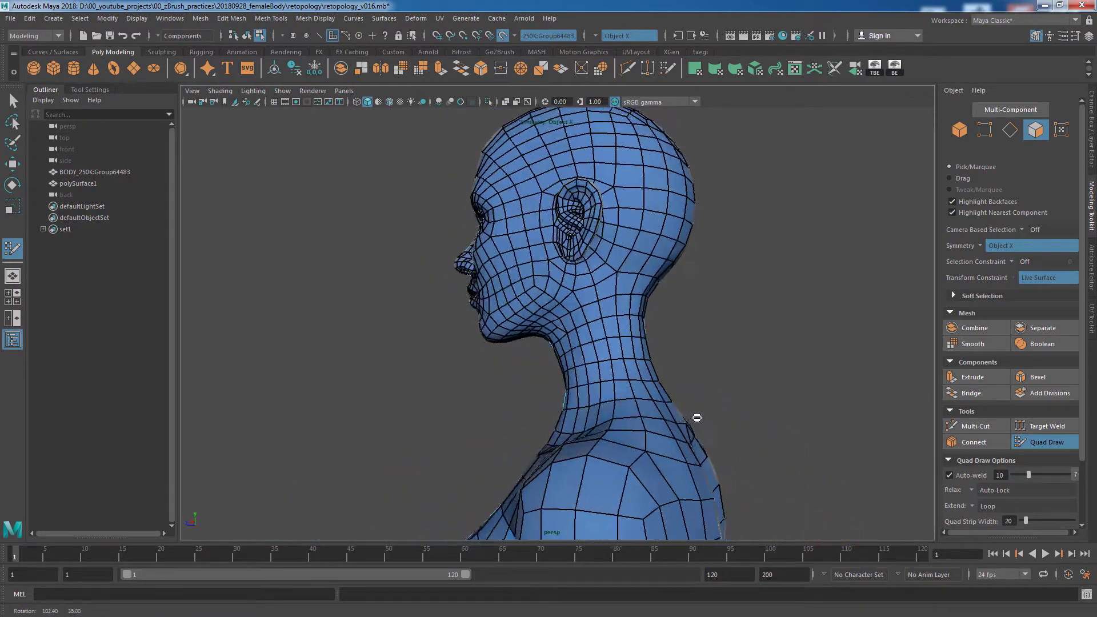
left_click_drag(635, 420, 471, 417, "alt")
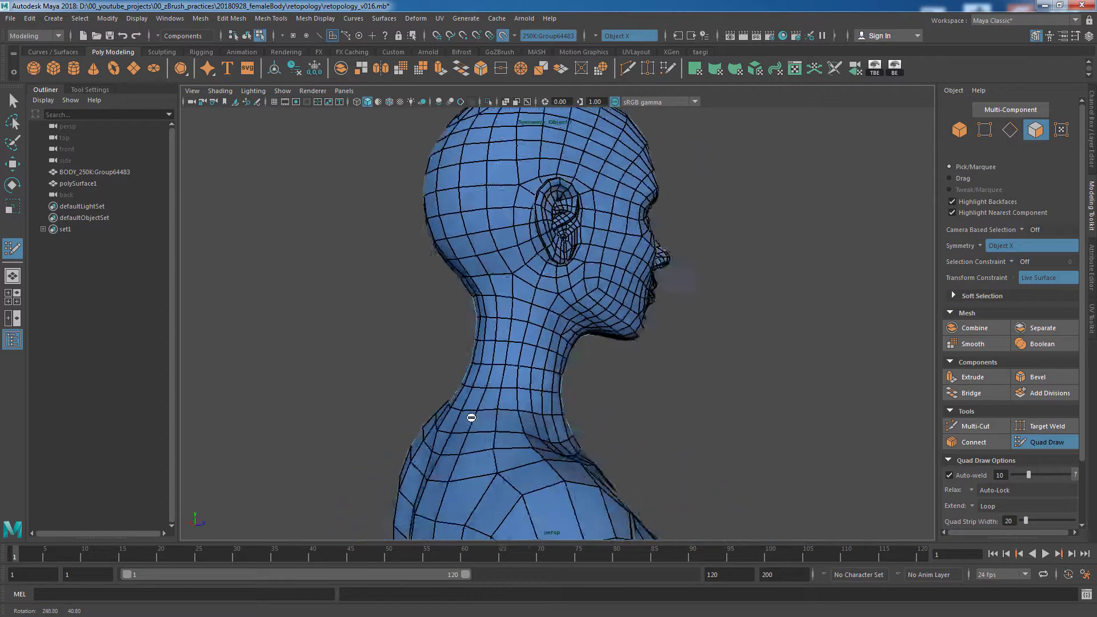
left_click_drag(405, 416, 347, 415, "alt")
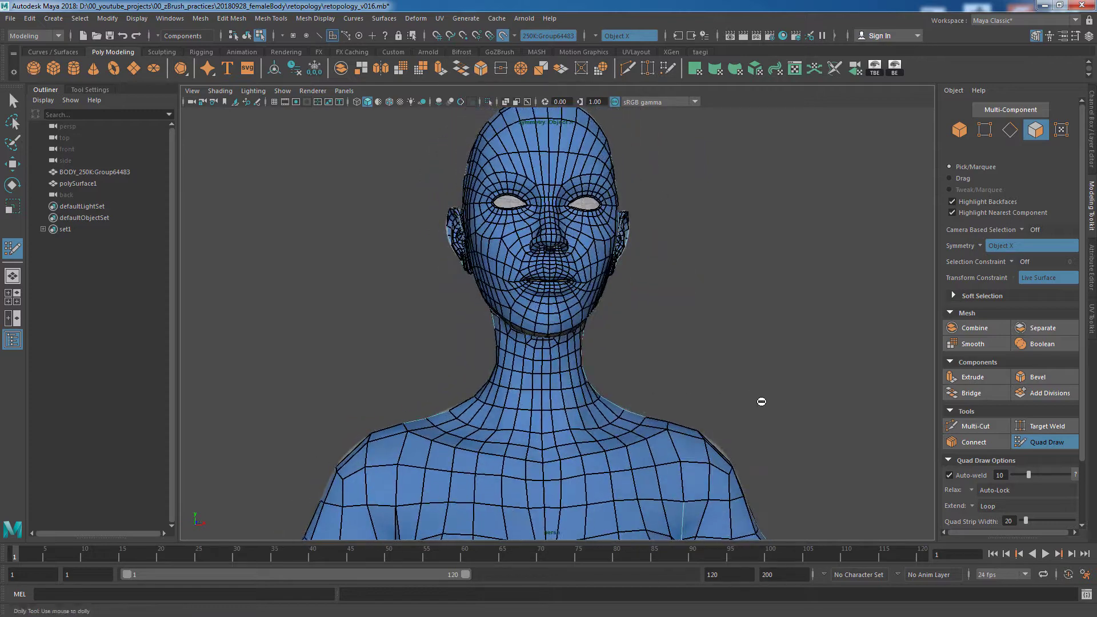
mouse_move(790, 455)
middle_mouse_down("alt")
mouse_move(778, 341)
mouse_move(796, 303)
middle_mouse_up("alt")
mouse_move(796, 304)
left_mouse_down("alt")
mouse_move(833, 382)
mouse_move(325, 384)
left_mouse_up("alt")
right_click_drag(867, 340, 683, 341, "alt")
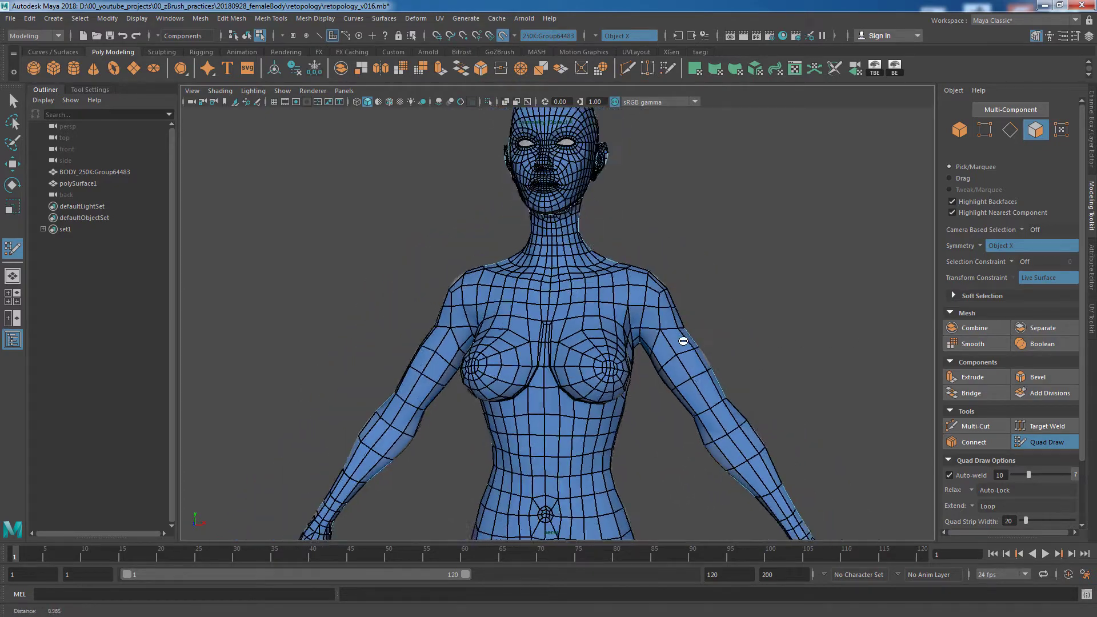
mouse_move(803, 393)
left_mouse_down("alt")
mouse_move(797, 240)
mouse_move(845, 291)
mouse_move(760, 287)
left_mouse_up("alt")
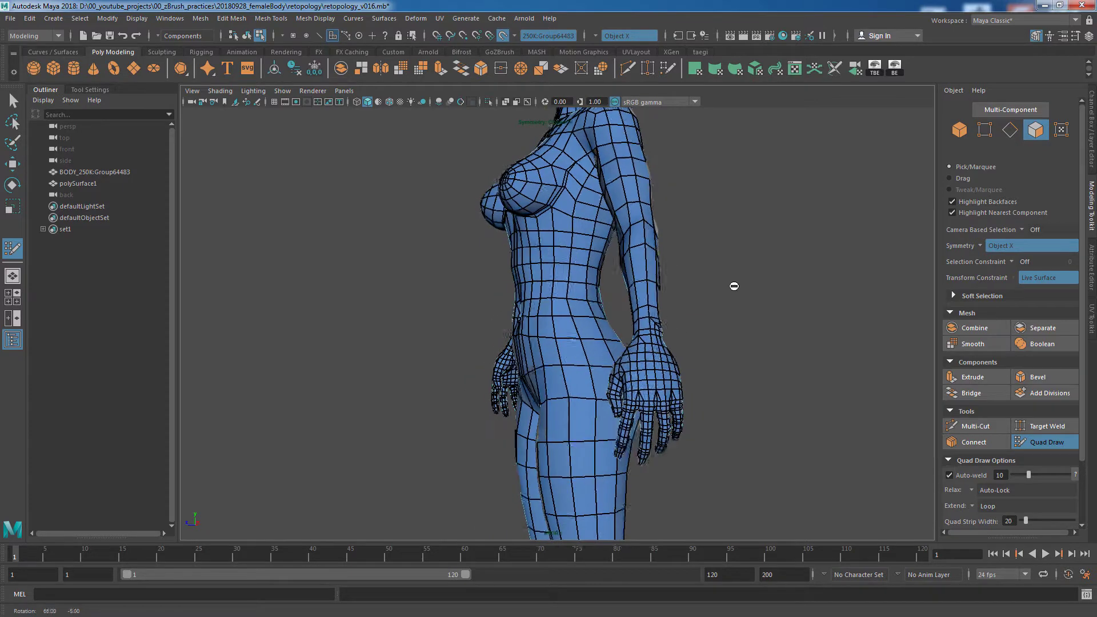
mouse_move(793, 312)
right_mouse_down("alt")
mouse_move(899, 342)
mouse_move(808, 299)
mouse_move(828, 320)
right_mouse_up("alt")
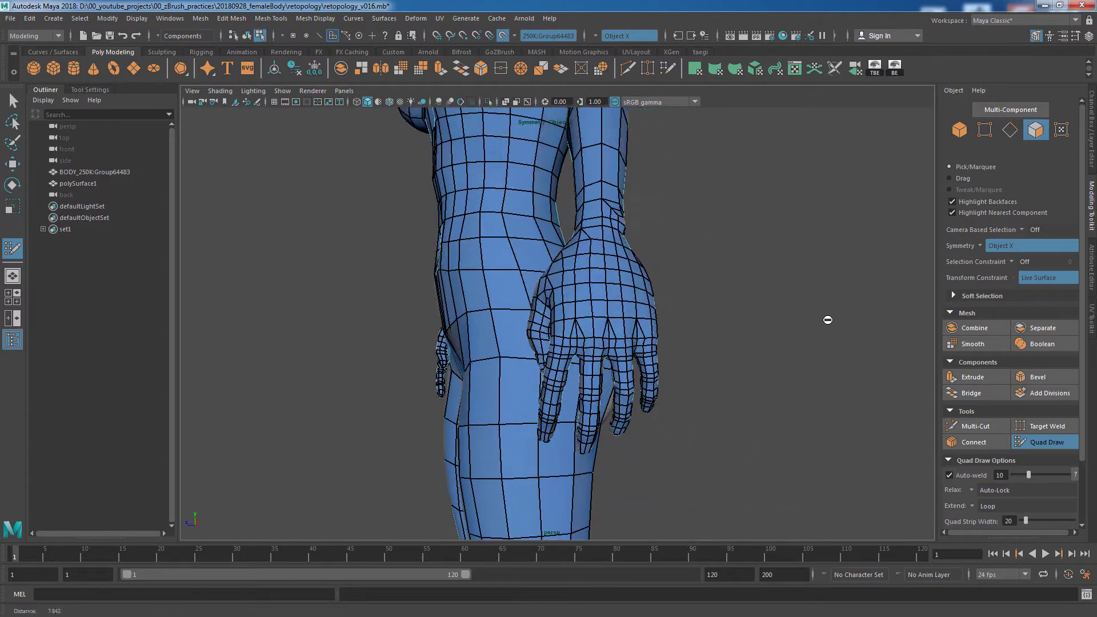
mouse_move(844, 324)
left_mouse_down("alt")
mouse_move(870, 314)
mouse_move(862, 340)
left_mouse_up("alt")
mouse_move(862, 340)
right_mouse_down("alt")
mouse_move(588, 360)
mouse_move(793, 363)
right_mouse_up("alt")
mouse_move(794, 364)
left_mouse_down("alt")
mouse_move(840, 369)
mouse_move(773, 365)
left_mouse_up("alt")
mouse_move(774, 364)
right_mouse_down("alt")
mouse_move(742, 368)
mouse_move(835, 358)
mouse_move(823, 361)
right_mouse_up("alt")
mouse_move(823, 361)
left_mouse_down("alt")
mouse_move(595, 365)
mouse_move(806, 365)
left_mouse_up("alt")
scroll(743, 343, "up", 3)
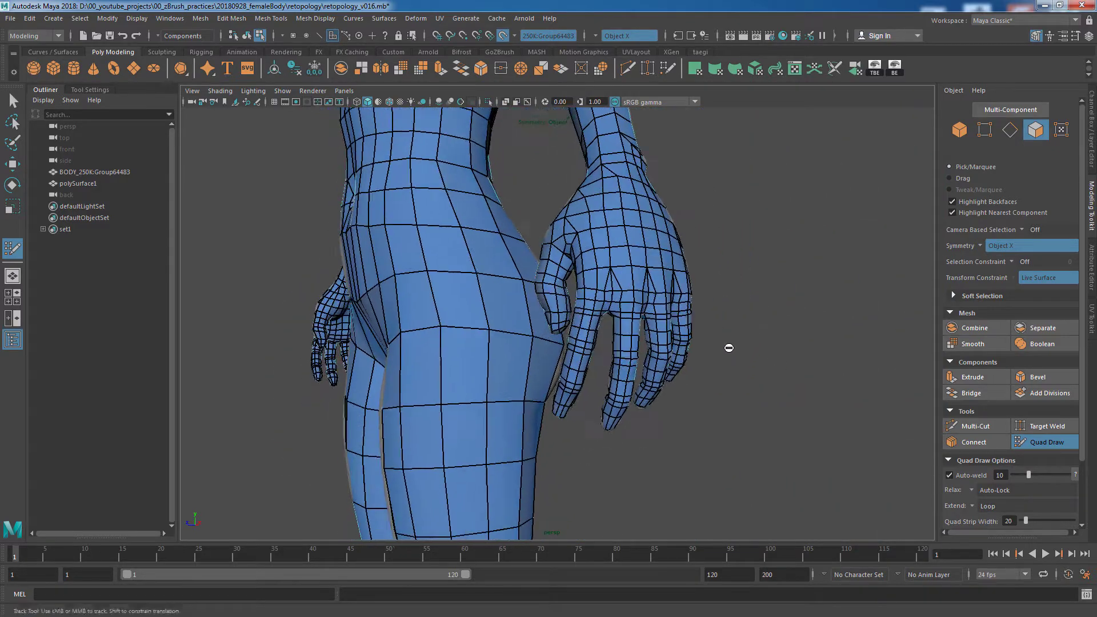
scroll(810, 364, "up", 3)
scroll(817, 364, "up", 2)
scroll(825, 365, "up", 1)
scroll(829, 372, "up", 2)
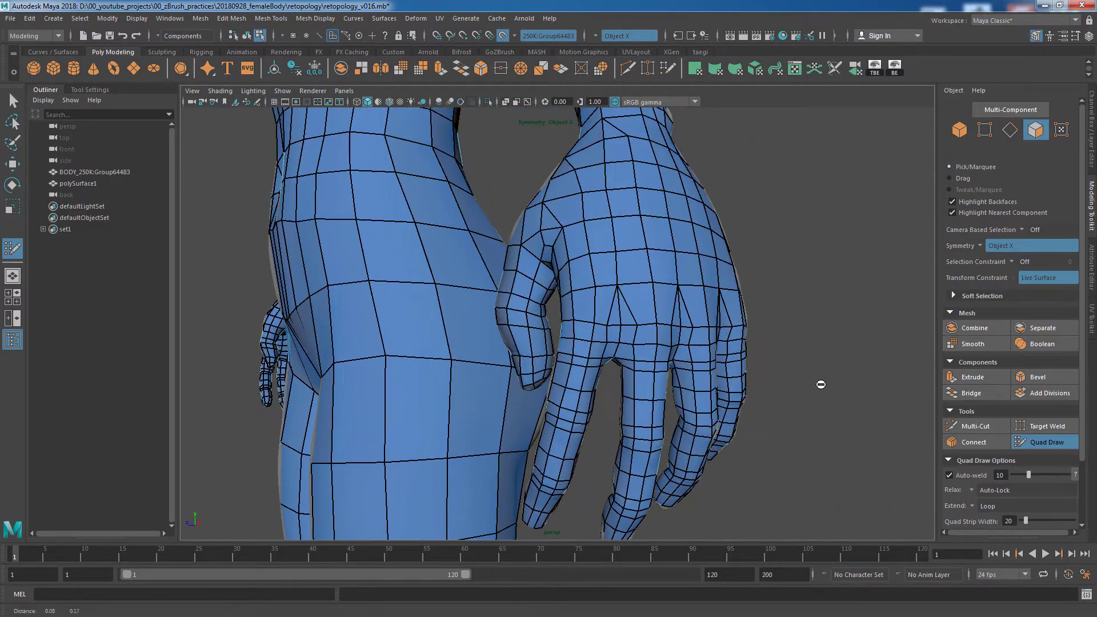
mouse_move(839, 394)
left_mouse_down("alt")
mouse_move(817, 382)
mouse_move(878, 392)
mouse_move(813, 399)
mouse_move(697, 436)
mouse_move(710, 325)
mouse_move(800, 341)
mouse_move(629, 357)
mouse_move(725, 252)
mouse_move(788, 326)
mouse_move(542, 326)
mouse_move(754, 380)
left_mouse_up("alt")
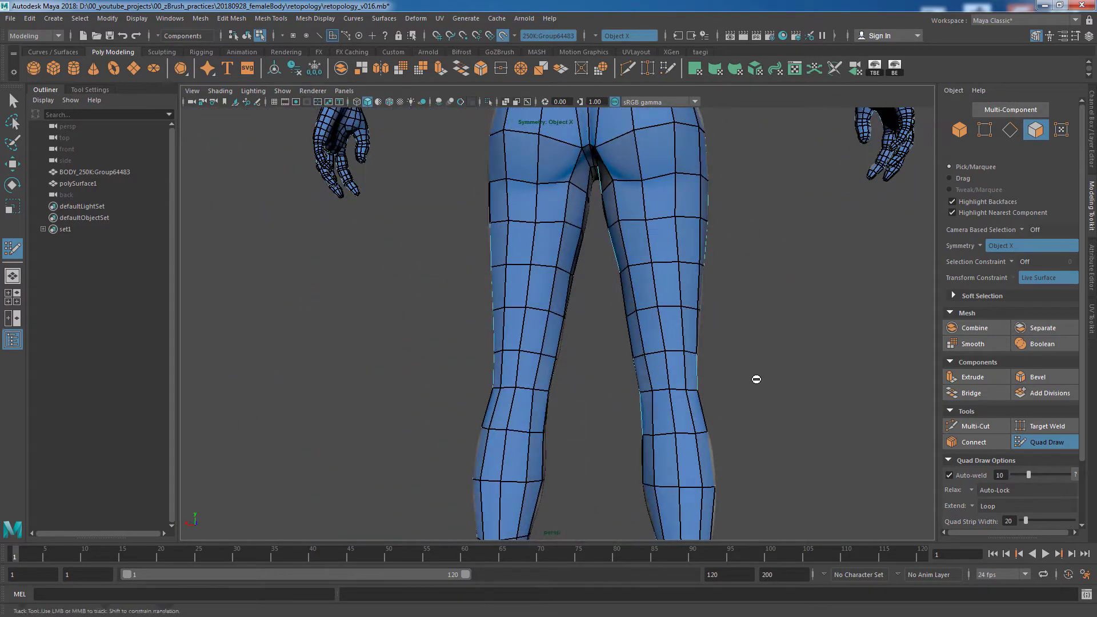
Step: Review the hips, legs and feet from front, back and three-quarter views
middle_click_drag(755, 380, 858, 409, "alt")
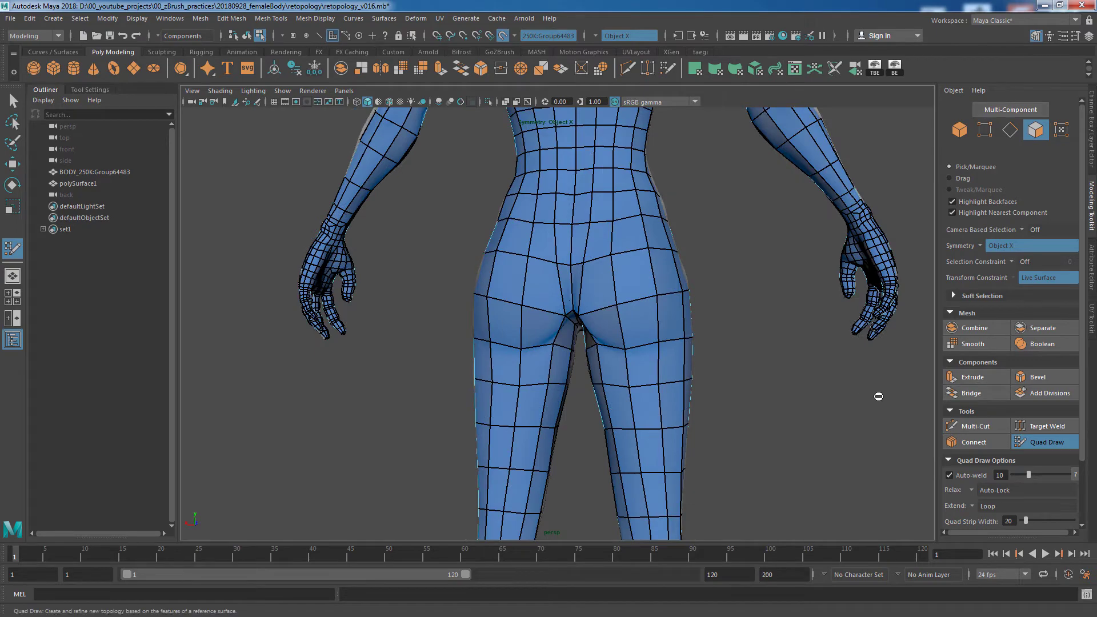
mouse_move(879, 396)
left_mouse_down("alt")
mouse_move(698, 397)
mouse_move(729, 410)
left_mouse_up("alt")
right_click_drag(730, 409, 782, 479, "alt")
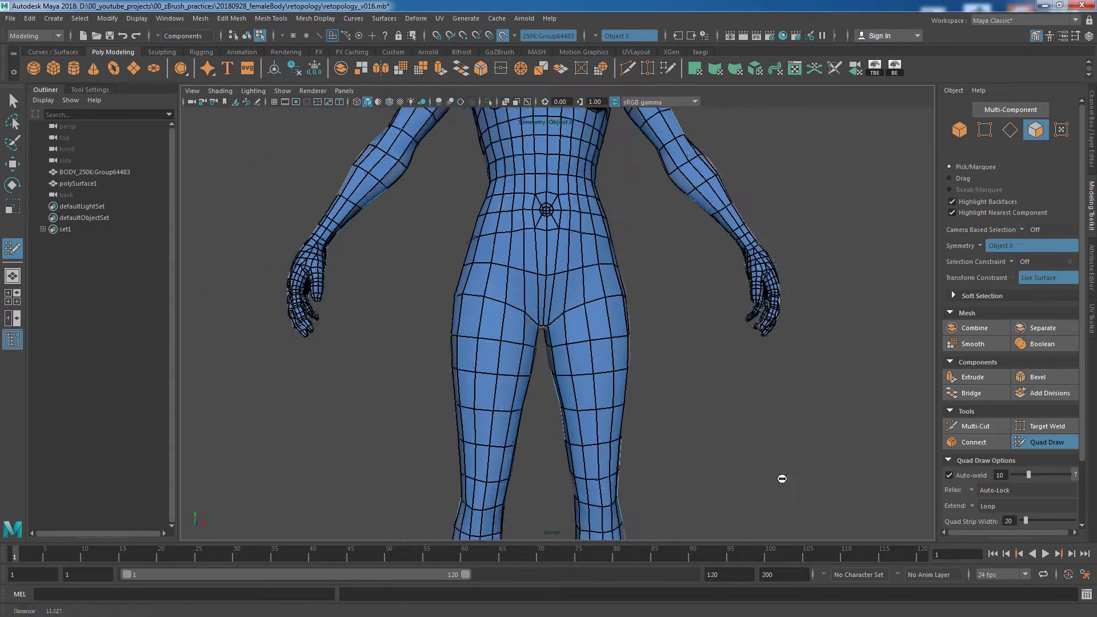
middle_click_drag(782, 479, 765, 325, "alt")
left_click_drag(688, 366, 545, 366, "alt")
mouse_move(692, 305)
right_mouse_down("alt")
mouse_move(882, 340)
mouse_move(796, 341)
mouse_move(786, 273)
right_mouse_up("alt")
mouse_move(785, 274)
left_mouse_down("alt")
mouse_move(800, 345)
mouse_move(558, 340)
mouse_move(711, 343)
mouse_move(751, 298)
left_mouse_up("alt")
Step: Inspect the hip and both hands, then save the scene as retopology_v016.mb
mouse_move(702, 547)
middle_mouse_down("alt")
mouse_move(765, 510)
mouse_move(749, 353)
middle_mouse_up("alt")
left_click_drag(748, 354, 663, 380, "alt")
middle_click_drag(663, 379, 507, 344, "alt")
mouse_move(507, 344)
right_mouse_down("alt")
mouse_move(773, 387)
mouse_move(661, 391)
right_mouse_up("alt")
mouse_move(725, 392)
left_mouse_down("alt")
mouse_move(637, 397)
mouse_move(642, 385)
mouse_move(746, 399)
left_mouse_up("alt")
right_click_drag(753, 398, 766, 380, "alt")
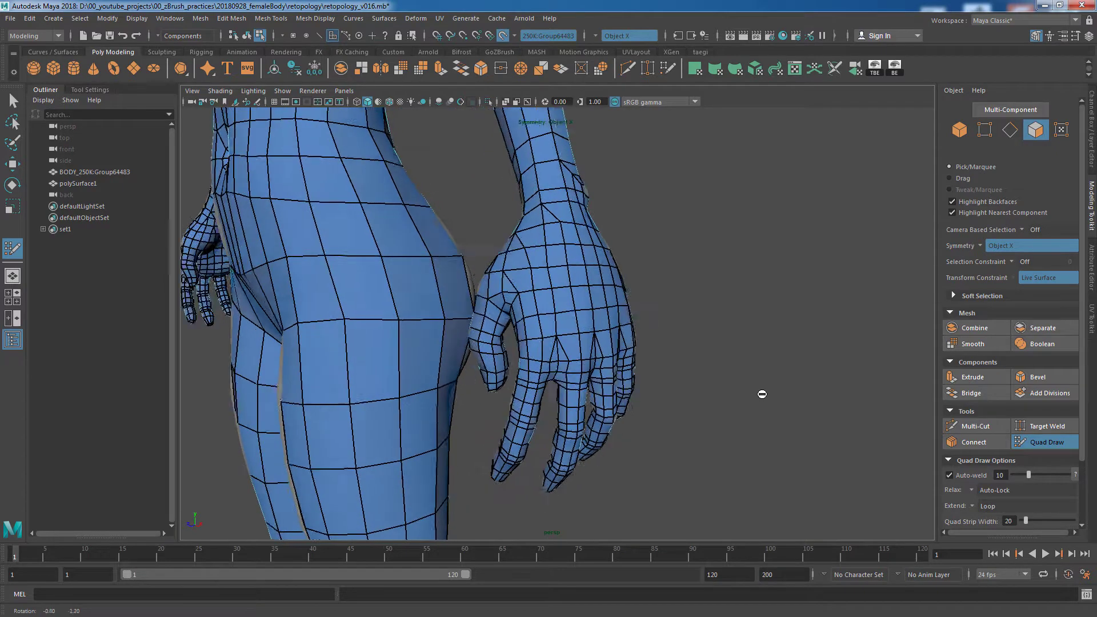
mouse_move(766, 380)
left_mouse_down("alt")
mouse_move(860, 409)
mouse_move(893, 404)
left_mouse_up("alt")
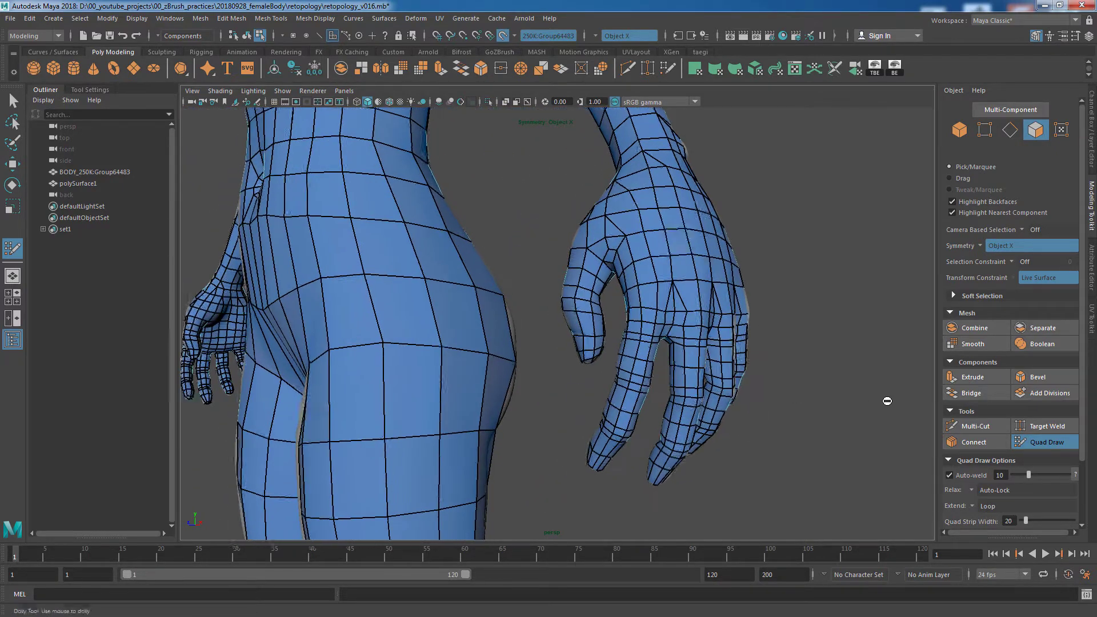
mouse_move(893, 404)
right_mouse_down("alt")
mouse_move(783, 400)
mouse_move(868, 403)
right_mouse_up("alt")
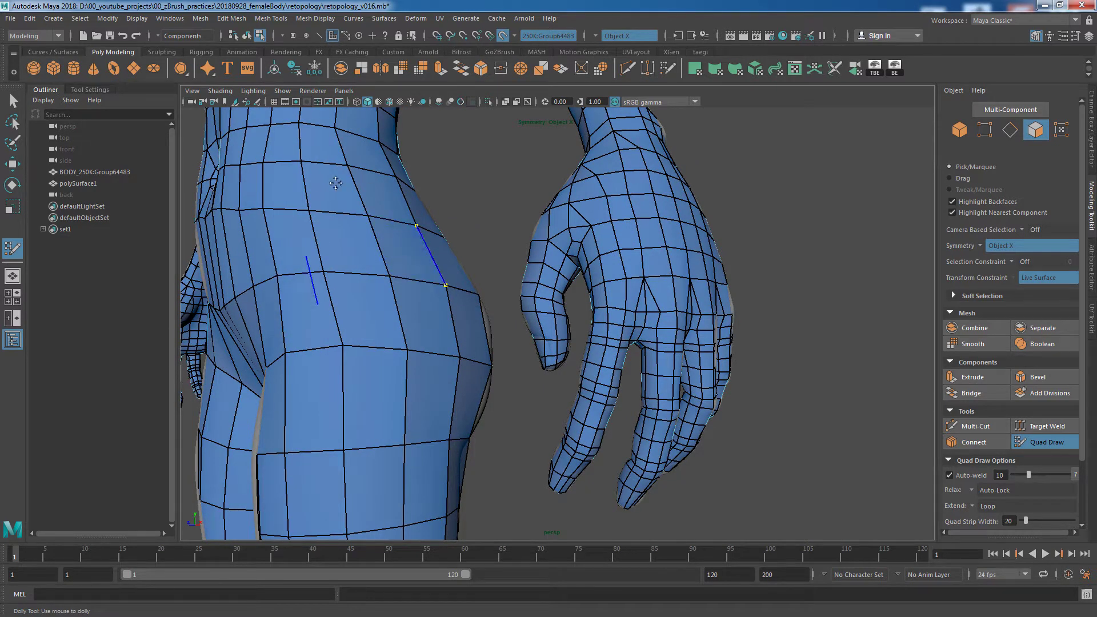
key("ctrl+s")
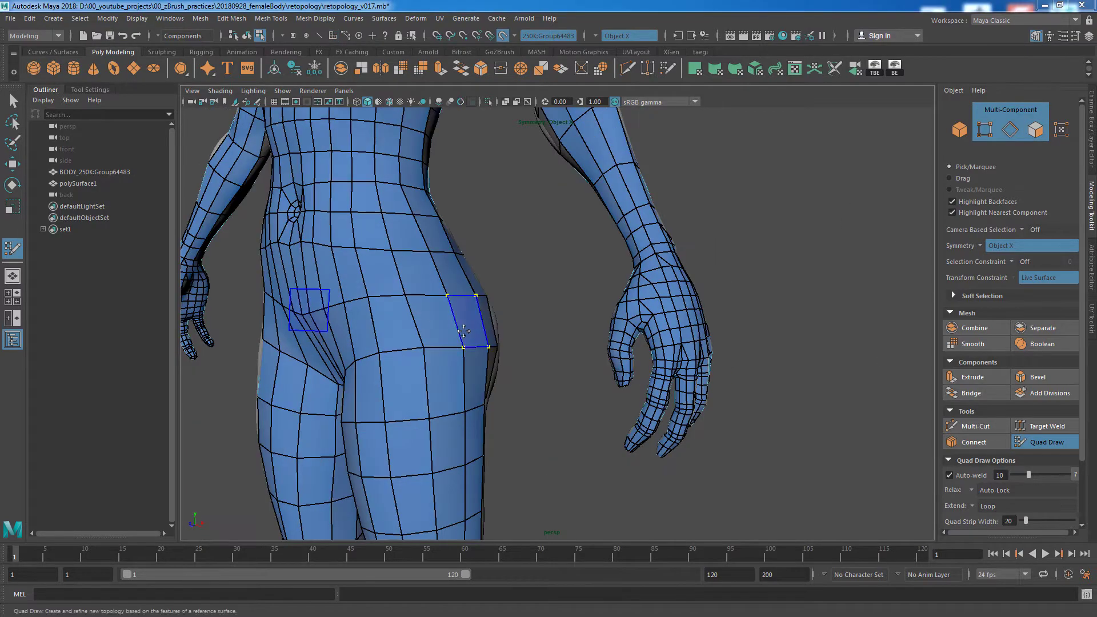
Step: Isolate polySurface1 and delete the selected strip of 16 faces
mouse_move(549, 360)
left_mouse_down("alt")
mouse_move(762, 369)
mouse_move(886, 443)
mouse_move(829, 451)
mouse_move(712, 416)
mouse_move(742, 412)
mouse_move(698, 461)
mouse_move(737, 446)
left_mouse_up("alt")
left_click(86, 184)
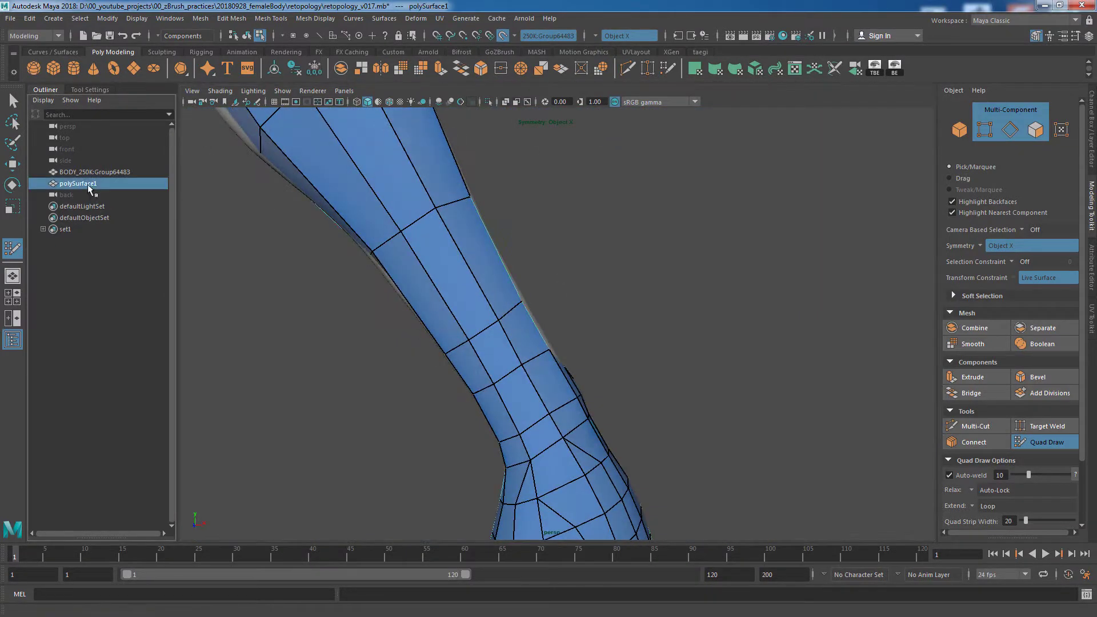
left_click(488, 102)
left_click(433, 298)
right_click(420, 292, "shift")
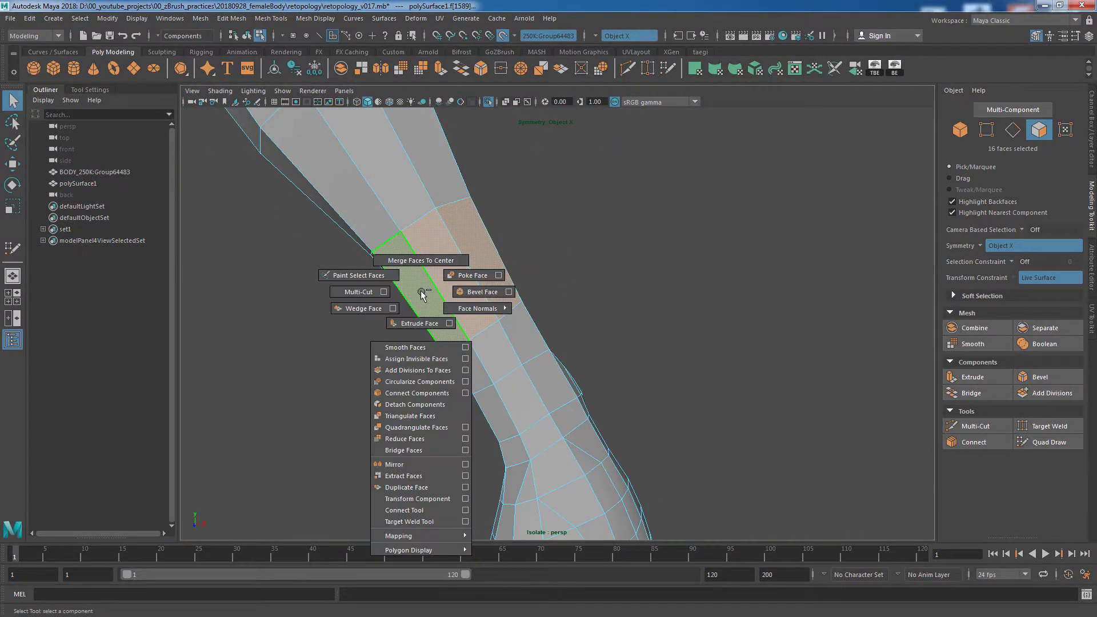
right_click(411, 292, "ctrl")
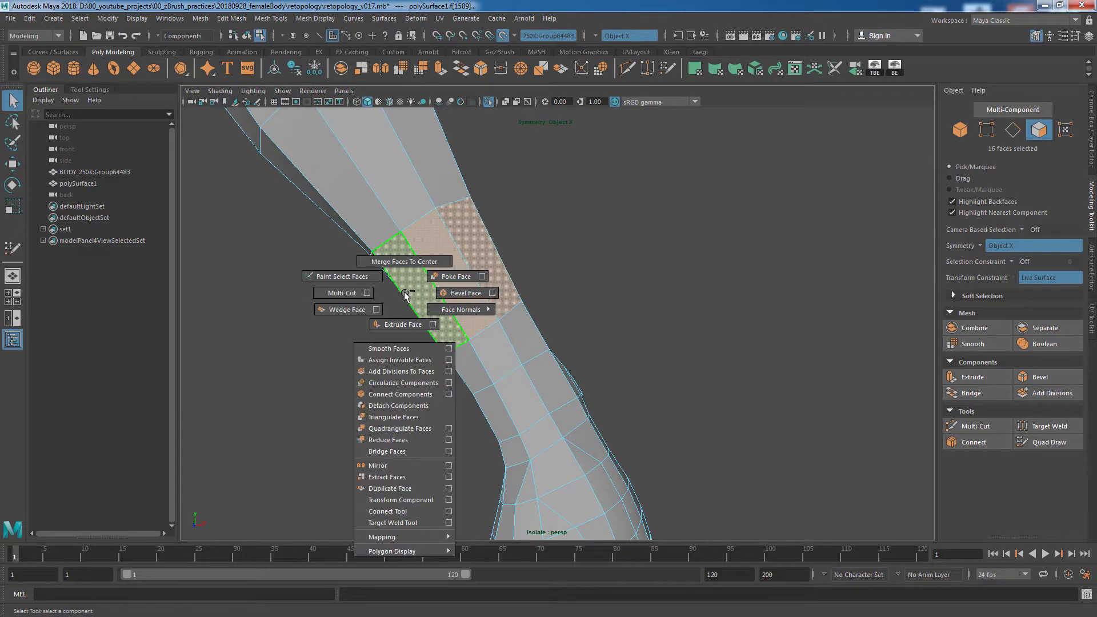
key("Delete")
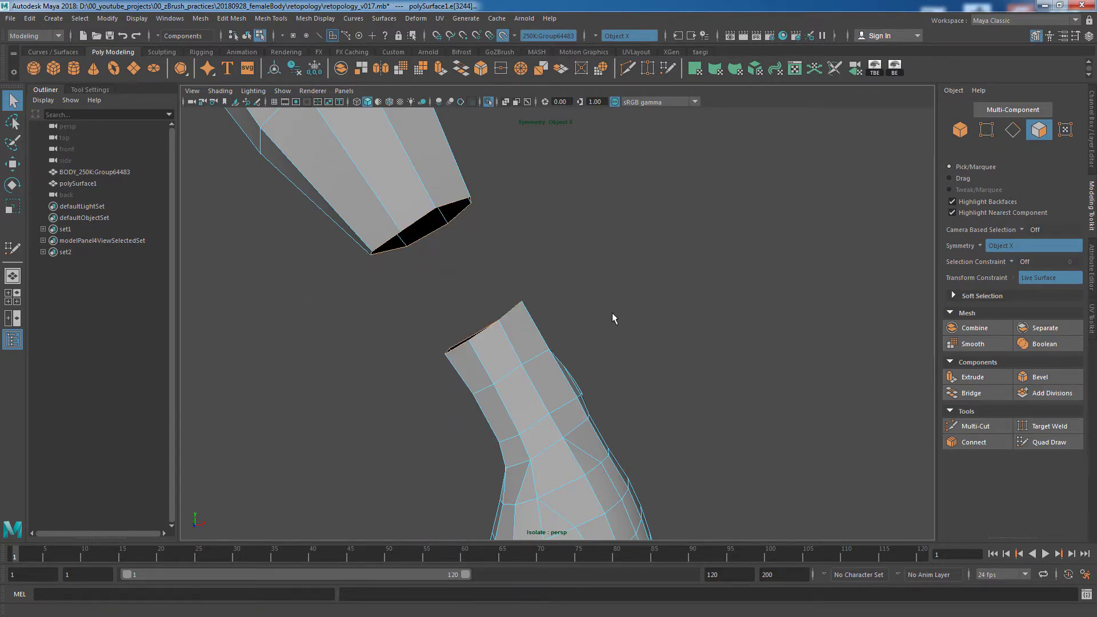
Step: Orbit and zoom in to inspect the gap left in the mesh
mouse_move(612, 318)
left_mouse_down("alt")
mouse_move(676, 368)
mouse_move(634, 347)
left_mouse_up("alt")
right_click_drag(634, 347, 674, 362, "shift")
mouse_move(674, 362)
left_mouse_down("alt")
mouse_move(632, 383)
mouse_move(580, 252)
left_mouse_up("alt")
scroll(565, 291, "up", 3)
mouse_move(562, 290)
left_mouse_down("alt")
mouse_move(540, 245)
mouse_move(551, 240)
mouse_move(526, 247)
mouse_move(549, 264)
left_mouse_up("alt")
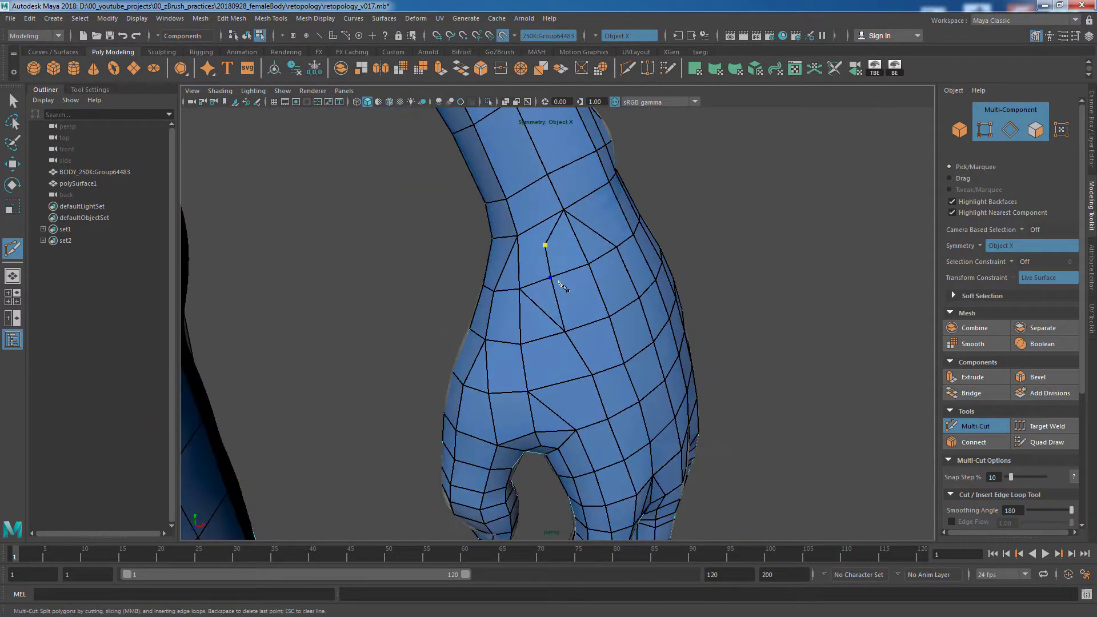
Step: Alternate between Quad Draw and Multi-Cut on the hip, undoing a vertex tweak
right_click_drag(560, 284, 577, 320, "shift")
mouse_move(577, 320)
left_mouse_down("alt")
mouse_move(566, 343)
mouse_move(581, 397)
mouse_move(543, 354)
left_mouse_up("alt")
right_click_drag(543, 355, 522, 341, "shift")
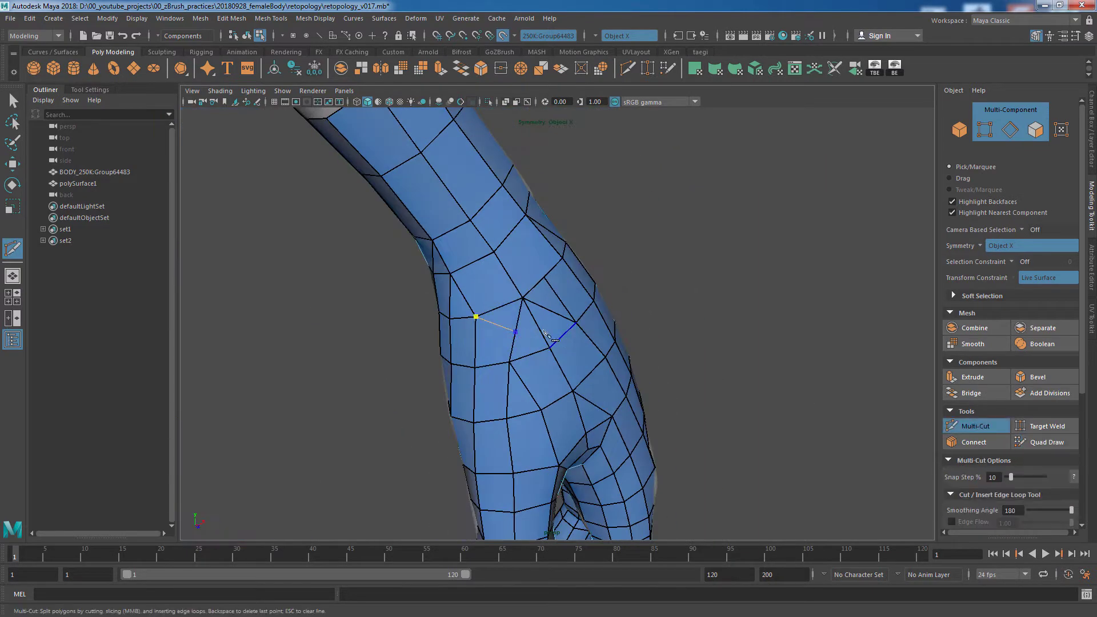
left_click(1046, 442)
left_click_drag(508, 314, 535, 305, "alt")
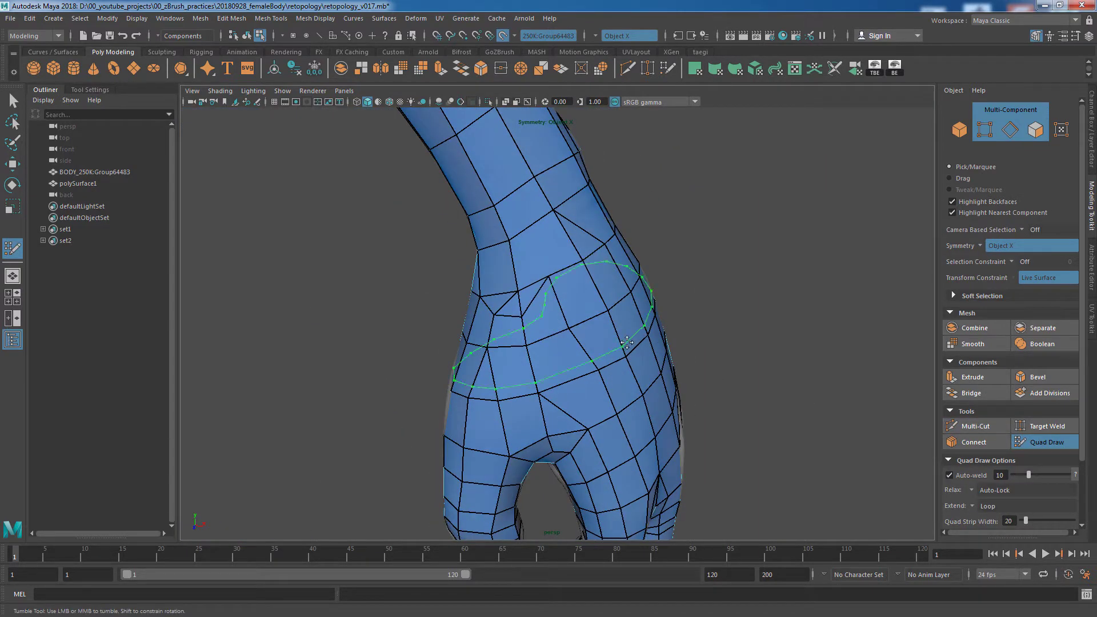
key("ctrl+z")
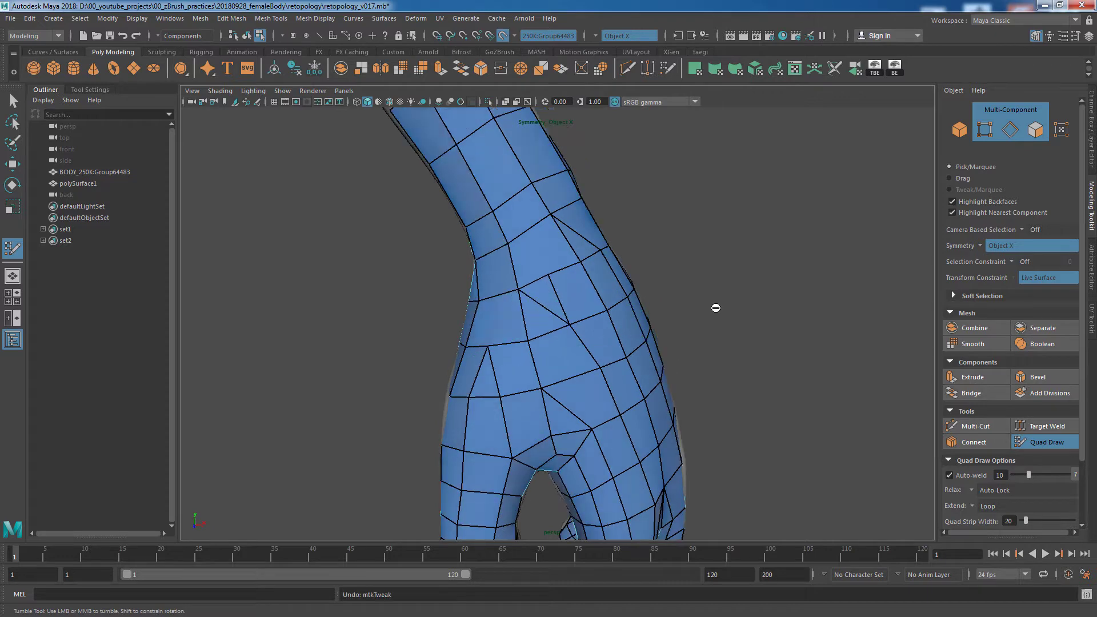
Step: Cut new edges across the hip faces and check the result
left_click_drag(752, 344, 543, 337, "alt")
right_click_drag(543, 338, 511, 325, "shift")
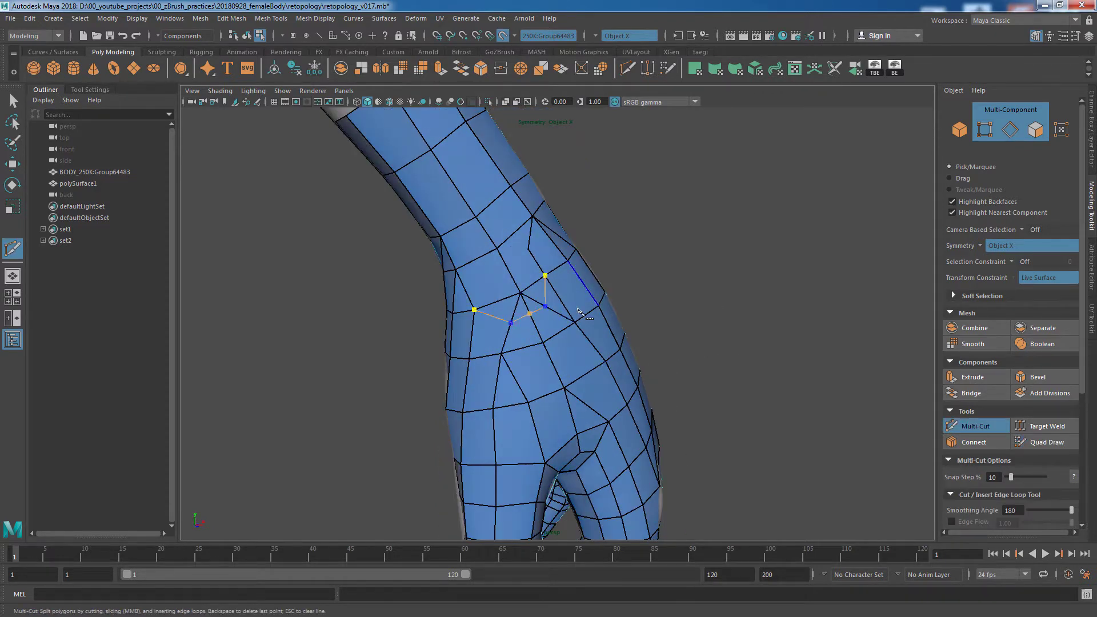
left_click(1045, 442)
left_click_drag(600, 343, 707, 377, "alt")
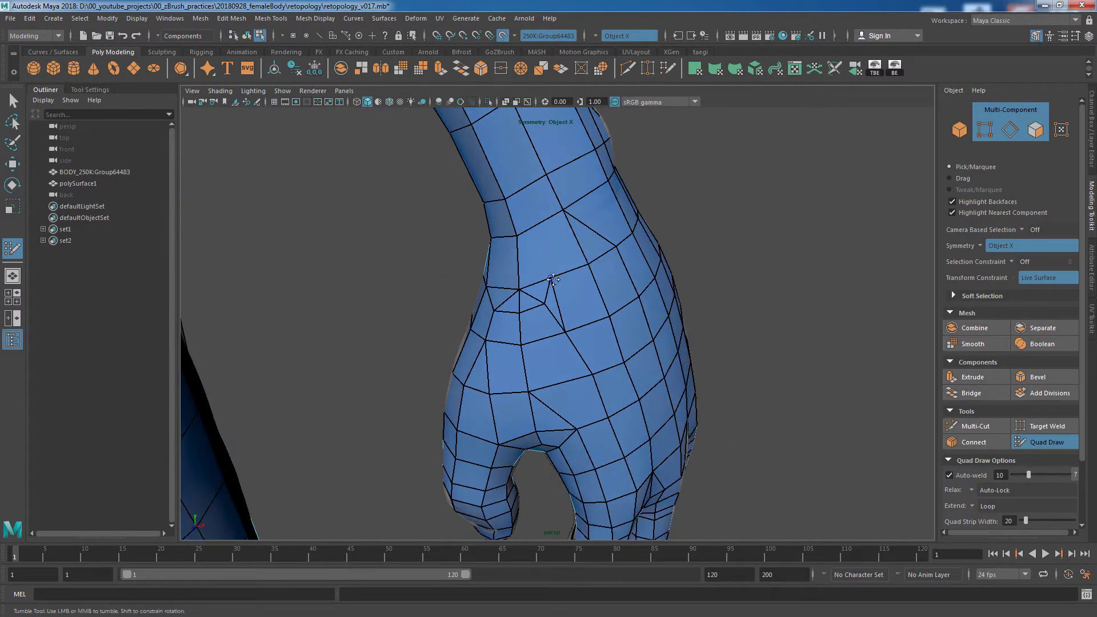
mouse_move(553, 280)
left_mouse_down("alt")
mouse_move(805, 306)
mouse_move(718, 290)
mouse_move(728, 310)
mouse_move(818, 315)
mouse_move(757, 294)
mouse_move(629, 286)
left_mouse_up("alt")
Step: Adjust two hip vertices with the Move tool in vertex mode
key("ctrl+1")
key("q")
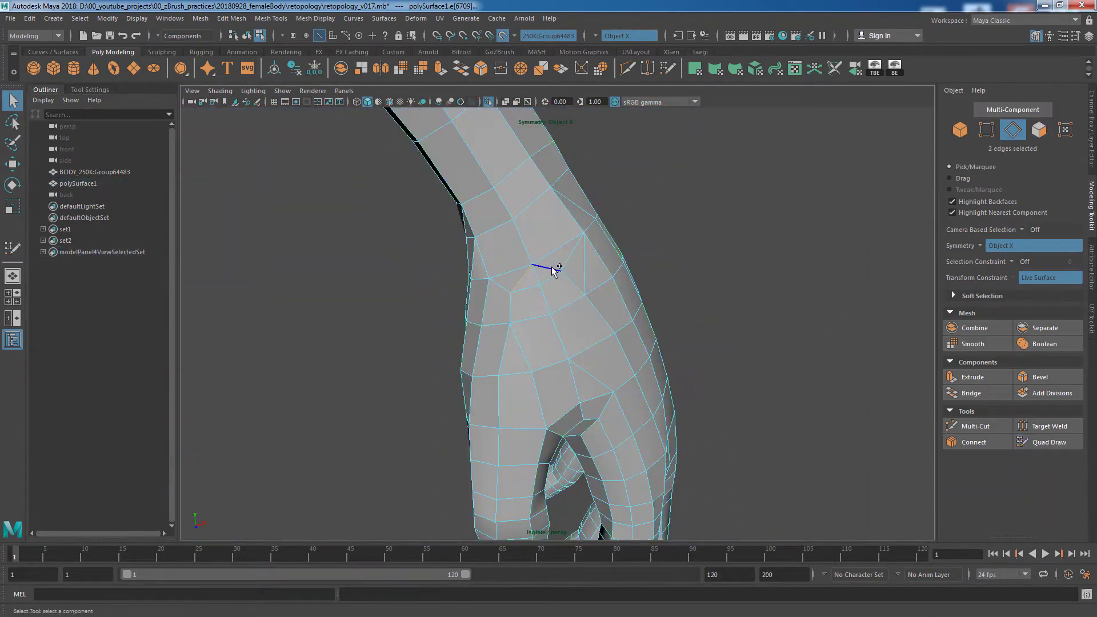
left_click_drag(560, 277, 563, 316, "alt")
key("F9")
key("w")
left_click(563, 300)
right_click_drag(562, 316, 548, 343, "shift")
left_click_drag(549, 343, 517, 355, "alt")
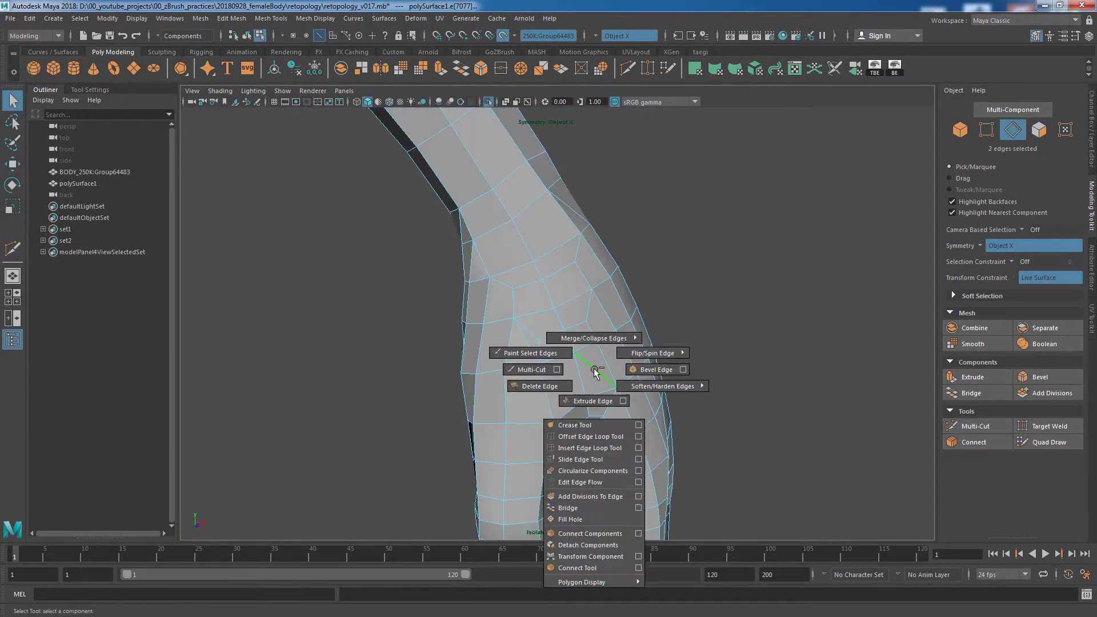
Step: Clean up a hip edge from the edge marking menu and review the torso
right_click_drag(591, 374, 590, 355)
left_click_drag(590, 355, 543, 346, "alt")
left_click(542, 346)
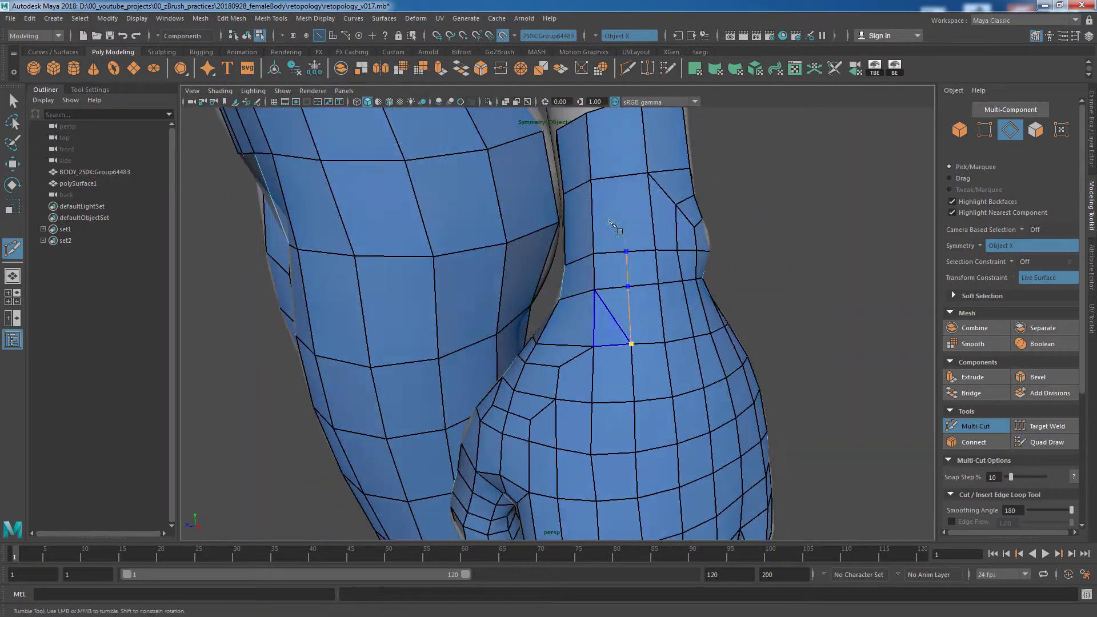
mouse_move(612, 225)
left_mouse_down("alt")
mouse_move(584, 321)
mouse_move(497, 255)
left_mouse_up("alt")
left_click_drag(583, 265, 520, 266, "alt")
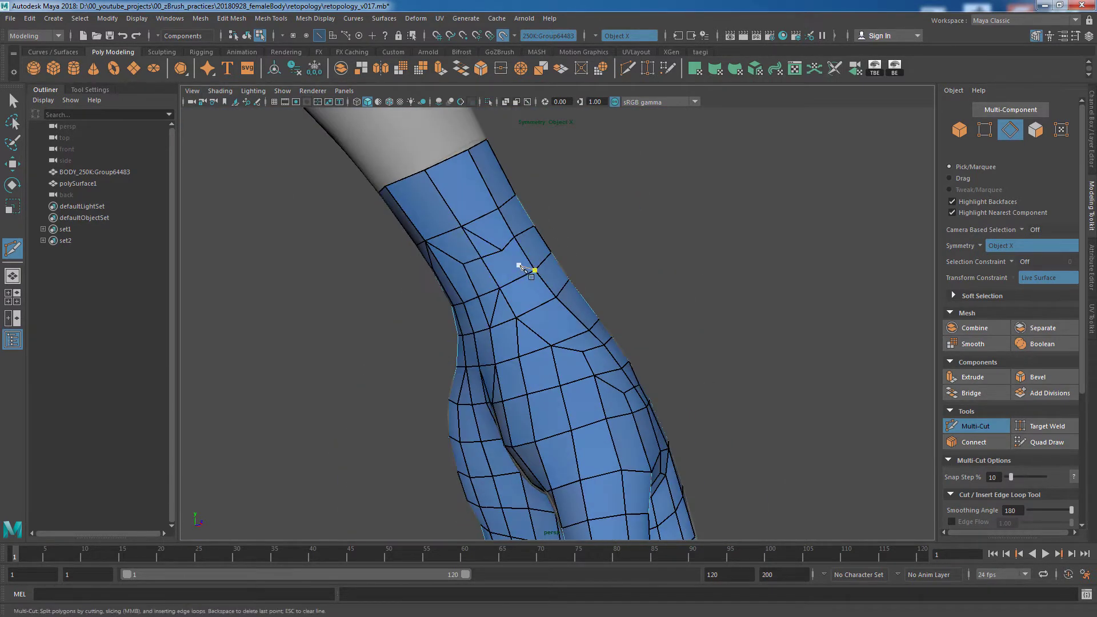
left_click(97, 184)
key("ctrl+1")
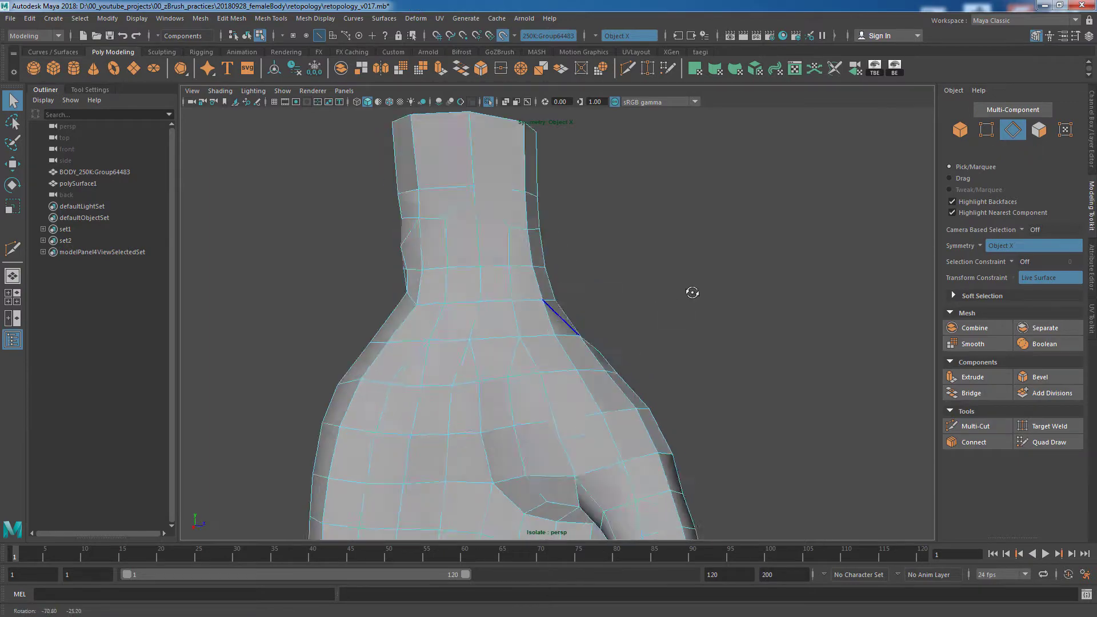
Step: Cut a new edge across a lower-back face and select the new edge pair
mouse_move(693, 294)
left_mouse_down("alt")
mouse_move(428, 364)
mouse_move(573, 362)
mouse_move(623, 321)
mouse_move(774, 316)
left_mouse_up("alt")
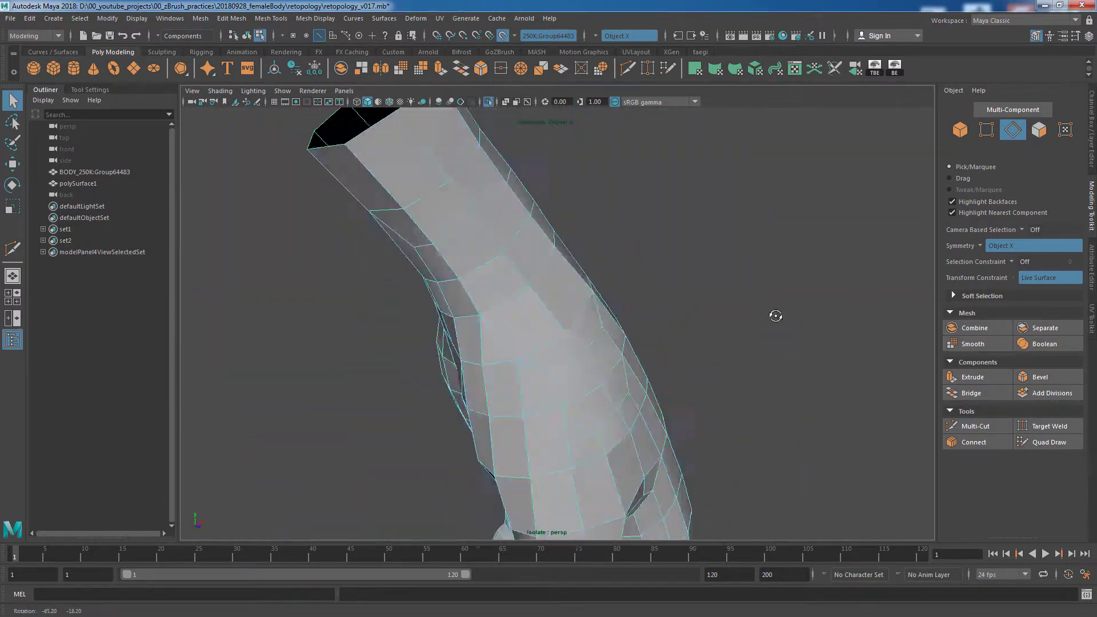
key("g")
left_click_drag(479, 396, 554, 296, "alt")
left_click(568, 248)
mouse_move(568, 248)
left_mouse_down("alt")
mouse_move(527, 343)
mouse_move(616, 335)
left_mouse_up("alt")
key("Return")
key("q")
left_click(526, 343)
Step: Return to Quad Draw and orbit to a rear view of the torso
mouse_move(656, 377)
left_mouse_down("alt")
mouse_move(546, 404)
mouse_move(735, 343)
mouse_move(647, 351)
mouse_move(662, 343)
left_mouse_up("alt")
scroll(684, 349, "down", 5)
key("shift+q")
scroll(686, 360, "up", 8)
mouse_move(489, 319)
left_mouse_down("alt")
mouse_move(767, 420)
mouse_move(478, 454)
mouse_move(678, 326)
mouse_move(727, 266)
mouse_move(698, 354)
left_mouse_up("alt")
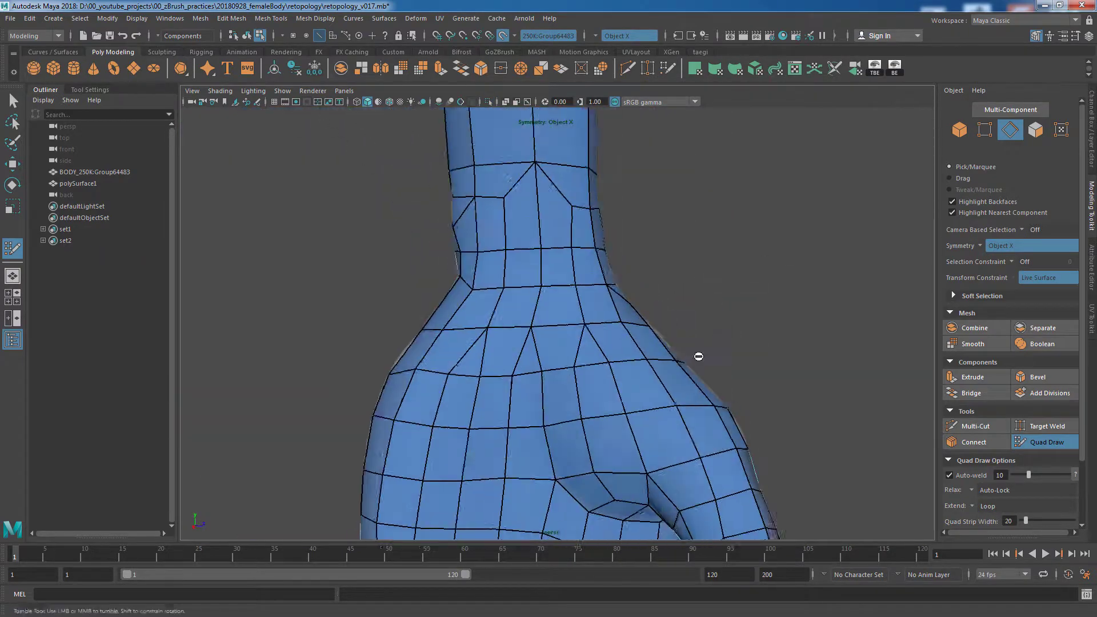
right_click_drag(698, 355, 539, 320, "alt")
mouse_move(539, 332)
left_mouse_down("alt")
mouse_move(514, 306)
mouse_move(492, 358)
mouse_move(506, 362)
left_mouse_up("alt")
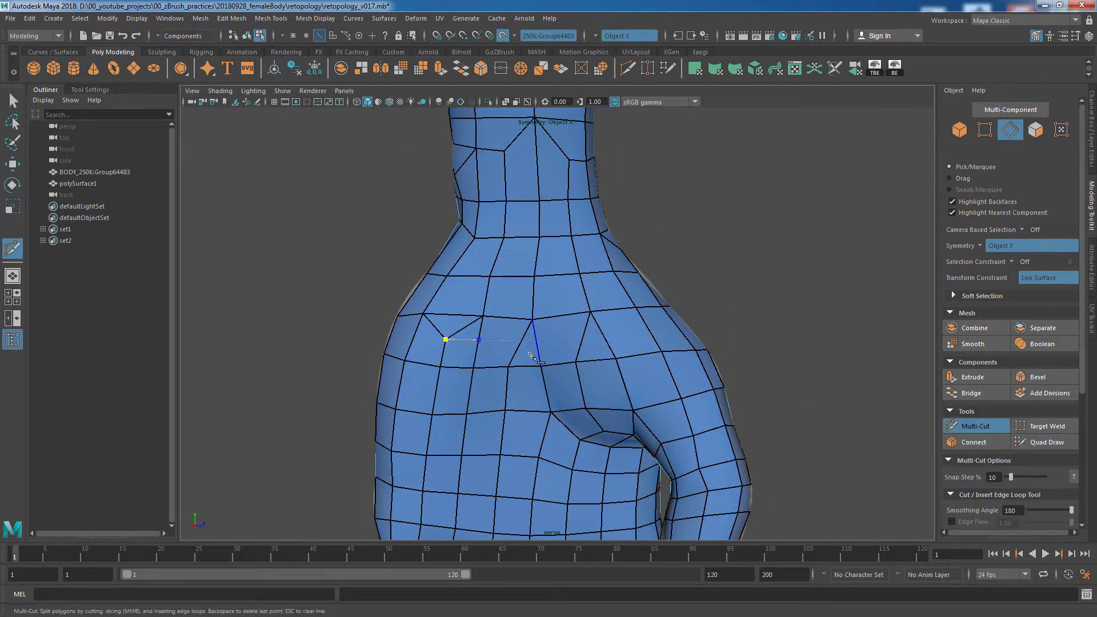
Step: Select the lower-back triangle and apply an edge cleanup to the lower-back edge
left_click(442, 323)
right_click_drag(466, 276, 466, 308, "shift")
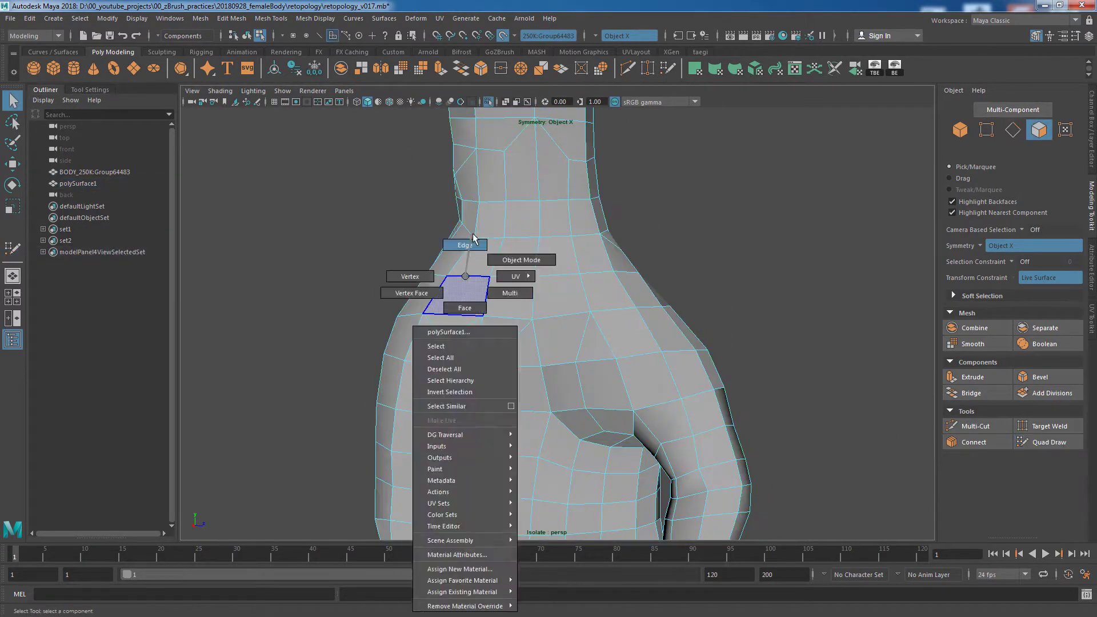
key("ctrl+1")
scroll(572, 389, "up", 3)
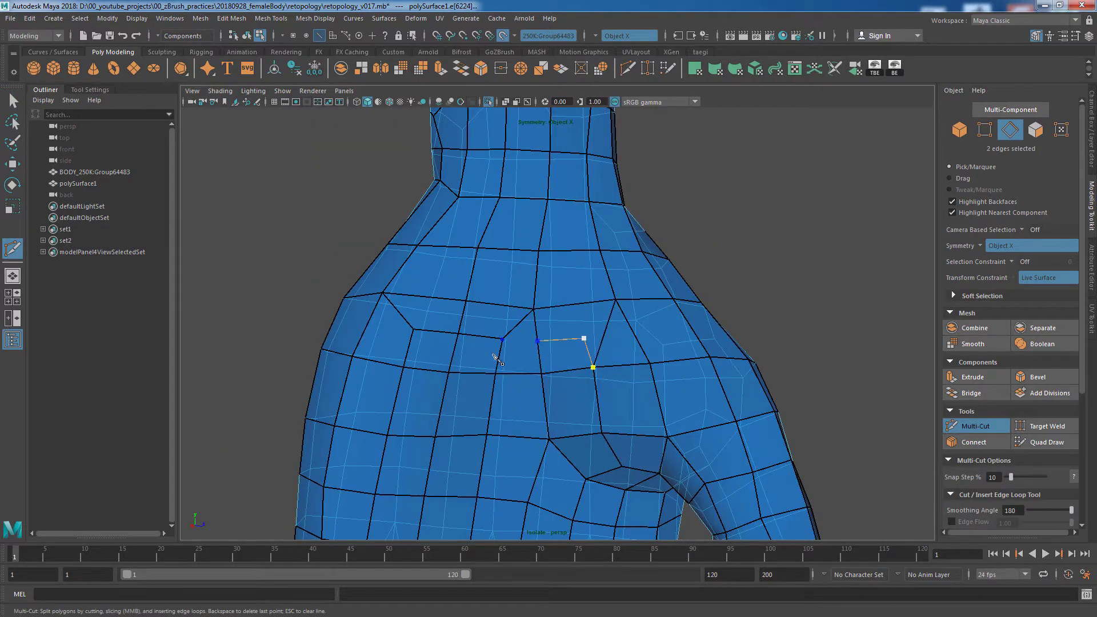
key("q")
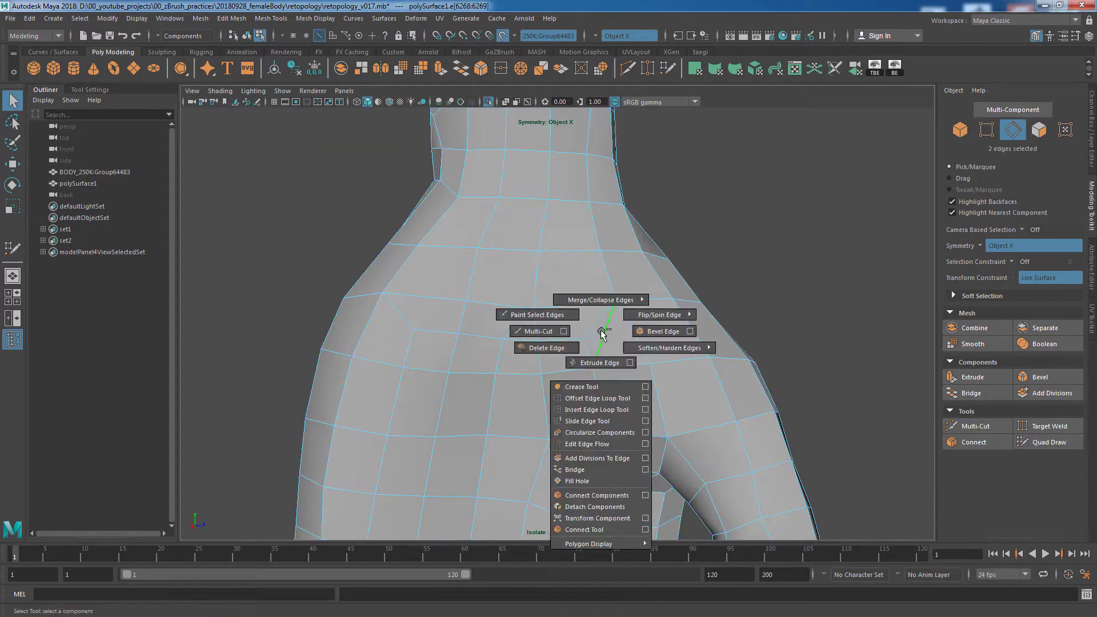
right_click_drag(605, 320, 597, 400, "shift")
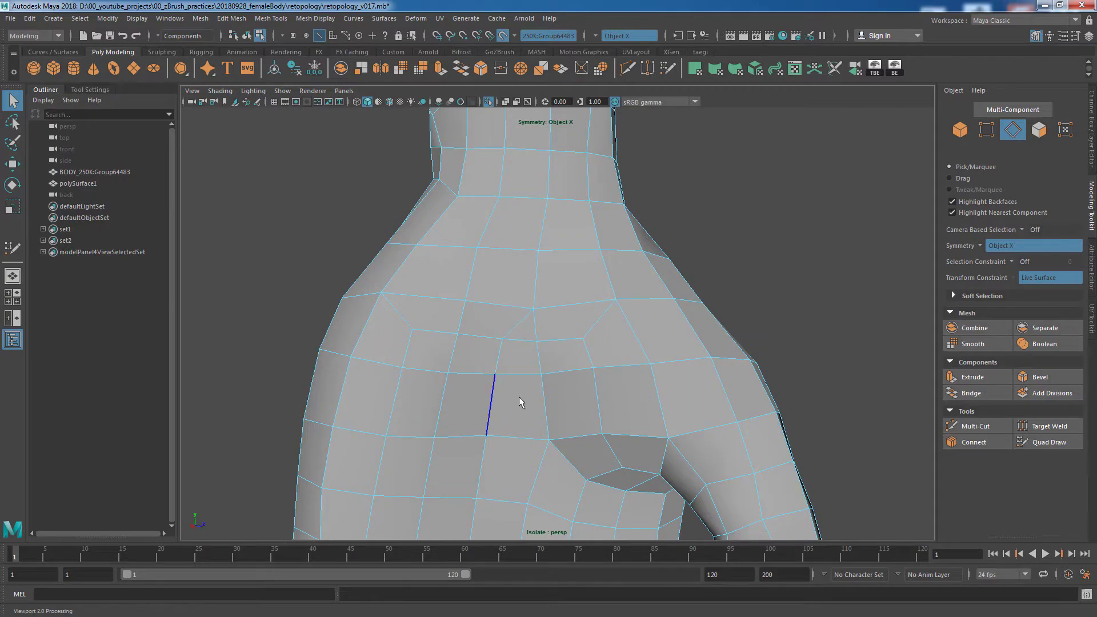
mouse_move(496, 394)
left_mouse_down("alt")
mouse_move(527, 358)
mouse_move(546, 381)
left_mouse_up("alt")
right_click_drag(472, 202, 515, 225, "shift")
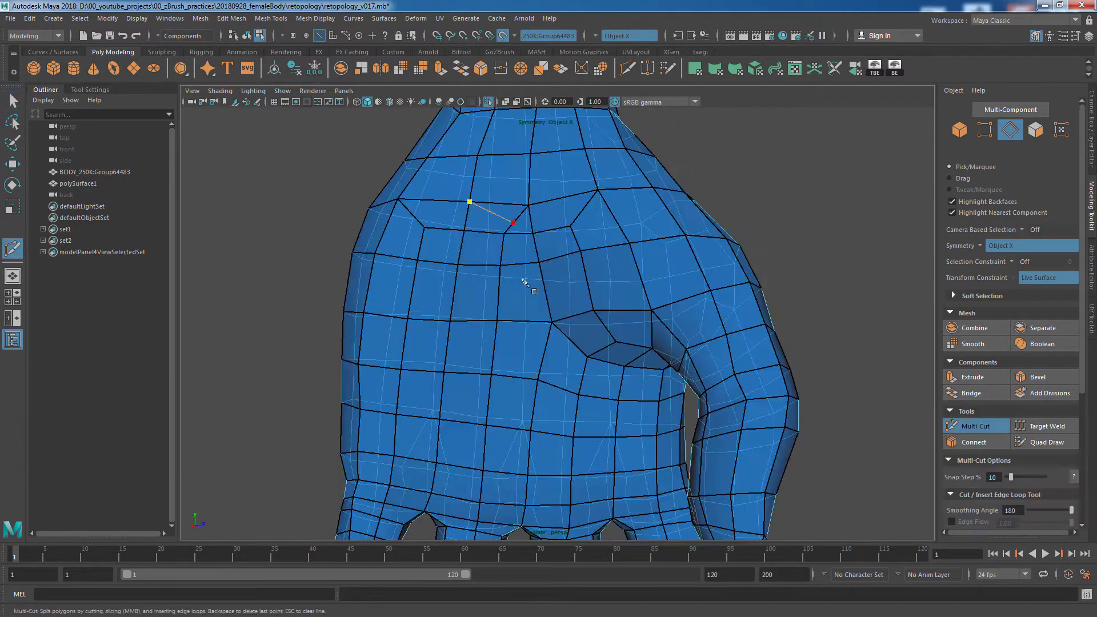
Step: Cut a new edge across the back above the buttocks
mouse_move(504, 213)
left_mouse_down("alt")
mouse_move(772, 326)
mouse_move(553, 244)
left_mouse_up("alt")
right_click_drag(553, 244, 531, 224, "shift")
scroll(531, 224, "up", 3)
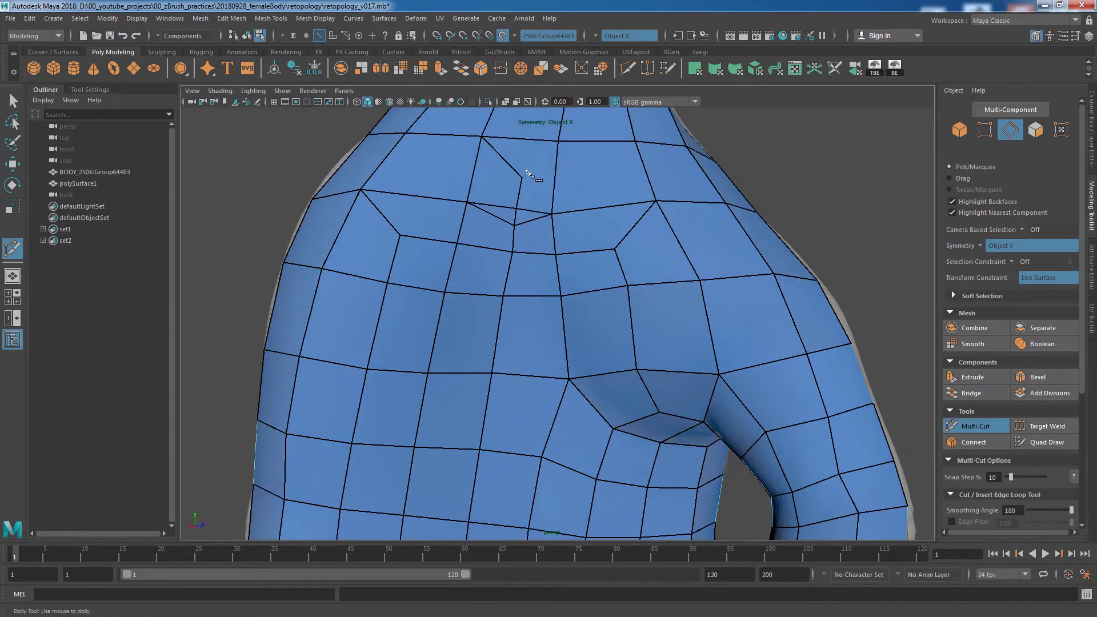
left_click(602, 173)
right_click_drag(600, 172, 512, 207, "shift")
scroll(514, 207, "down", 3)
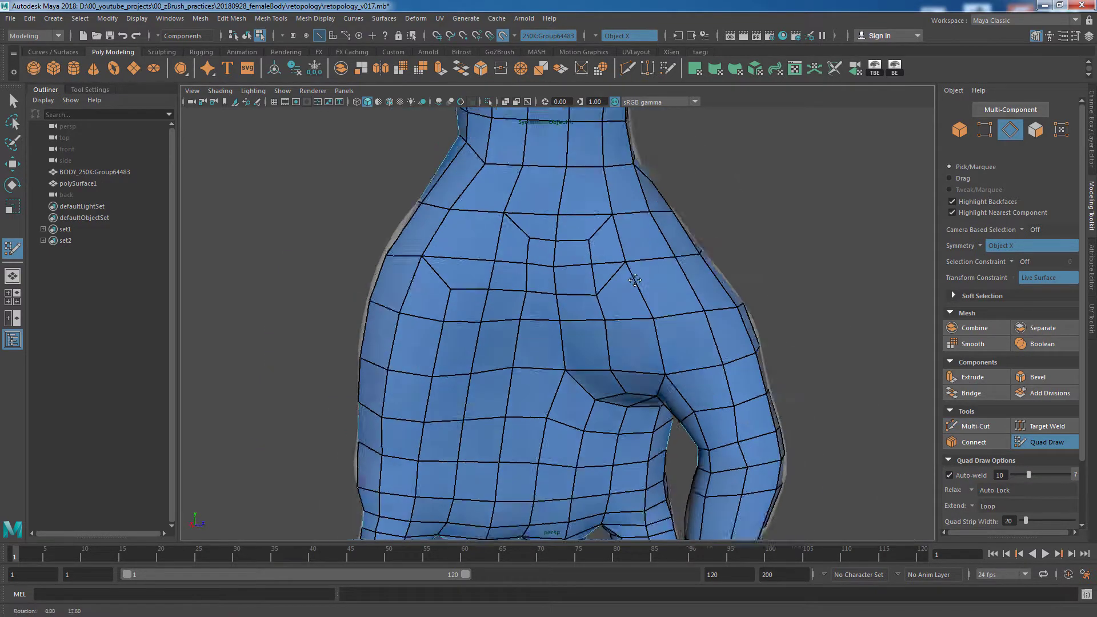
Step: Cut a second edge from partway along a back edge to the upper edge
left_click_drag(515, 207, 483, 229, "alt")
right_click_drag(483, 229, 463, 211, "shift")
left_click(457, 263)
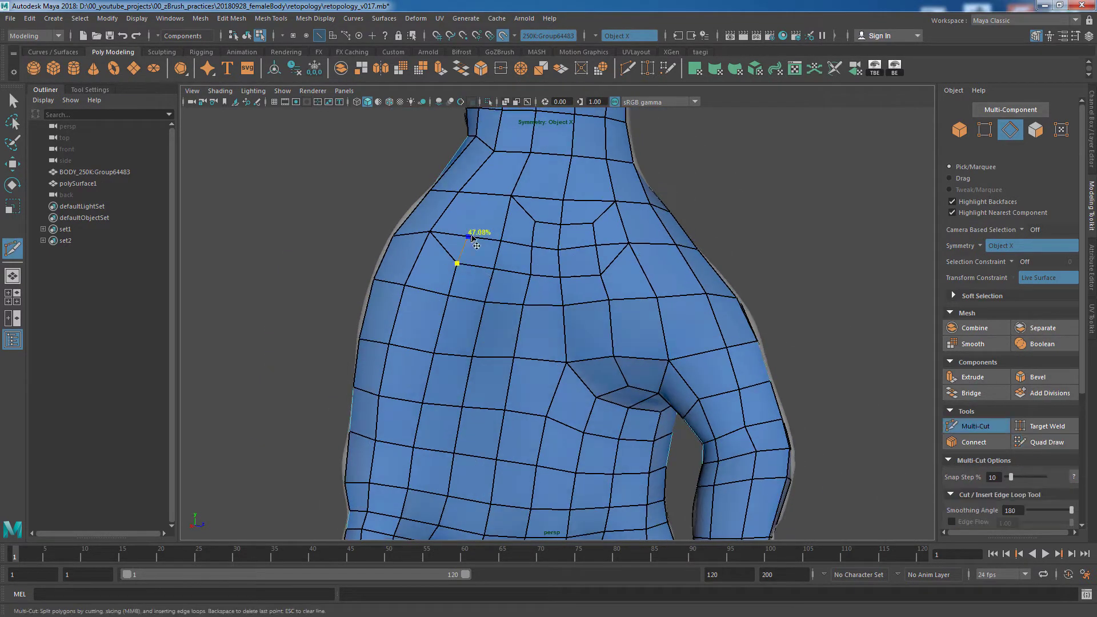
left_click_drag(509, 216, 501, 201, "alt")
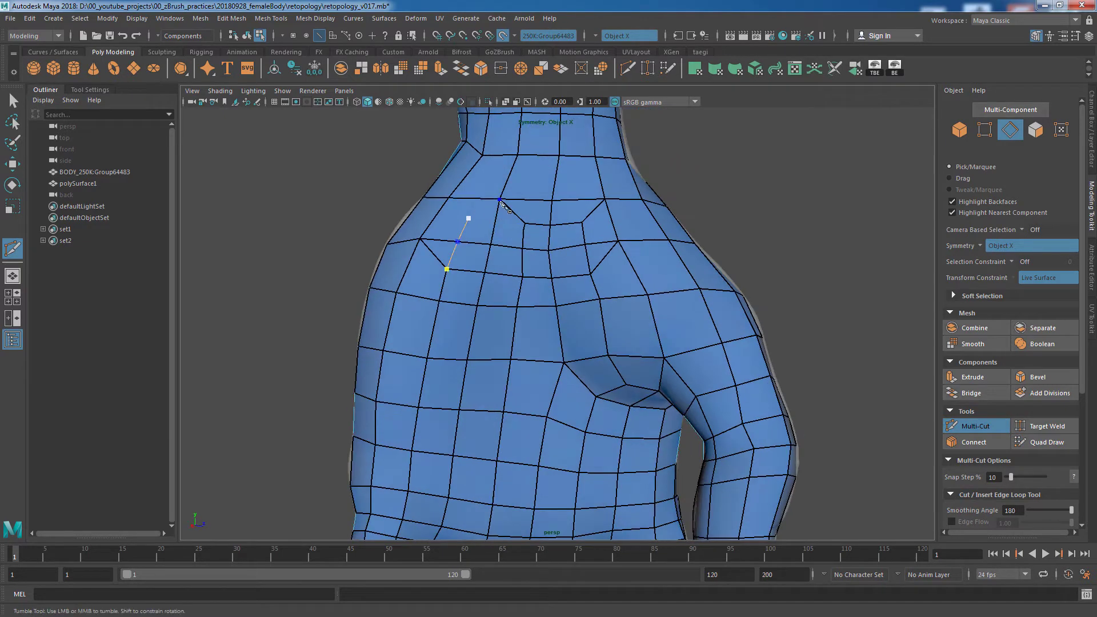
left_click(479, 201)
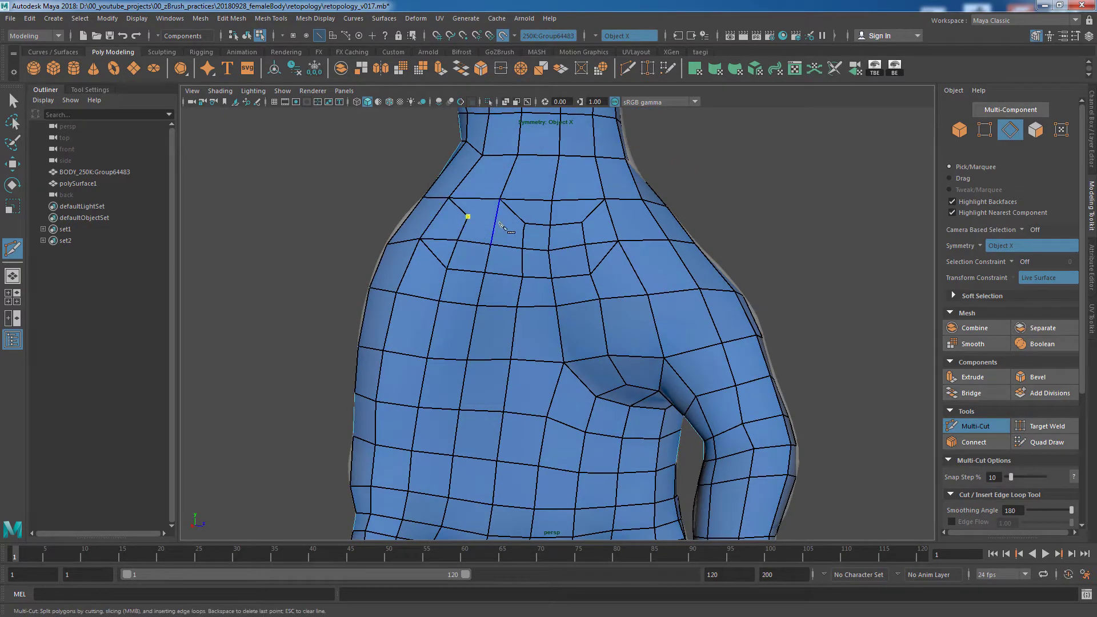
right_click_drag(503, 204, 579, 252, "shift")
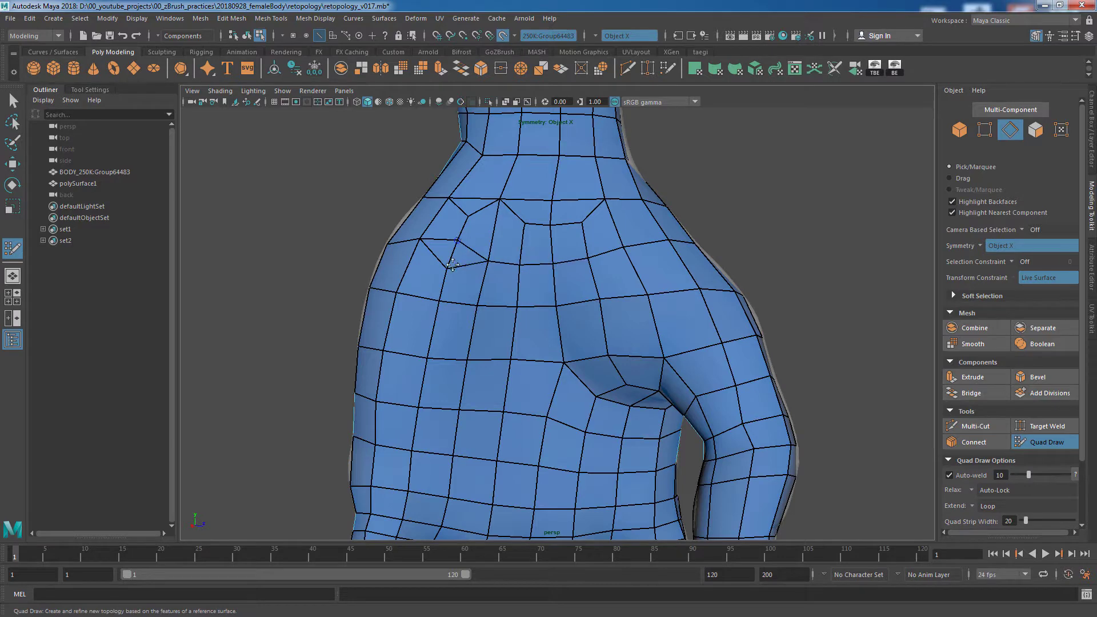
Step: Orbit and zoom to review the torso, neck and arm
left_click_drag(452, 264, 631, 277, "alt")
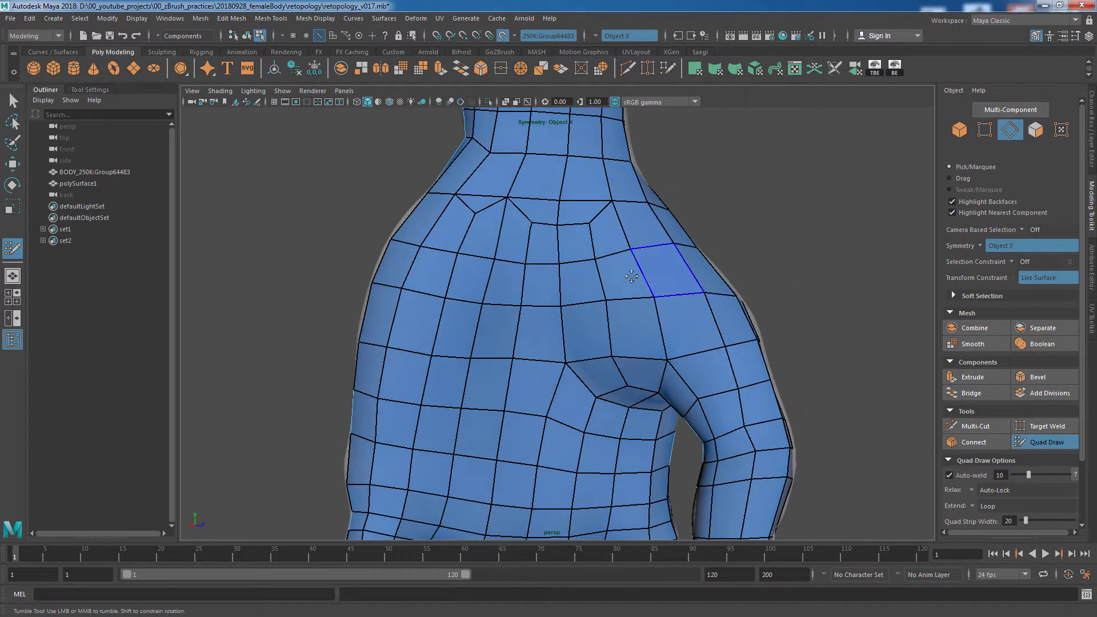
scroll(631, 277, "down", 3)
scroll(569, 256, "up", 3)
scroll(569, 256, "up", 2)
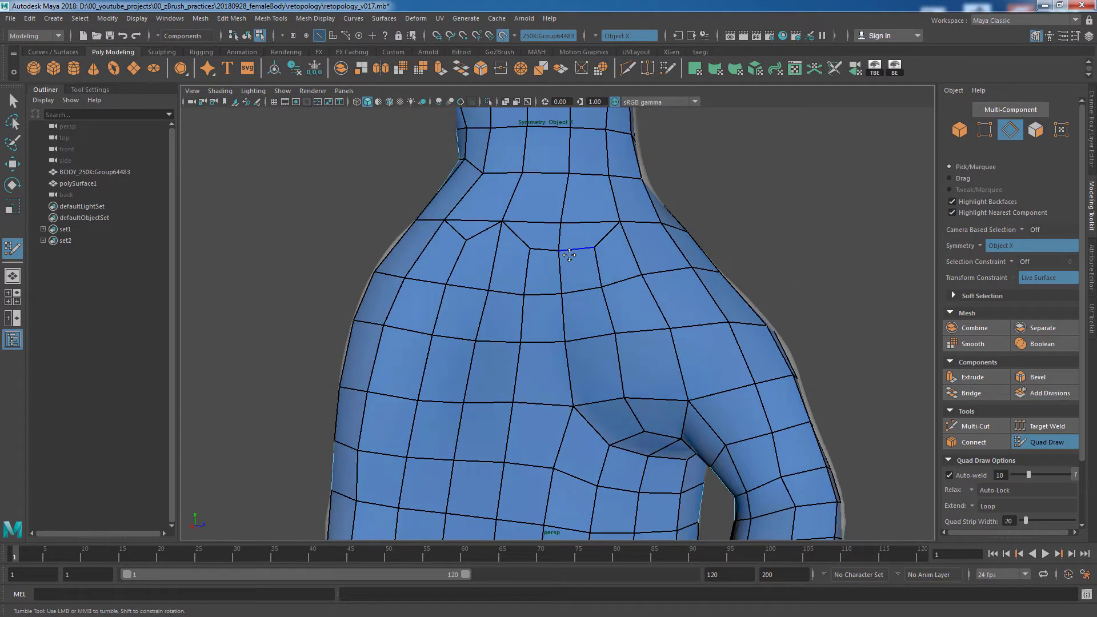
left_click_drag(543, 279, 552, 239, "alt")
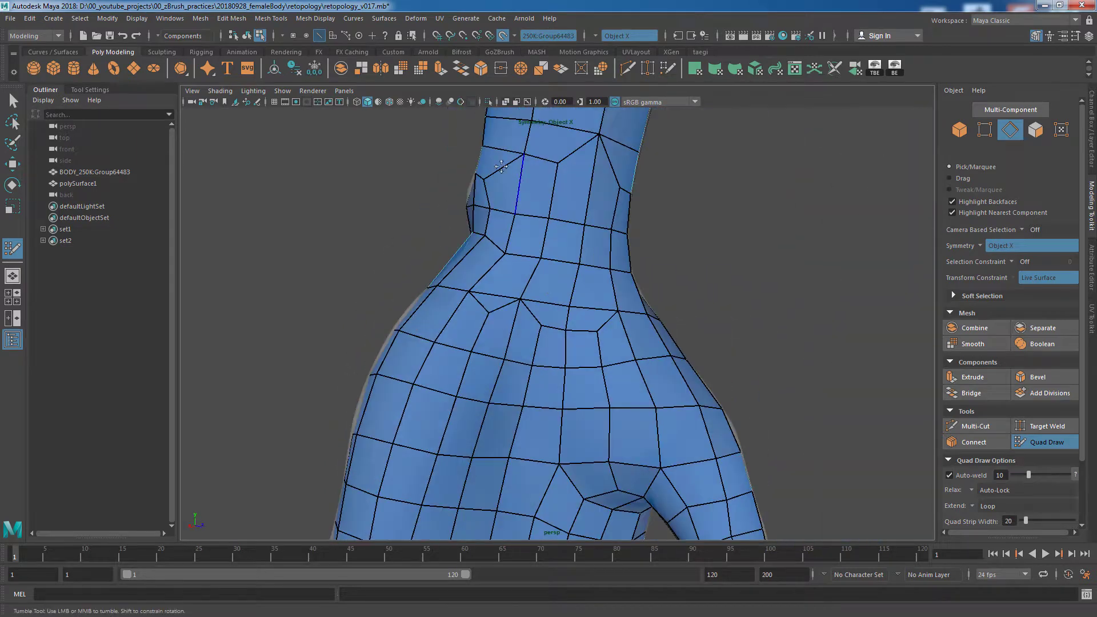
middle_click_drag(553, 239, 559, 282, "alt")
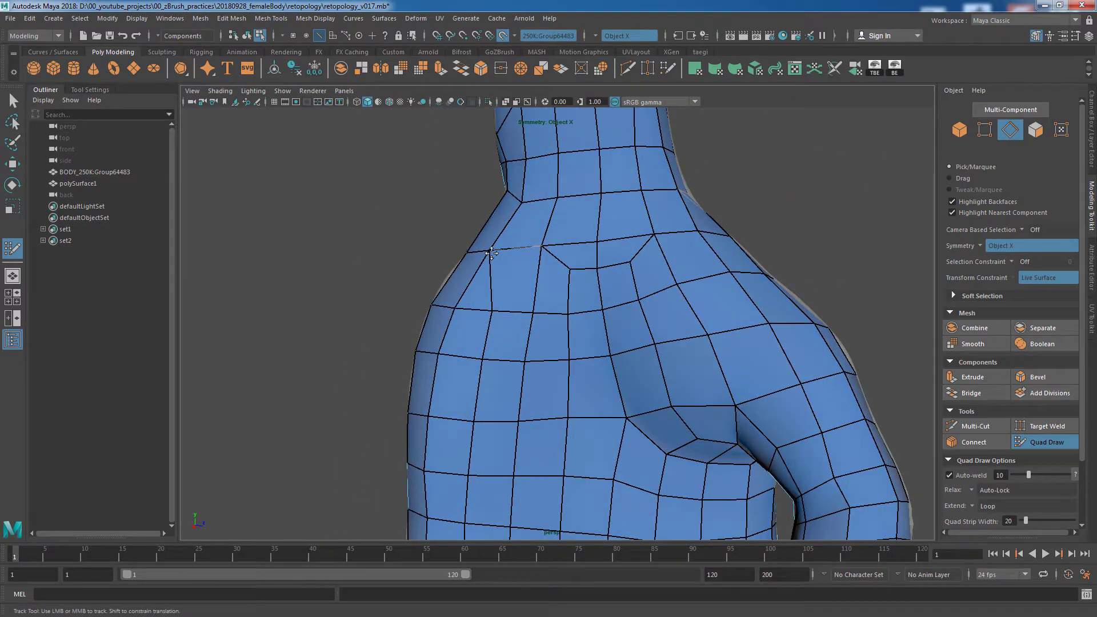
scroll(509, 274, "down", 2)
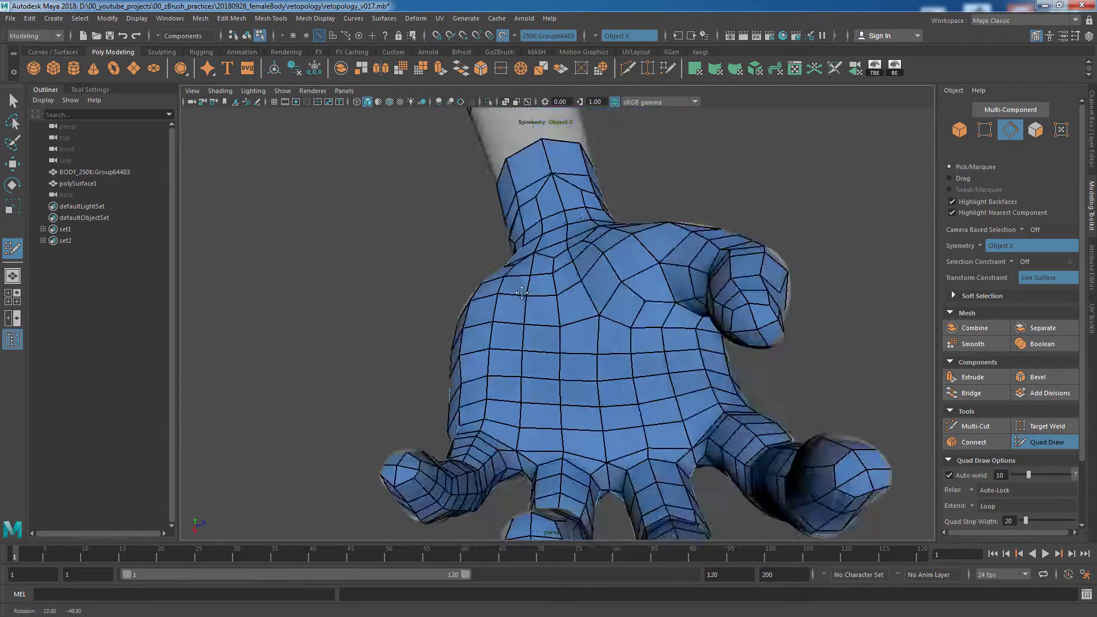
mouse_move(508, 274)
left_mouse_down("alt")
mouse_move(698, 341)
mouse_move(716, 367)
mouse_move(852, 429)
mouse_move(696, 447)
mouse_move(786, 428)
mouse_move(686, 377)
mouse_move(612, 322)
mouse_move(524, 288)
left_mouse_up("alt")
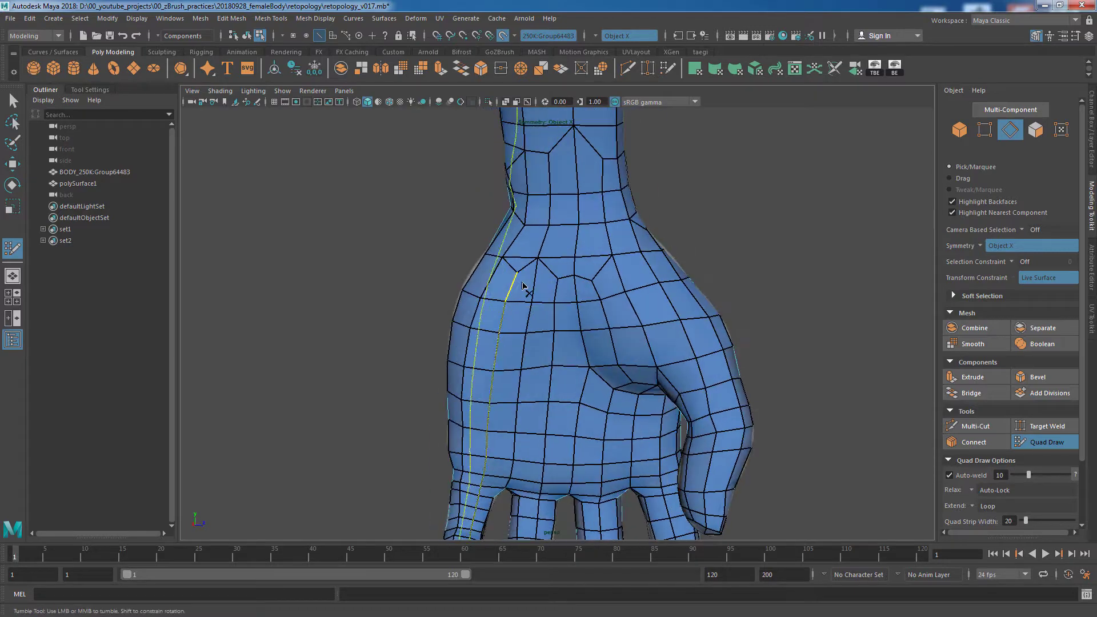
Step: Orbit around the hip, buttock and thigh to inspect the holes in the retopo mesh
left_click_drag(829, 241, 734, 240, "alt")
mouse_move(767, 279)
left_mouse_down("alt")
mouse_move(813, 292)
mouse_move(588, 270)
left_mouse_up("alt")
left_click_drag(754, 272, 641, 273, "alt")
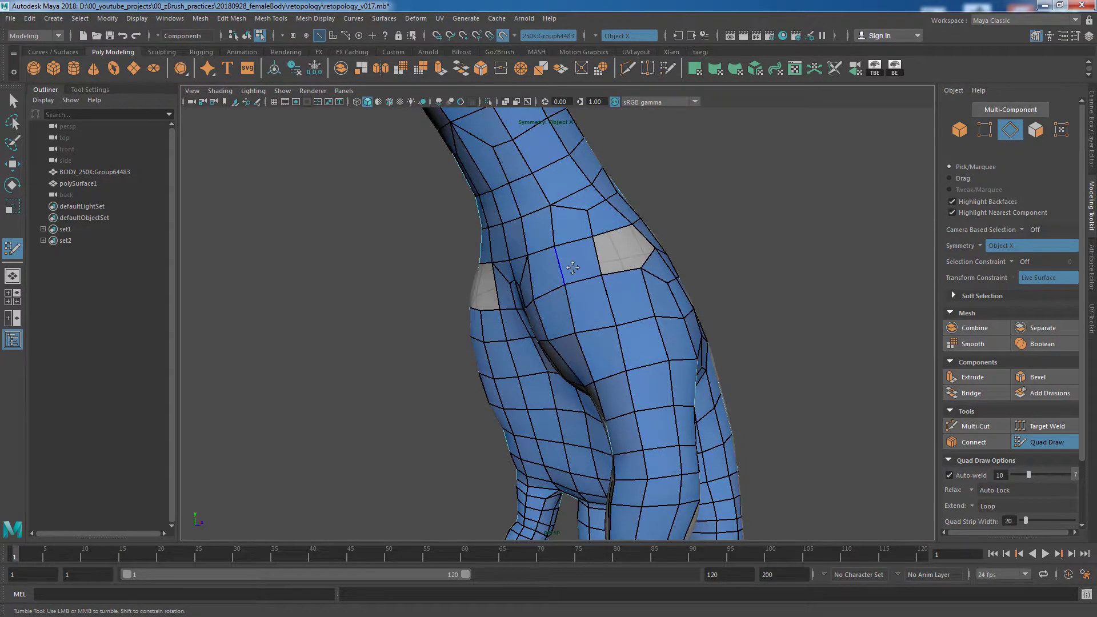
left_click_drag(572, 268, 668, 271, "alt")
left_click_drag(587, 291, 593, 270, "alt")
left_click_drag(523, 313, 614, 315, "alt")
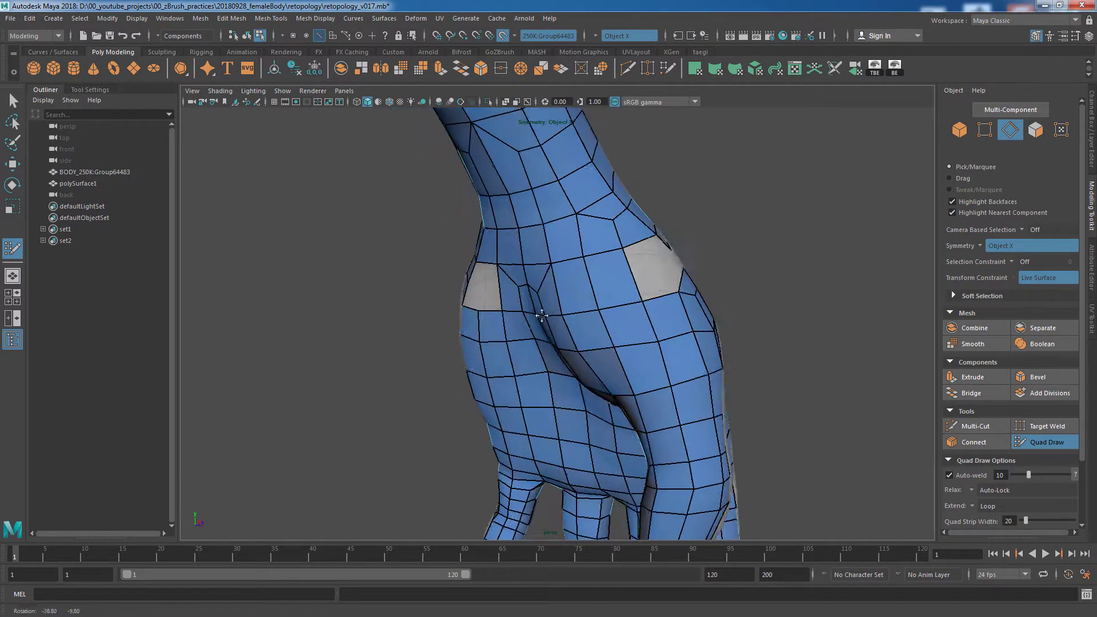
mouse_move(542, 298)
left_mouse_down("alt")
mouse_move(835, 313)
mouse_move(600, 297)
left_mouse_up("alt")
mouse_move(520, 293)
left_mouse_down("alt")
mouse_move(715, 333)
mouse_move(877, 321)
mouse_move(808, 330)
mouse_move(860, 350)
mouse_move(513, 346)
left_mouse_up("alt")
mouse_move(673, 291)
left_mouse_down("alt")
mouse_move(543, 297)
mouse_move(891, 304)
mouse_move(907, 277)
mouse_move(745, 286)
mouse_move(824, 305)
mouse_move(616, 331)
left_mouse_up("alt")
right_click_drag(616, 330, 616, 331, "shift")
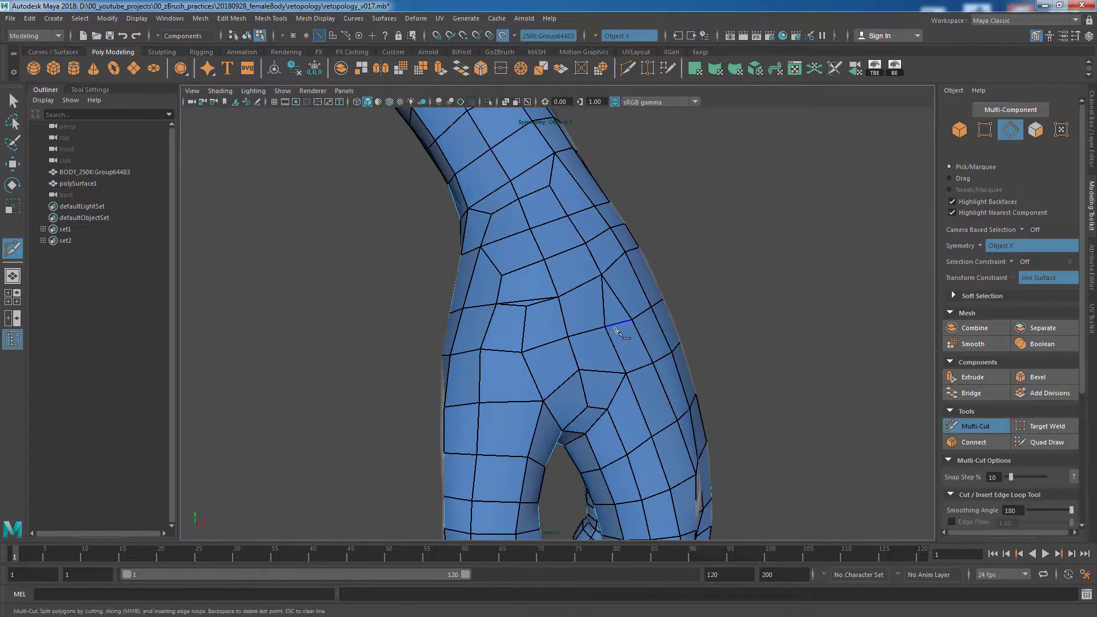
right_click_drag(576, 298, 530, 283, "shift")
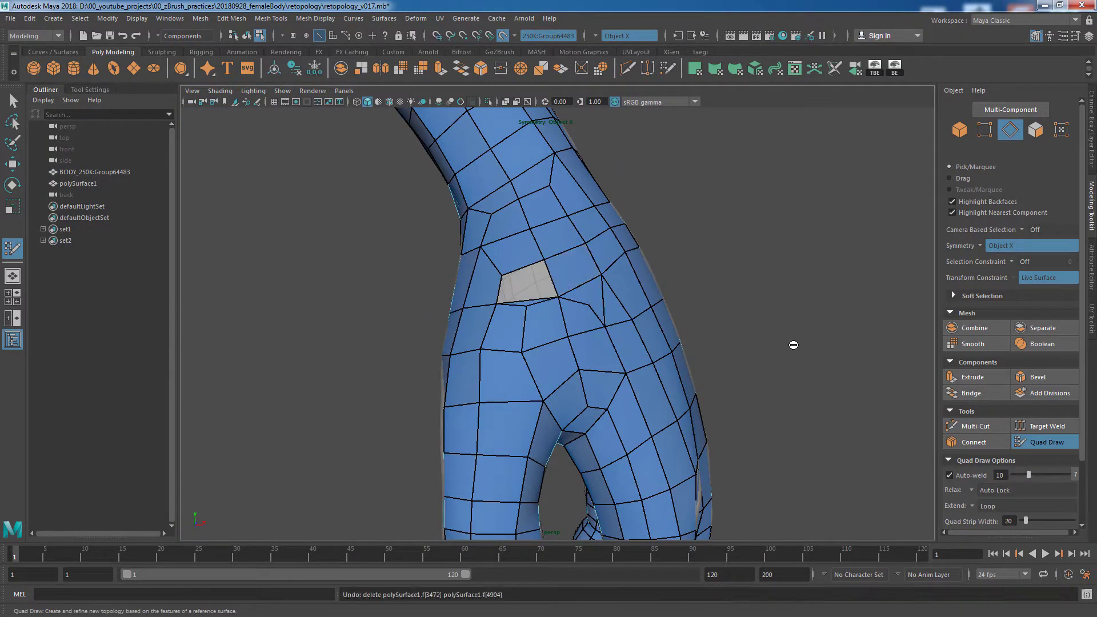
mouse_move(793, 345)
left_mouse_down("alt")
mouse_move(703, 360)
mouse_move(761, 355)
mouse_move(630, 330)
left_mouse_up("alt")
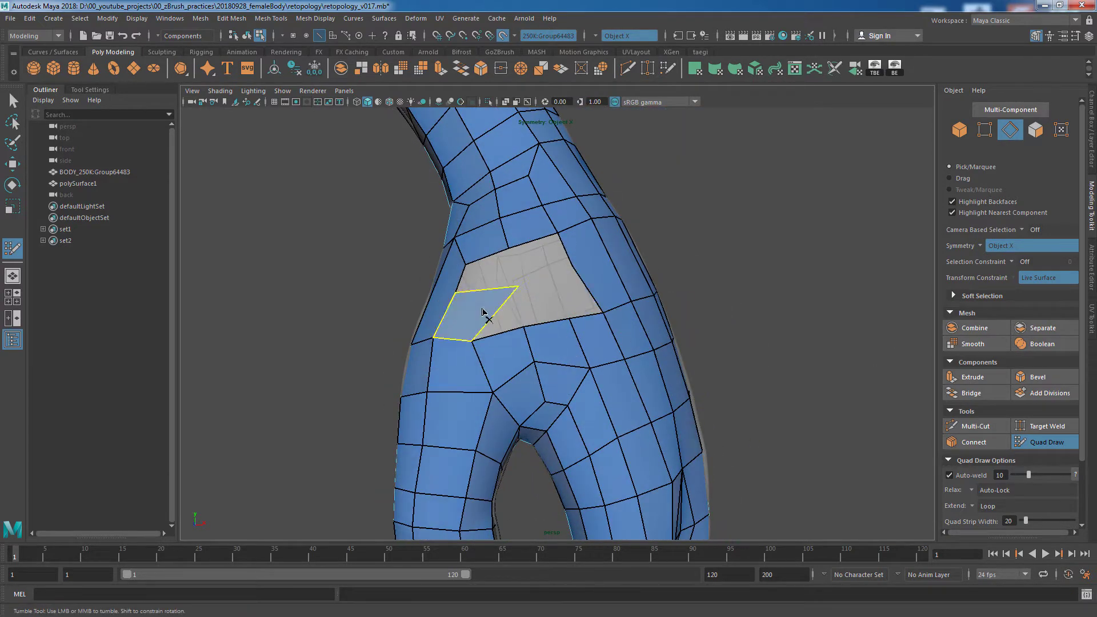
mouse_move(483, 312)
left_mouse_down("alt")
mouse_move(708, 326)
mouse_move(673, 299)
mouse_move(410, 289)
mouse_move(741, 313)
mouse_move(392, 280)
mouse_move(752, 282)
mouse_move(786, 338)
mouse_move(685, 297)
mouse_move(830, 272)
mouse_move(579, 262)
mouse_move(801, 311)
mouse_move(825, 297)
mouse_move(618, 246)
mouse_move(740, 308)
mouse_move(554, 275)
left_mouse_up("alt")
mouse_move(578, 239)
left_mouse_down("alt")
mouse_move(752, 275)
mouse_move(718, 276)
mouse_move(725, 284)
left_mouse_up("alt")
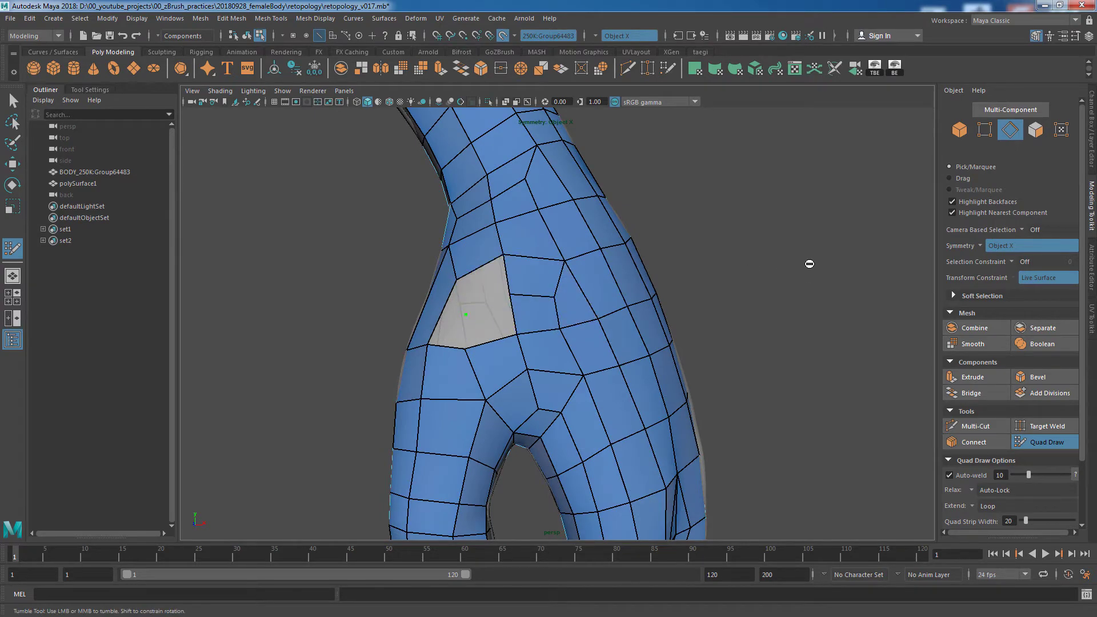
mouse_move(696, 285)
left_mouse_down("alt")
mouse_move(676, 289)
mouse_move(808, 289)
mouse_move(578, 237)
mouse_move(743, 274)
mouse_move(779, 306)
mouse_move(572, 309)
mouse_move(530, 323)
mouse_move(788, 350)
mouse_move(698, 331)
mouse_move(726, 328)
mouse_move(626, 290)
left_mouse_up("alt")
Step: Cut a new edge across the hip faces, then delete a poor face to open a hole
left_click(976, 426)
left_click(541, 311)
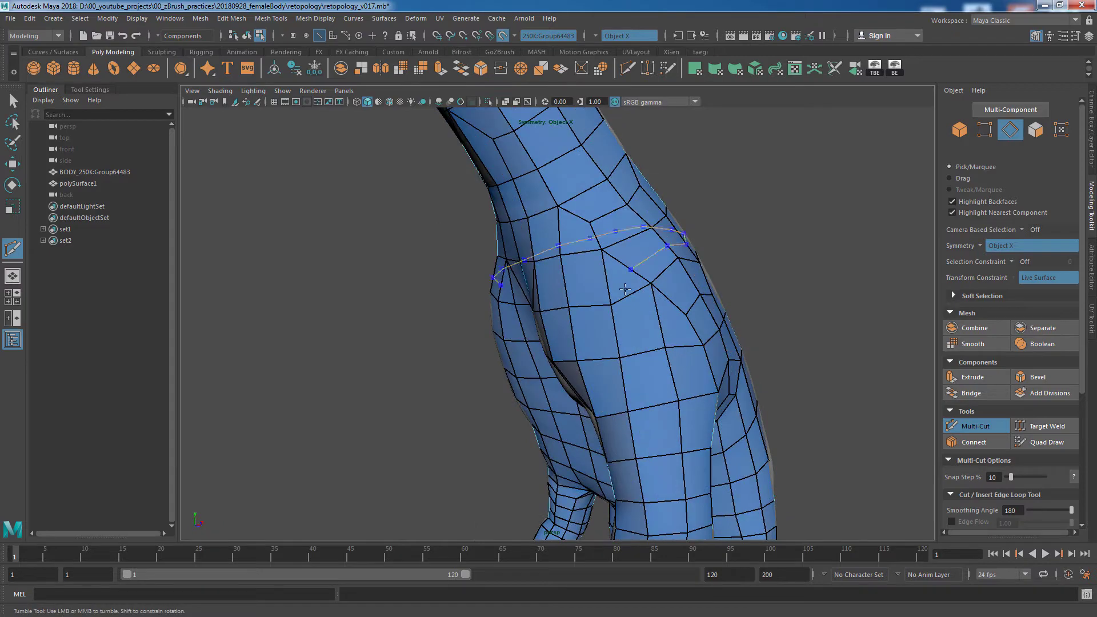
left_click(1054, 444)
left_click(643, 319, "ctrl+shift")
Step: Orbit around the new grey hole on the hip, ending at the back view
mouse_move(865, 301)
left_mouse_down("alt")
mouse_move(533, 253)
mouse_move(711, 299)
mouse_move(842, 282)
mouse_move(782, 289)
left_mouse_up("alt")
right_click_drag(781, 289, 574, 274, "alt")
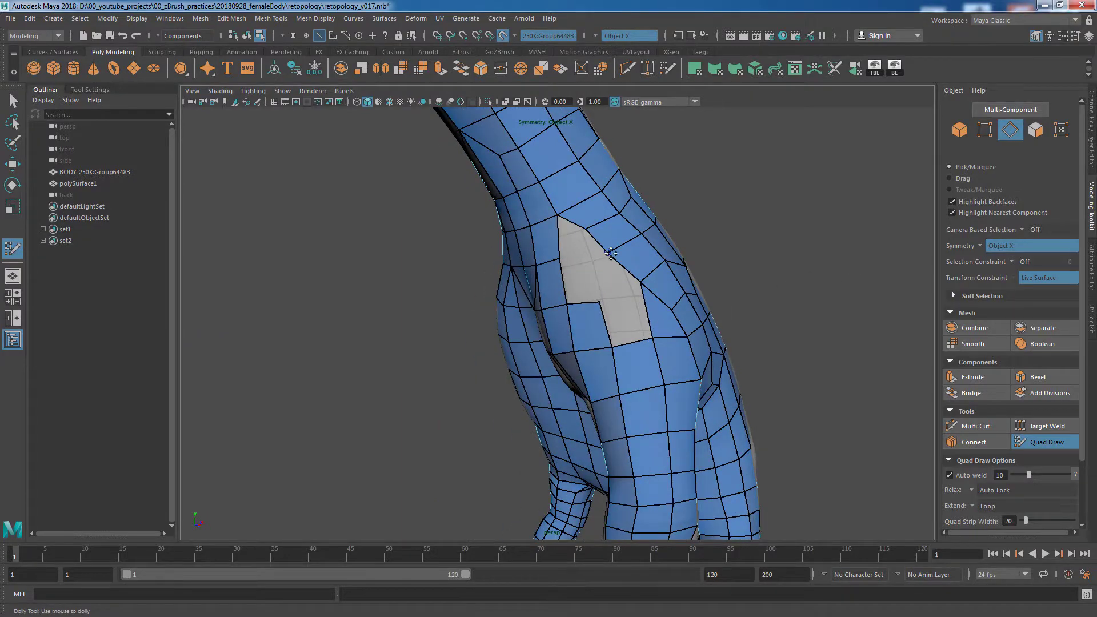
left_click_drag(611, 253, 752, 288, "alt")
mouse_move(576, 330)
left_mouse_down("alt")
mouse_move(844, 294)
mouse_move(631, 261)
mouse_move(778, 319)
mouse_move(595, 240)
left_mouse_up("alt")
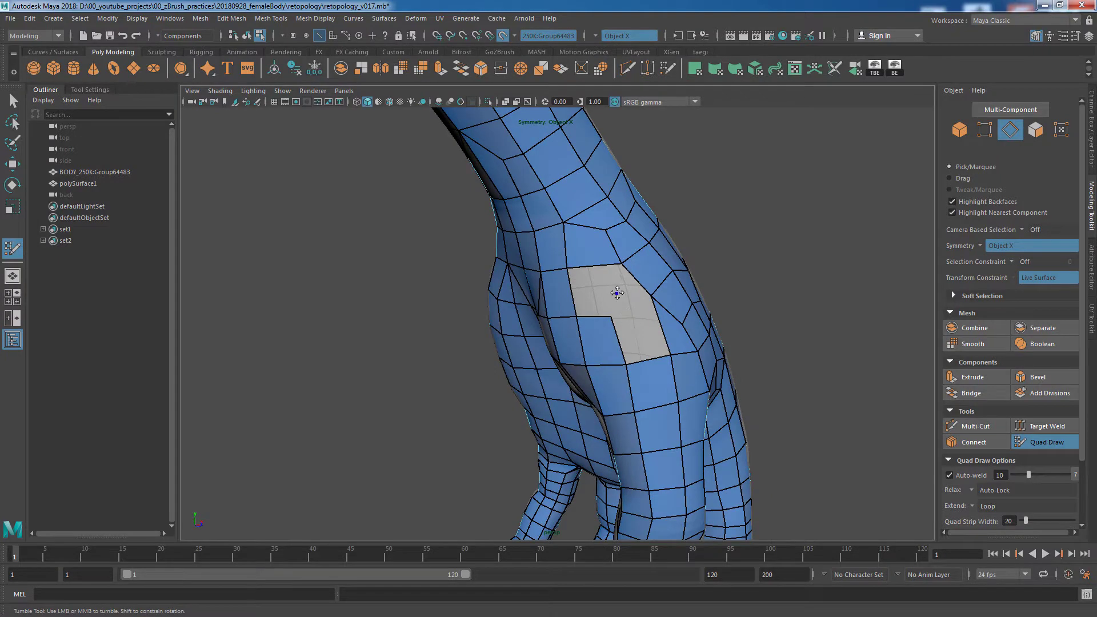
mouse_move(642, 329)
left_mouse_down("alt")
mouse_move(762, 336)
mouse_move(588, 293)
left_mouse_up("alt")
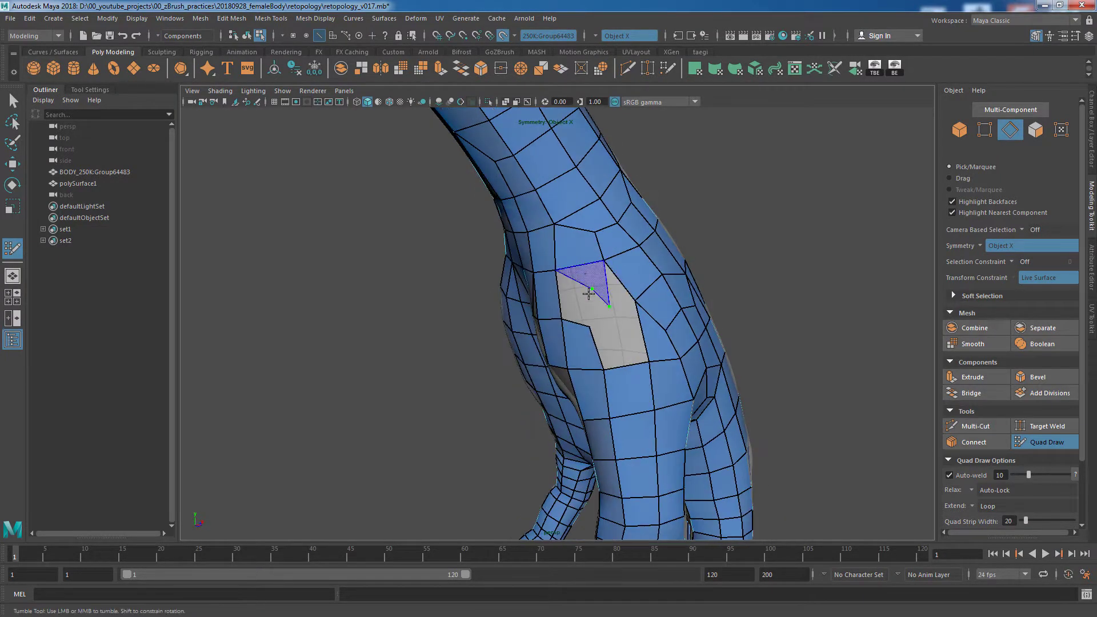
mouse_move(818, 324)
left_mouse_down("alt")
mouse_move(873, 262)
mouse_move(789, 314)
mouse_move(709, 312)
left_mouse_up("alt")
left_click_drag(572, 311, 833, 332, "alt")
left_click_drag(820, 268, 612, 247, "alt")
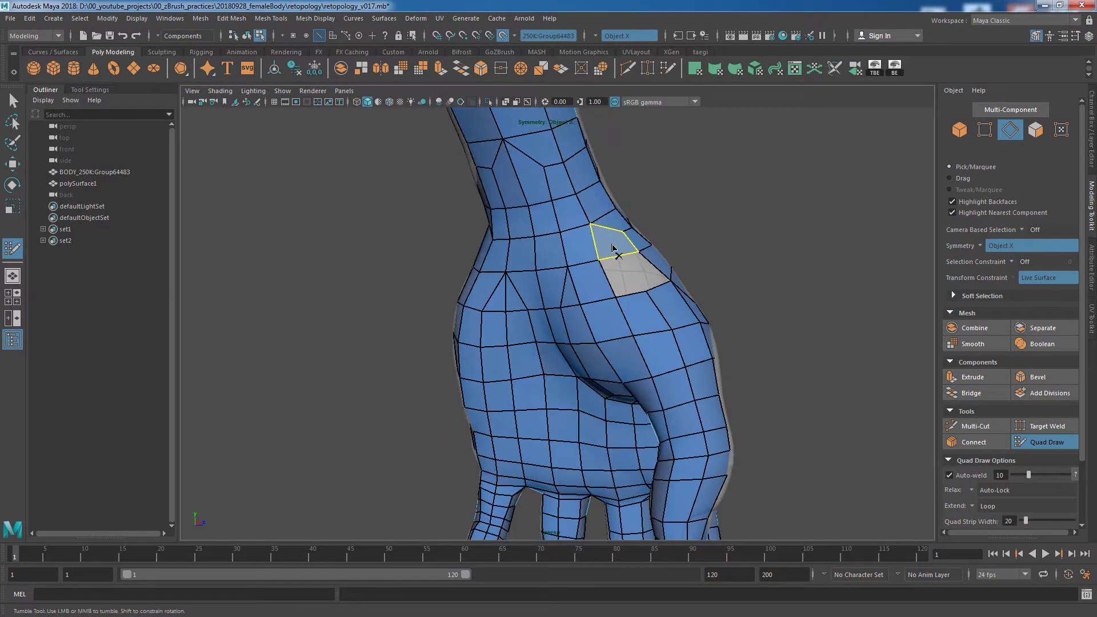
left_click_drag(799, 282, 580, 303, "alt")
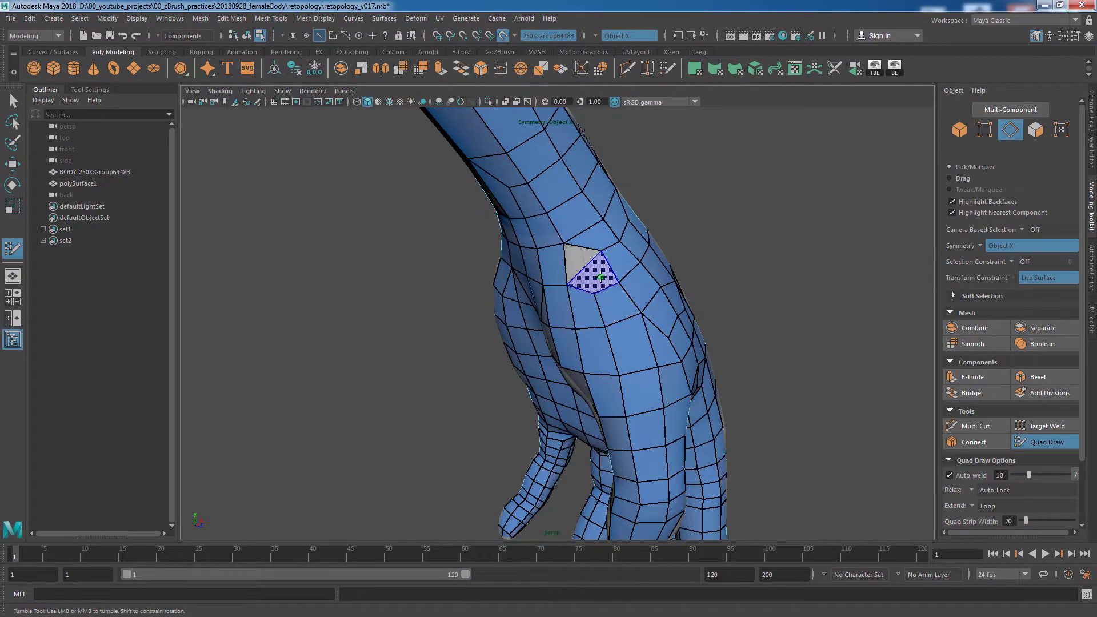
left_click_drag(758, 259, 969, 421, "alt")
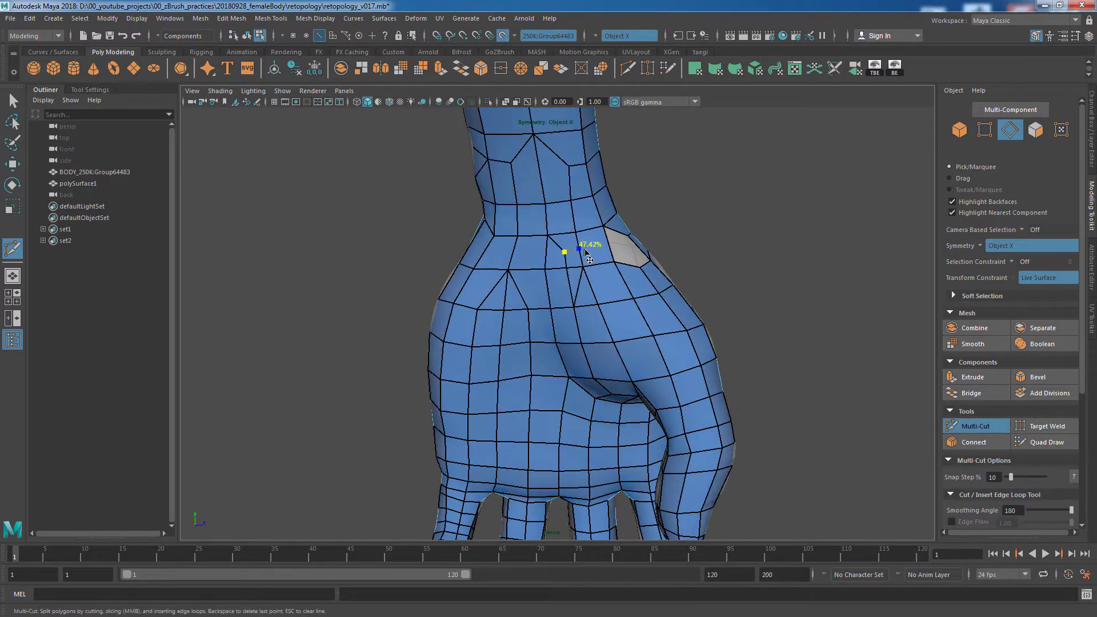
Step: Start a Multi-Cut edge across the back-waist faces just above the buttocks
mouse_move(586, 252)
left_mouse_down("alt")
mouse_move(738, 258)
mouse_move(775, 278)
left_mouse_up("alt")
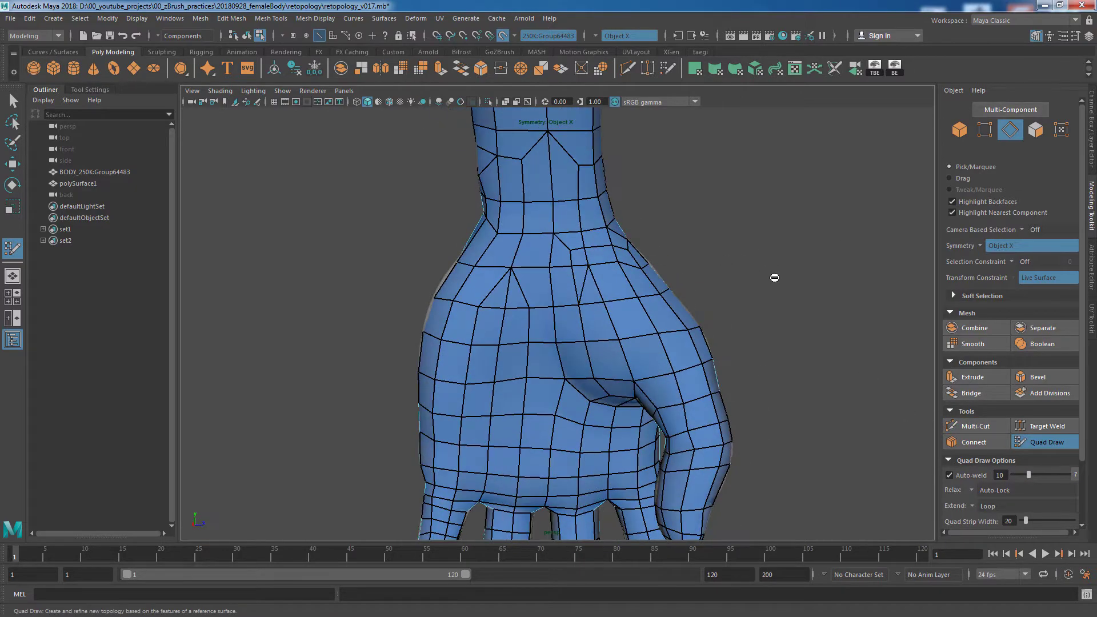
left_click_drag(694, 284, 742, 267, "alt")
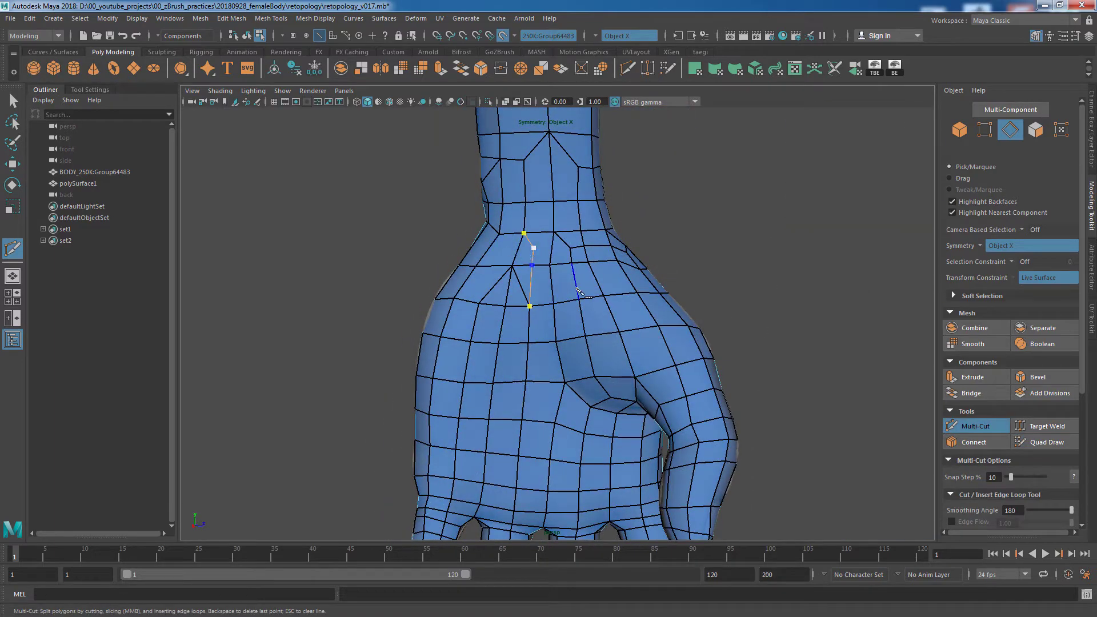
left_click_drag(581, 295, 680, 306, "alt")
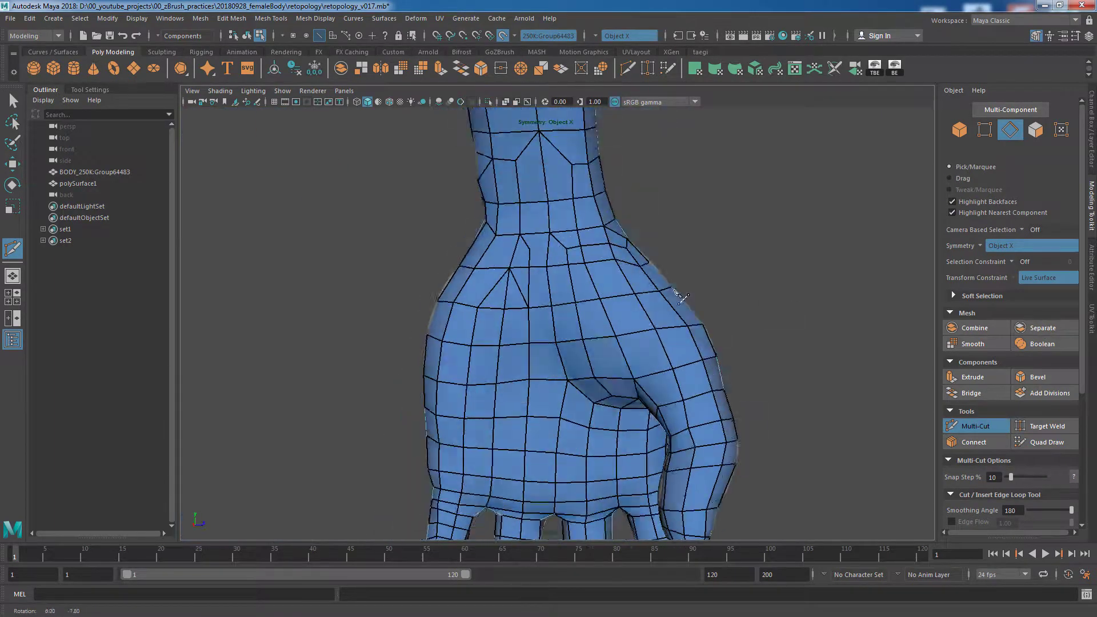
scroll(797, 334, "up", 3)
left_click_drag(798, 334, 728, 351, "alt")
right_click_drag(728, 351, 728, 351, "shift")
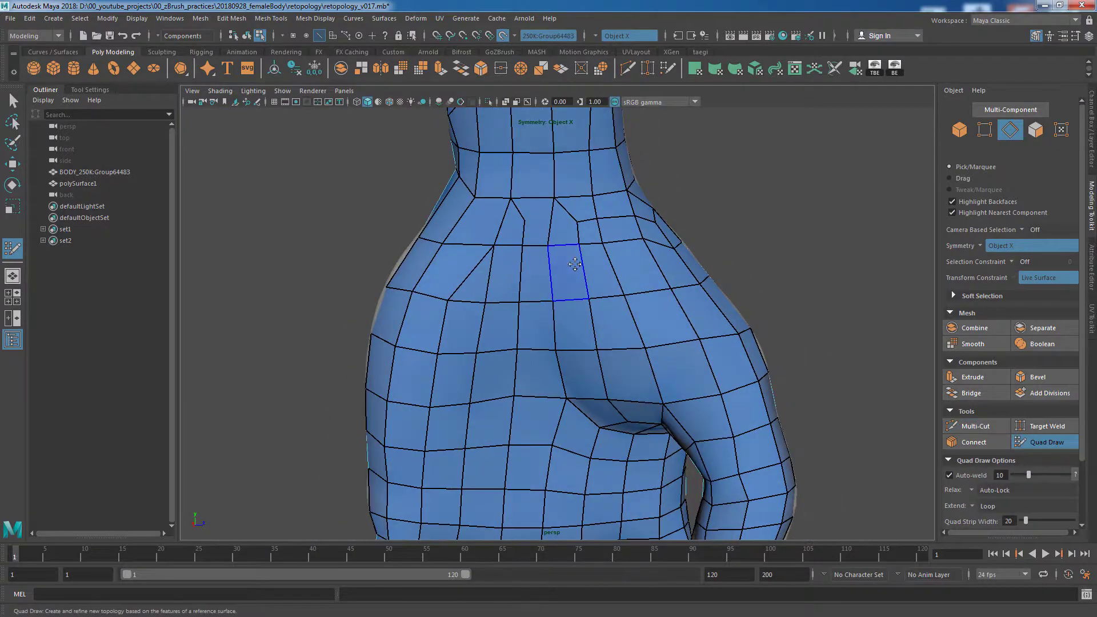
left_click_drag(767, 240, 686, 257, "alt")
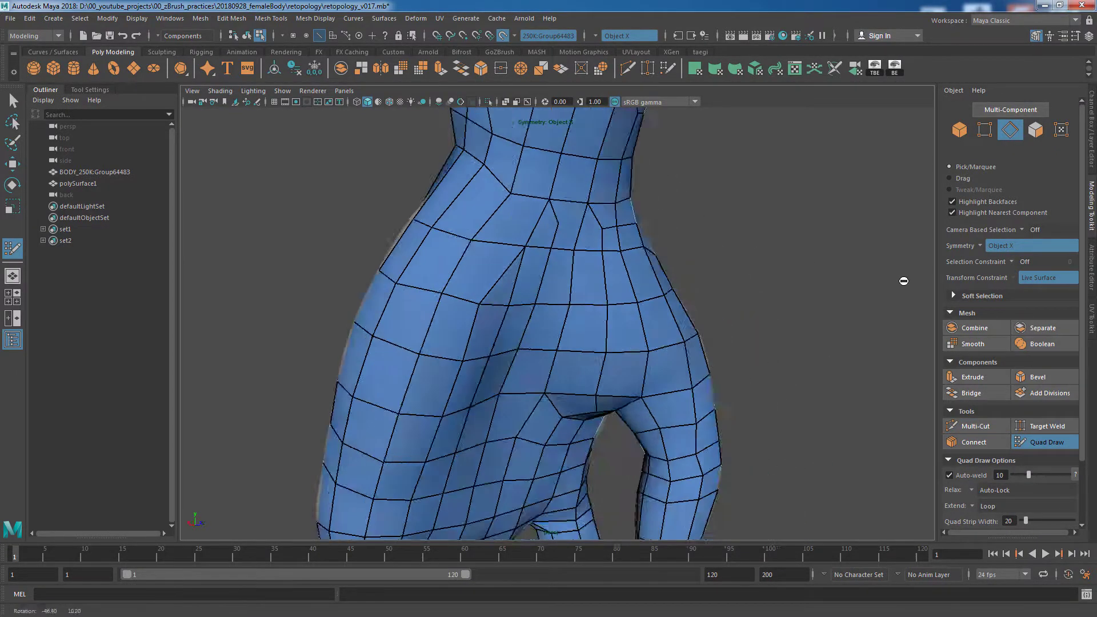
right_click_drag(515, 274, 491, 251, "shift")
left_click(451, 292)
mouse_move(521, 235)
left_mouse_down("alt")
mouse_move(565, 212)
mouse_move(535, 232)
mouse_move(657, 266)
mouse_move(839, 267)
mouse_move(520, 220)
left_mouse_up("alt")
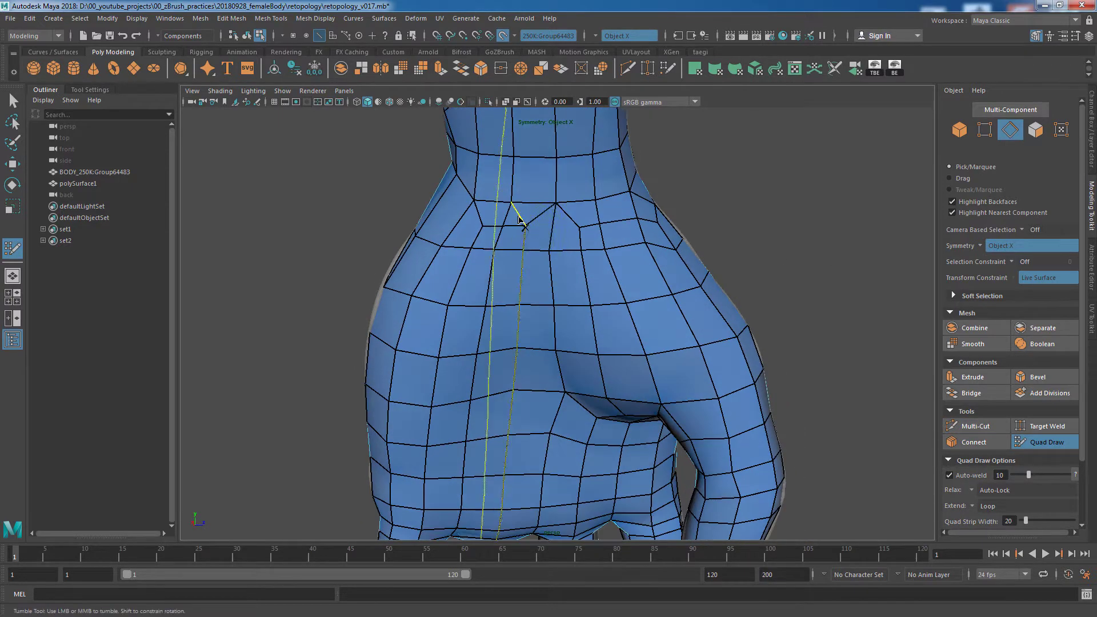
Step: Isolate the retopo mesh with Ctrl+1 and fix the stray back-waist edges
key("q")
key("ctrl+1")
right_click(507, 245)
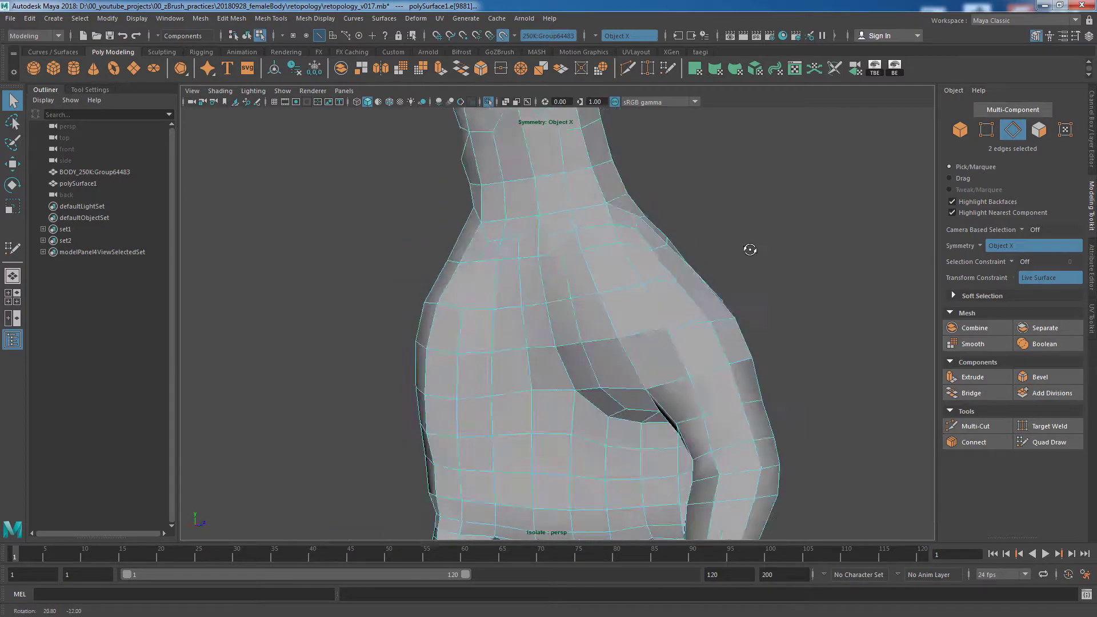
mouse_move(752, 247)
left_mouse_down("alt")
mouse_move(830, 278)
mouse_move(814, 304)
mouse_move(516, 289)
mouse_move(779, 320)
mouse_move(629, 307)
mouse_move(566, 372)
mouse_move(448, 453)
mouse_move(764, 409)
mouse_move(613, 282)
mouse_move(676, 272)
mouse_move(600, 293)
mouse_move(679, 295)
mouse_move(718, 343)
mouse_move(725, 372)
mouse_move(649, 404)
left_mouse_up("alt")
left_click(983, 429)
key("q")
left_click(1092, 268)
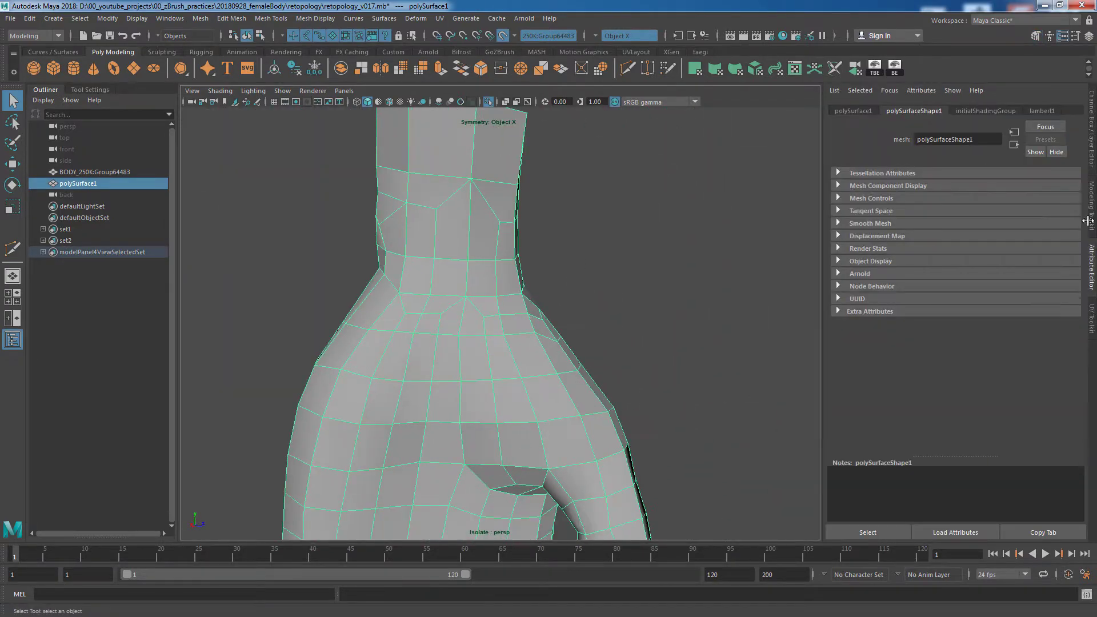
left_click(1088, 220)
Step: Relax the Quad Draw quads across the torso and back of the hips
left_click_drag(601, 286, 550, 287, "alt")
mouse_move(394, 325)
left_mouse_down("alt")
mouse_move(884, 367)
mouse_move(639, 283)
left_mouse_up("alt")
left_click_drag(844, 286, 583, 183, "alt")
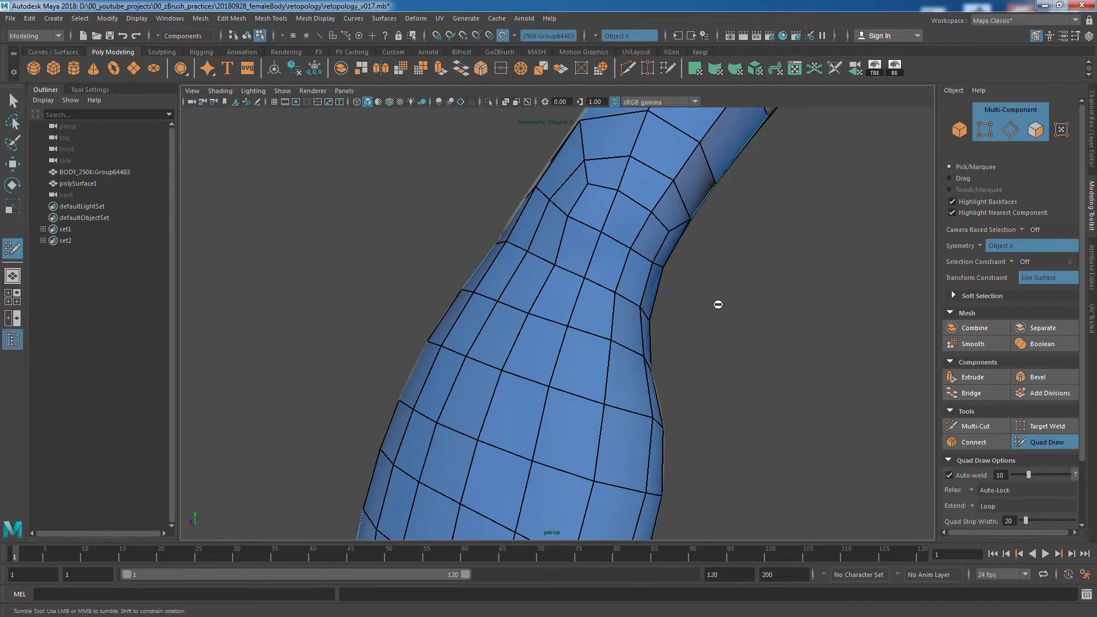
left_click_drag(718, 305, 930, 348, "alt")
mouse_move(711, 295)
left_mouse_down("alt")
mouse_move(631, 232)
mouse_move(774, 304)
mouse_move(609, 350)
left_mouse_up("alt")
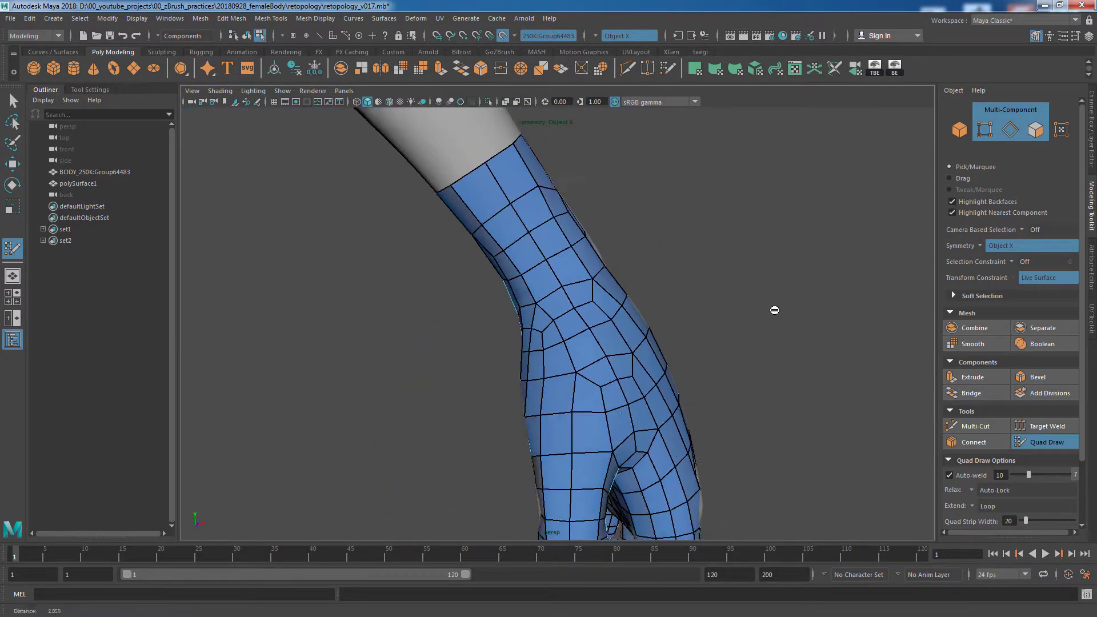
left_click_drag(775, 310, 812, 297, "alt")
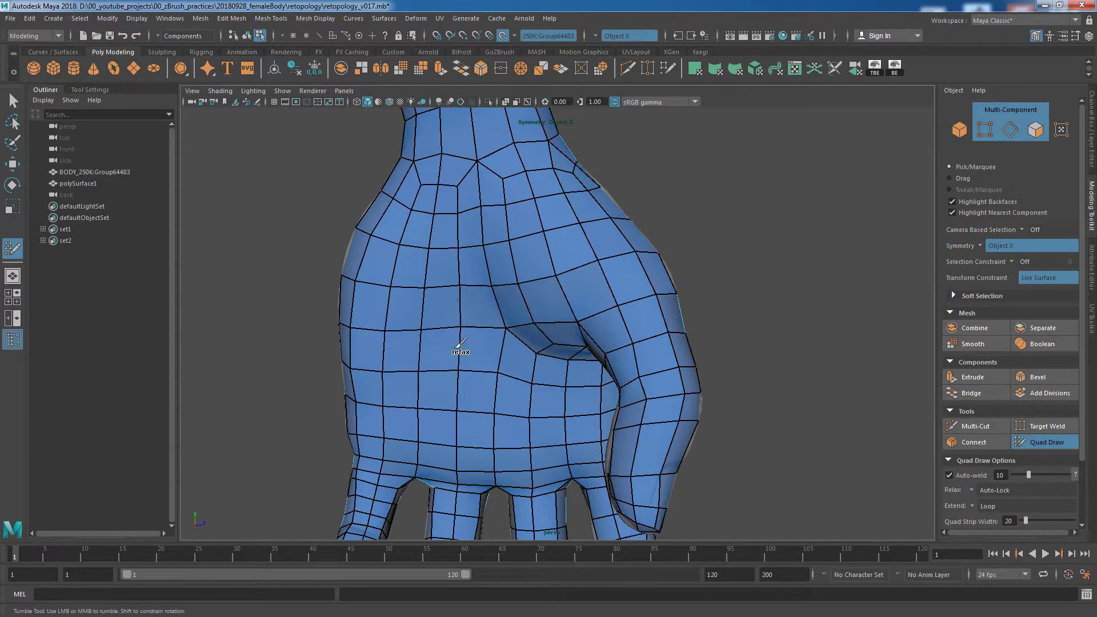
mouse_move(750, 266)
left_mouse_down("alt")
mouse_move(671, 351)
mouse_move(783, 341)
mouse_move(603, 372)
mouse_move(630, 297)
mouse_move(742, 336)
mouse_move(764, 372)
mouse_move(210, 289)
mouse_move(468, 304)
left_mouse_up("alt")
Step: Save the scene as retopology_v018 and frame the front pelvis triangles
key("ctrl+alt+s")
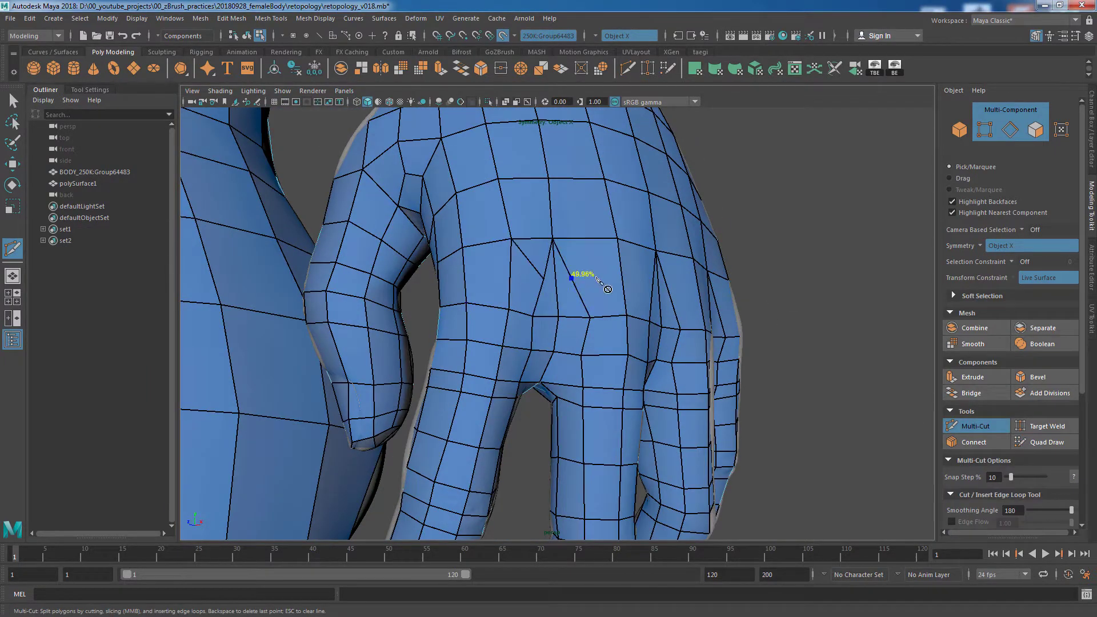
mouse_move(608, 290)
left_mouse_down("alt")
mouse_move(789, 347)
mouse_move(546, 343)
left_mouse_up("alt")
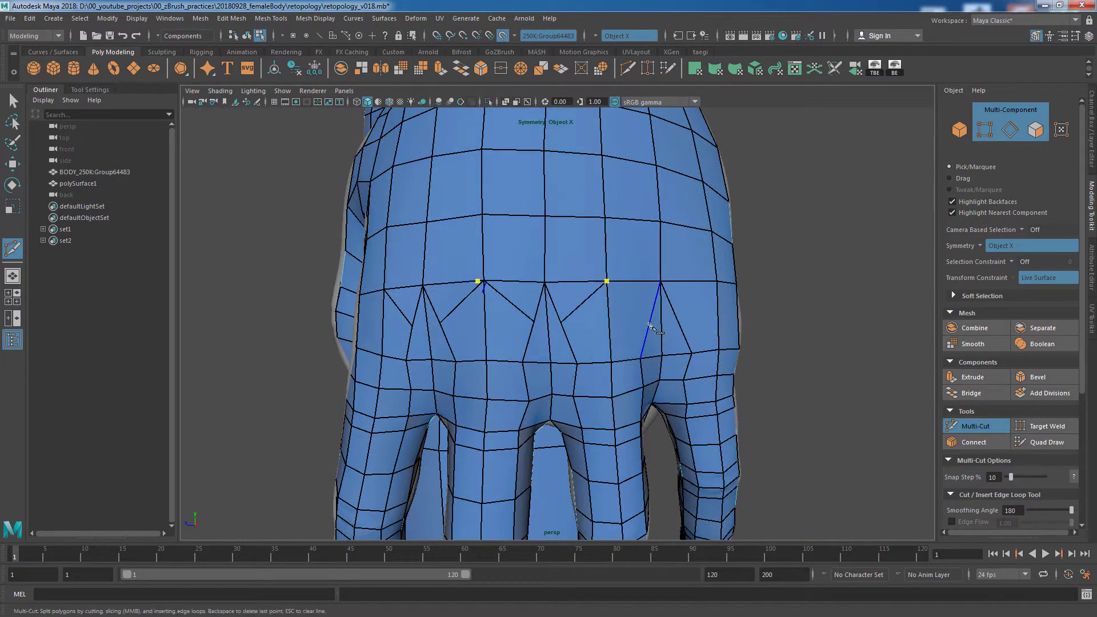
mouse_move(838, 320)
left_mouse_down("alt")
mouse_move(816, 379)
mouse_move(852, 384)
mouse_move(800, 371)
left_mouse_up("alt")
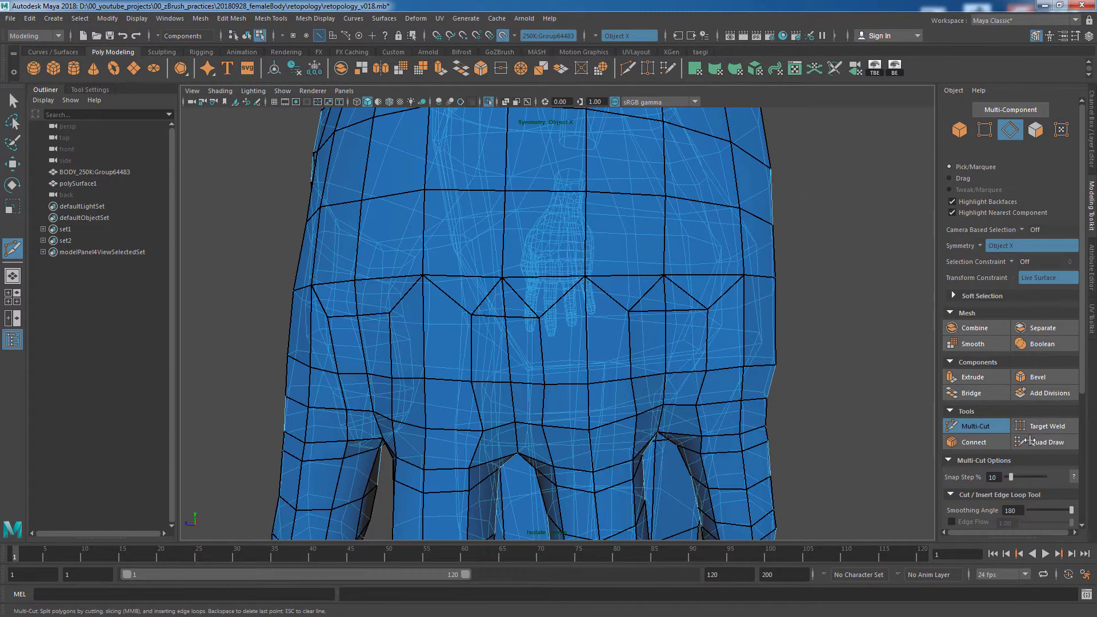
Step: Select the 10-edge loop across the pelvis and rework those quads with Quad Draw
key("q")
double_click(563, 289)
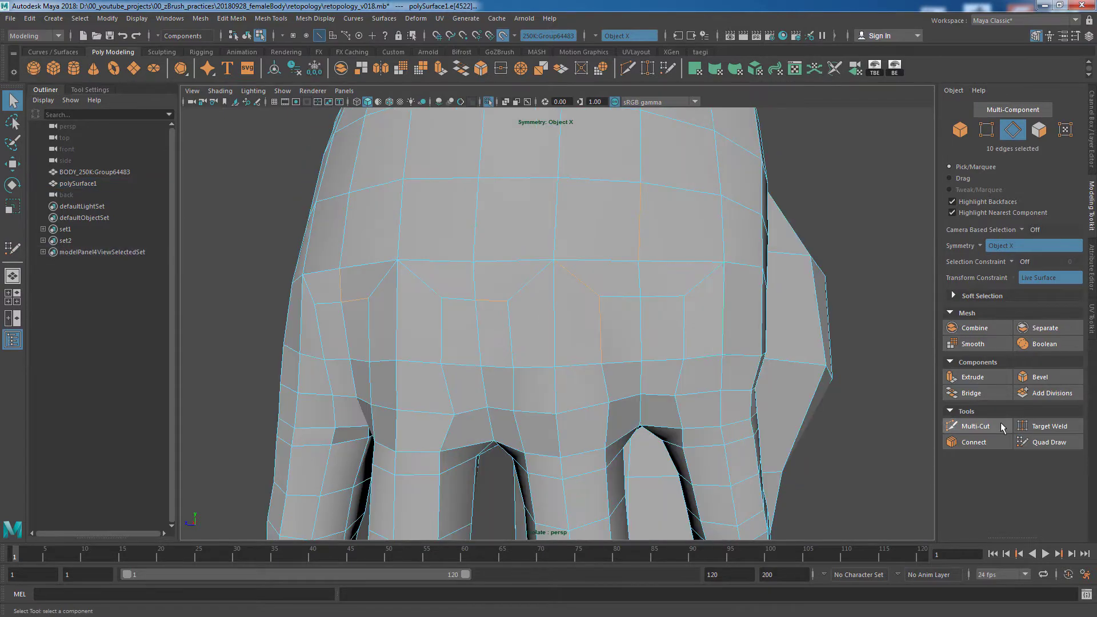
left_click(1049, 442)
left_click_drag(657, 314, 618, 326, "alt")
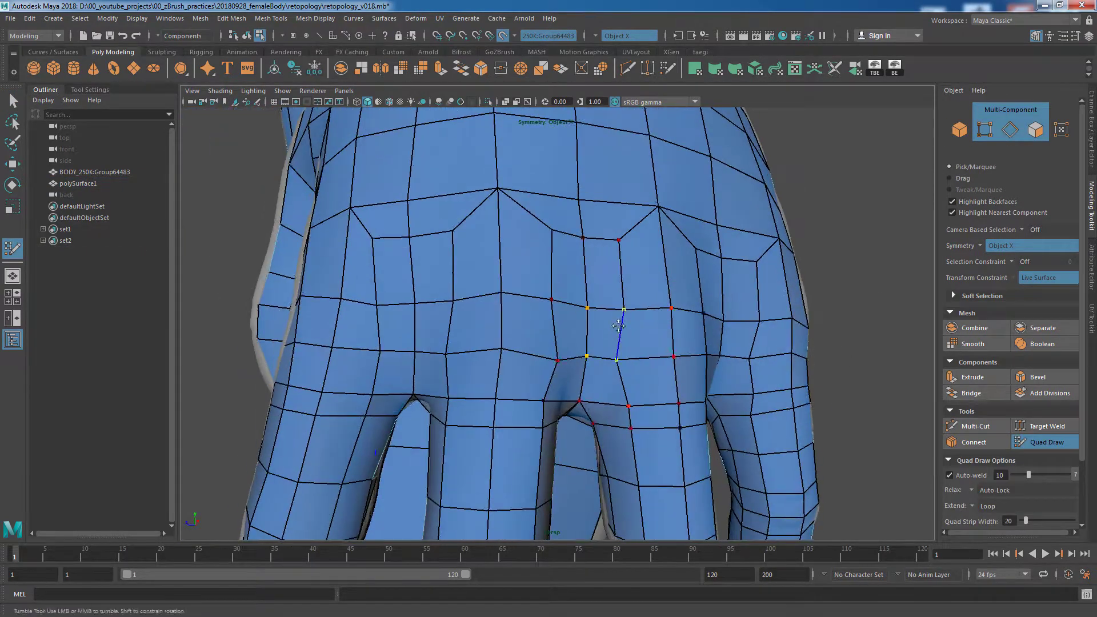
mouse_move(540, 332)
left_mouse_down("alt")
mouse_move(523, 320)
mouse_move(559, 299)
left_mouse_up("alt")
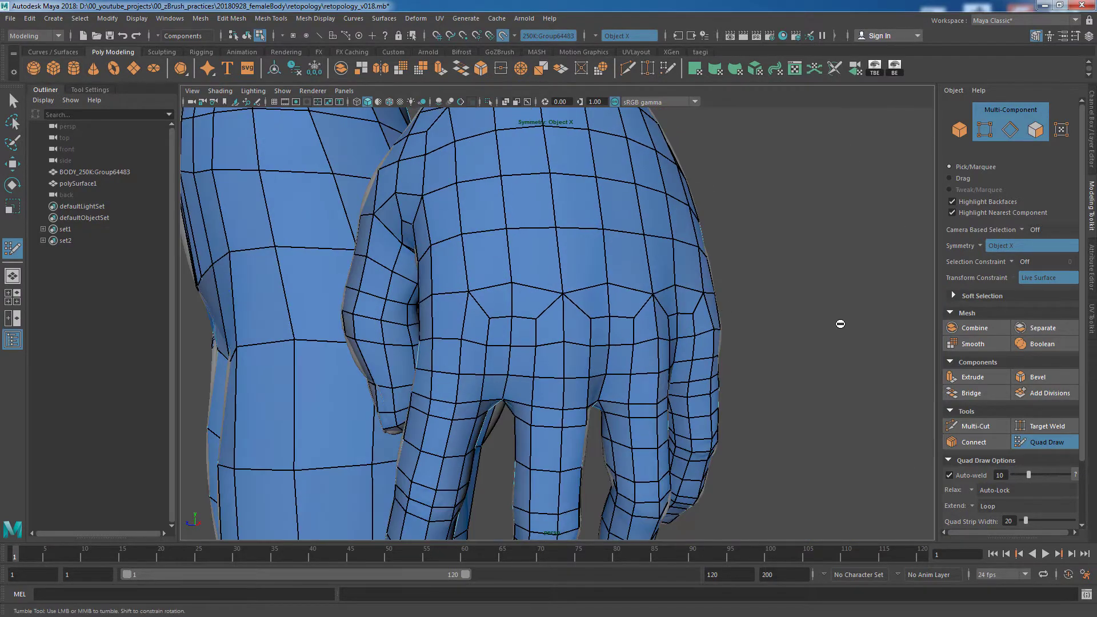
mouse_move(840, 324)
left_mouse_down("alt")
mouse_move(723, 314)
mouse_move(643, 321)
mouse_move(826, 309)
mouse_move(599, 339)
left_mouse_up("alt")
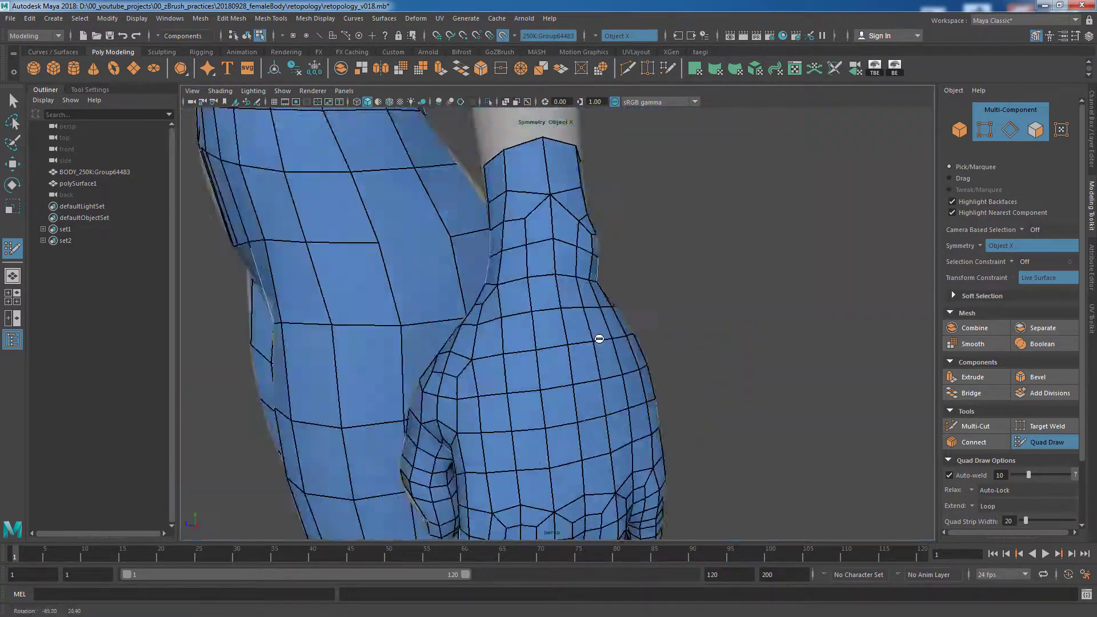
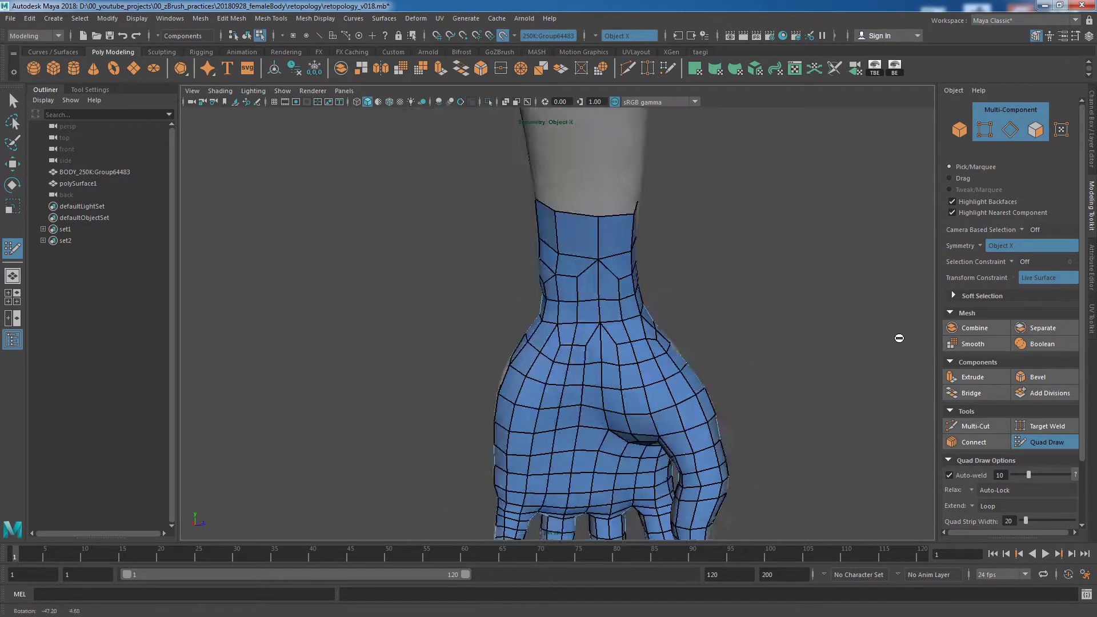
Step: Orbit and zoom around the hand to inspect the wrist topology
left_click_drag(748, 290, 934, 357, "alt")
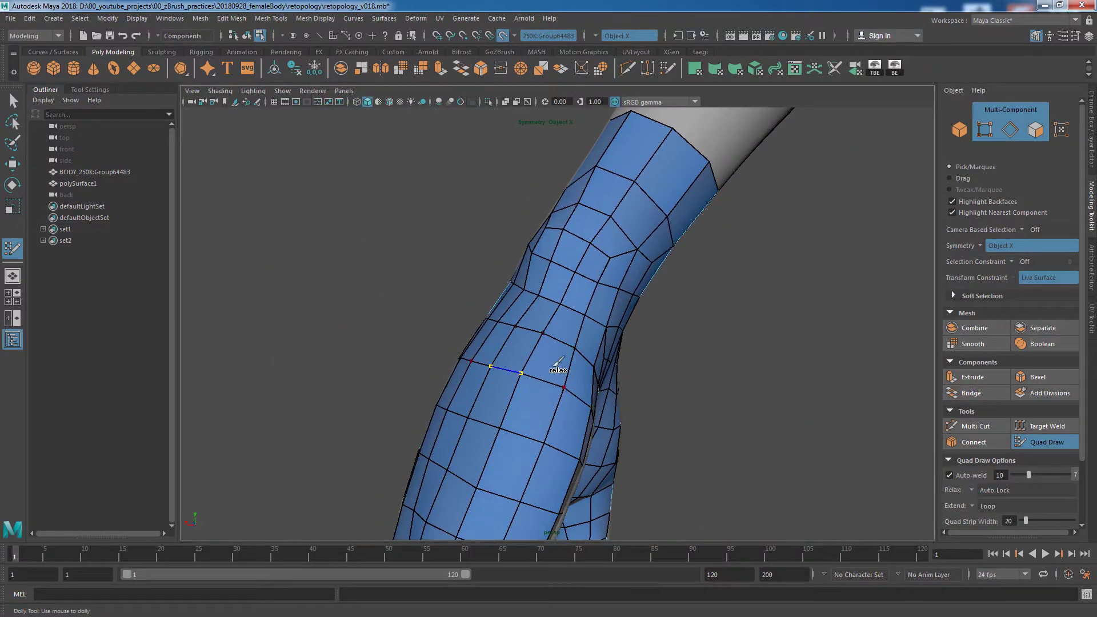
scroll(628, 372, "down", 3)
scroll(766, 389, "down", 3)
scroll(837, 416, "up", 5)
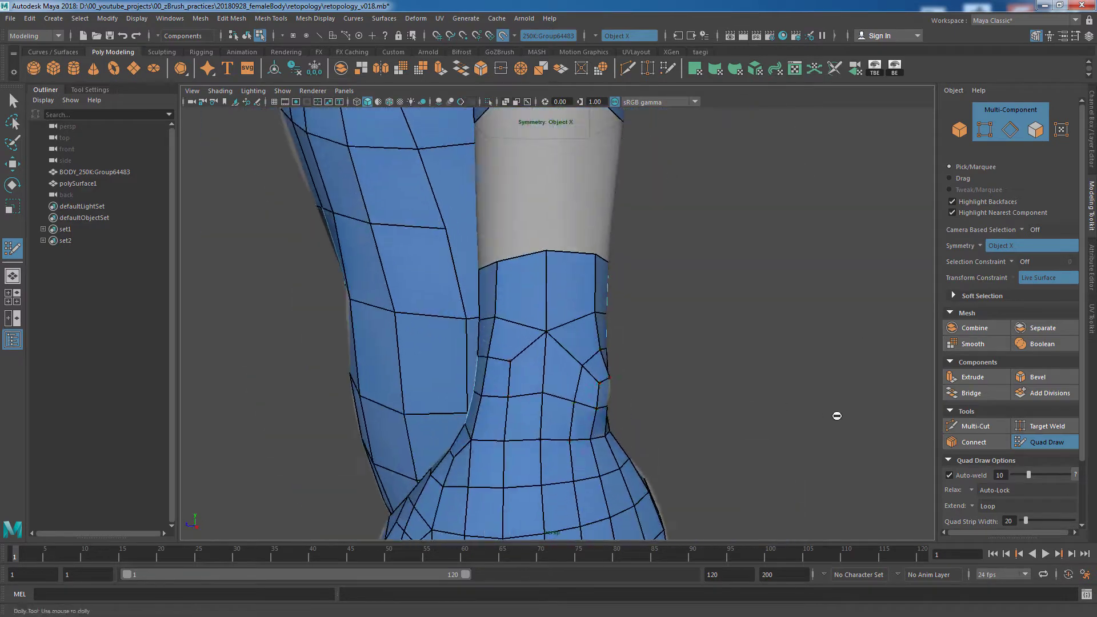
left_click_drag(691, 396, 537, 388, "alt")
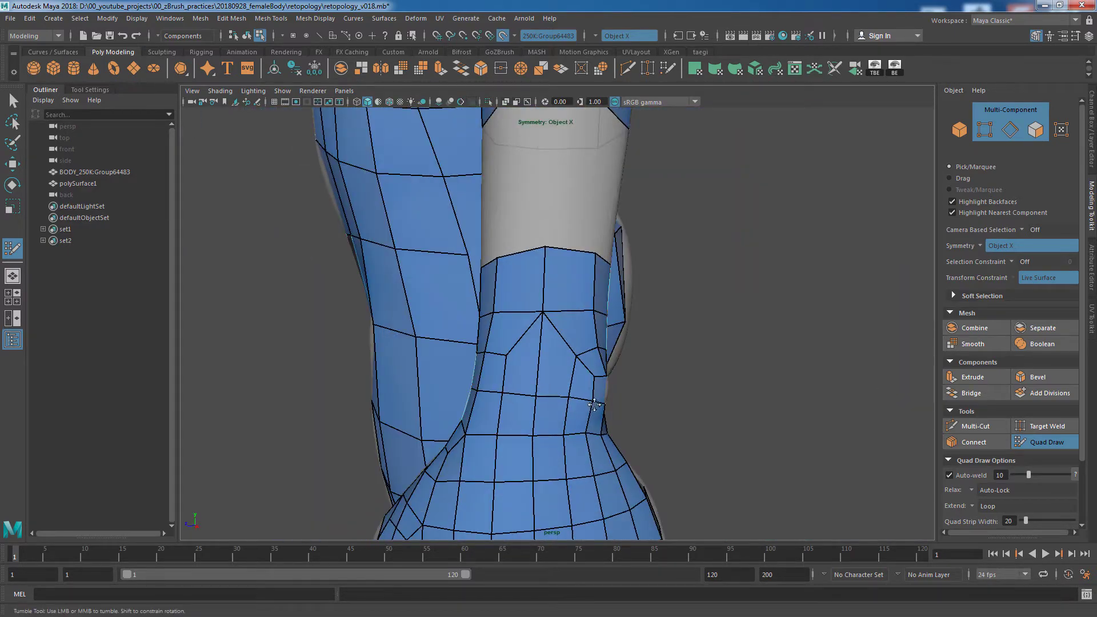
mouse_move(575, 350)
left_mouse_down("alt")
mouse_move(676, 380)
mouse_move(808, 392)
mouse_move(721, 399)
mouse_move(586, 385)
mouse_move(715, 440)
mouse_move(803, 418)
mouse_move(747, 421)
mouse_move(789, 440)
mouse_move(841, 421)
mouse_move(964, 408)
mouse_move(828, 426)
mouse_move(605, 285)
left_mouse_up("alt")
Step: Slice new edges across the wrist with Multi-Cut
key("q")
left_click(975, 426)
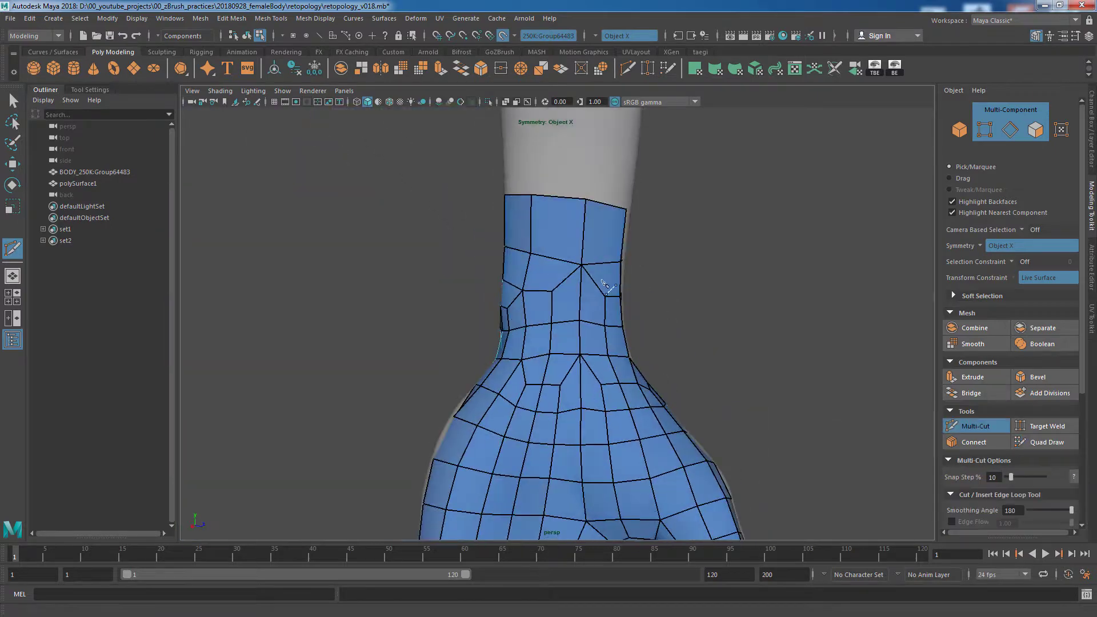
left_click_drag(722, 326, 767, 319, "alt")
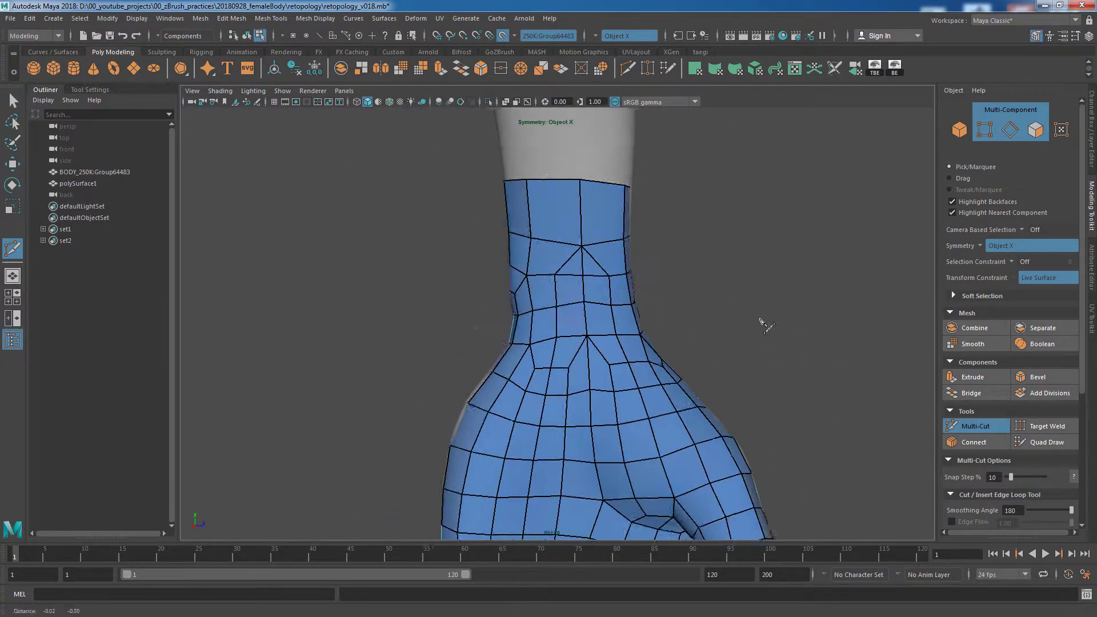
middle_click_drag(768, 319, 754, 278, "alt")
mouse_move(751, 285)
left_mouse_down("alt")
mouse_move(808, 310)
mouse_move(794, 309)
left_mouse_up("alt")
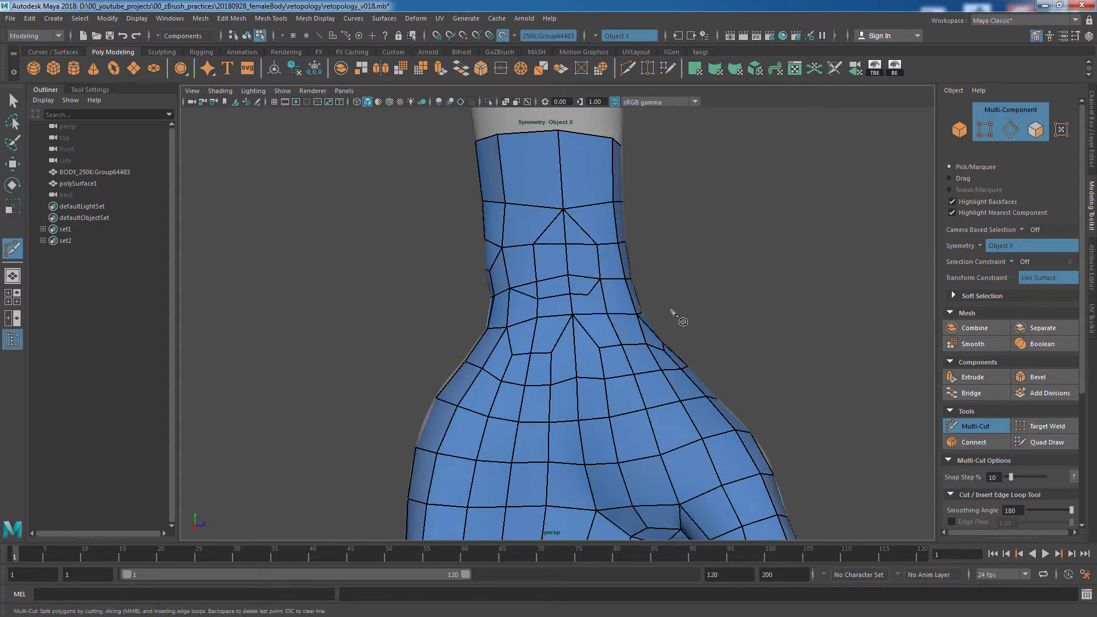
mouse_move(727, 326)
left_mouse_down("alt")
mouse_move(755, 303)
mouse_move(755, 345)
mouse_move(669, 304)
mouse_move(806, 298)
mouse_move(762, 320)
left_mouse_up("alt")
Step: Clean up the cut wrist faces into even quads with Quad Draw
left_click(1047, 442)
mouse_move(762, 321)
right_mouse_down("alt")
mouse_move(796, 334)
mouse_move(826, 295)
right_mouse_up("alt")
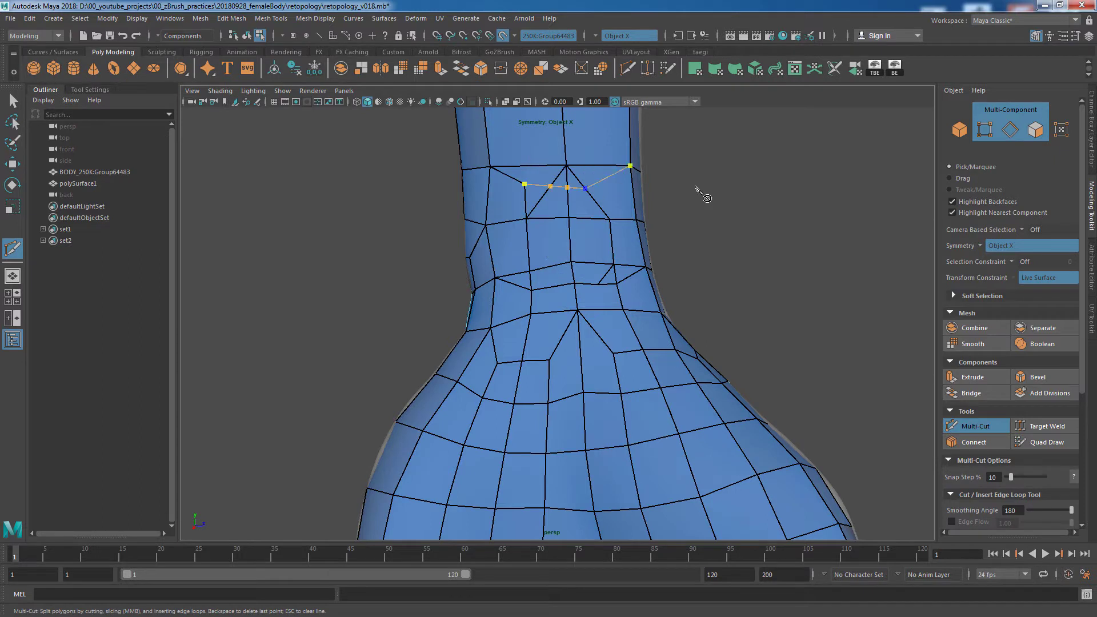
right_click_drag(746, 304, 562, 229, "alt")
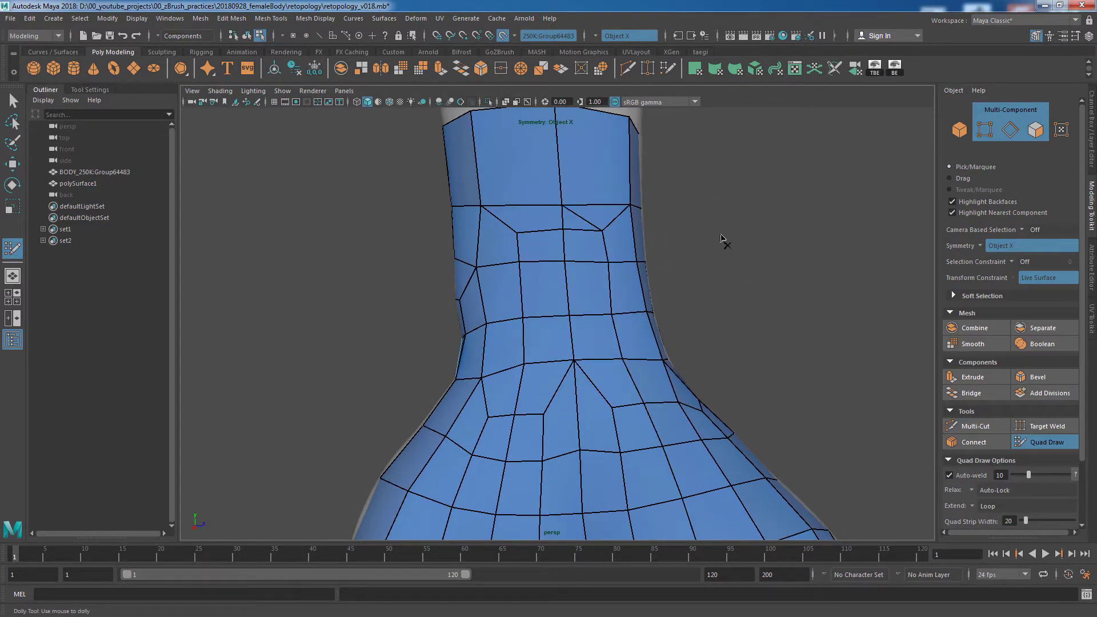
left_click_drag(792, 256, 792, 256, "alt")
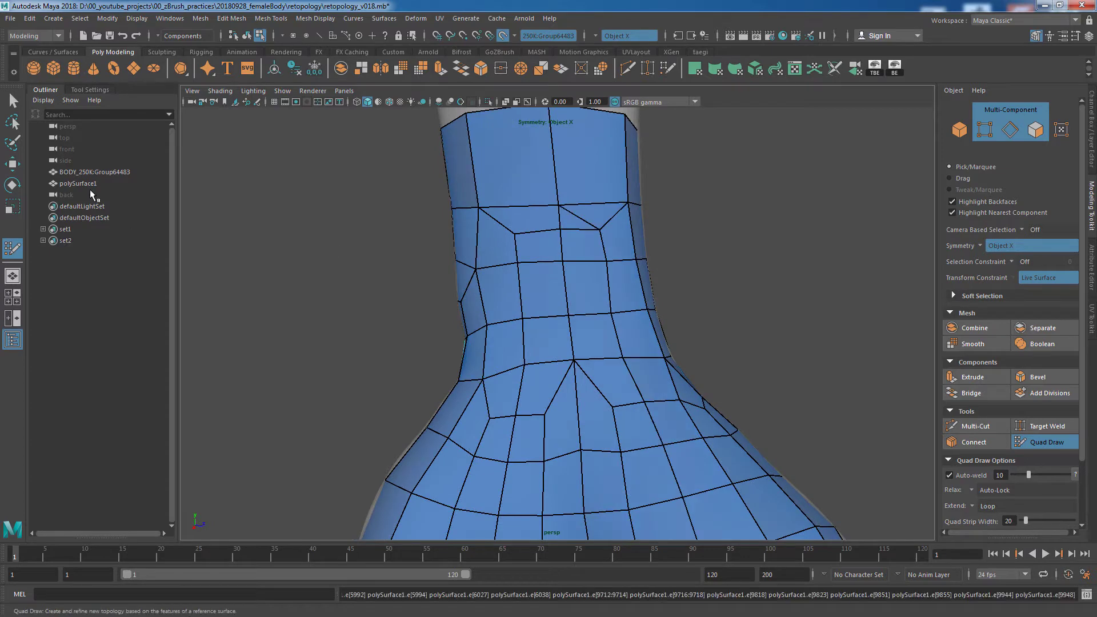
Step: Isolate the wrist edges and add two Multi-Cut points across the wrist
key("q")
key("ctrl+1")
mouse_move(588, 220)
left_mouse_down("alt")
mouse_move(735, 322)
mouse_move(559, 349)
left_mouse_up("alt")
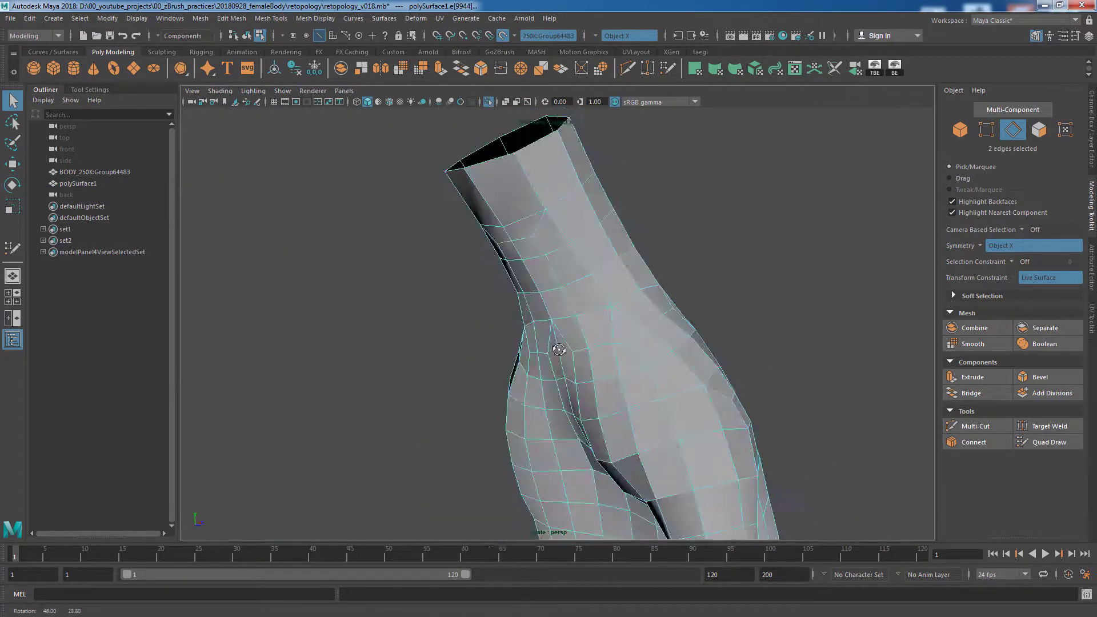
right_click_drag(559, 349, 783, 355, "alt")
left_click(495, 237)
left_click(547, 263)
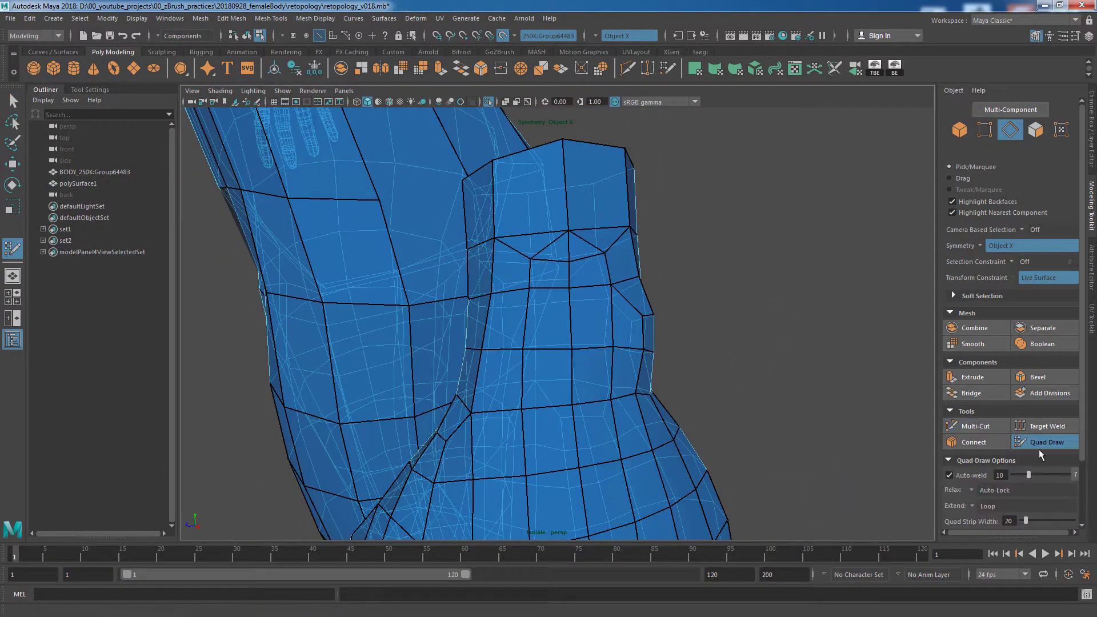
key("q")
left_click_drag(649, 275, 757, 318, "alt")
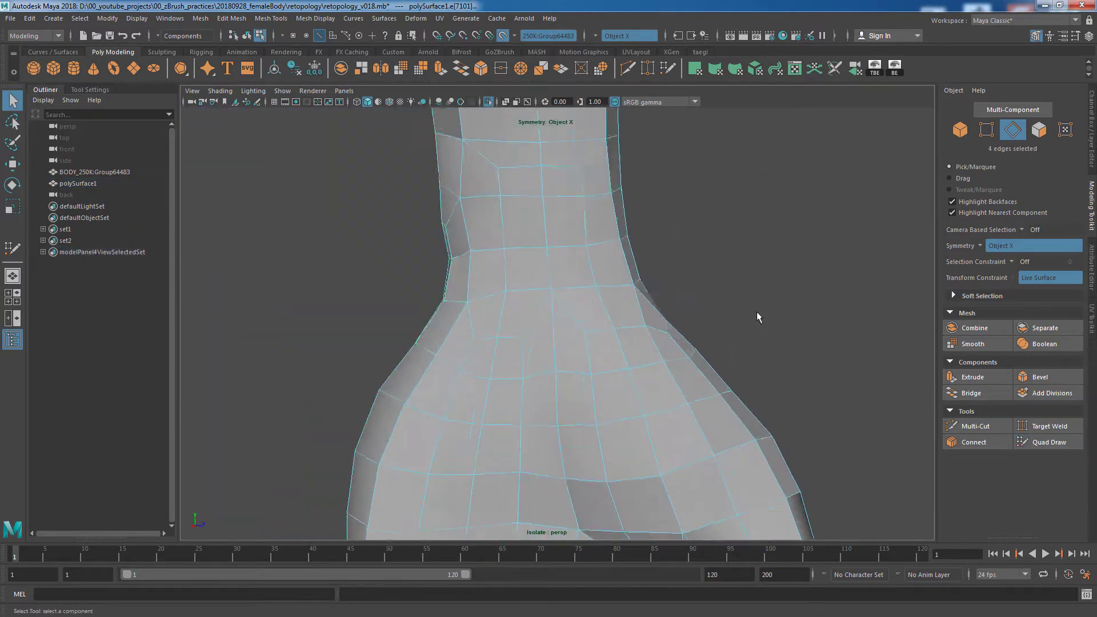
right_click_drag(758, 318, 759, 328, "alt")
left_click_drag(759, 328, 723, 274, "alt")
Step: Relax the wrist loop vertices with Quad Draw so the quads sit evenly
key("q")
right_click_drag(723, 274, 578, 142, "alt")
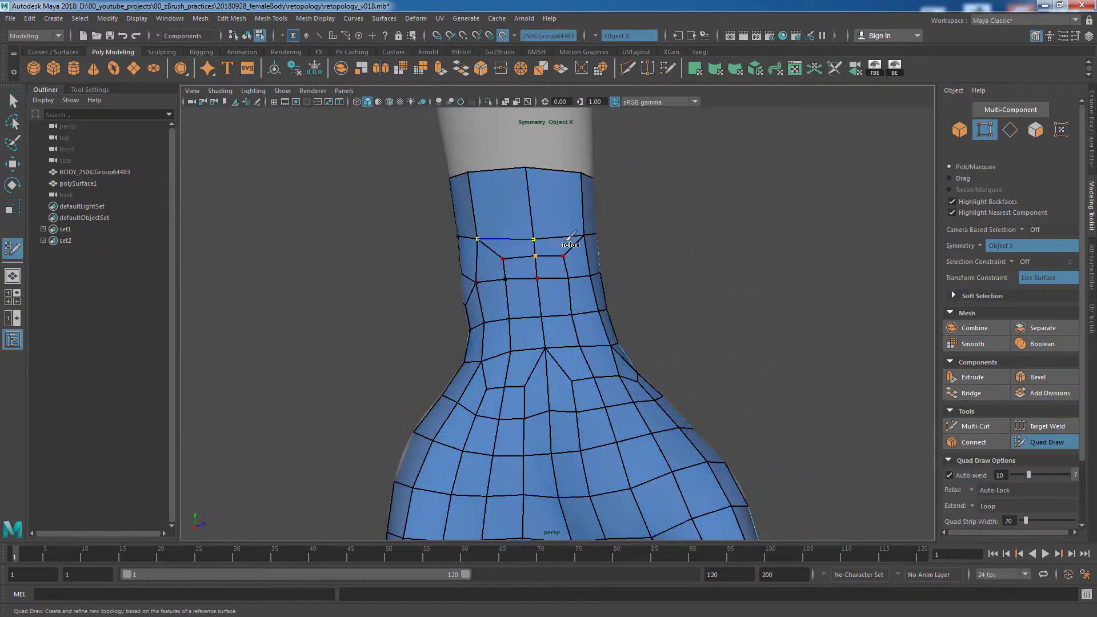
right_click_drag(573, 320, 665, 295, "alt")
left_click_drag(800, 322, 640, 236, "alt")
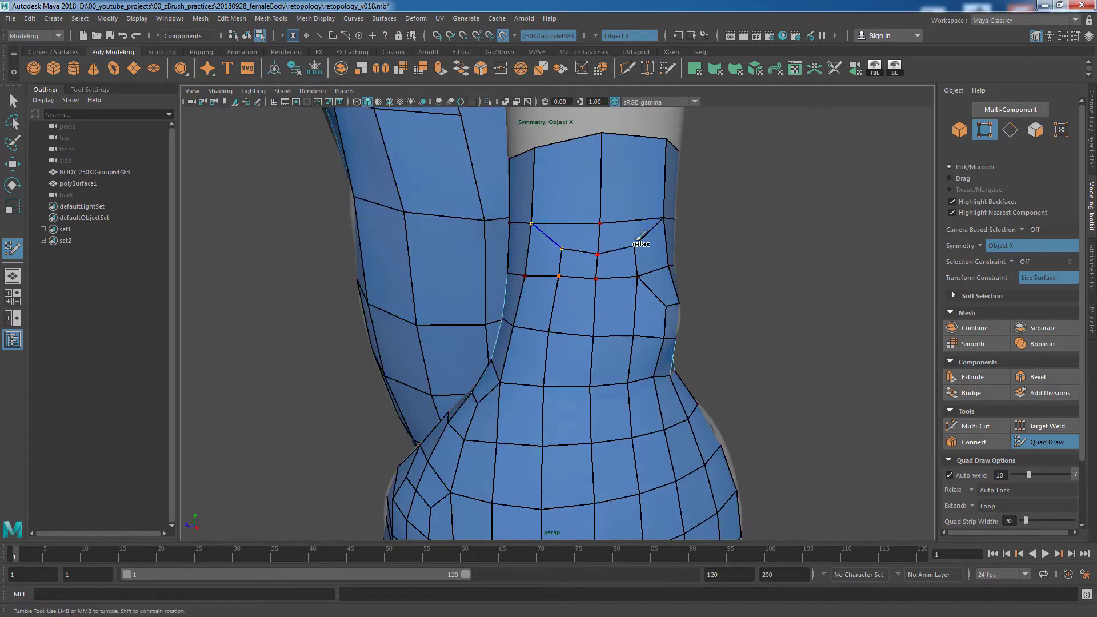
mouse_move(619, 326)
left_mouse_down("alt")
mouse_move(867, 238)
mouse_move(534, 299)
mouse_move(750, 252)
mouse_move(552, 268)
mouse_move(516, 335)
mouse_move(576, 351)
left_mouse_up("alt")
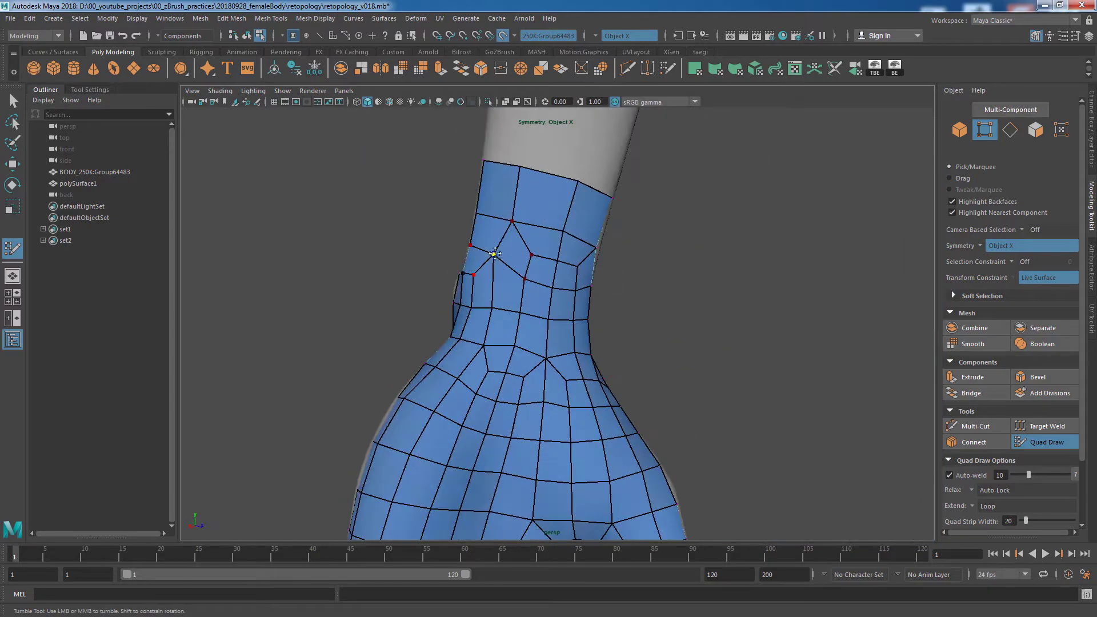
left_click_drag(495, 253, 497, 284, "alt")
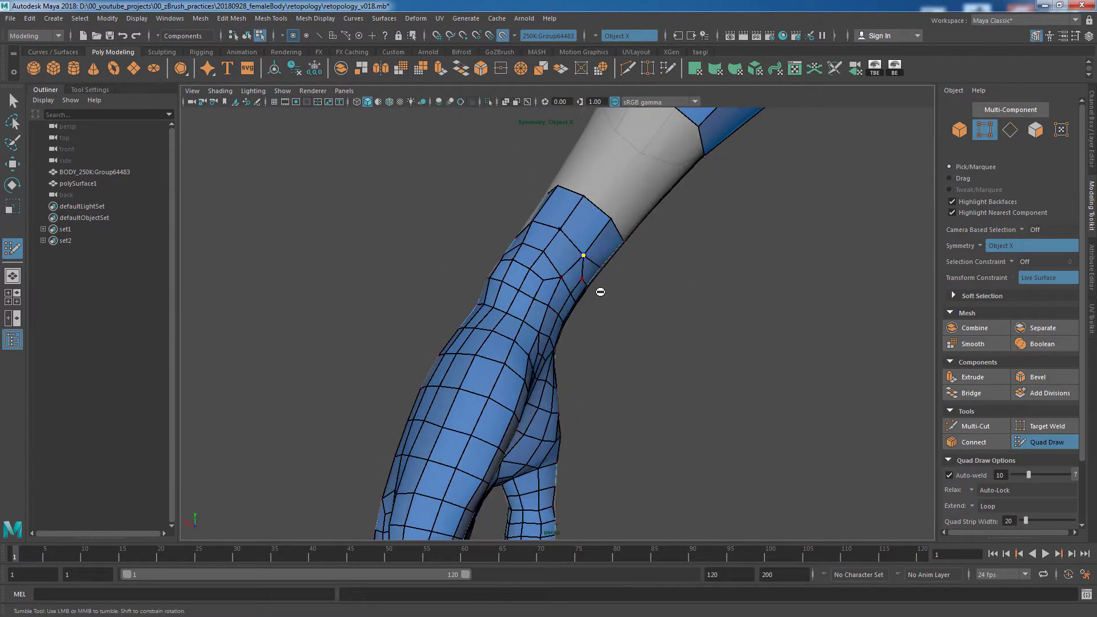
mouse_move(717, 307)
left_mouse_down("alt")
mouse_move(580, 320)
mouse_move(838, 329)
left_mouse_up("alt")
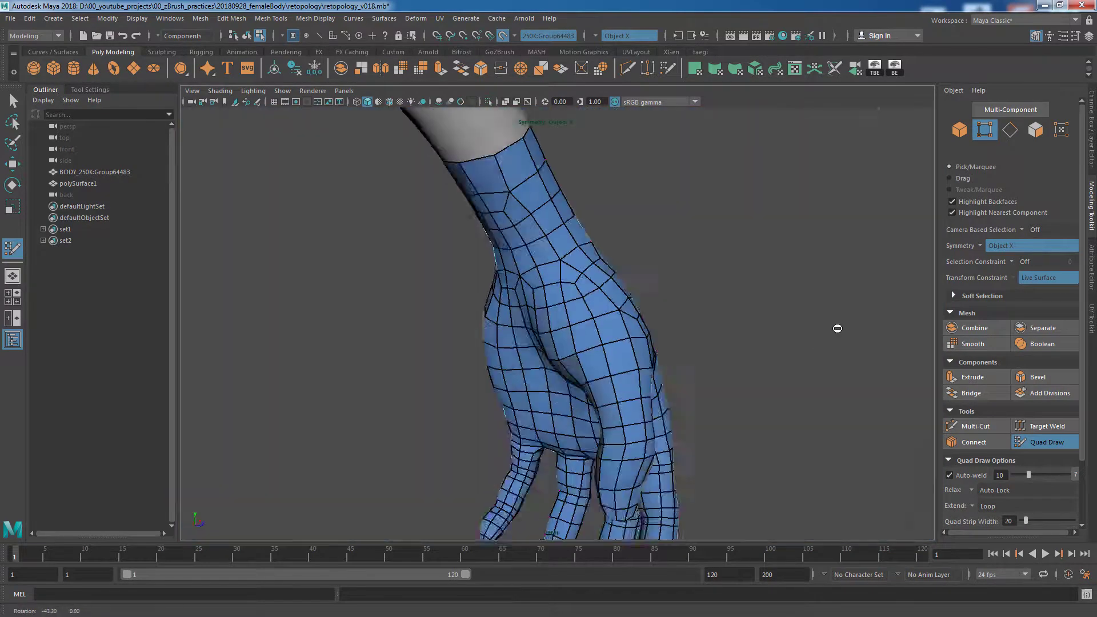
mouse_move(627, 369)
left_mouse_down("alt")
mouse_move(583, 362)
mouse_move(779, 374)
mouse_move(728, 255)
mouse_move(728, 404)
mouse_move(850, 406)
mouse_move(771, 387)
left_mouse_up("alt")
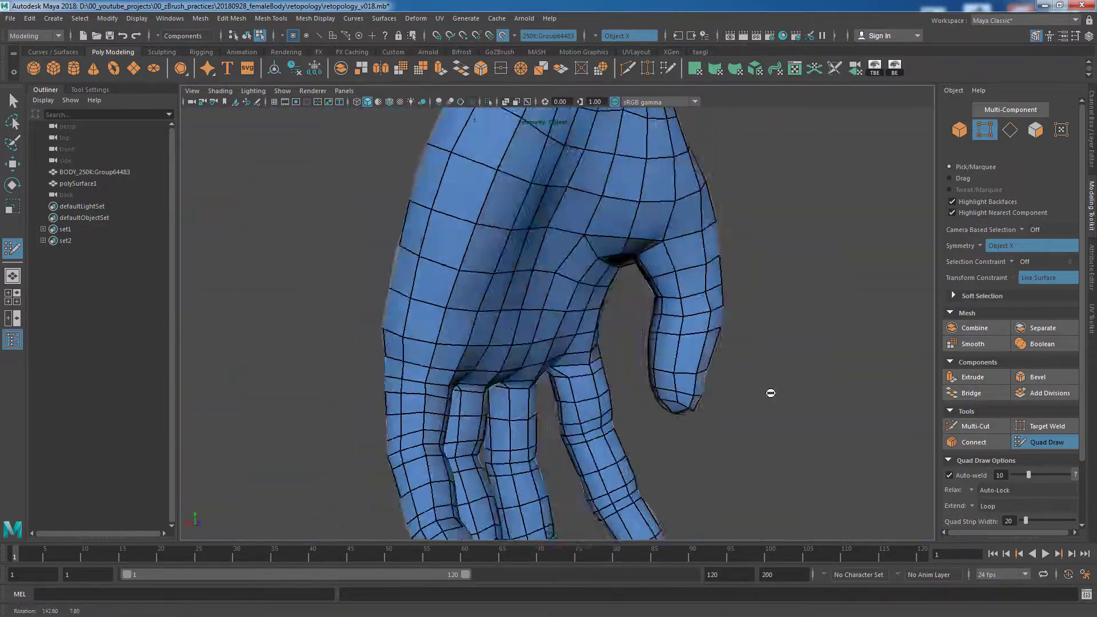
Step: Save the scene and fill the thumb tip with new Quad Draw faces
right_click_drag(771, 387, 820, 395, "alt")
left_click_drag(819, 395, 274, 126, "alt")
key("ctrl+s")
mouse_move(780, 304)
left_mouse_down("alt")
mouse_move(757, 330)
mouse_move(743, 321)
left_mouse_up("alt")
right_click_drag(743, 321, 766, 332, "alt")
left_click_drag(765, 332, 614, 363, "alt")
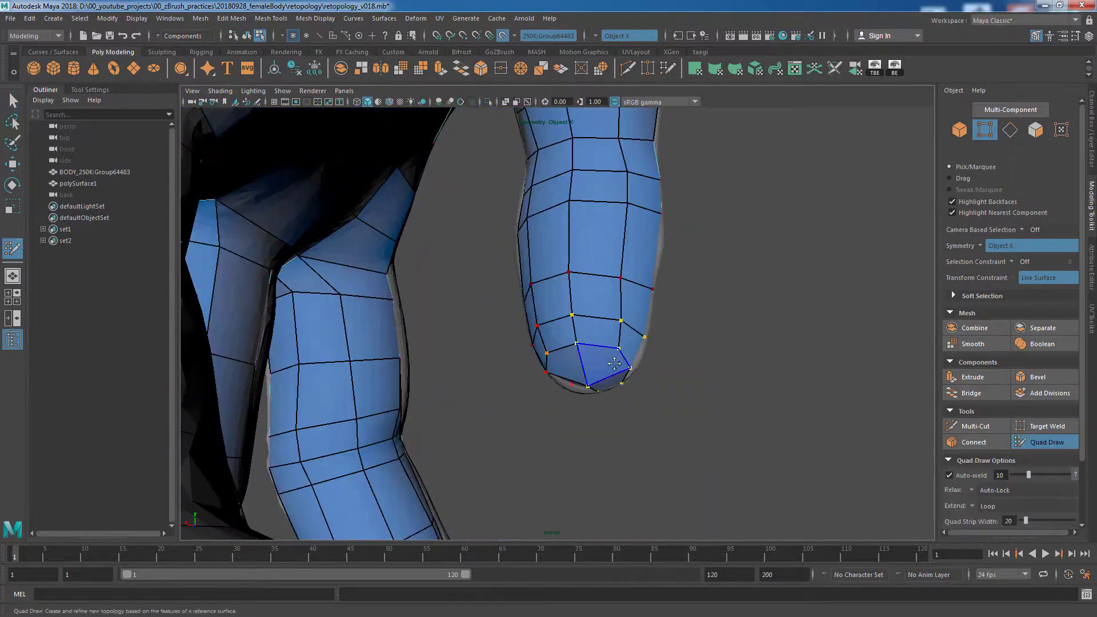
mouse_move(717, 390)
left_mouse_down("alt")
mouse_move(534, 380)
mouse_move(757, 260)
mouse_move(863, 345)
mouse_move(520, 283)
left_mouse_up("alt")
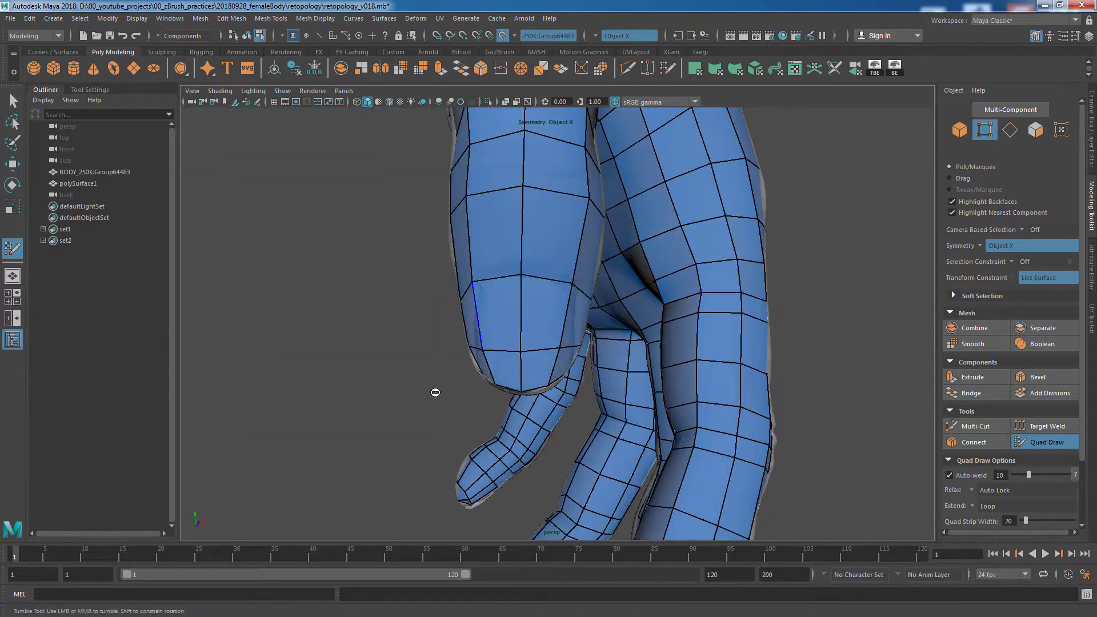
left_click_drag(829, 348, 858, 356, "alt")
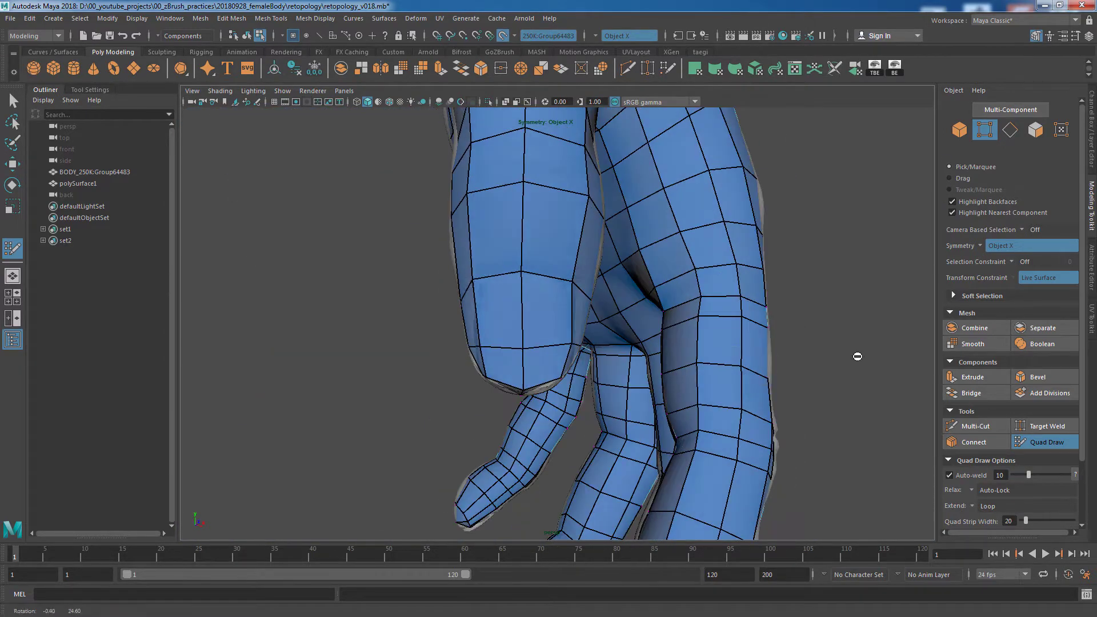
left_click_drag(570, 283, 710, 409, "alt")
right_click_drag(710, 409, 635, 322, "alt")
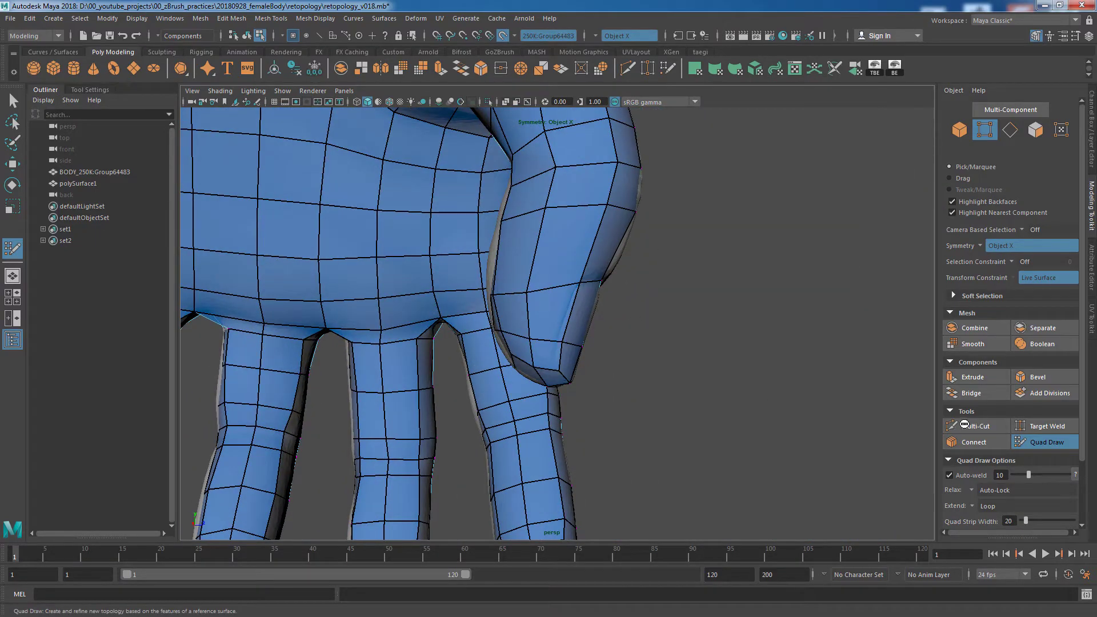
mouse_move(782, 377)
left_mouse_down("alt")
mouse_move(618, 375)
mouse_move(603, 440)
mouse_move(538, 317)
left_mouse_up("alt")
mouse_move(560, 419)
left_mouse_down("alt")
mouse_move(548, 372)
mouse_move(526, 372)
mouse_move(559, 318)
mouse_move(730, 362)
mouse_move(698, 314)
left_mouse_up("alt")
right_click_drag(698, 314, 1, 127, "alt")
Step: Isolate the thumb faces and Multi-Cut new edges along the thumb's inner side
key("ctrl+1")
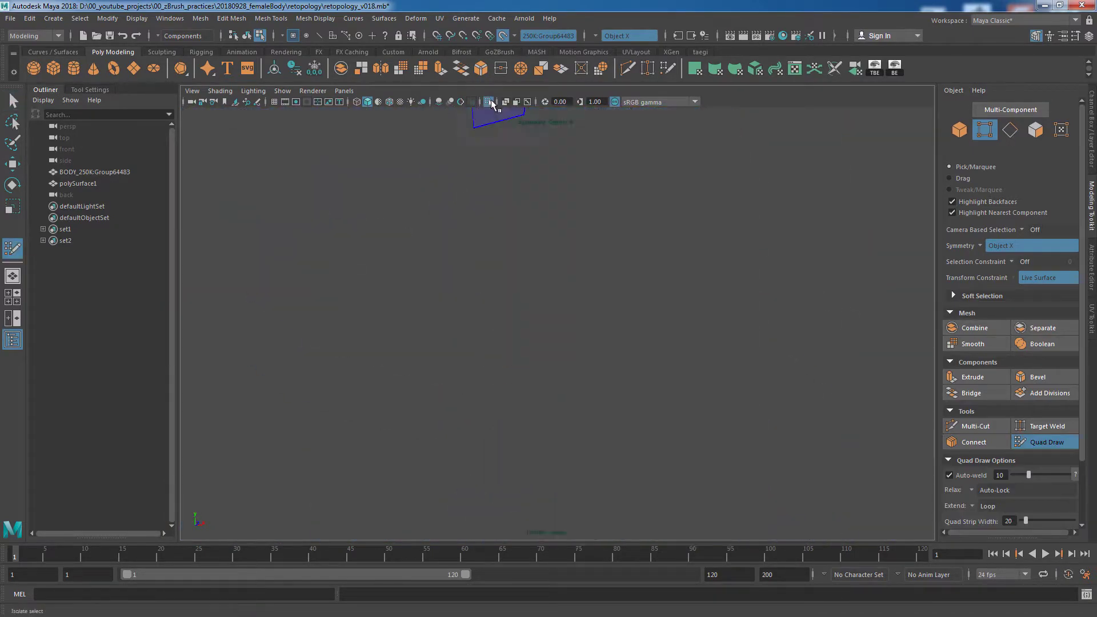
left_click_drag(779, 221, 821, 285, "alt")
left_click(976, 426)
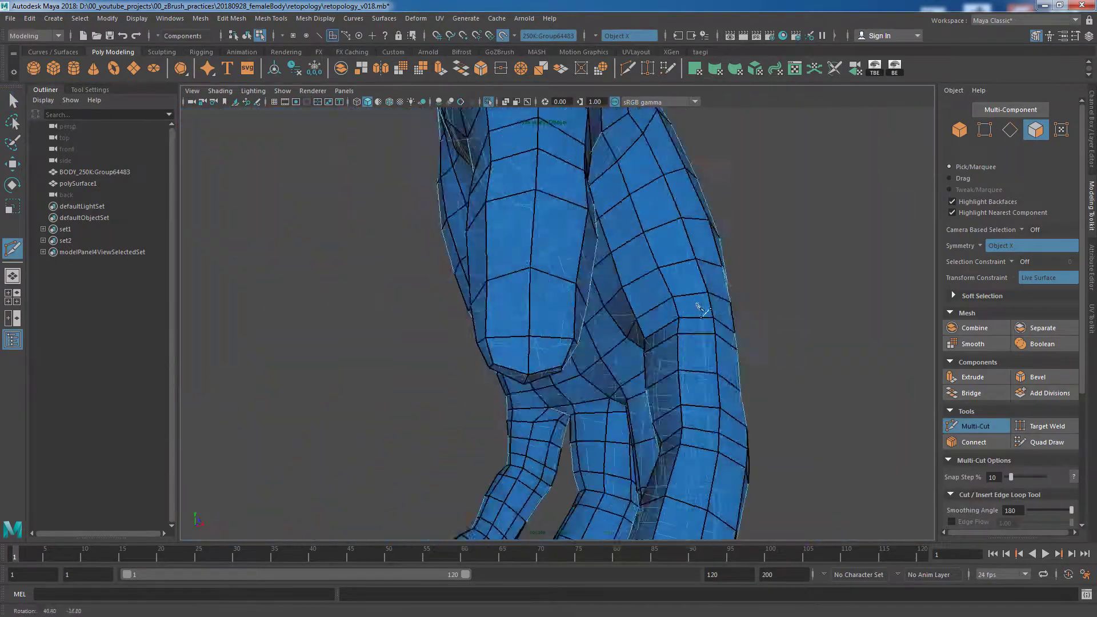
mouse_move(620, 319)
left_mouse_down("alt")
mouse_move(693, 252)
mouse_move(545, 290)
left_mouse_up("alt")
key("ctrl+1")
left_click_drag(561, 369, 560, 298, "alt")
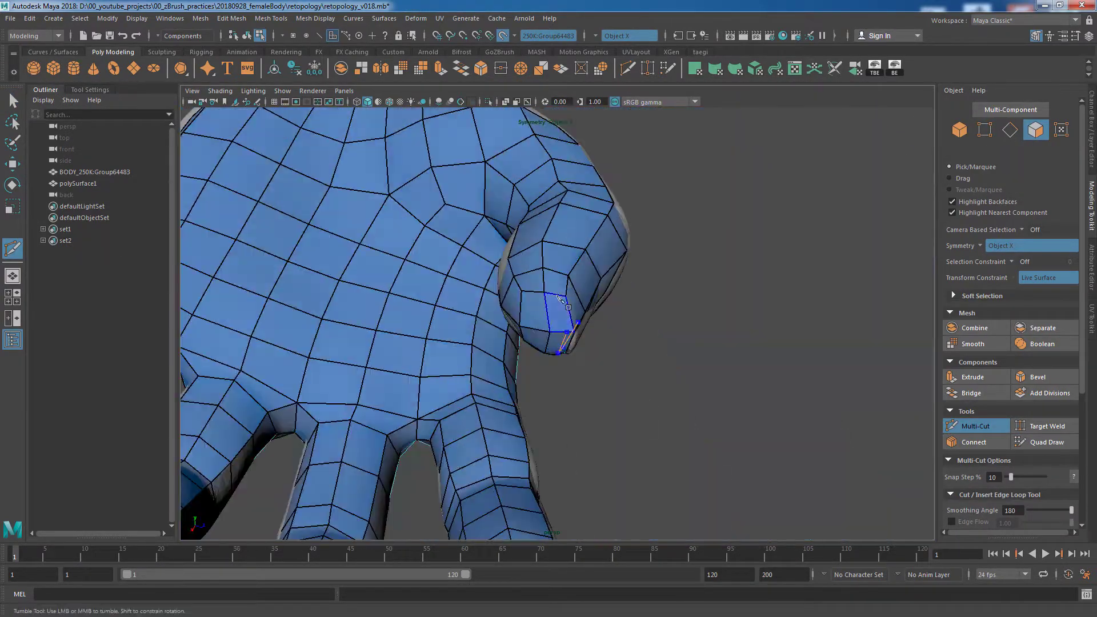
mouse_move(685, 308)
left_mouse_down("alt")
mouse_move(514, 345)
mouse_move(744, 341)
mouse_move(582, 296)
mouse_move(500, 417)
mouse_move(592, 411)
left_mouse_up("alt")
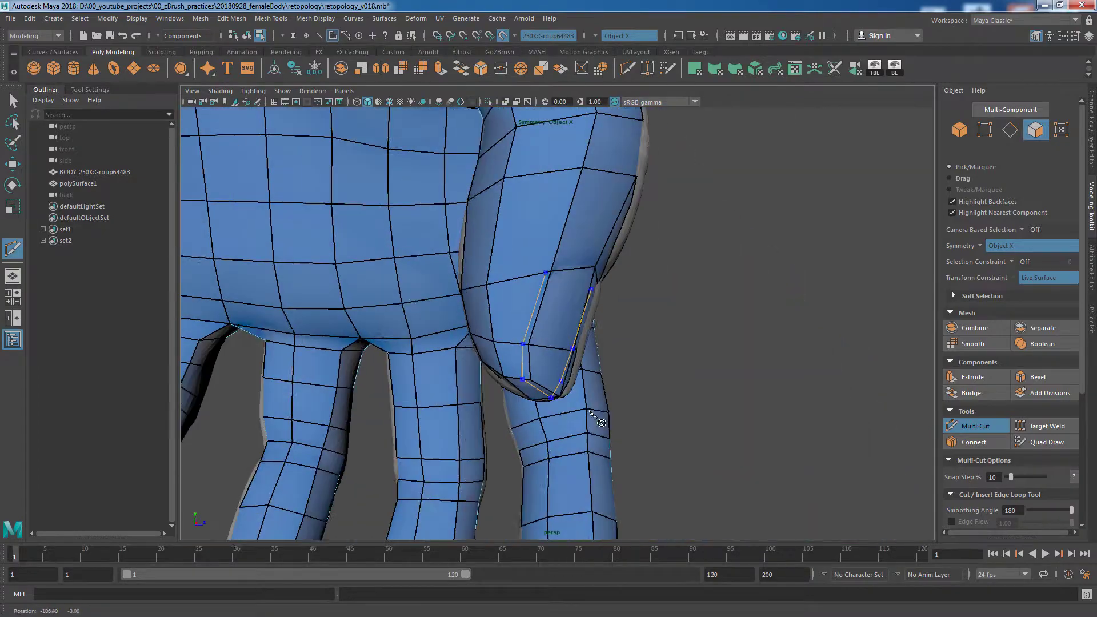
Step: Select the thumb faces, show their move handles, and inspect the thumb
key("q")
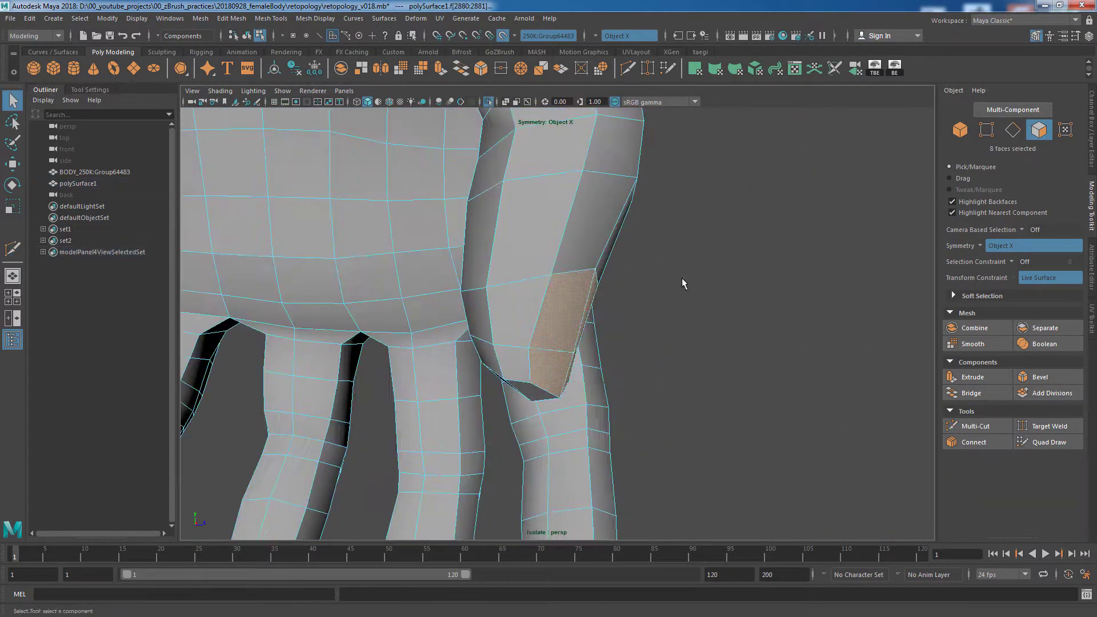
key("t")
key("ctrl+1")
left_click_drag(639, 330, 566, 303, "alt")
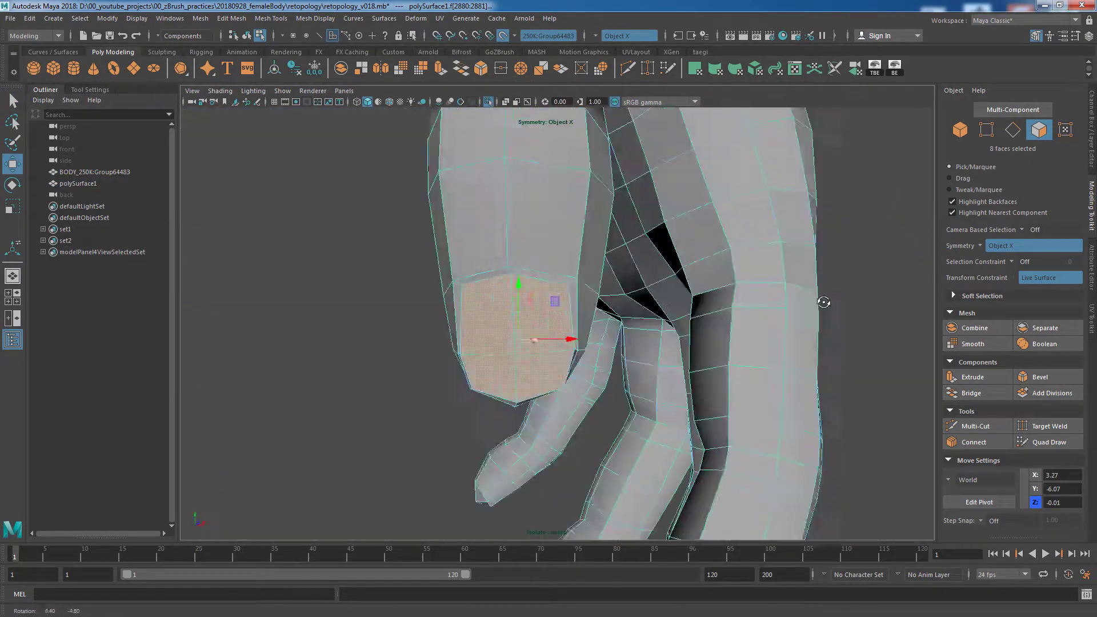
key("ctrl+1")
right_click_drag(826, 304, 458, 289, "shift")
mouse_move(458, 289)
left_mouse_down("alt")
mouse_move(530, 141)
mouse_move(676, 335)
mouse_move(505, 309)
left_mouse_up("alt")
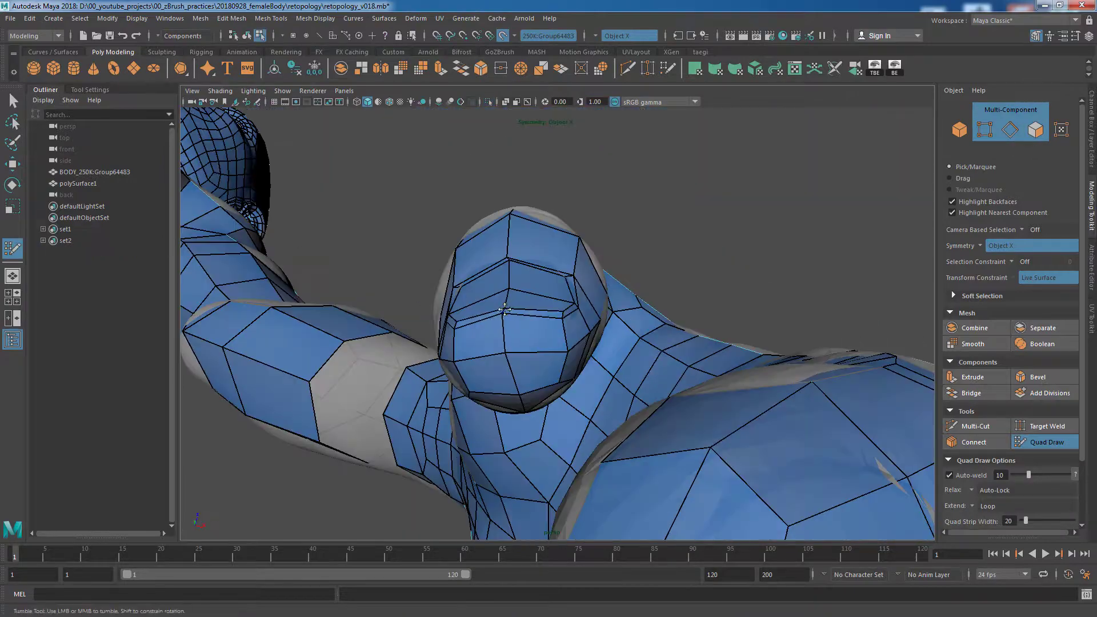
mouse_move(661, 241)
left_mouse_down("alt")
mouse_move(511, 315)
mouse_move(747, 316)
mouse_move(688, 318)
mouse_move(769, 406)
mouse_move(601, 247)
mouse_move(649, 313)
mouse_move(676, 382)
mouse_move(642, 379)
mouse_move(765, 367)
mouse_move(791, 421)
mouse_move(807, 380)
left_mouse_up("alt")
mouse_move(616, 392)
left_mouse_down("alt")
mouse_move(712, 385)
mouse_move(517, 396)
left_mouse_up("alt")
scroll(515, 417, "down", 5)
scroll(515, 416, "up", 5)
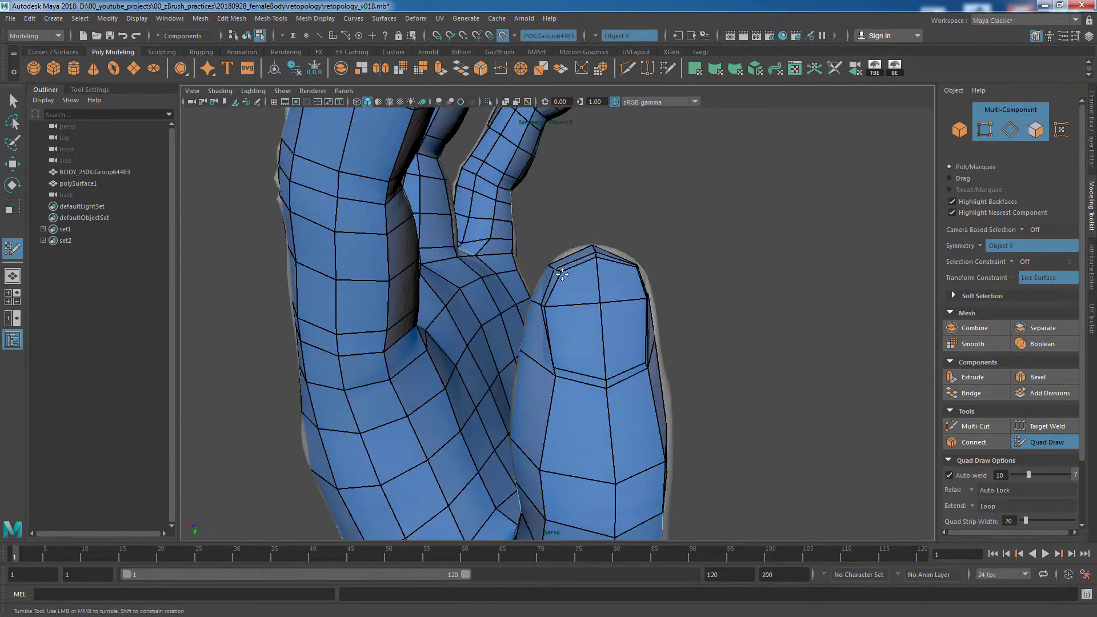
mouse_move(562, 274)
left_mouse_down("alt")
mouse_move(483, 360)
mouse_move(558, 294)
left_mouse_up("alt")
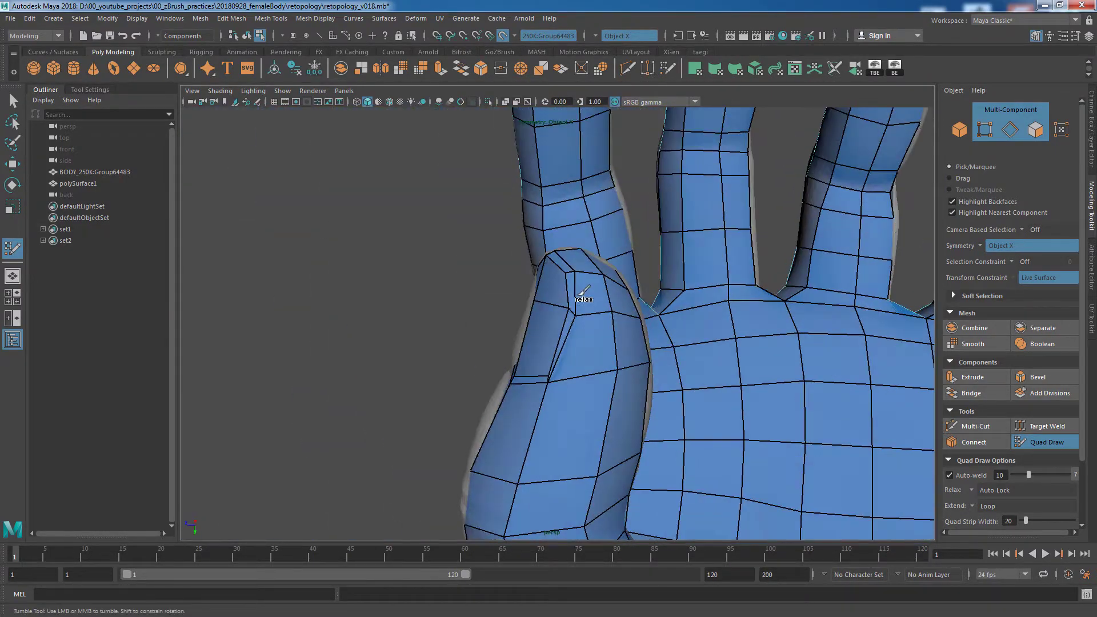
mouse_move(473, 364)
left_mouse_down("alt")
mouse_move(629, 372)
mouse_move(590, 366)
left_mouse_up("alt")
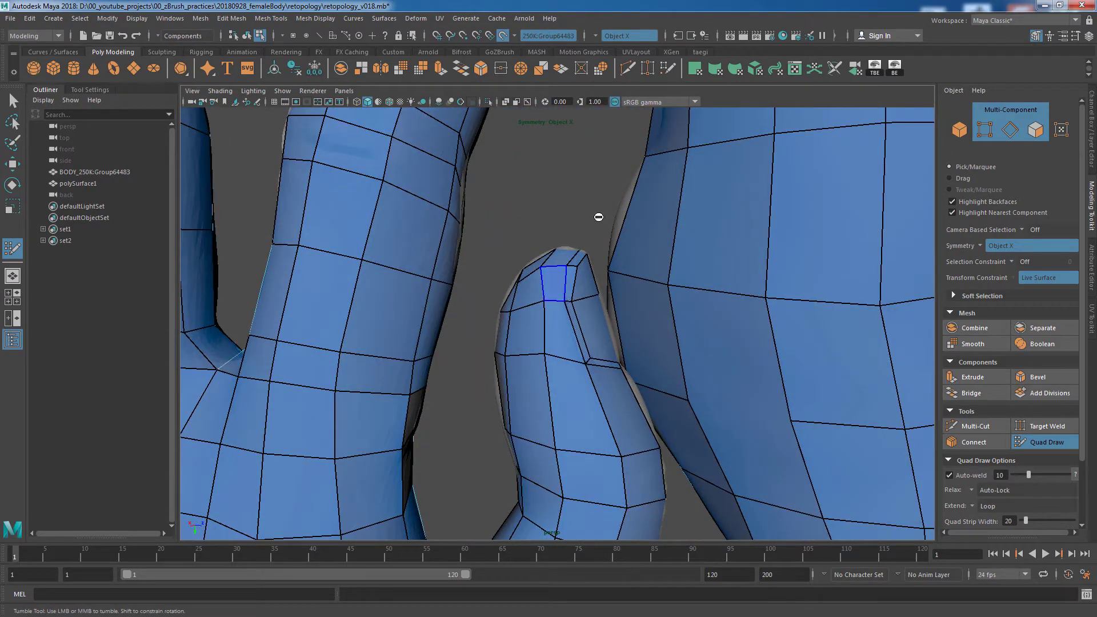
mouse_move(599, 217)
left_mouse_down("alt")
mouse_move(328, 223)
mouse_move(598, 294)
mouse_move(747, 318)
mouse_move(538, 357)
left_mouse_up("alt")
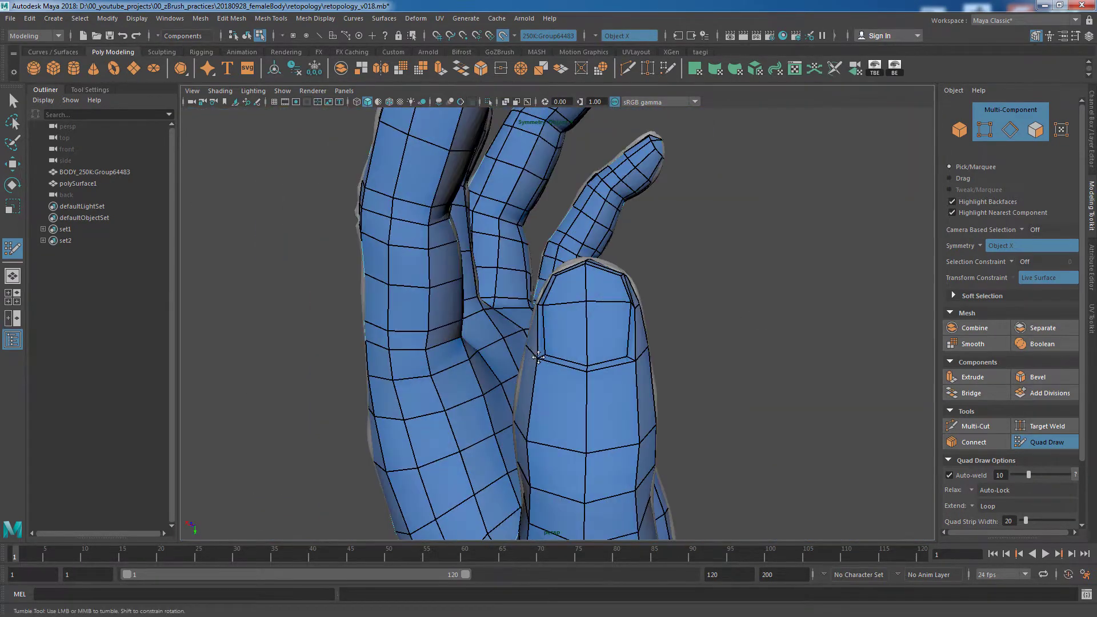
Step: Isolate the retopo mesh, frame the fingertip, and adjust its edges, undoing stray changes
key("ctrl+1")
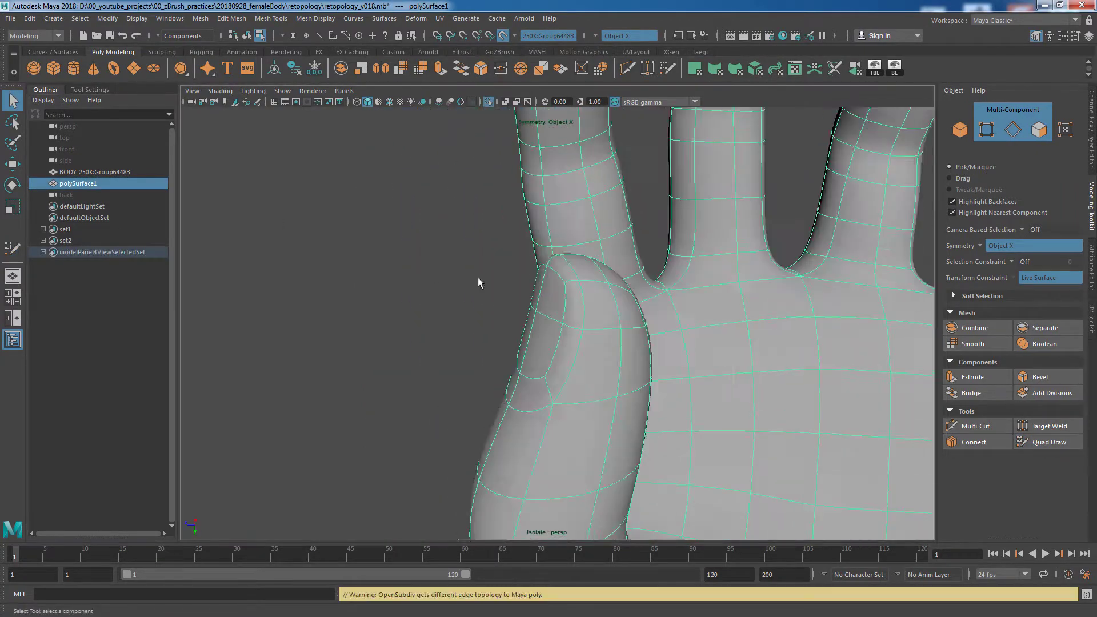
key("f")
left_click_drag(720, 341, 660, 326, "alt")
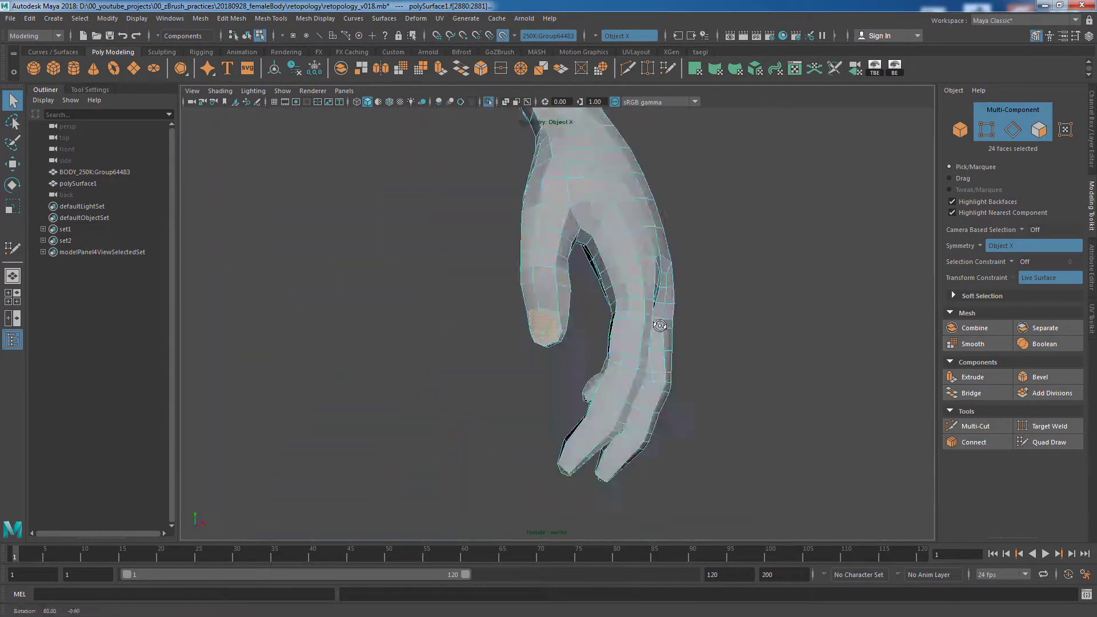
scroll(777, 363, "up", 5)
scroll(781, 361, "up", 3)
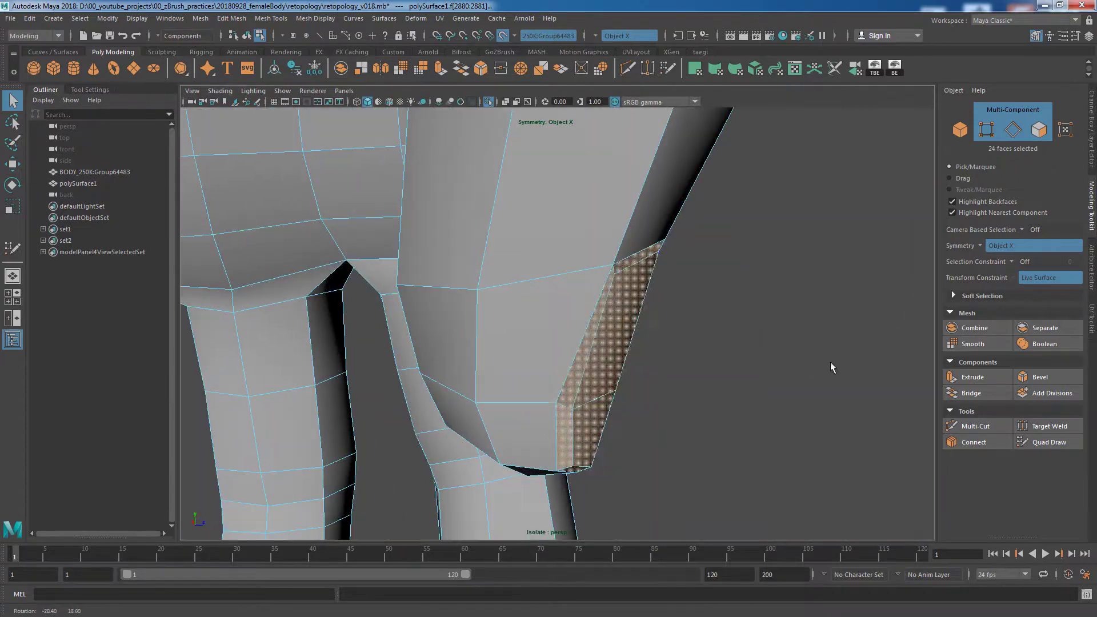
left_click(831, 367)
mouse_move(830, 368)
left_mouse_down("alt")
mouse_move(552, 342)
mouse_move(741, 408)
mouse_move(836, 288)
left_mouse_up("alt")
key("w")
key("ctrl+z")
left_click_drag(605, 345, 758, 392, "alt")
key("ctrl+z")
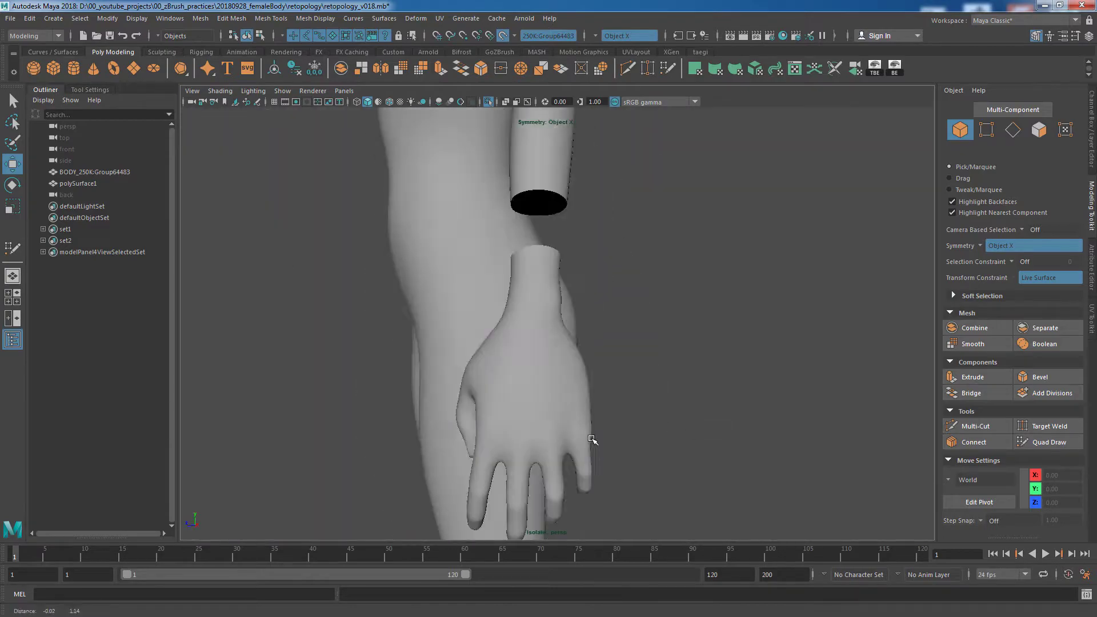
Step: Move fingertip faces onto the sculpted fingers, then return to Object mode
left_click_drag(592, 439, 640, 407, "alt")
mouse_move(635, 361)
left_mouse_down("alt")
mouse_move(442, 365)
mouse_move(578, 392)
mouse_move(583, 363)
mouse_move(613, 358)
mouse_move(726, 419)
mouse_move(550, 397)
mouse_move(641, 417)
mouse_move(607, 368)
mouse_move(708, 360)
left_mouse_up("alt")
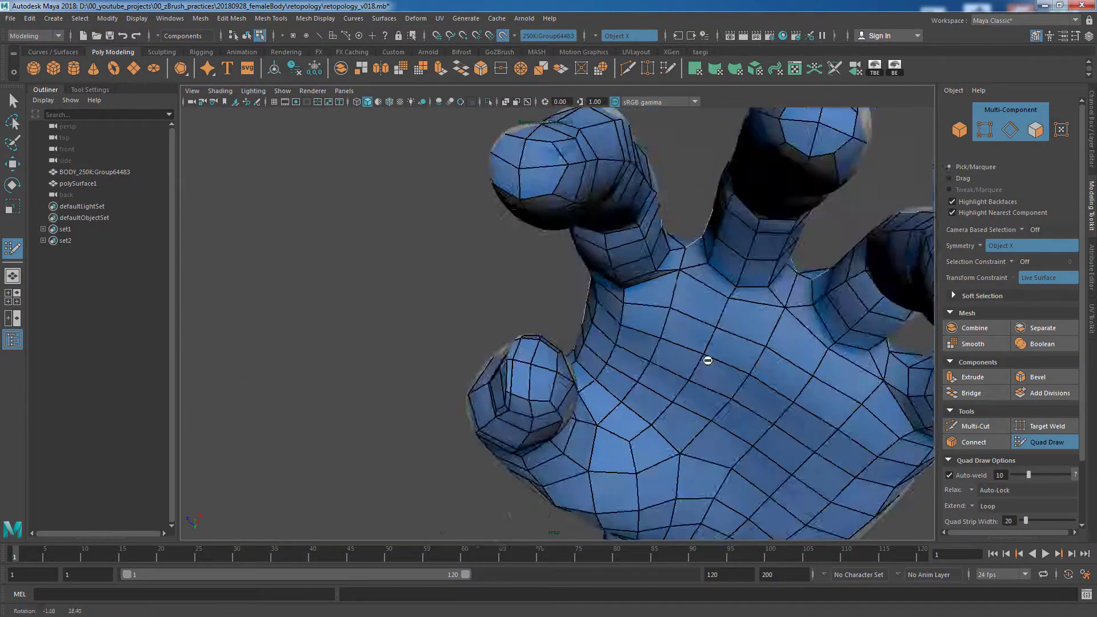
right_click_drag(707, 361, 738, 229, "alt")
mouse_move(585, 206)
left_mouse_down("alt")
mouse_move(571, 240)
mouse_move(530, 269)
mouse_move(642, 311)
mouse_move(561, 236)
mouse_move(473, 314)
mouse_move(578, 275)
mouse_move(504, 352)
mouse_move(773, 314)
mouse_move(782, 342)
left_mouse_up("alt")
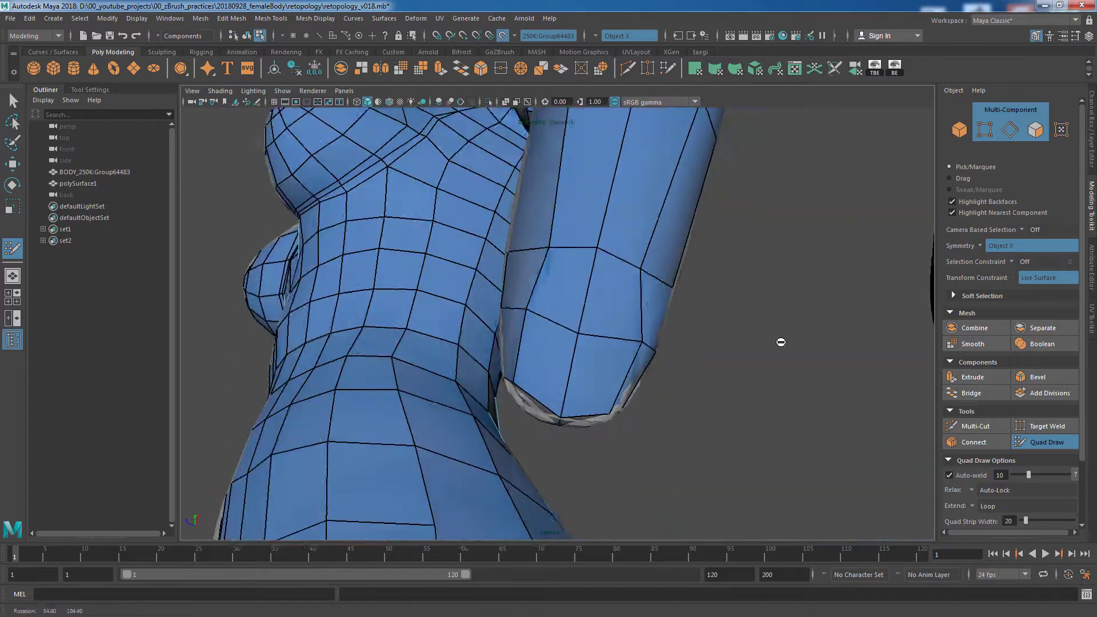
left_click_drag(584, 334, 725, 326, "alt")
mouse_move(633, 332)
left_mouse_down("alt")
mouse_move(696, 370)
mouse_move(666, 372)
mouse_move(591, 310)
mouse_move(692, 345)
mouse_move(600, 320)
left_mouse_up("alt")
key("q")
mouse_move(677, 272)
left_mouse_down("alt")
mouse_move(619, 306)
mouse_move(657, 363)
mouse_move(641, 392)
mouse_move(808, 338)
mouse_move(647, 321)
mouse_move(774, 267)
mouse_move(617, 204)
left_mouse_up("alt")
key("w")
middle_click_drag(617, 204, 394, 278, "alt")
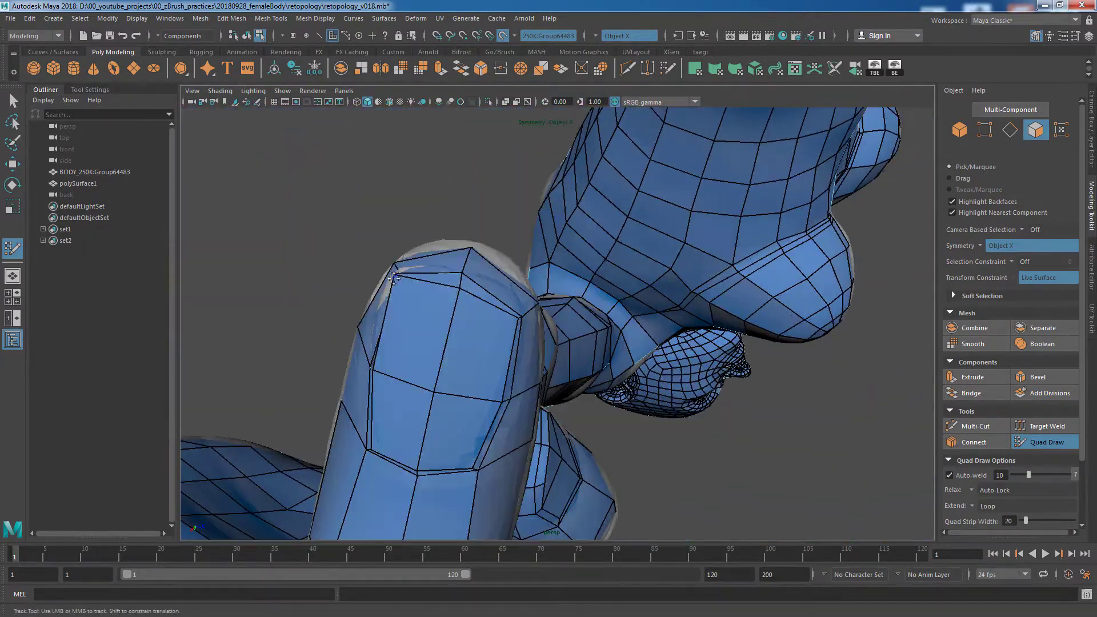
mouse_move(468, 275)
left_mouse_down("alt")
mouse_move(747, 448)
mouse_move(551, 384)
mouse_move(522, 338)
mouse_move(535, 438)
mouse_move(769, 376)
left_mouse_up("alt")
mouse_move(480, 270)
left_mouse_down("alt")
mouse_move(428, 230)
mouse_move(515, 275)
mouse_move(688, 305)
mouse_move(306, 448)
mouse_move(749, 440)
mouse_move(423, 358)
mouse_move(534, 287)
left_mouse_up("alt")
key("F8")
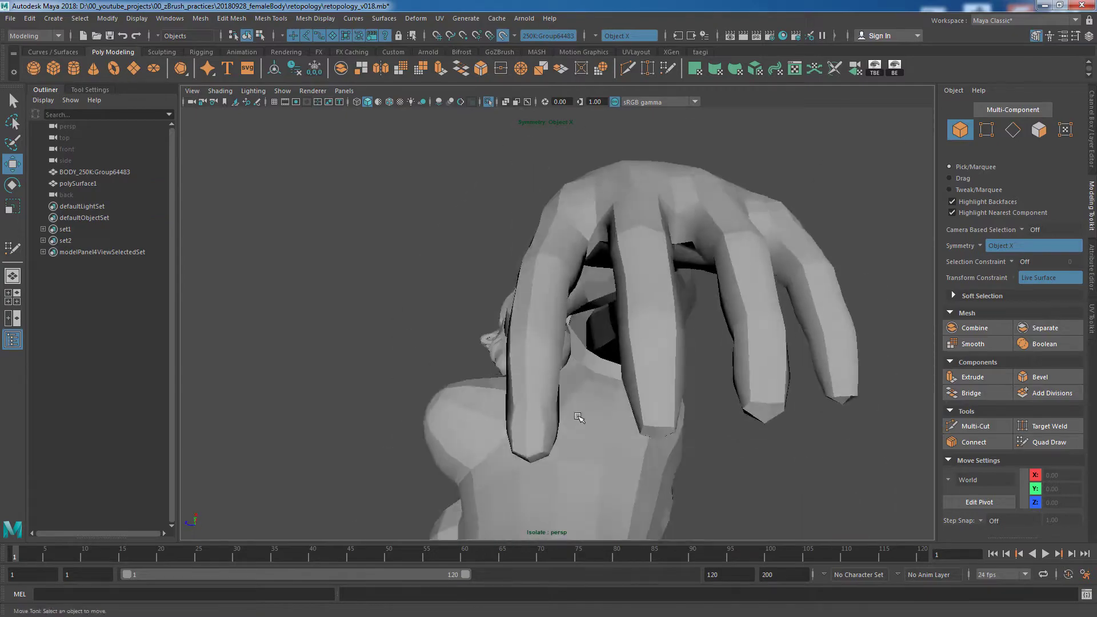
Step: Select the retopology mesh and relax the front fingertip vertices with Quad Draw
left_click(579, 418)
left_click_drag(578, 417, 715, 392, "alt")
left_click(1047, 442)
left_click_drag(674, 314, 557, 297, "alt")
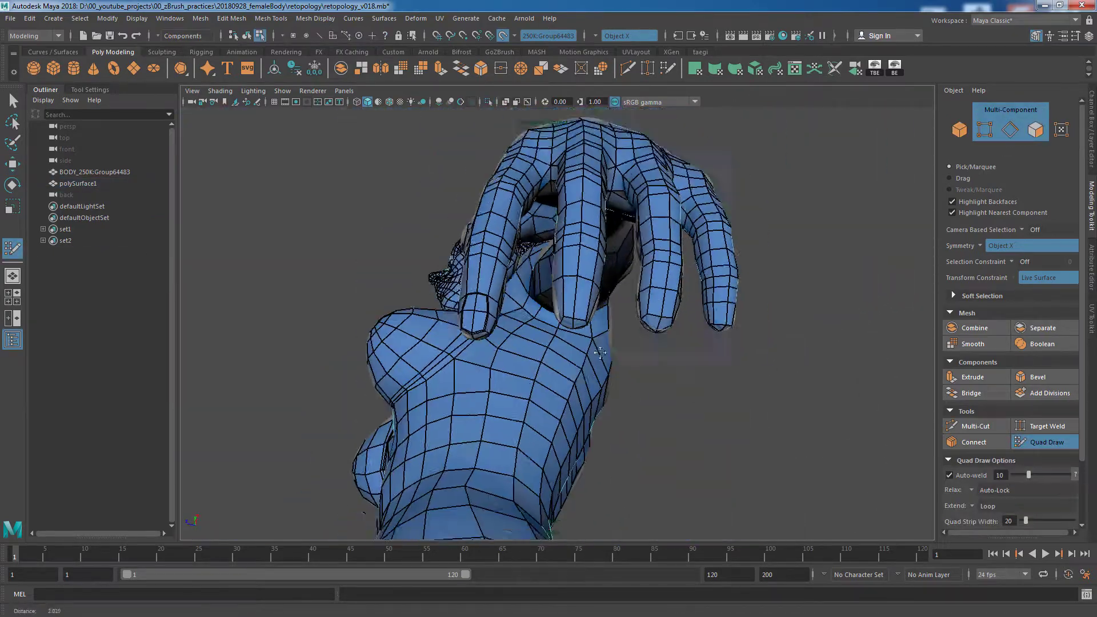
left_click_drag(600, 352, 686, 377, "alt")
scroll(774, 408, "up", 5)
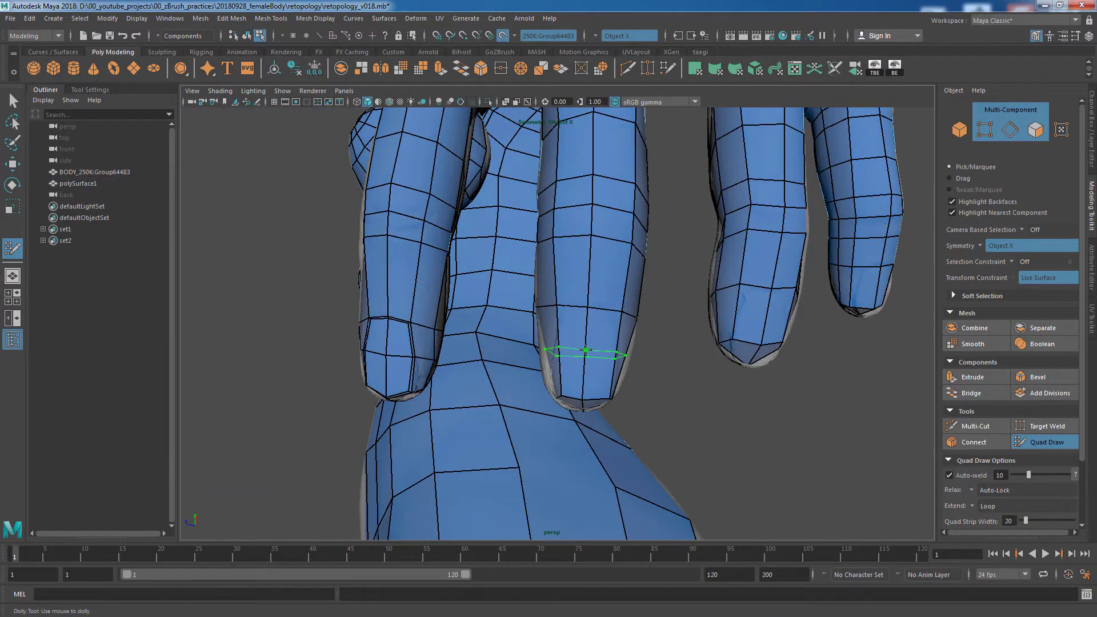
scroll(686, 354, "down", 5)
middle_click_drag(686, 353, 607, 280, "alt")
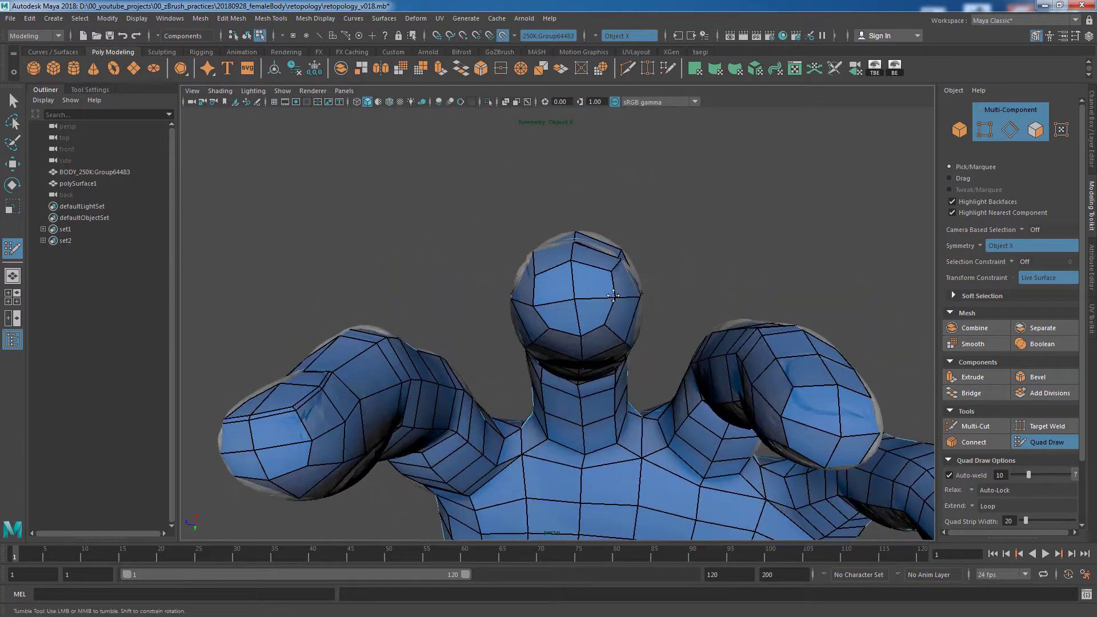
left_click_drag(547, 328, 584, 257, "alt")
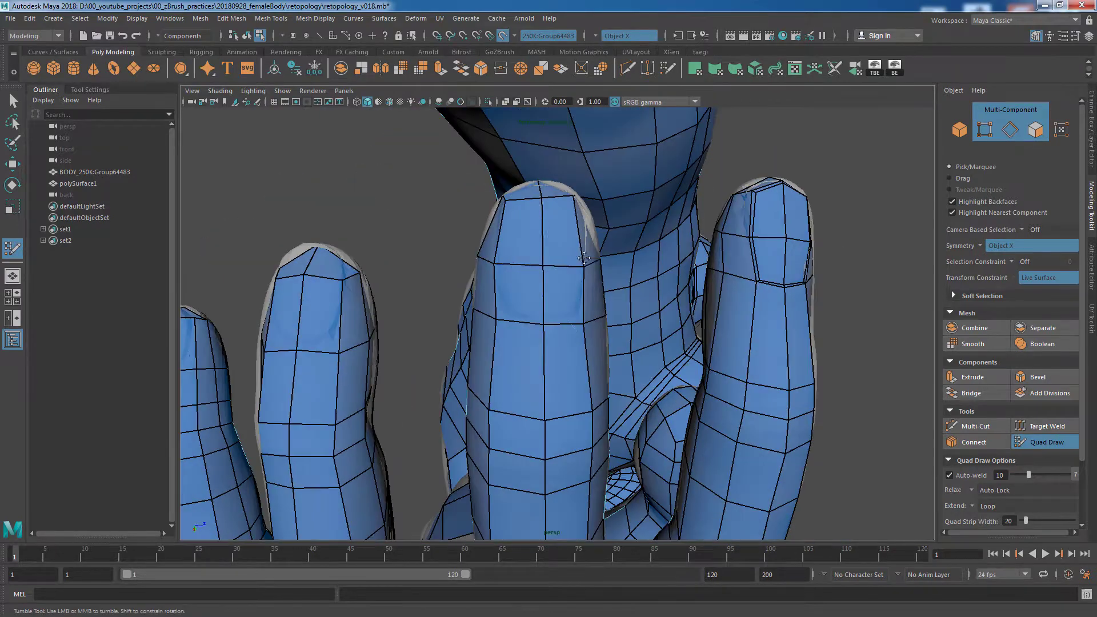
left_click_drag(651, 213, 506, 235, "alt")
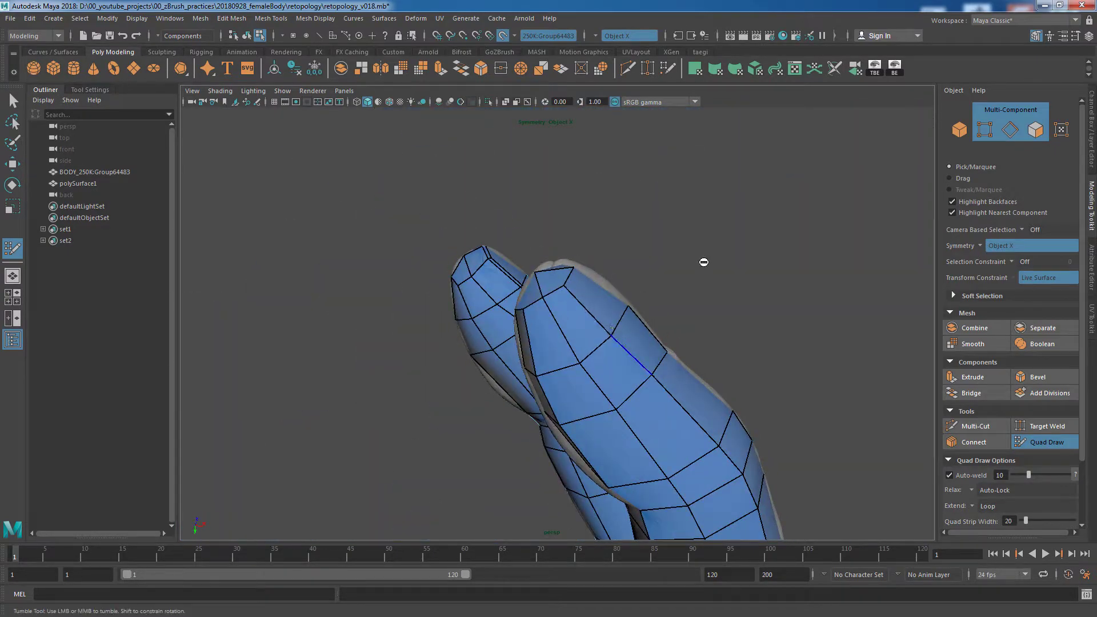
Step: Relax and tweak fingertip vertices onto the reference from low and tilted angles
scroll(801, 269, "down", 3)
scroll(779, 290, "up", 4)
scroll(762, 245, "down", 4)
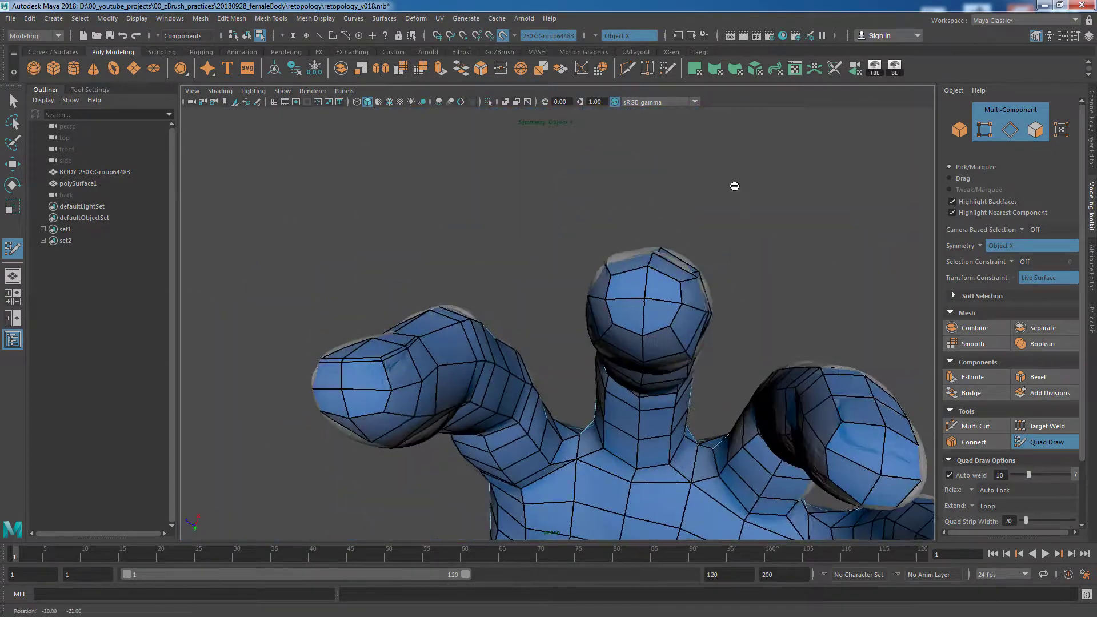
left_click_drag(732, 186, 600, 331, "alt")
scroll(771, 284, "down", 3)
scroll(718, 370, "up", 3)
mouse_move(718, 370)
left_mouse_down("alt")
mouse_move(713, 343)
mouse_move(752, 299)
left_mouse_up("alt")
scroll(752, 299, "down", 3)
scroll(653, 284, "up", 4)
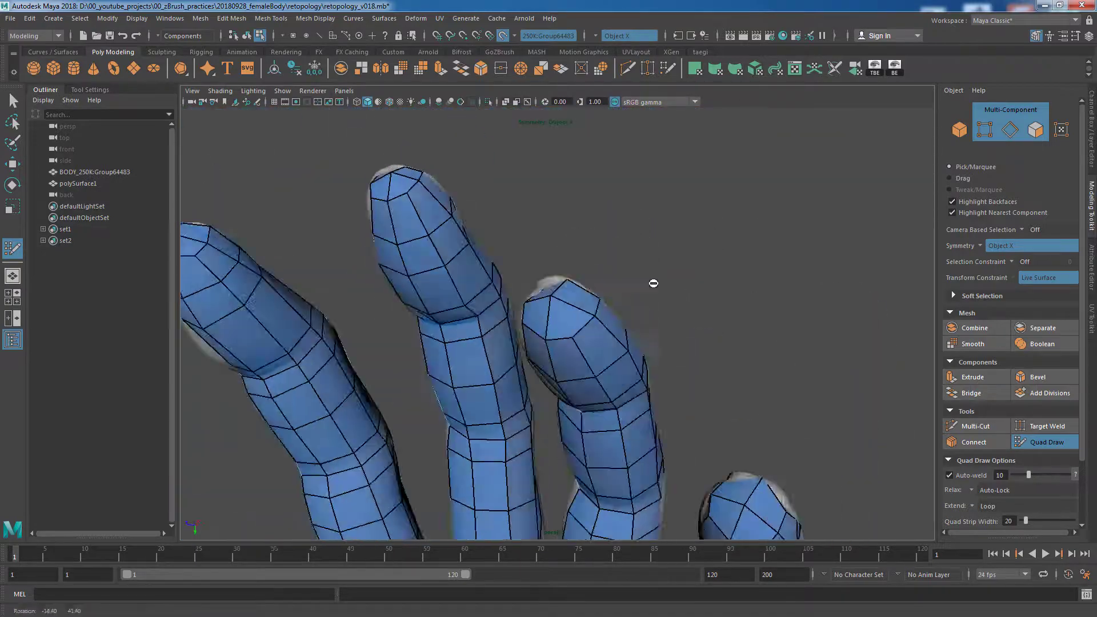
left_click_drag(654, 284, 462, 268, "alt")
scroll(461, 267, "down", 3)
scroll(657, 274, "up", 3)
mouse_move(673, 297)
left_mouse_down("alt")
mouse_move(689, 300)
mouse_move(606, 341)
mouse_move(656, 304)
mouse_move(632, 350)
mouse_move(588, 356)
mouse_move(714, 412)
mouse_move(759, 453)
mouse_move(587, 358)
mouse_move(791, 330)
mouse_move(779, 428)
left_mouse_up("alt")
Step: Check the refitted fingertip loops across the hand and shoulder
scroll(574, 360, "down", 2)
scroll(656, 303, "up", 2)
scroll(657, 276, "up", 2)
scroll(657, 276, "down", 3)
scroll(588, 356, "up", 1)
right_click_drag(779, 429, 744, 421, "alt")
mouse_move(743, 420)
left_mouse_down("alt")
mouse_move(573, 386)
mouse_move(564, 417)
mouse_move(607, 303)
mouse_move(726, 294)
mouse_move(546, 237)
left_mouse_up("alt")
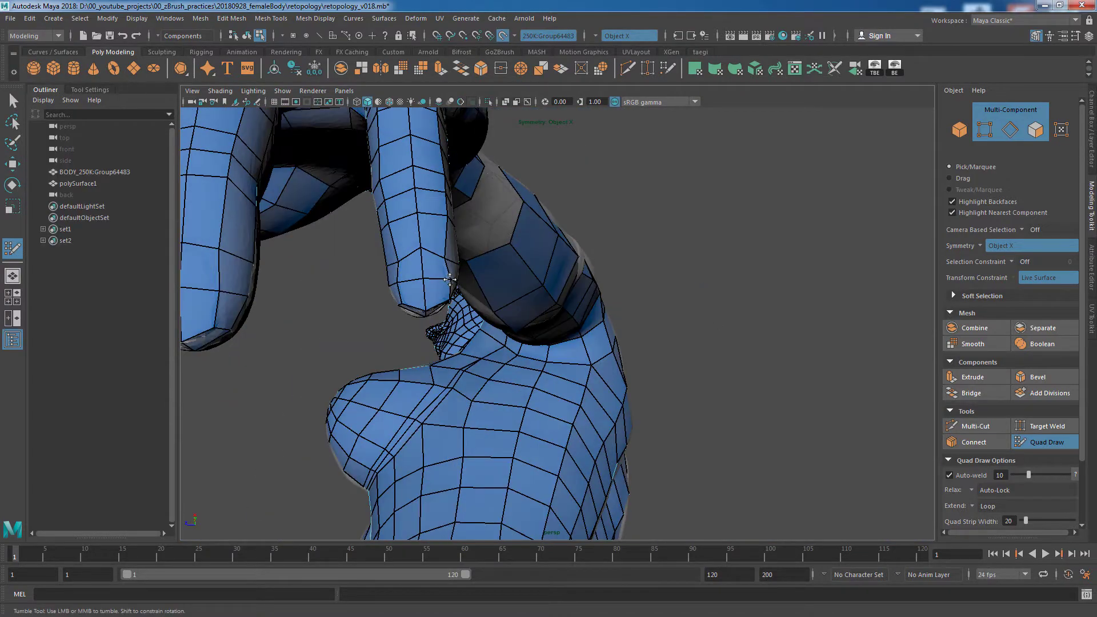
left_click_drag(450, 279, 448, 332, "alt")
mouse_move(572, 285)
left_mouse_down("alt")
mouse_move(549, 320)
mouse_move(594, 309)
mouse_move(571, 286)
left_mouse_up("alt")
Step: Save the retopology scene incrementally as version v019
middle_click_drag(571, 285, 628, 257, "alt")
key("ctrl+alt+s")
left_click_drag(629, 257, 831, 424, "alt")
Step: Leave Quad Draw and select finger faces and a fingertip vertex for moving
key("q")
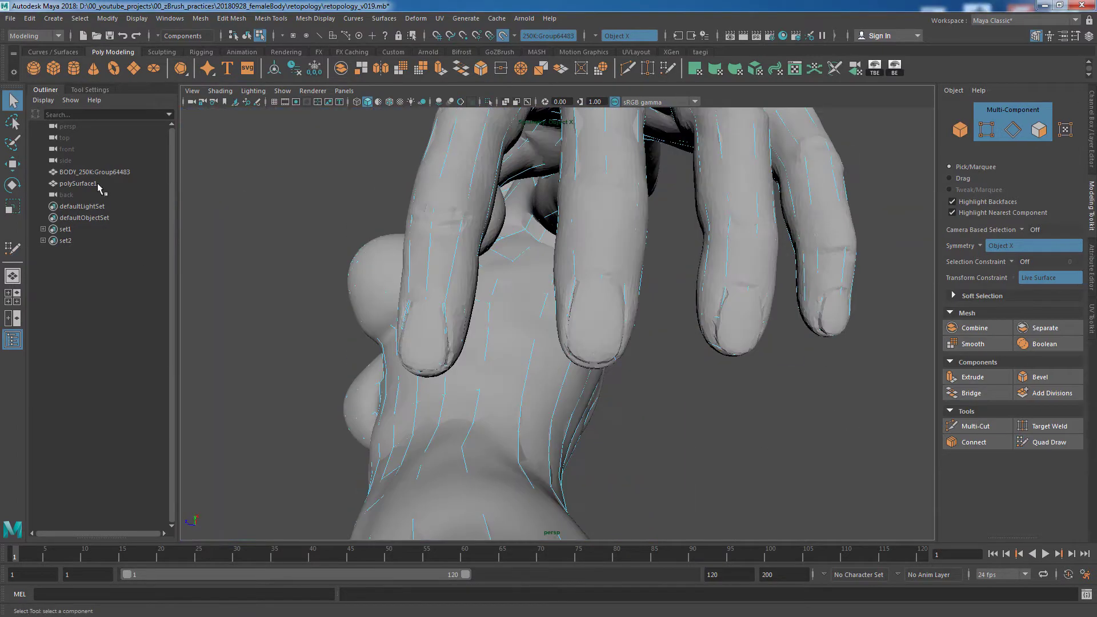
key("F11")
left_click_drag(639, 258, 759, 286, "alt")
key("t")
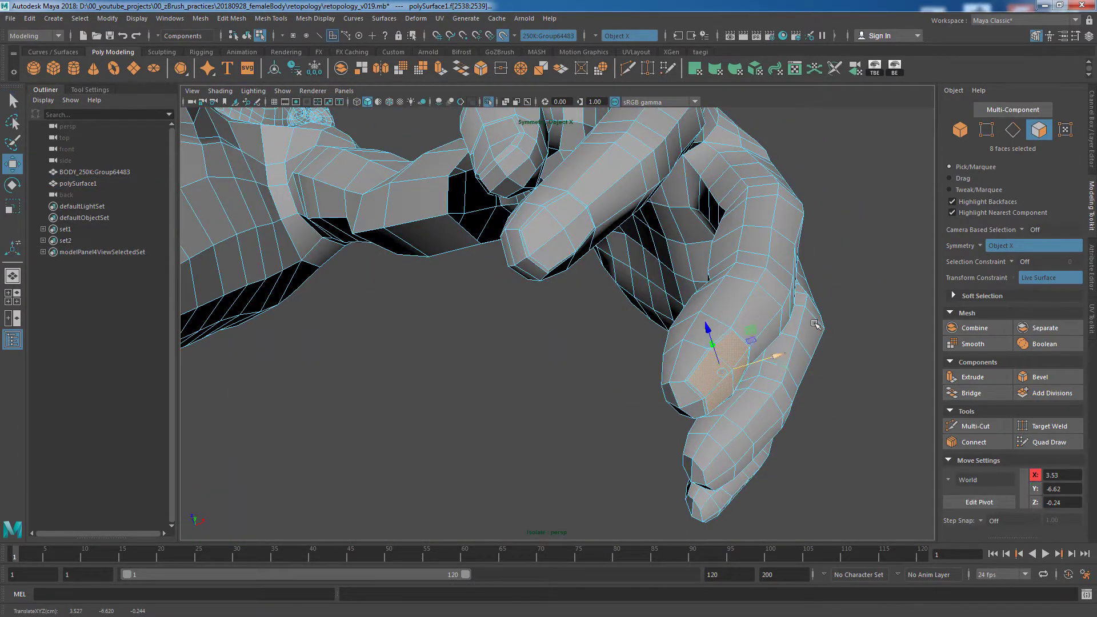
left_click_drag(815, 325, 649, 306, "alt")
key("F9")
left_click(576, 257)
mouse_move(576, 257)
left_mouse_down("alt")
mouse_move(748, 257)
mouse_move(658, 286)
mouse_move(628, 269)
mouse_move(638, 267)
mouse_move(515, 320)
mouse_move(543, 308)
left_mouse_up("alt")
Step: Select other fingertip vertices and nudge them to fit the sculpt
key("F11")
key("F9")
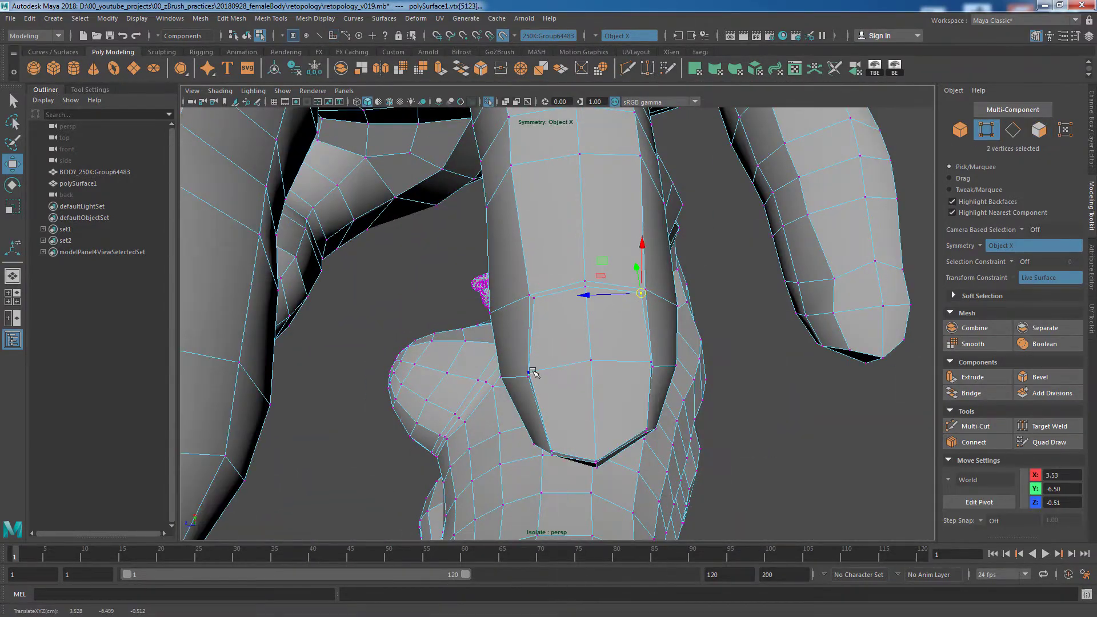
mouse_move(532, 372)
left_mouse_down("alt")
mouse_move(698, 436)
mouse_move(722, 368)
mouse_move(735, 392)
mouse_move(658, 350)
mouse_move(674, 392)
mouse_move(600, 363)
mouse_move(746, 363)
mouse_move(700, 397)
mouse_move(657, 286)
mouse_move(414, 326)
mouse_move(495, 397)
mouse_move(532, 257)
mouse_move(503, 223)
mouse_move(396, 216)
mouse_move(705, 281)
mouse_move(436, 314)
mouse_move(640, 328)
left_mouse_up("alt")
key("F11")
key("F9")
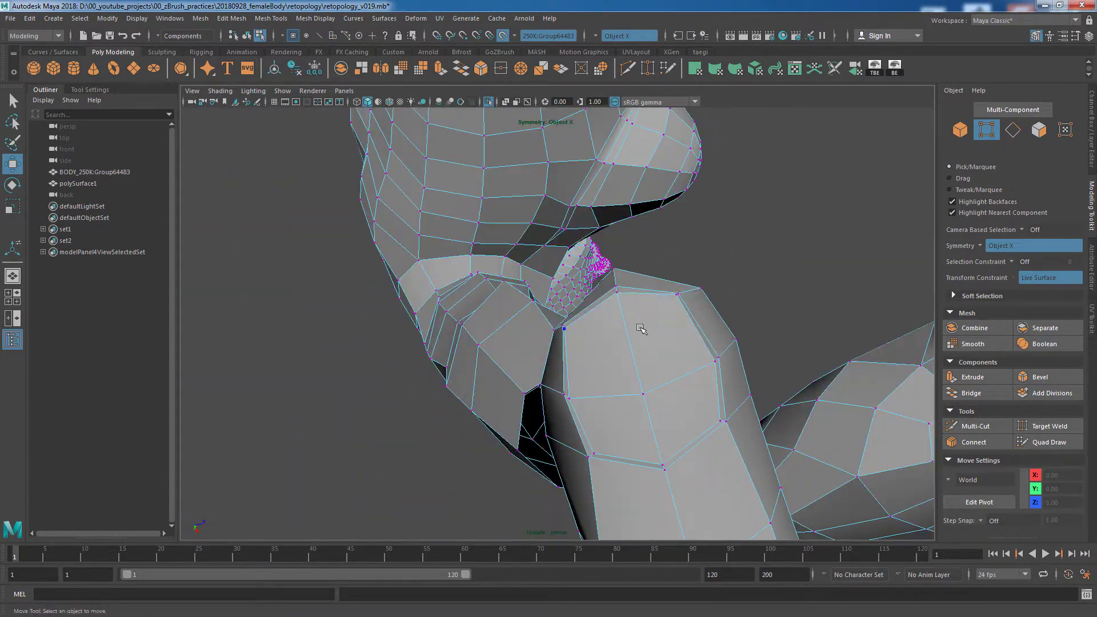
mouse_move(568, 328)
left_mouse_down("alt")
mouse_move(571, 286)
mouse_move(525, 343)
mouse_move(595, 346)
mouse_move(537, 308)
mouse_move(571, 320)
mouse_move(531, 343)
mouse_move(629, 354)
mouse_move(537, 341)
mouse_move(480, 314)
mouse_move(539, 286)
mouse_move(814, 261)
left_mouse_up("alt")
left_click(526, 343)
Step: Return to object mode, reselect the retopology mesh and reactivate Quad Draw
key("F8")
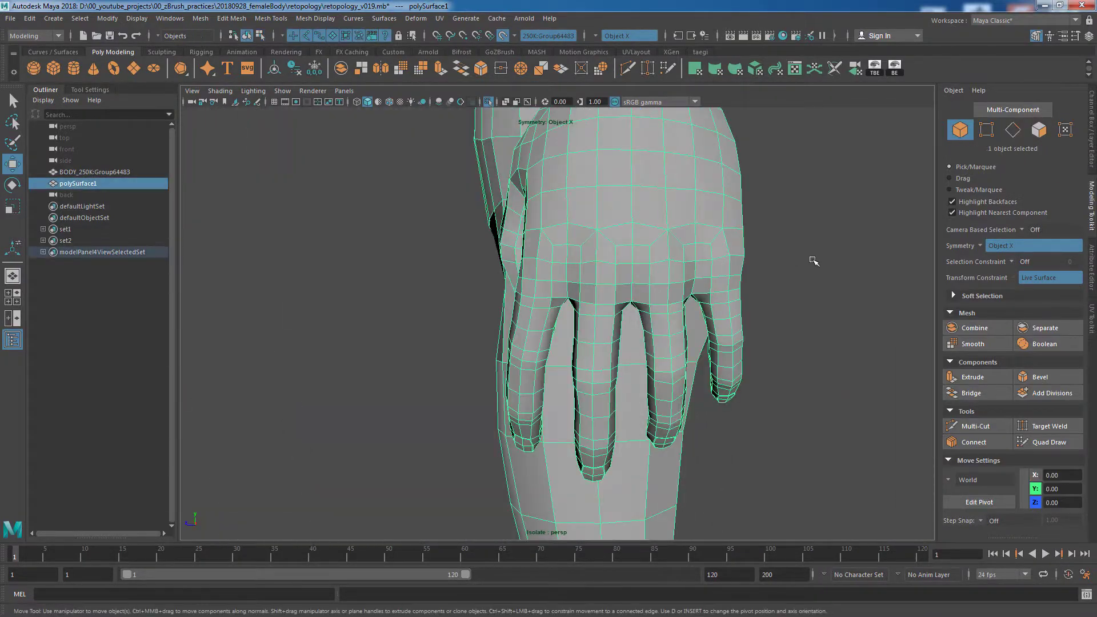
mouse_move(808, 221)
left_mouse_down("alt")
mouse_move(666, 318)
mouse_move(571, 309)
mouse_move(592, 326)
mouse_move(502, 244)
mouse_move(750, 265)
left_mouse_up("alt")
left_click(77, 182)
left_click(1049, 442)
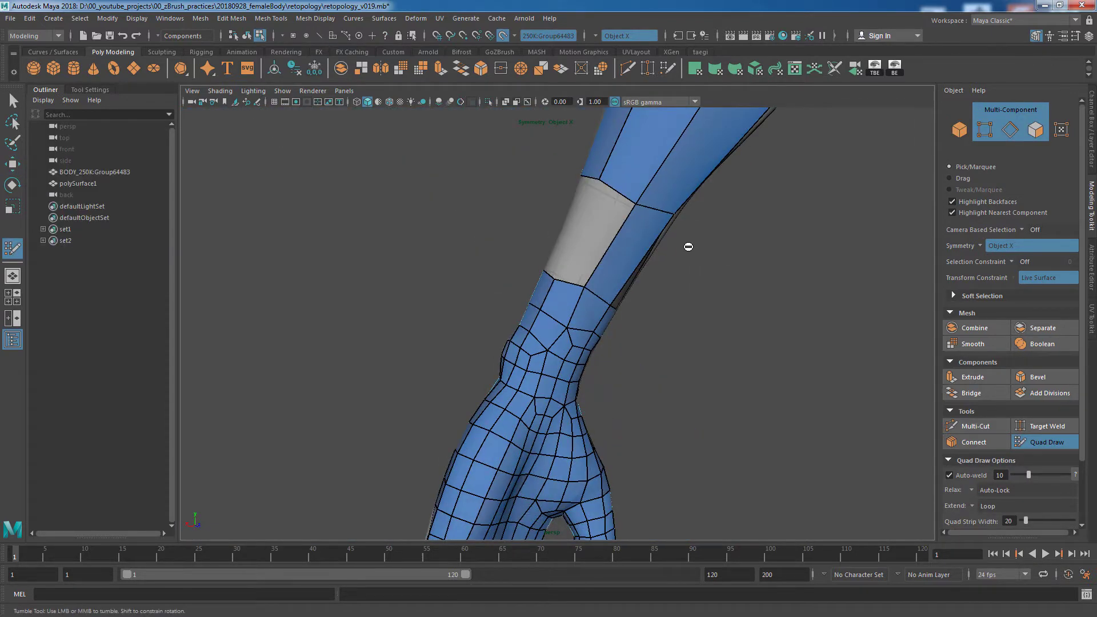
mouse_move(696, 284)
left_mouse_down("alt")
mouse_move(706, 385)
mouse_move(617, 345)
mouse_move(578, 379)
mouse_move(576, 279)
mouse_move(768, 345)
mouse_move(713, 299)
mouse_move(737, 240)
left_mouse_up("alt")
key("q")
key("F8")
scroll(718, 194, "down", 2)
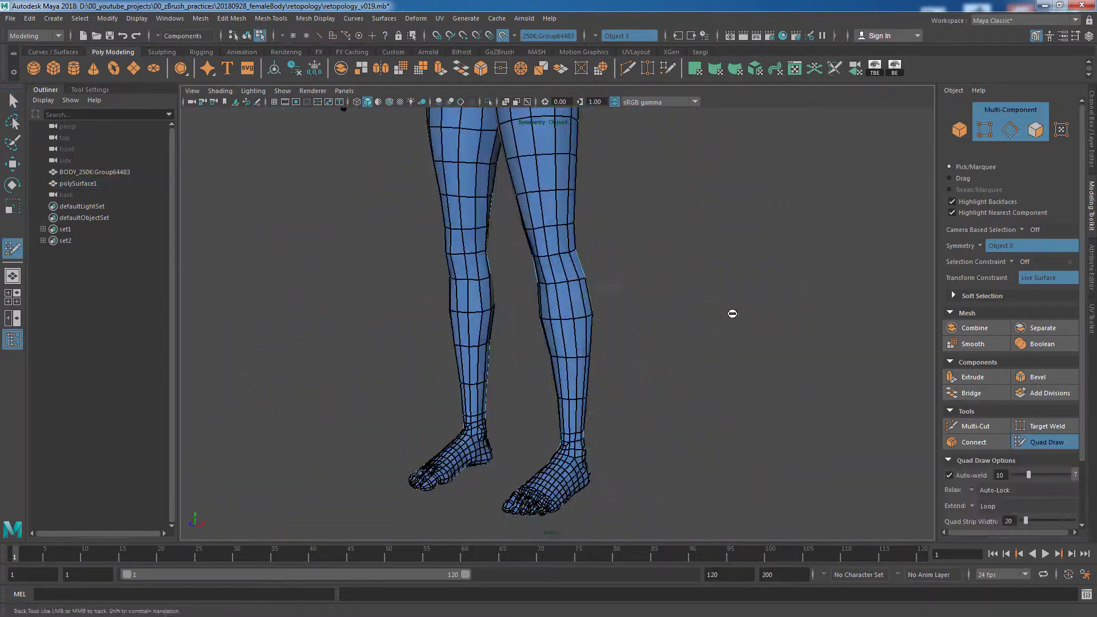
mouse_move(733, 313)
middle_mouse_down("alt")
mouse_move(720, 400)
mouse_move(703, 323)
mouse_move(739, 375)
mouse_move(626, 376)
middle_mouse_up("alt")
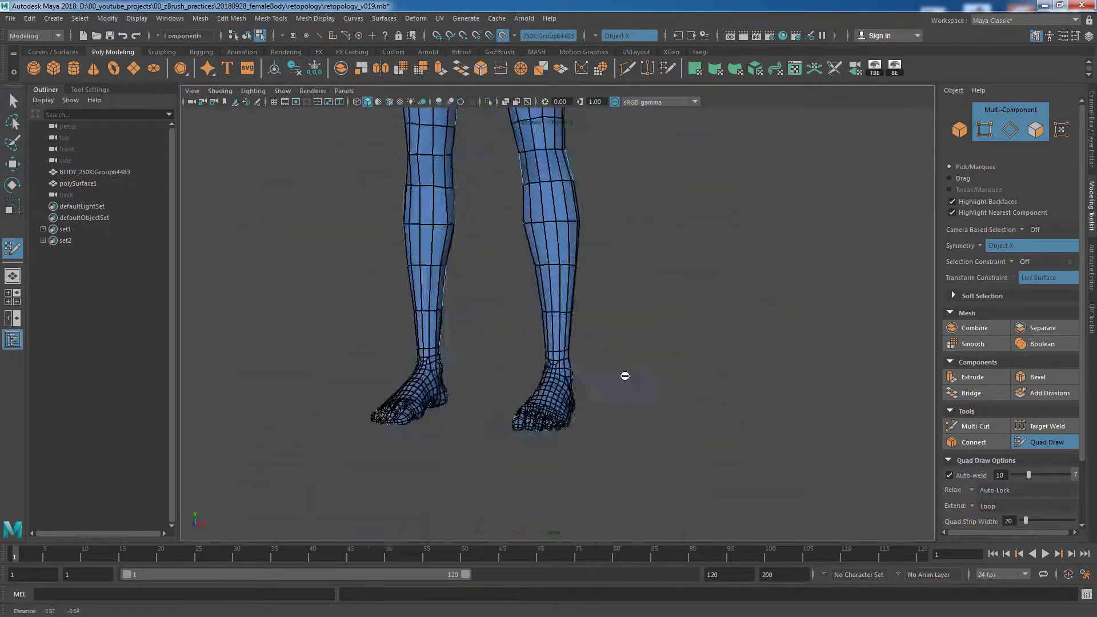
right_click_drag(625, 375, 743, 422, "alt")
mouse_move(728, 341)
right_mouse_down("alt")
mouse_move(804, 433)
mouse_move(867, 352)
right_mouse_up("alt")
mouse_move(868, 353)
middle_mouse_down("alt")
mouse_move(819, 435)
mouse_move(810, 401)
middle_mouse_up("alt")
right_click_drag(810, 401, 595, 362, "alt")
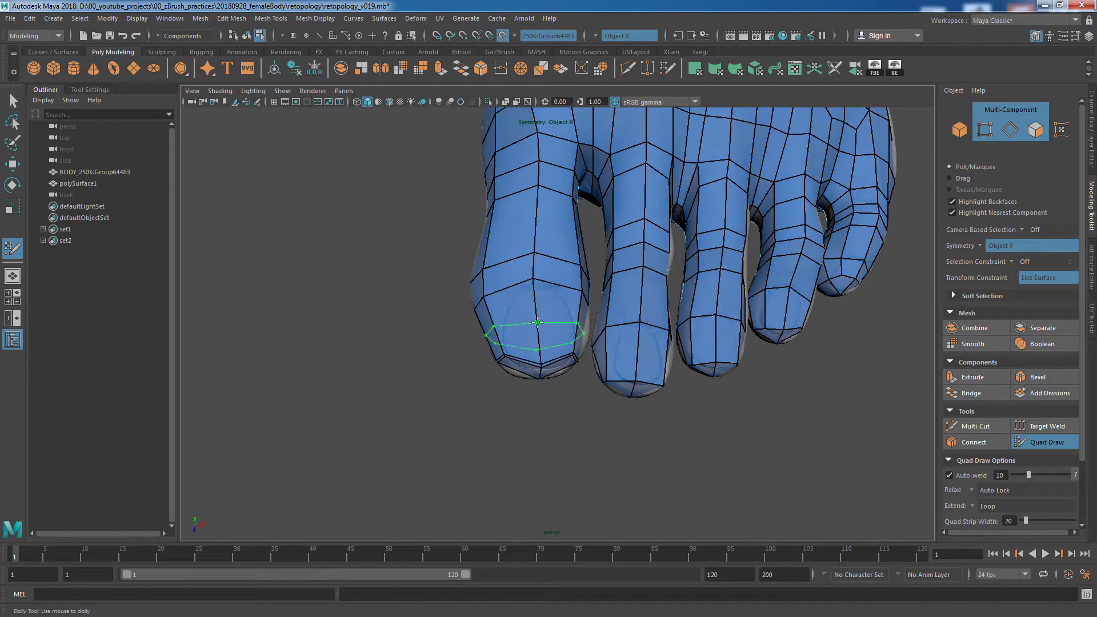
mouse_move(641, 408)
right_mouse_down("alt")
mouse_move(581, 389)
mouse_move(576, 399)
mouse_move(632, 385)
mouse_move(589, 395)
mouse_move(645, 415)
mouse_move(620, 395)
right_mouse_up("alt")
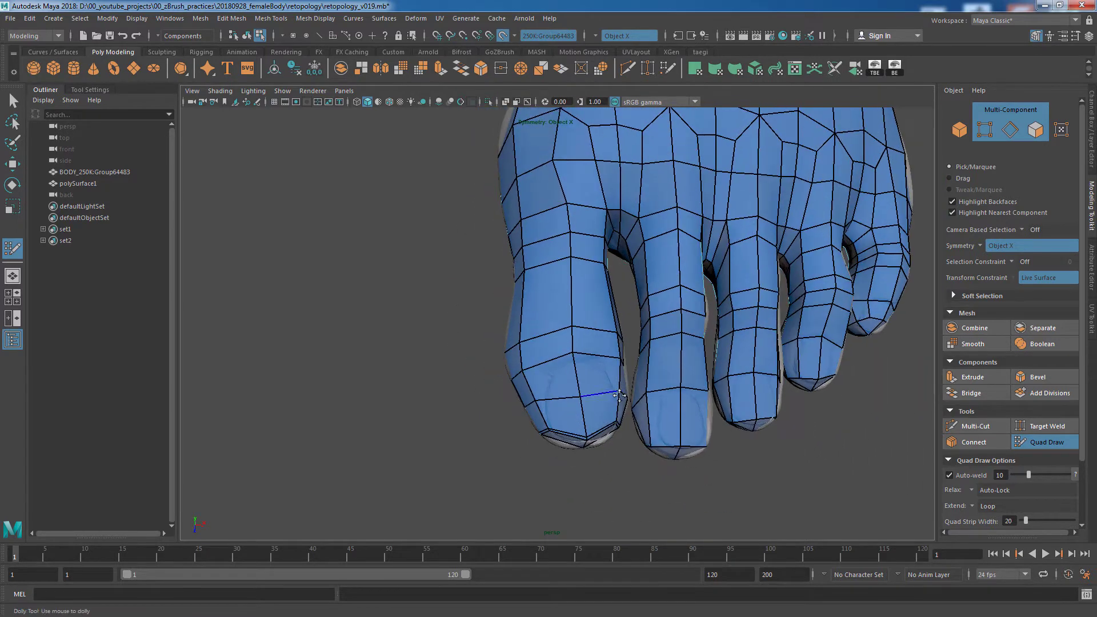
mouse_move(612, 388)
middle_mouse_down("alt")
mouse_move(693, 419)
mouse_move(705, 267)
middle_mouse_up("alt")
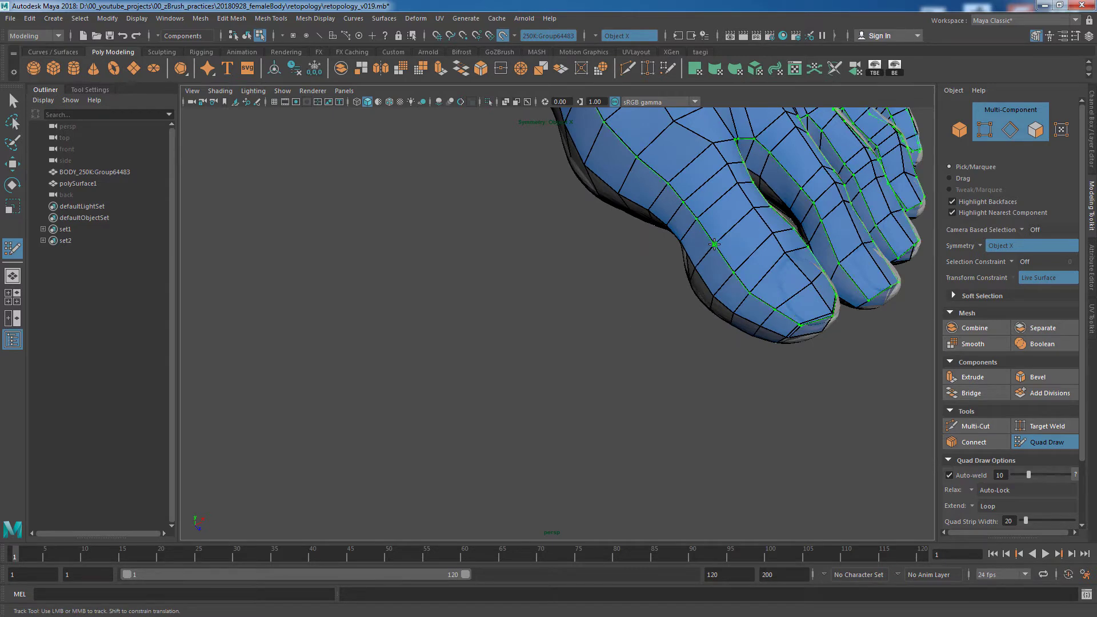
mouse_move(616, 411)
middle_mouse_down("alt")
mouse_move(723, 421)
mouse_move(777, 404)
mouse_move(589, 453)
middle_mouse_up("alt")
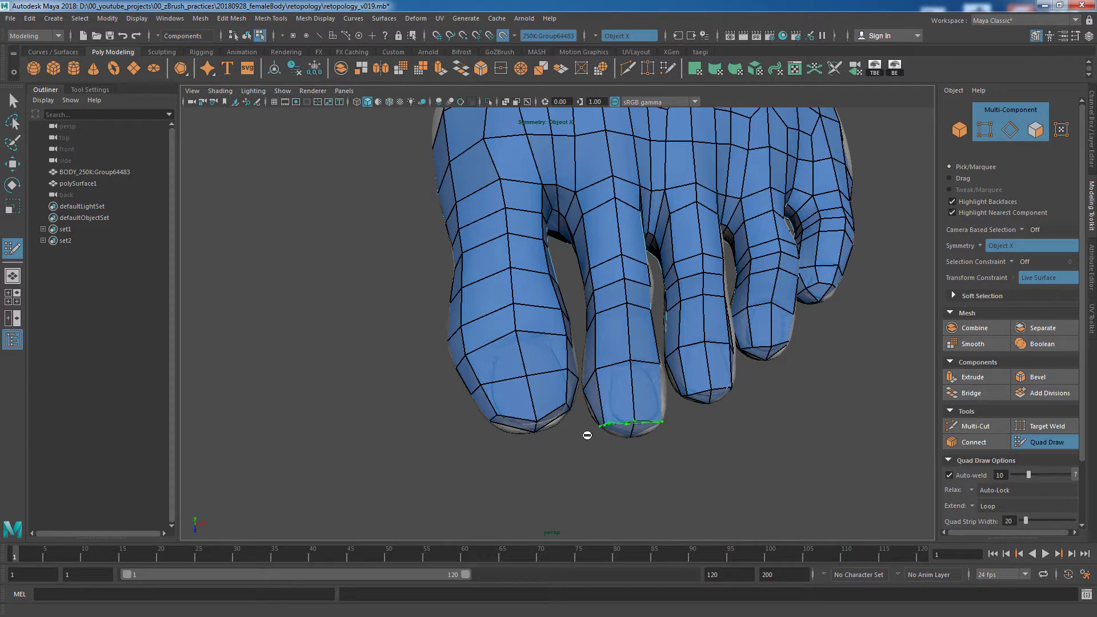
scroll(600, 434, "up", 1)
scroll(612, 436, "up", 2)
scroll(551, 367, "down", 1)
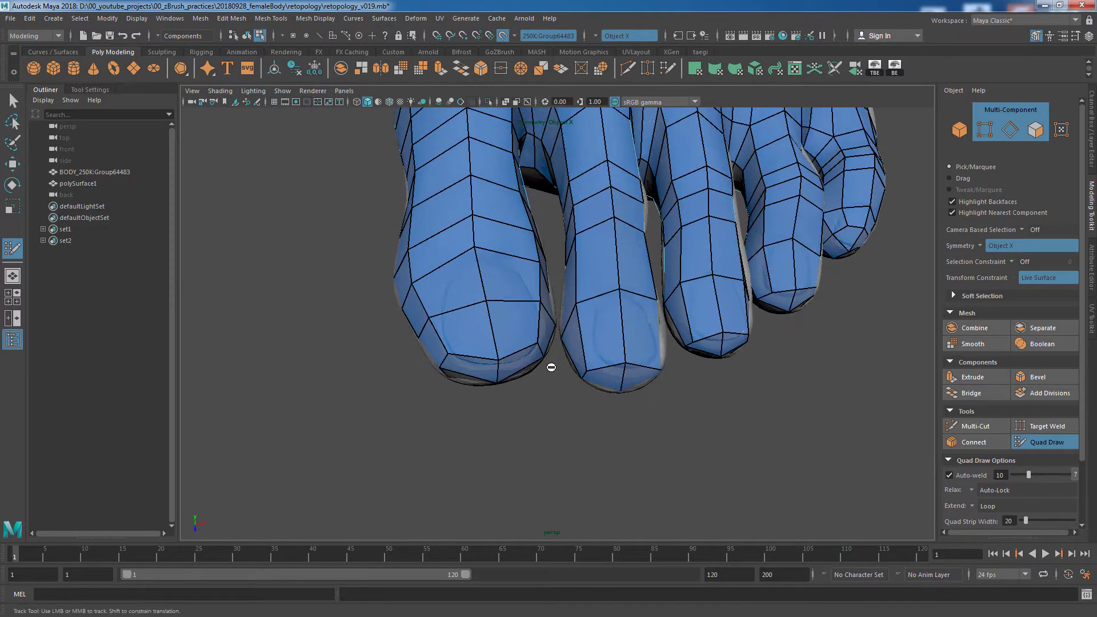
left_click_drag(536, 377, 484, 402, "alt")
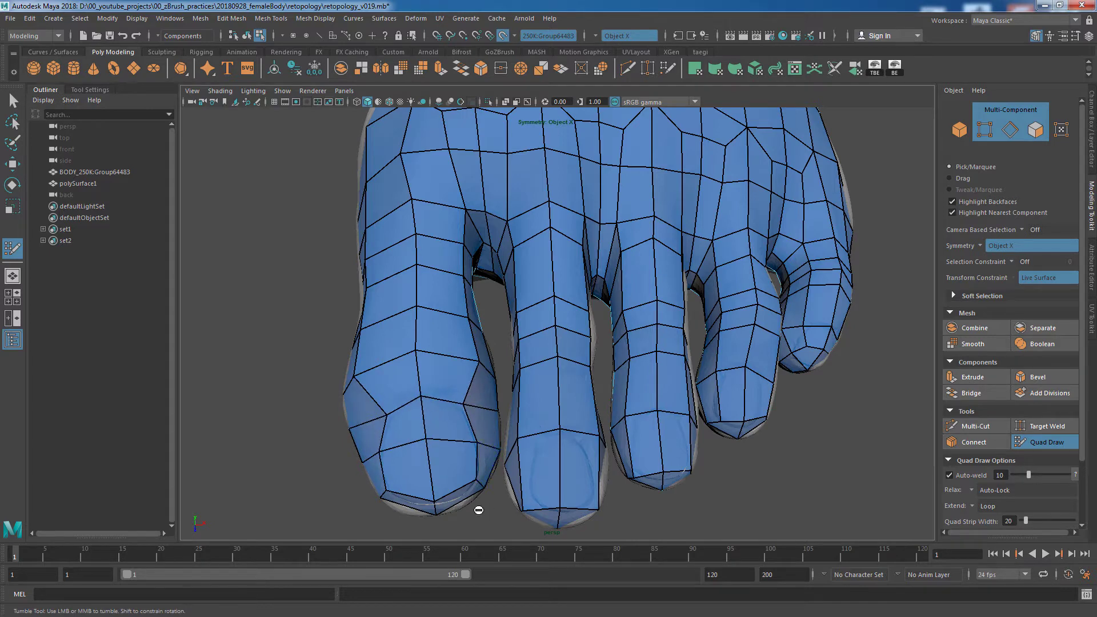
mouse_move(479, 510)
left_mouse_down("alt")
mouse_move(563, 409)
mouse_move(532, 446)
mouse_move(611, 451)
left_mouse_up("alt")
middle_click_drag(611, 451, 610, 452, "alt")
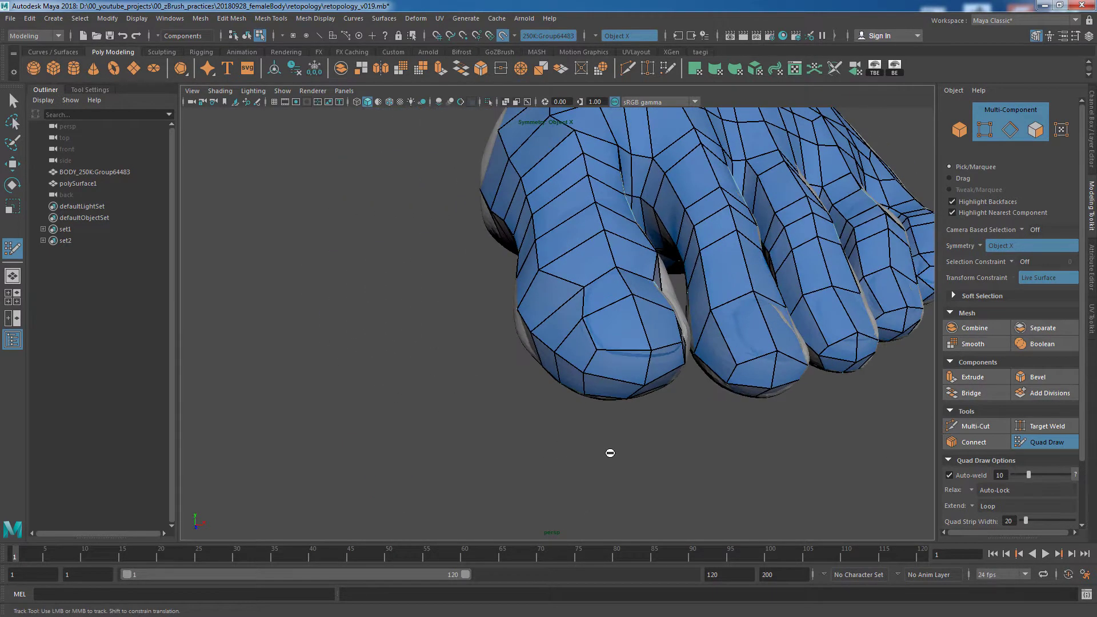
right_click_drag(667, 414, 738, 448, "alt")
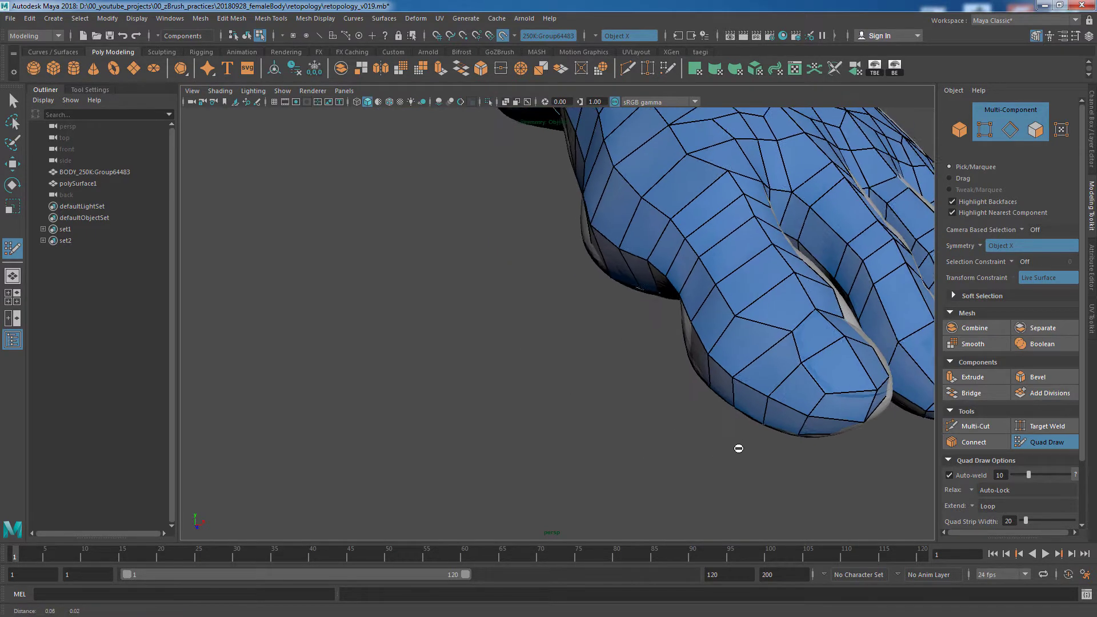
mouse_move(745, 309)
left_mouse_down("alt")
mouse_move(558, 367)
mouse_move(435, 336)
left_mouse_up("alt")
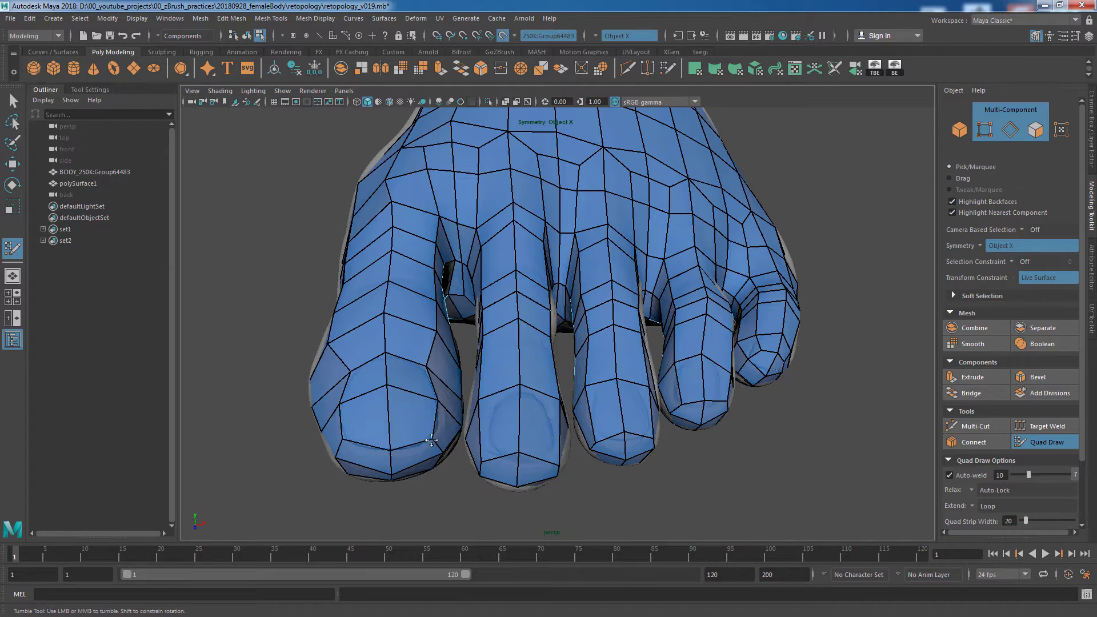
mouse_move(432, 440)
middle_mouse_down("alt")
mouse_move(470, 466)
mouse_move(482, 423)
mouse_move(509, 453)
middle_mouse_up("alt")
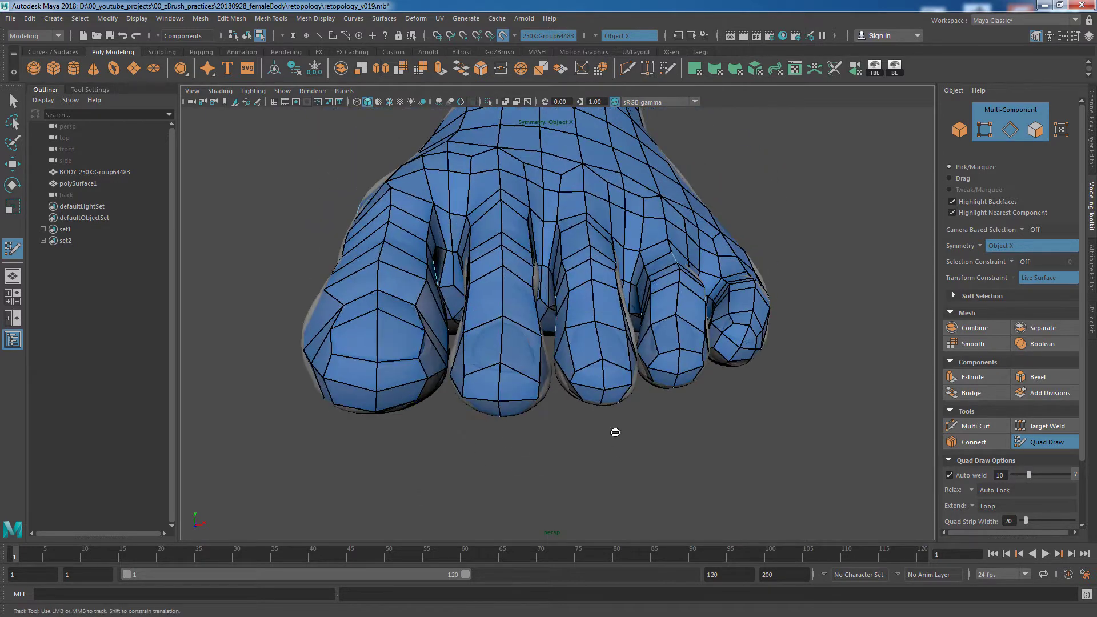
right_click_drag(580, 432, 549, 456, "alt")
mouse_move(630, 443)
right_mouse_down("alt")
mouse_move(468, 397)
mouse_move(690, 374)
mouse_move(718, 420)
right_mouse_up("alt")
mouse_move(719, 420)
left_mouse_down("alt")
mouse_move(737, 455)
mouse_move(787, 426)
mouse_move(666, 353)
mouse_move(447, 324)
left_mouse_up("alt")
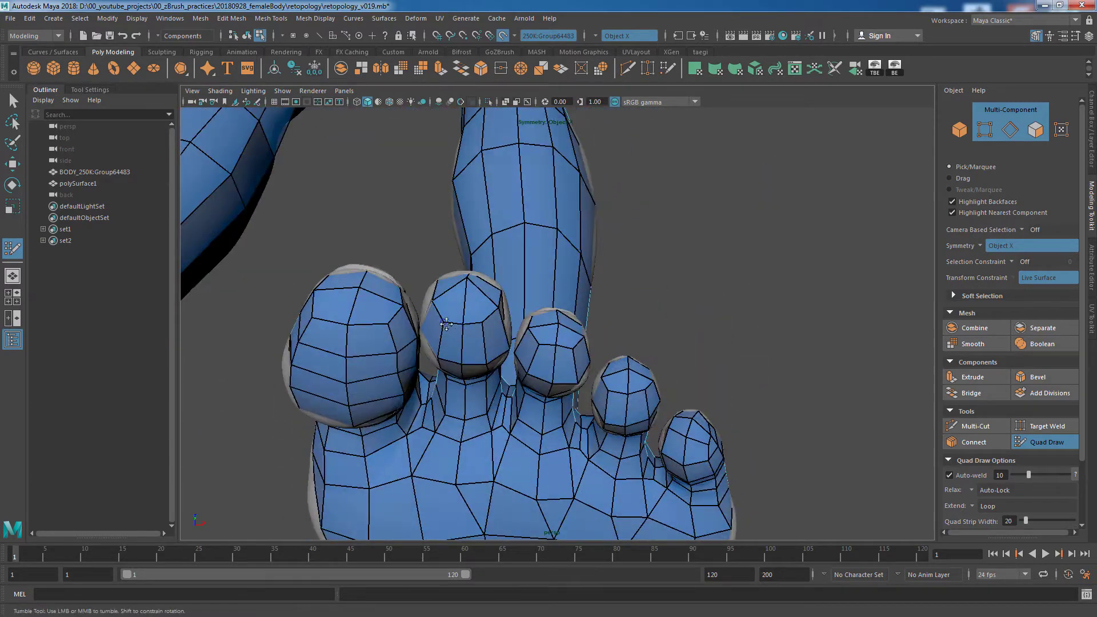
mouse_move(643, 323)
left_mouse_down("alt")
mouse_move(667, 303)
mouse_move(525, 344)
left_mouse_up("alt")
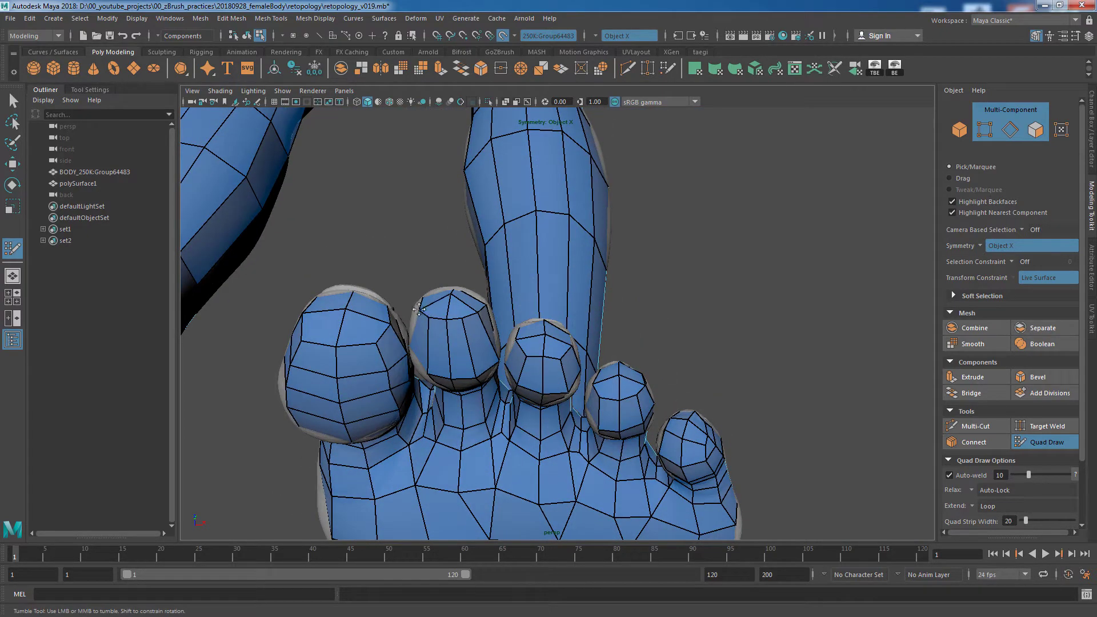
mouse_move(419, 310)
left_mouse_down("alt")
mouse_move(651, 345)
mouse_move(620, 375)
mouse_move(681, 299)
mouse_move(658, 446)
left_mouse_up("alt")
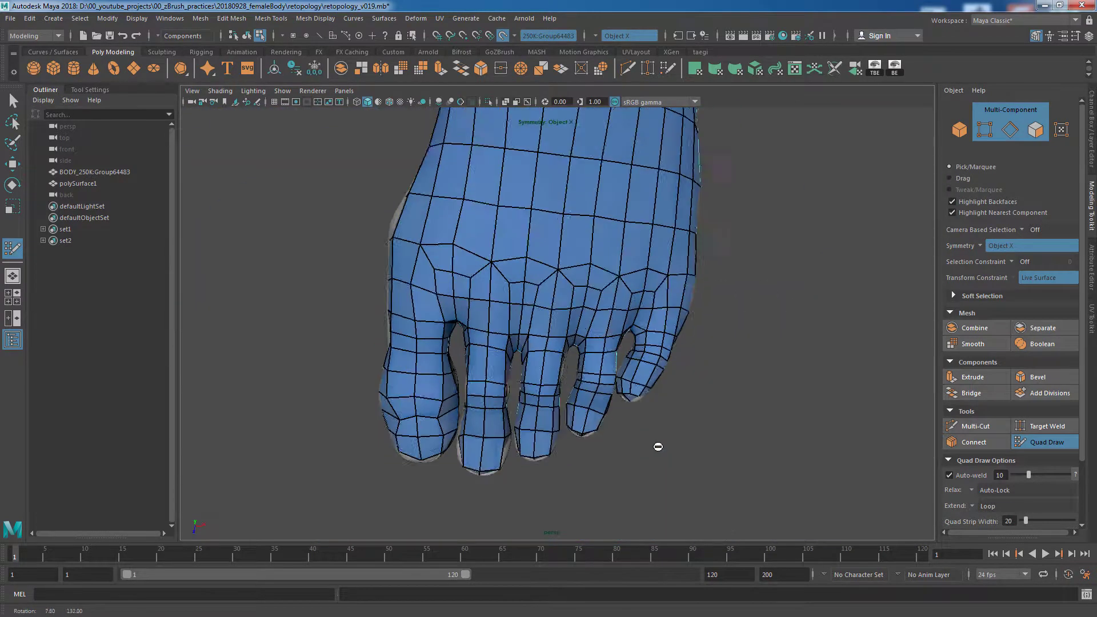
scroll(649, 416, "up", 3)
middle_click_drag(650, 417, 547, 400, "alt")
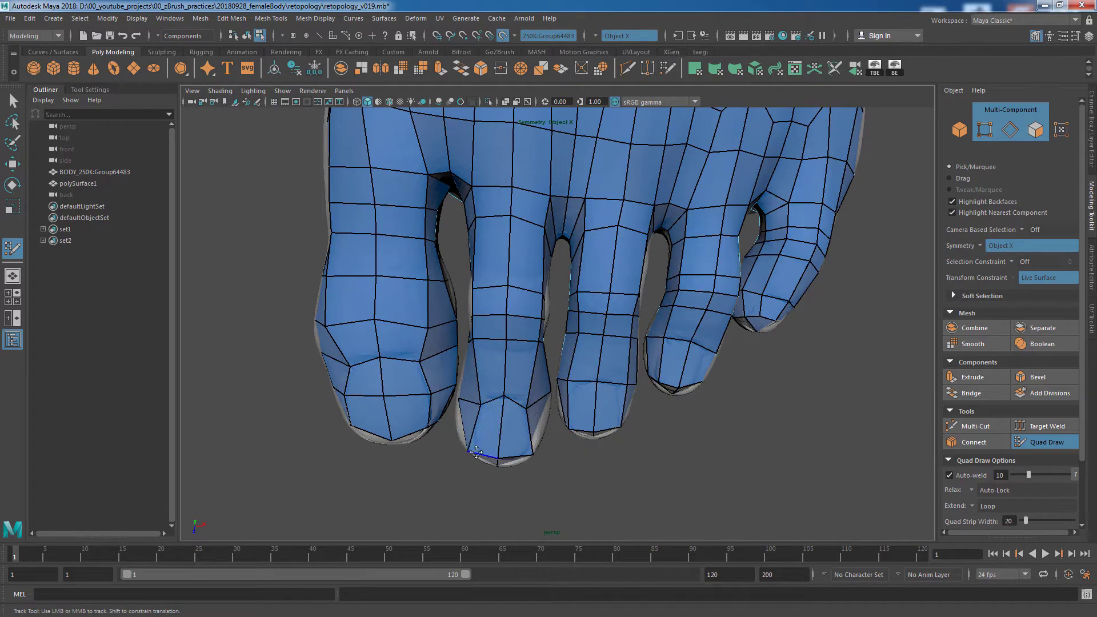
mouse_move(579, 448)
middle_mouse_down("alt")
mouse_move(683, 444)
mouse_move(498, 389)
mouse_move(598, 472)
mouse_move(564, 458)
middle_mouse_up("alt")
left_click_drag(563, 457, 555, 424, "alt")
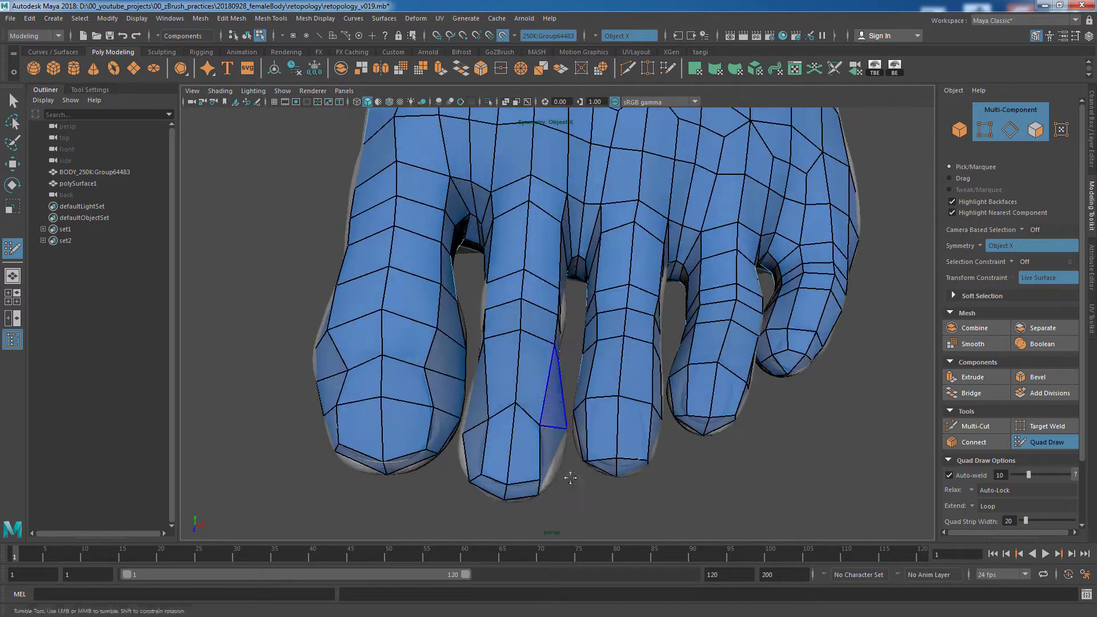
middle_click_drag(555, 424, 518, 384, "alt")
left_click_drag(559, 438, 479, 473, "alt")
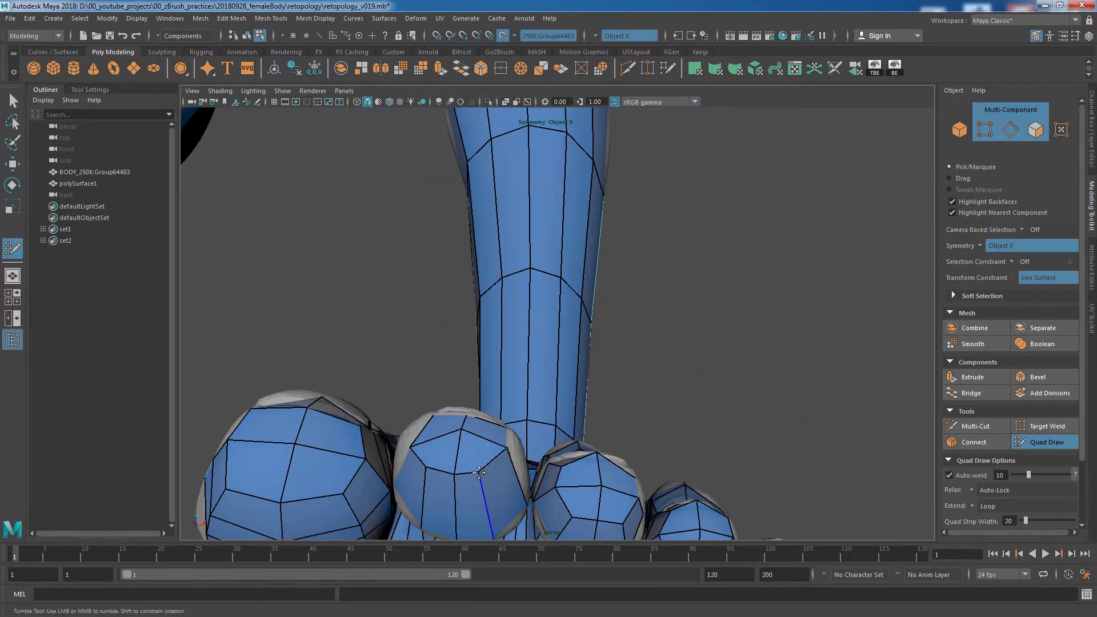
mouse_move(678, 445)
left_mouse_down("alt")
mouse_move(425, 447)
mouse_move(593, 501)
mouse_move(529, 498)
mouse_move(401, 445)
mouse_move(512, 495)
left_mouse_up("alt")
right_click_drag(512, 495, 534, 473, "alt")
middle_click_drag(533, 472, 607, 441, "alt")
mouse_move(607, 442)
left_mouse_down("alt")
mouse_move(607, 387)
mouse_move(649, 519)
mouse_move(685, 513)
mouse_move(506, 502)
mouse_move(548, 465)
mouse_move(563, 368)
mouse_move(552, 312)
mouse_move(561, 412)
mouse_move(588, 392)
mouse_move(463, 356)
left_mouse_up("alt")
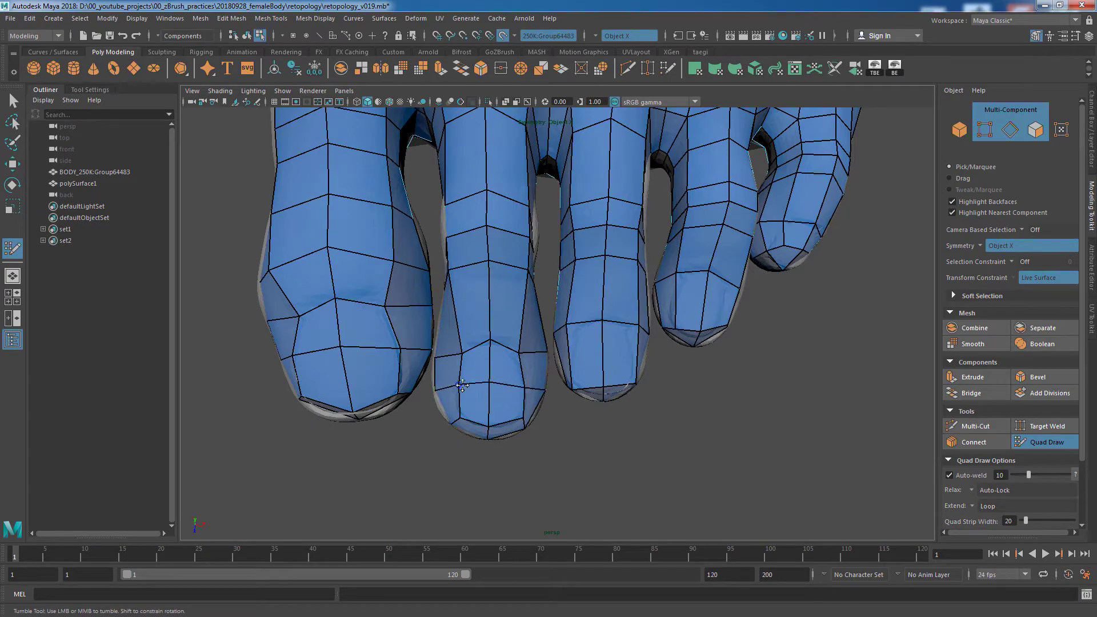
mouse_move(845, 463)
left_mouse_down("alt")
mouse_move(556, 453)
mouse_move(679, 336)
mouse_move(730, 329)
mouse_move(740, 312)
mouse_move(695, 327)
mouse_move(729, 465)
mouse_move(713, 443)
mouse_move(749, 437)
mouse_move(755, 418)
mouse_move(625, 378)
mouse_move(675, 320)
mouse_move(624, 358)
mouse_move(649, 397)
mouse_move(718, 417)
mouse_move(693, 367)
mouse_move(627, 466)
mouse_move(779, 343)
mouse_move(632, 465)
mouse_move(625, 449)
mouse_move(667, 472)
mouse_move(686, 457)
mouse_move(693, 417)
mouse_move(708, 484)
mouse_move(743, 400)
mouse_move(852, 296)
mouse_move(776, 419)
left_mouse_up("alt")
Step: Orbit around the foot to inspect the toes from the front and below
right_click_drag(776, 419, 579, 451, "alt")
mouse_move(579, 452)
left_mouse_down("alt")
mouse_move(667, 461)
mouse_move(630, 491)
left_mouse_up("alt")
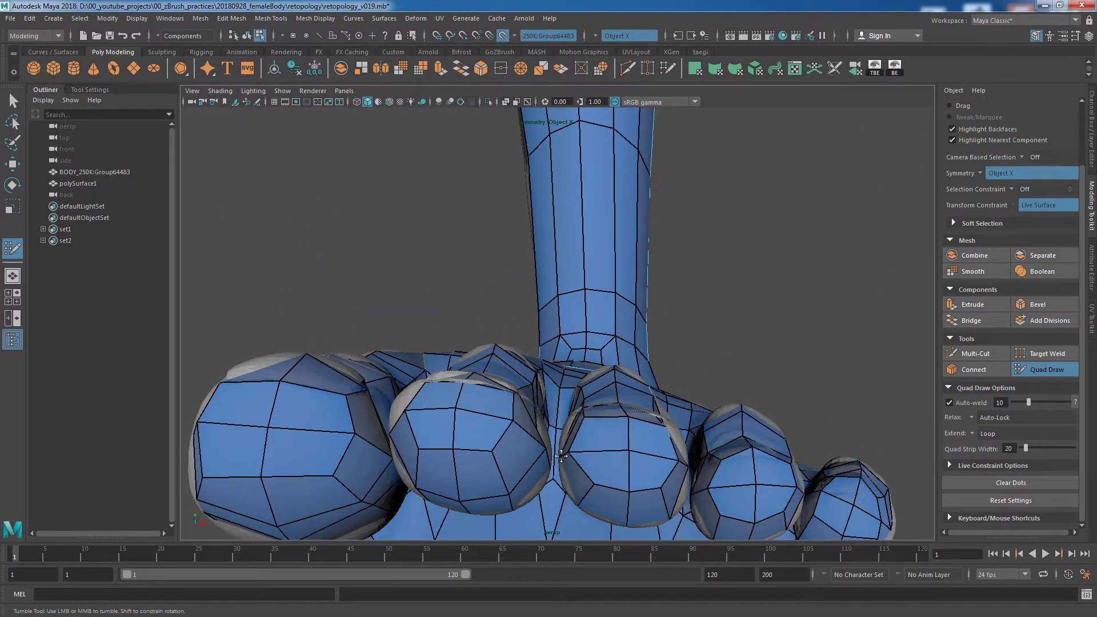
left_click_drag(781, 353, 808, 416, "alt")
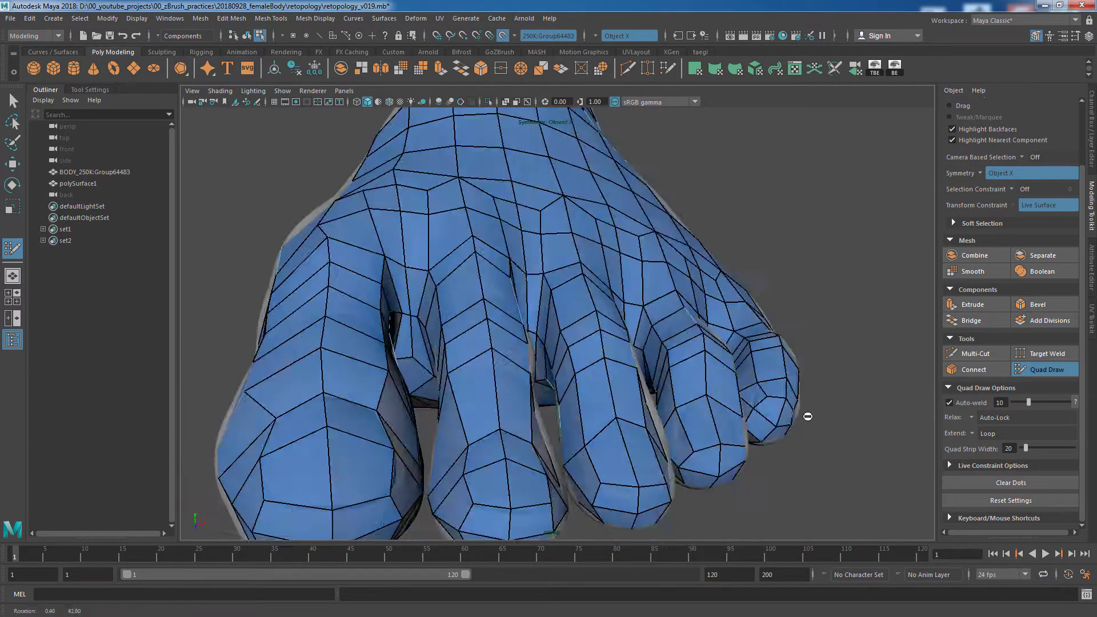
right_click_drag(808, 417, 580, 417, "alt")
mouse_move(725, 487)
left_mouse_down("alt")
mouse_move(635, 381)
mouse_move(715, 448)
mouse_move(577, 437)
mouse_move(608, 427)
left_mouse_up("alt")
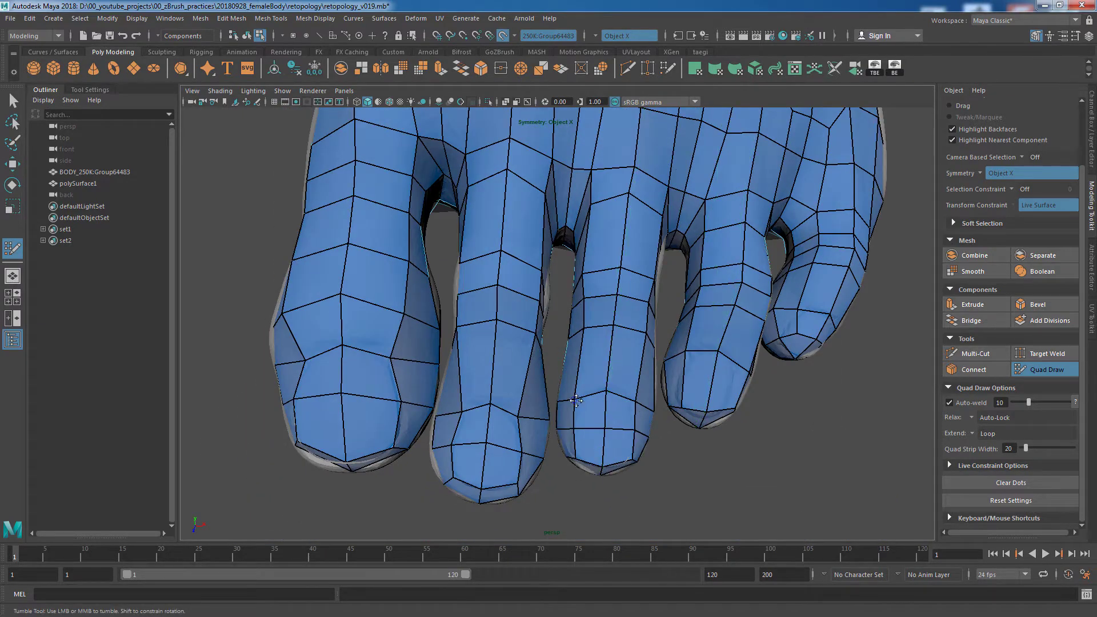
mouse_move(712, 468)
left_mouse_down("alt")
mouse_move(735, 383)
mouse_move(683, 402)
mouse_move(698, 470)
left_mouse_up("alt")
middle_click_drag(697, 470, 674, 457, "alt")
scroll(674, 457, "down", 2)
mouse_move(686, 449)
left_mouse_down("alt")
mouse_move(444, 211)
mouse_move(634, 375)
mouse_move(610, 317)
left_mouse_up("alt")
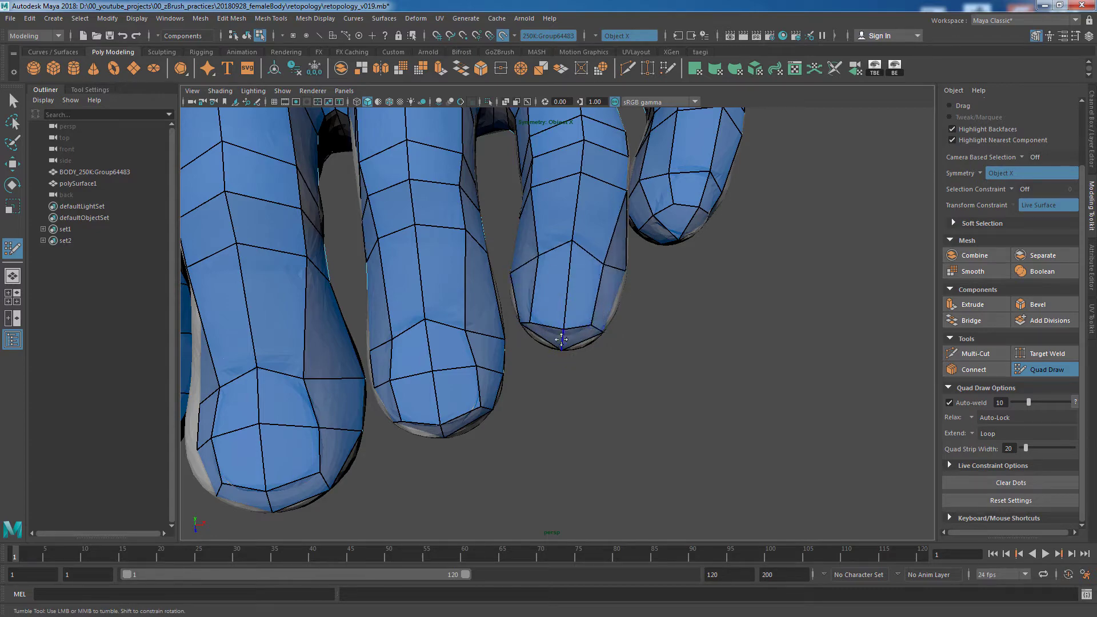
mouse_move(534, 320)
left_mouse_down("alt")
mouse_move(612, 326)
mouse_move(691, 284)
mouse_move(688, 269)
mouse_move(743, 408)
mouse_move(524, 438)
mouse_move(679, 441)
mouse_move(684, 481)
left_mouse_up("alt")
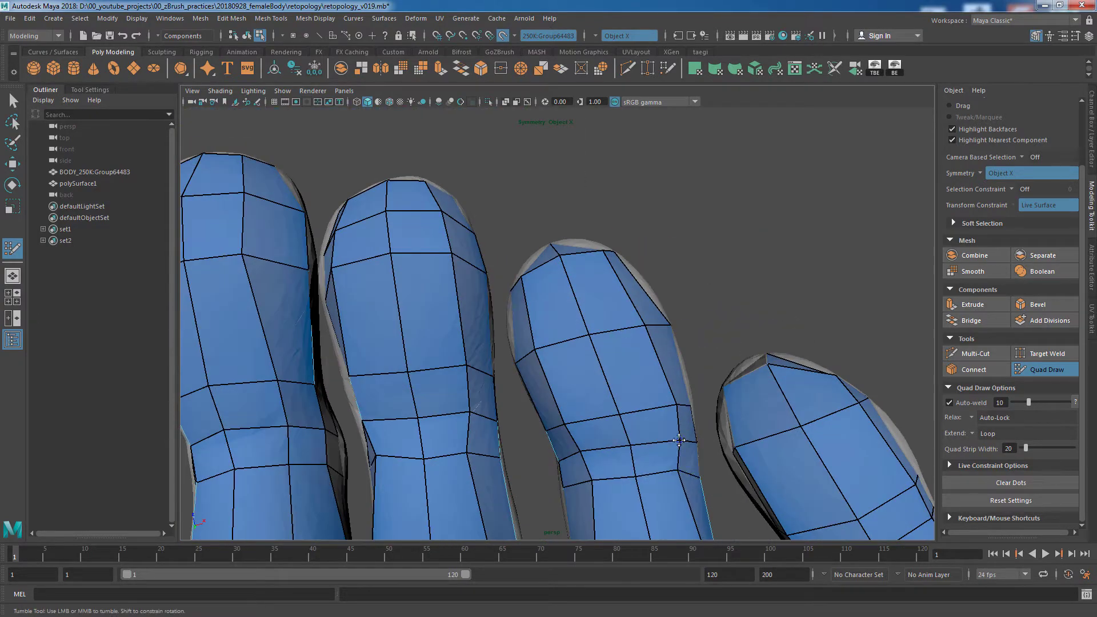
mouse_move(794, 318)
left_mouse_down("alt")
mouse_move(739, 402)
mouse_move(760, 480)
mouse_move(688, 331)
mouse_move(657, 417)
mouse_move(509, 232)
mouse_move(656, 397)
mouse_move(627, 390)
mouse_move(642, 466)
mouse_move(744, 490)
mouse_move(644, 449)
mouse_move(708, 421)
mouse_move(760, 429)
mouse_move(863, 357)
mouse_move(631, 444)
mouse_move(774, 468)
mouse_move(693, 372)
mouse_move(565, 315)
left_mouse_up("alt")
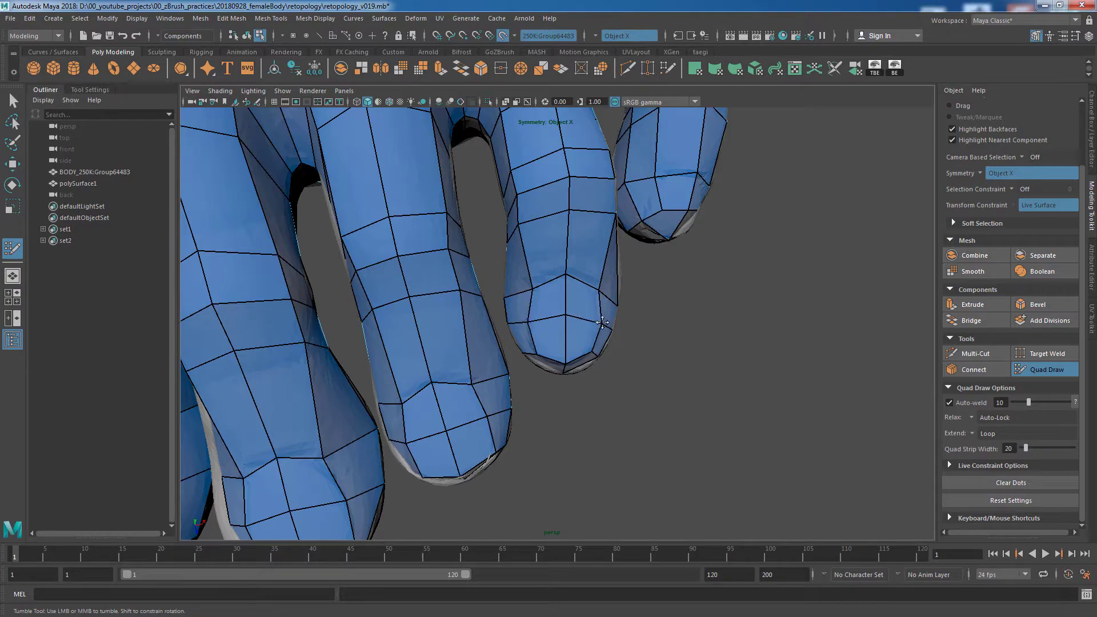
mouse_move(566, 319)
left_mouse_down("alt")
mouse_move(573, 304)
mouse_move(674, 350)
mouse_move(674, 259)
mouse_move(690, 428)
mouse_move(678, 362)
mouse_move(679, 385)
left_mouse_up("alt")
right_click_drag(678, 385, 679, 414, "alt")
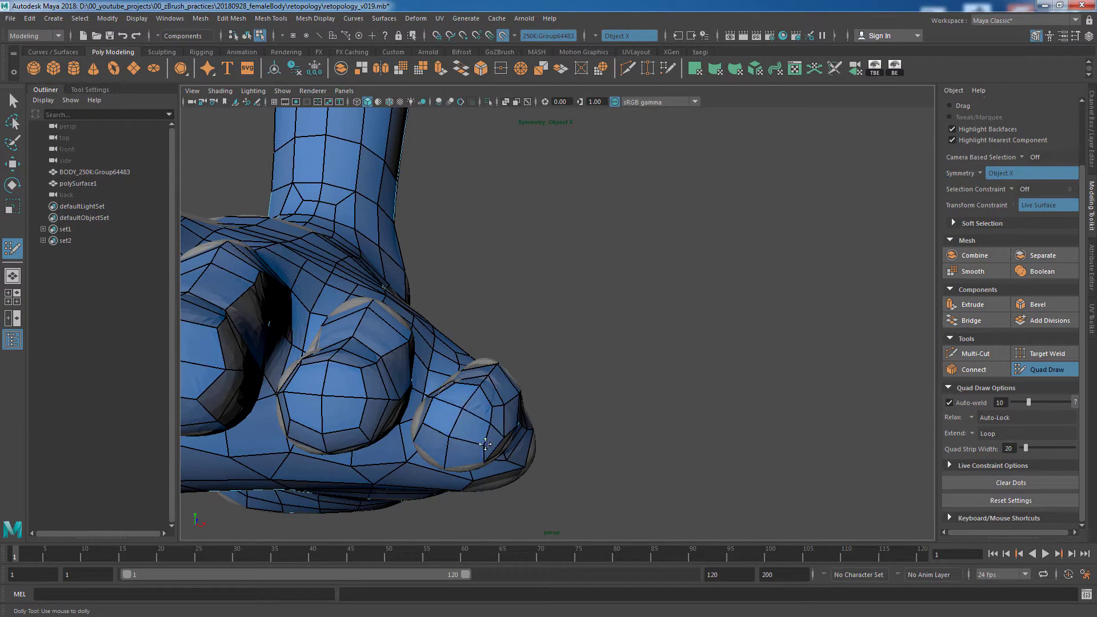
Step: Zoom in on the toe tips, then select the foot's retopology mesh polySurface1
right_click_drag(485, 444, 502, 394, "alt")
mouse_move(549, 446)
left_mouse_down("alt")
mouse_move(674, 416)
mouse_move(579, 261)
mouse_move(632, 436)
left_mouse_up("alt")
right_click_drag(631, 436, 555, 419, "alt")
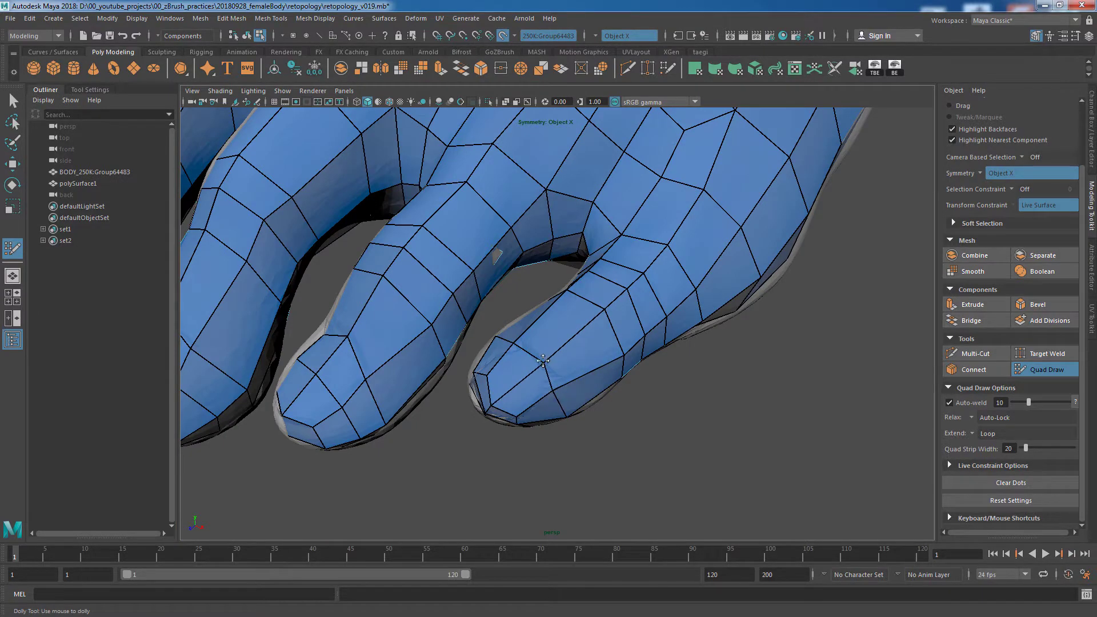
left_click_drag(538, 389, 592, 449, "alt")
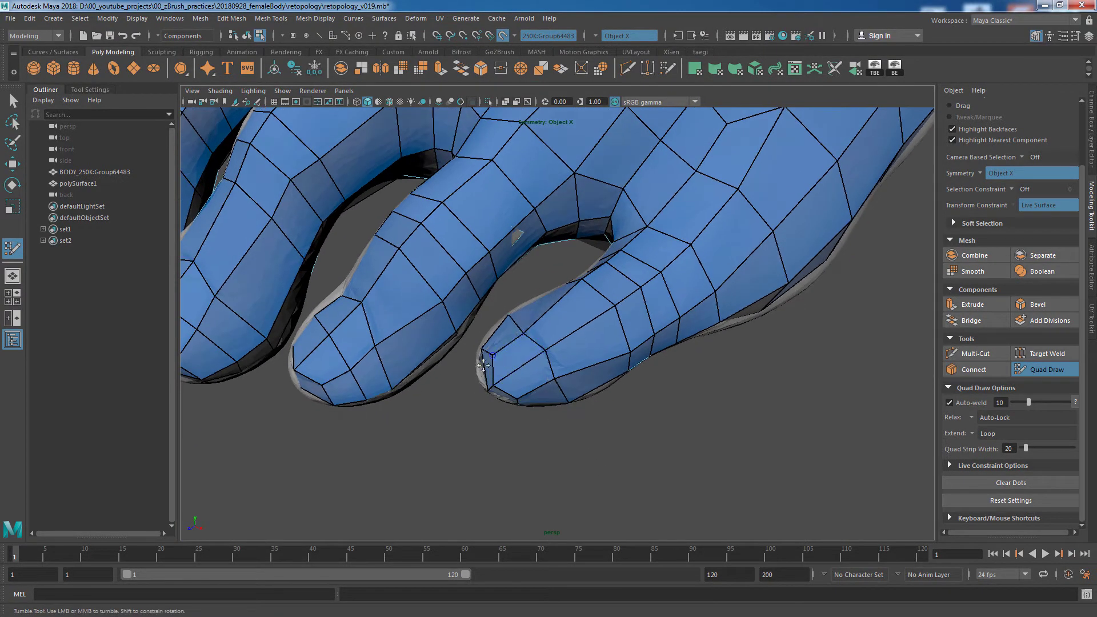
left_click_drag(484, 364, 661, 367, "alt")
right_click_drag(661, 368, 681, 385, "alt")
left_click_drag(680, 385, 686, 412, "alt")
right_click_drag(686, 411, 551, 319, "alt")
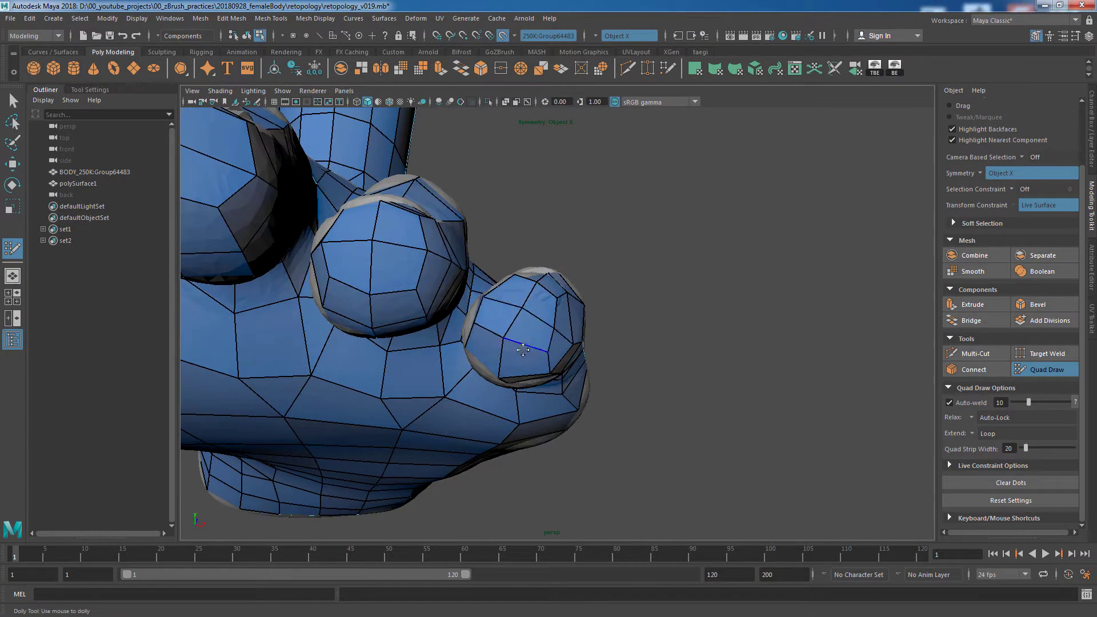
right_click_drag(530, 321, 696, 338, "alt")
mouse_move(696, 338)
left_mouse_down("alt")
mouse_move(753, 329)
mouse_move(713, 387)
mouse_move(654, 253)
mouse_move(735, 392)
mouse_move(610, 434)
mouse_move(654, 409)
mouse_move(612, 352)
mouse_move(654, 370)
mouse_move(656, 352)
mouse_move(520, 334)
mouse_move(583, 377)
mouse_move(656, 392)
mouse_move(571, 347)
mouse_move(636, 396)
mouse_move(598, 448)
mouse_move(499, 417)
mouse_move(610, 396)
mouse_move(688, 434)
mouse_move(600, 384)
mouse_move(474, 377)
left_mouse_up("alt")
mouse_move(569, 439)
left_mouse_down("alt")
mouse_move(505, 238)
mouse_move(880, 263)
mouse_move(644, 245)
mouse_move(627, 157)
mouse_move(579, 278)
mouse_move(737, 424)
mouse_move(483, 318)
mouse_move(605, 421)
mouse_move(683, 392)
mouse_move(833, 465)
left_mouse_up("alt")
middle_click_drag(833, 465, 552, 421, "alt")
left_click_drag(552, 421, 634, 452, "alt")
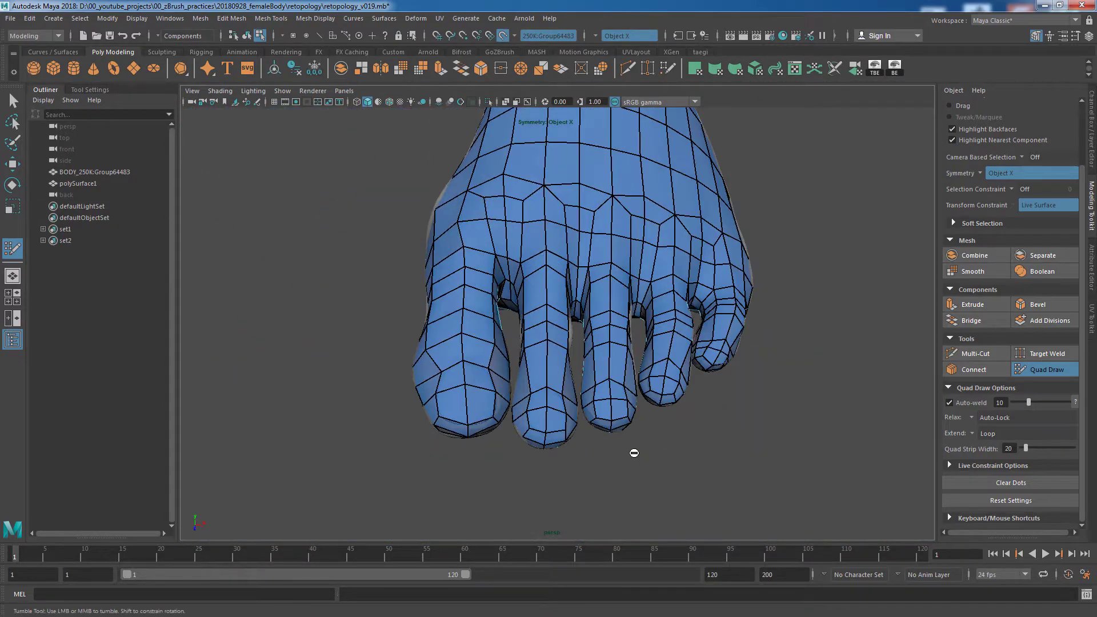
right_click_drag(461, 273, 517, 258)
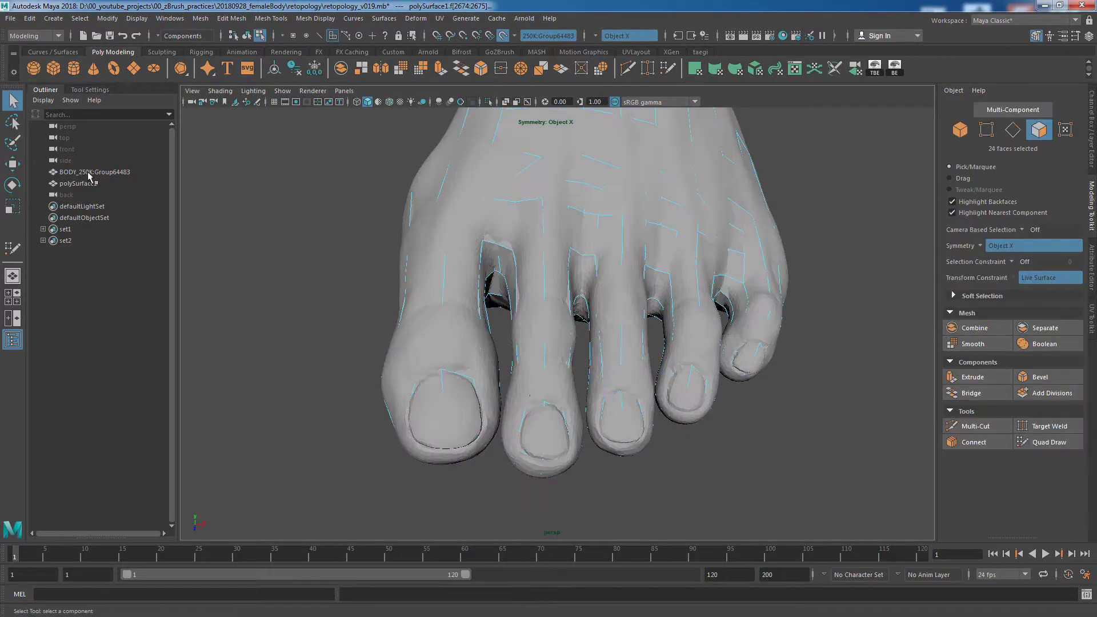
Step: Exit Quad Draw and select the big toe tip faces with the Move tool active
key("ctrl+1")
right_click_drag(448, 276, 452, 392)
left_click(452, 392)
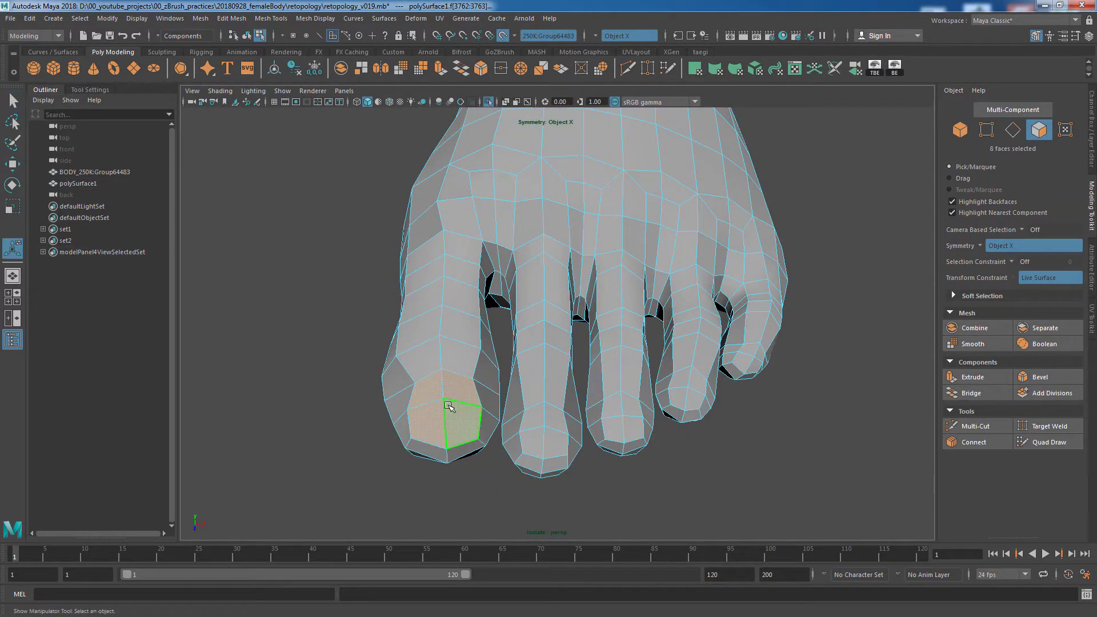
key("w")
left_click_drag(448, 405, 380, 410, "alt")
mouse_move(379, 409)
right_mouse_down("alt")
mouse_move(600, 465)
mouse_move(589, 481)
right_mouse_up("alt")
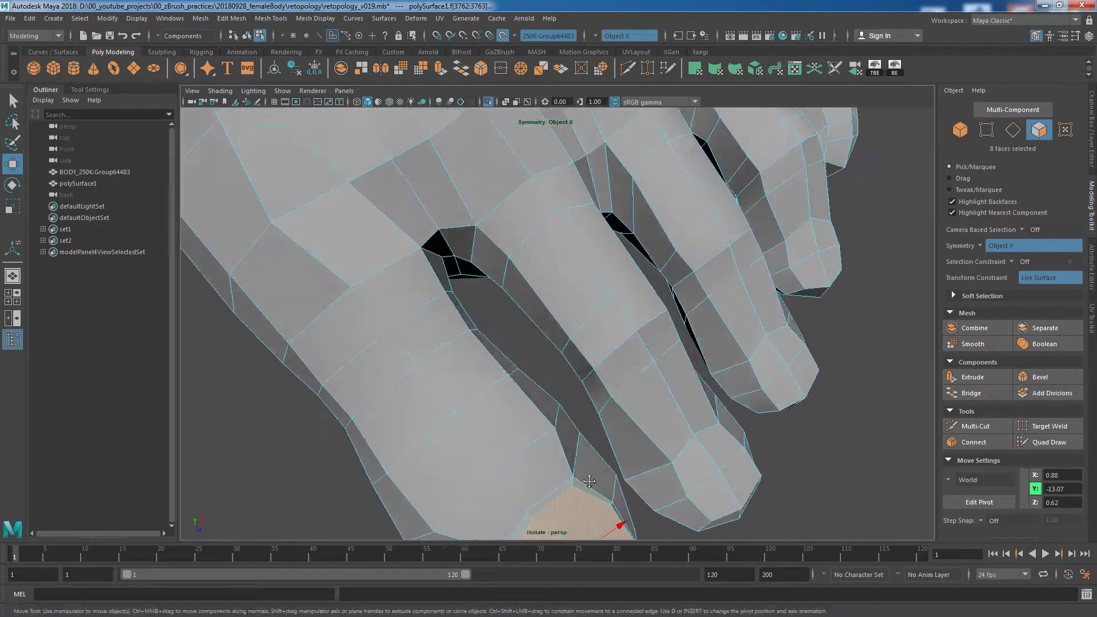
left_click_drag(589, 482, 559, 416, "alt")
Step: Pick a big-toe vertex, then select faces across the big toe tip
left_click(598, 394)
right_click_drag(437, 294, 387, 293)
left_click(409, 312)
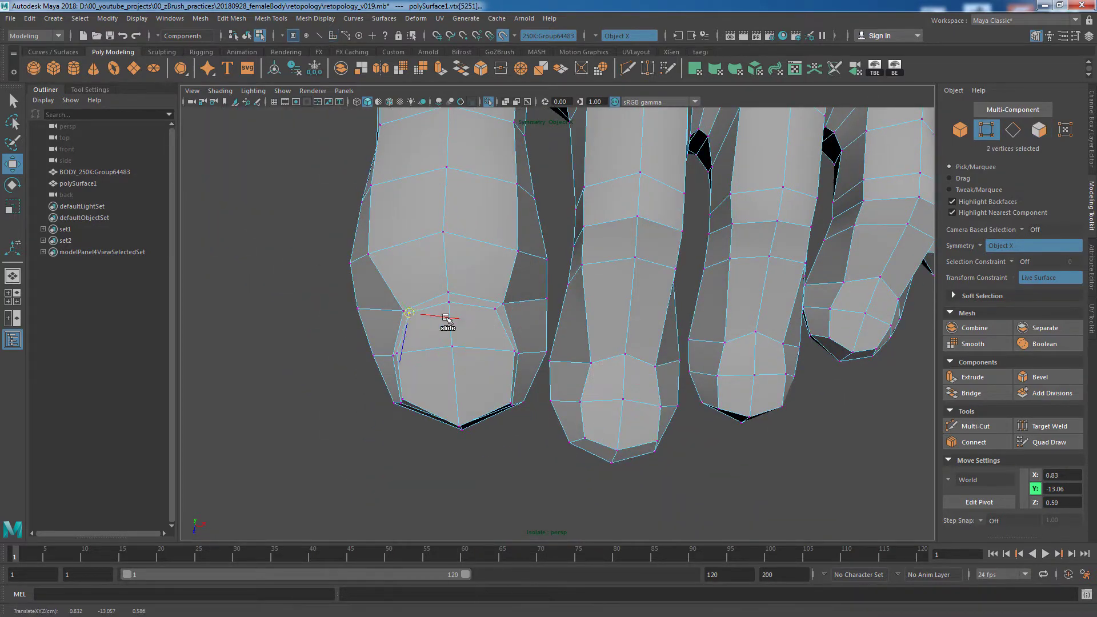
left_click_drag(448, 304, 514, 343, "alt")
right_click_drag(498, 274, 551, 275)
left_click_drag(475, 332, 552, 503)
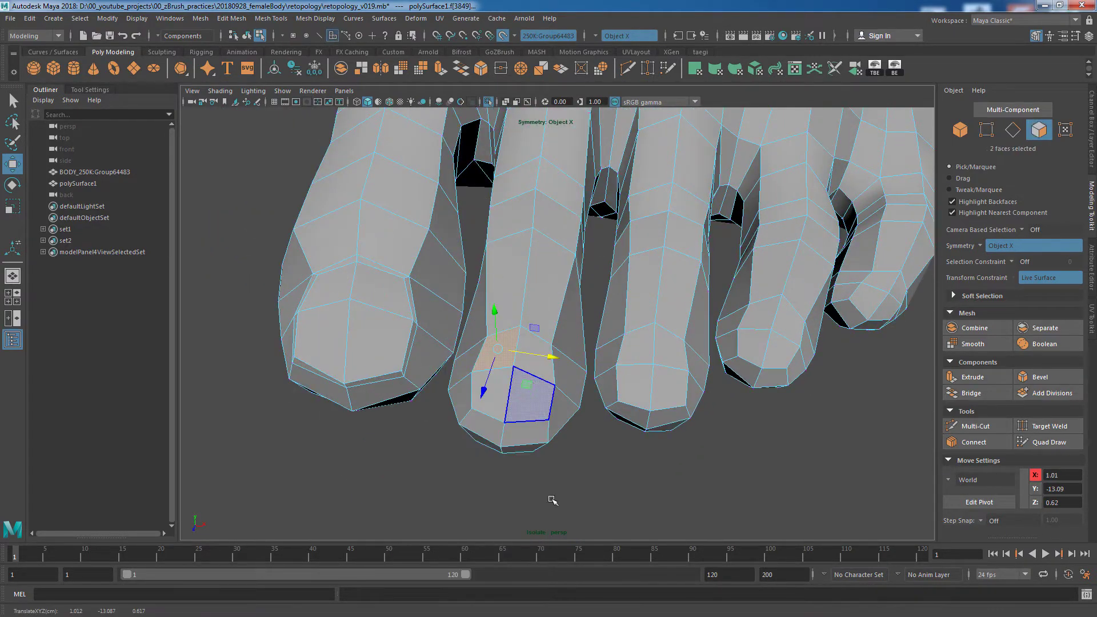
left_click(543, 286, "shift")
Step: Convert the toe-tip faces to their two vertices and slide them along the surface
mouse_move(517, 253)
left_mouse_down("alt")
mouse_move(556, 410)
mouse_move(531, 412)
left_mouse_up("alt")
scroll(531, 411, "up", 3)
right_click_drag(356, 277, 320, 275)
left_click(328, 273)
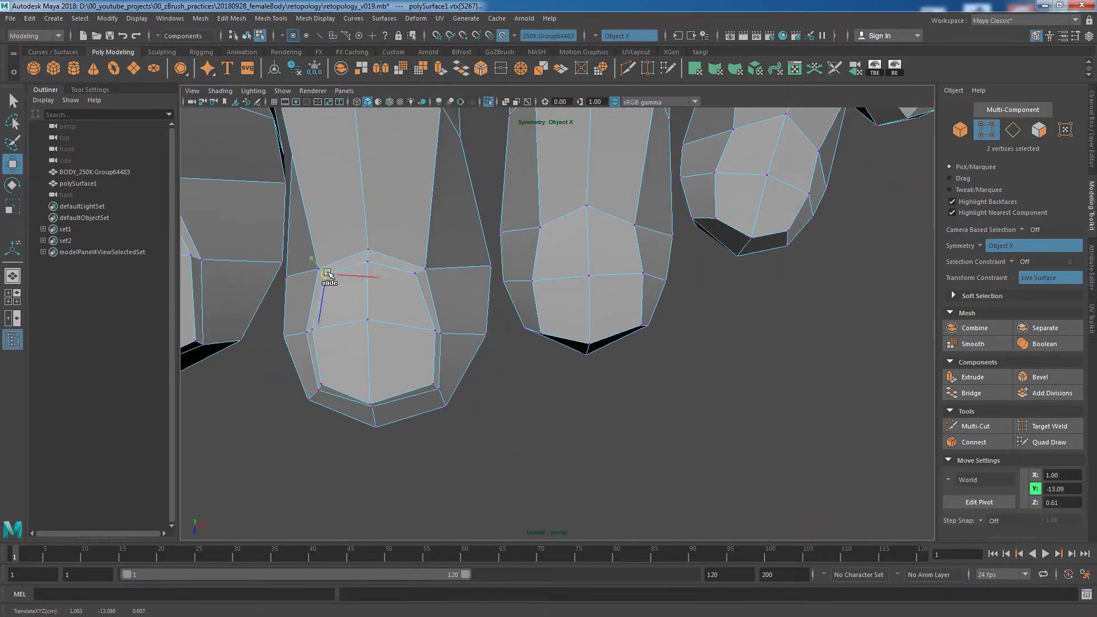
mouse_move(371, 407)
left_mouse_down("alt")
mouse_move(498, 338)
mouse_move(574, 364)
left_mouse_up("alt")
mouse_move(586, 410)
left_mouse_down("alt")
mouse_move(534, 345)
mouse_move(578, 369)
mouse_move(515, 444)
mouse_move(549, 457)
left_mouse_up("alt")
key("F9")
mouse_move(483, 442)
left_mouse_down("alt")
mouse_move(473, 417)
mouse_move(463, 448)
mouse_move(538, 372)
mouse_move(526, 221)
mouse_move(688, 417)
left_mouse_up("alt")
Step: Select a face, vertices and eight faces on another toe tip from above
right_click_drag(688, 417, 725, 371, "alt")
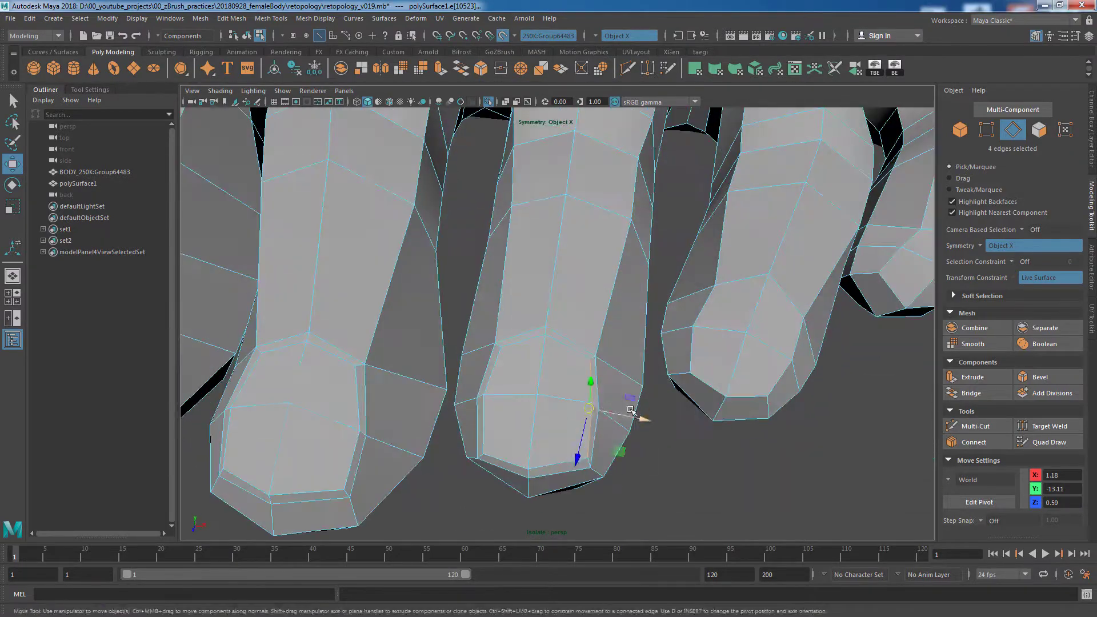
right_click_drag(631, 409, 654, 428, "alt")
left_click_drag(654, 428, 503, 351, "alt")
right_click_drag(503, 351, 522, 449, "alt")
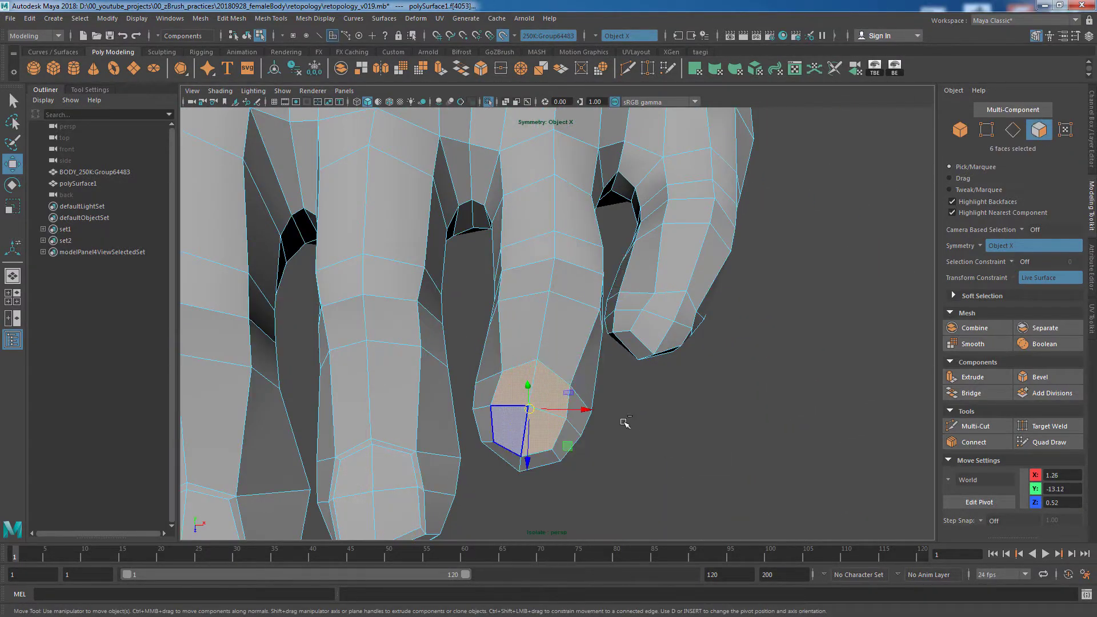
left_click(625, 422, "shift")
mouse_move(624, 422)
left_mouse_down("alt")
mouse_move(609, 368)
mouse_move(529, 313)
left_mouse_up("alt")
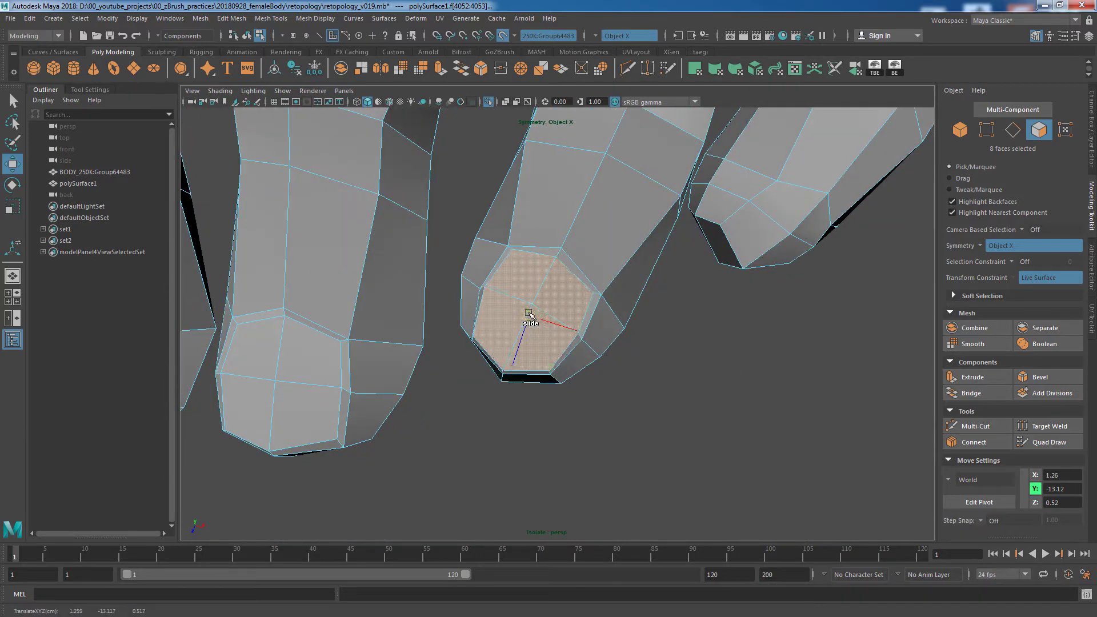
right_click_drag(554, 275, 557, 259)
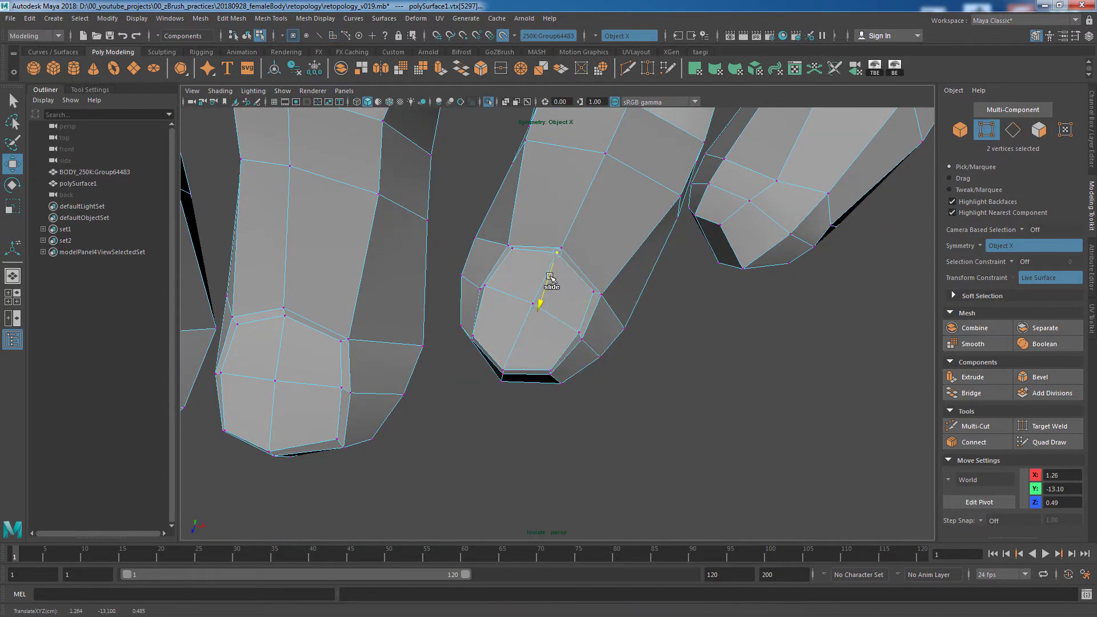
mouse_move(594, 292)
left_mouse_down("alt")
mouse_move(527, 273)
mouse_move(514, 343)
mouse_move(607, 404)
mouse_move(553, 326)
mouse_move(651, 400)
mouse_move(623, 425)
mouse_move(513, 383)
left_mouse_up("alt")
left_click(475, 284)
left_click(554, 326)
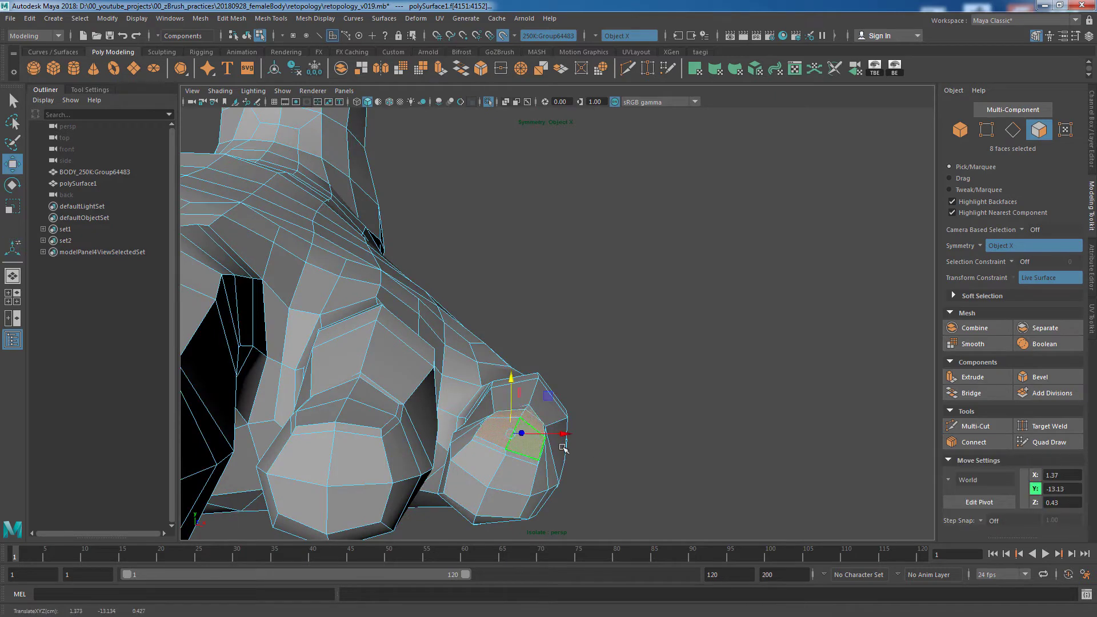
Step: In vertex mode, nudge a toe-tip vertex and slide its neighbours into place
left_click_drag(526, 434, 620, 441, "alt")
right_click(577, 288)
left_click(577, 245)
left_click(605, 307)
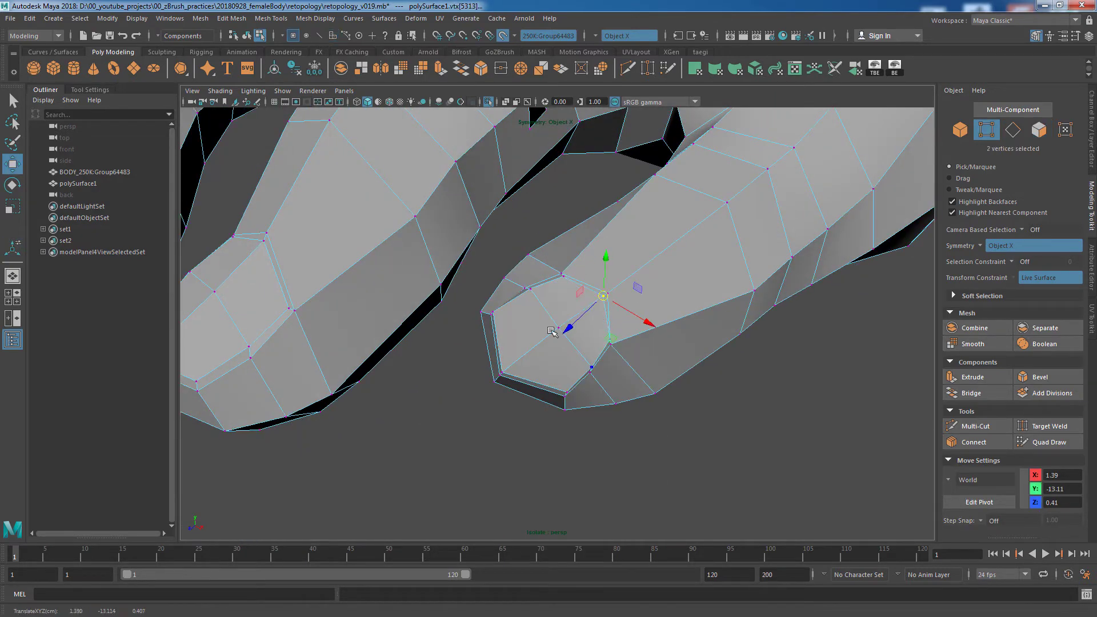
left_click_drag(605, 306, 492, 255, "alt")
mouse_move(559, 219)
left_mouse_down("alt")
mouse_move(595, 318)
mouse_move(631, 304)
left_mouse_up("alt")
left_click(631, 304)
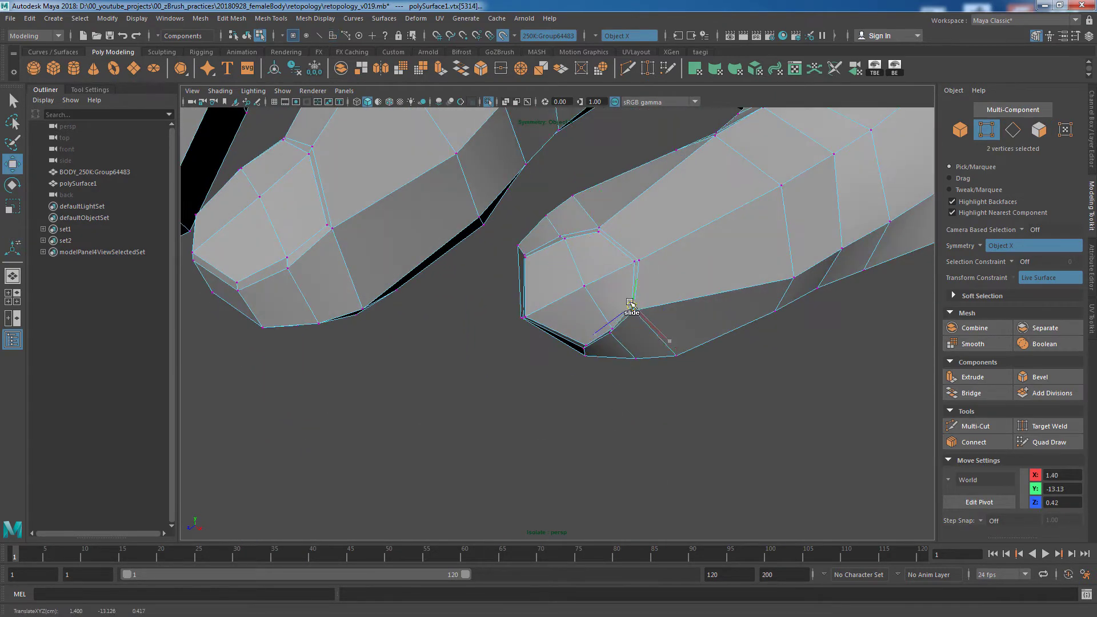
left_click(614, 331)
key("f")
mouse_move(612, 351)
left_mouse_down("alt")
mouse_move(551, 367)
mouse_move(311, 353)
mouse_move(365, 308)
mouse_move(544, 275)
mouse_move(394, 256)
left_mouse_up("alt")
Step: Pick the next vertex under the toe tip, then return to object selection
left_click(366, 309)
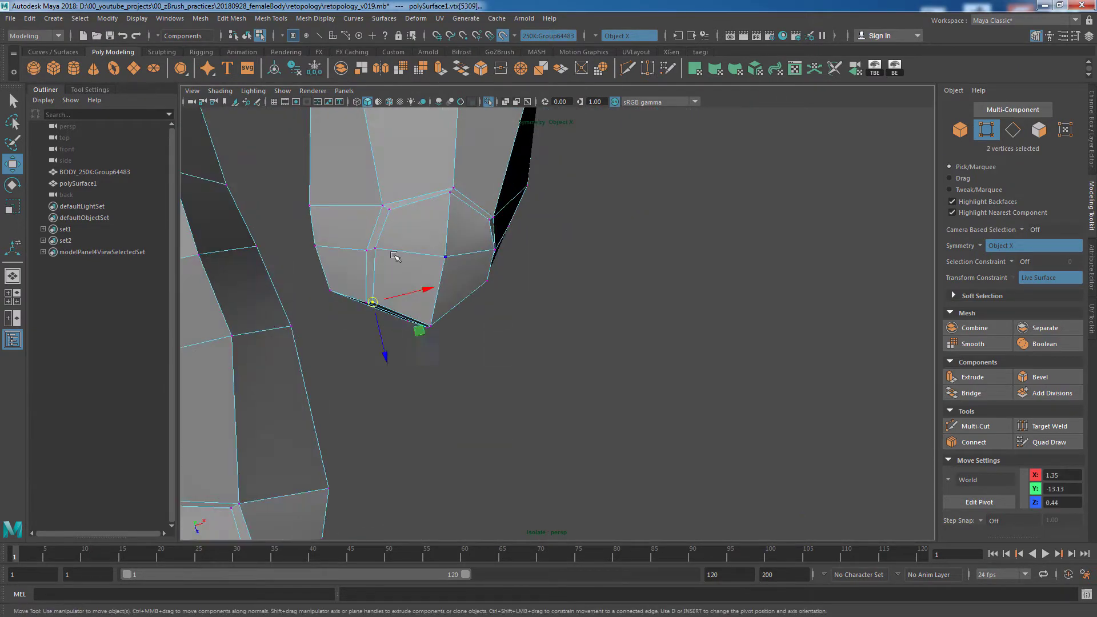
scroll(536, 313, "down", 5)
left_click_drag(535, 313, 521, 380, "alt")
scroll(625, 382, "down", 5)
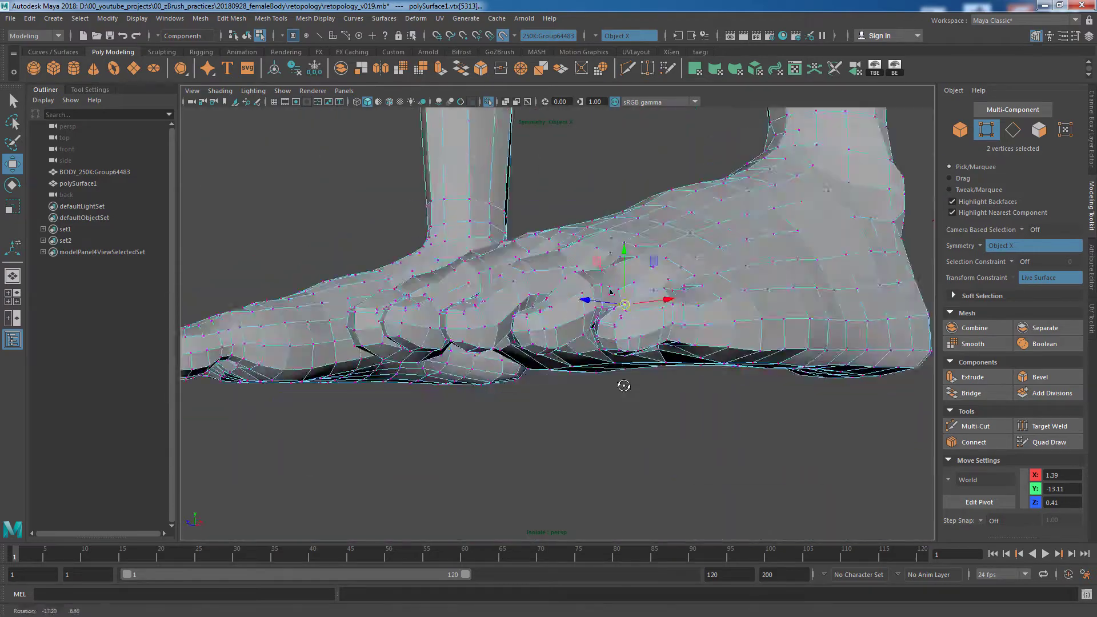
left_click_drag(625, 382, 638, 359, "alt")
key("F8")
Step: Select polySurface1 and delete its history via Edit > Delete by Type > History
left_click(30, 18)
mouse_move(61, 152)
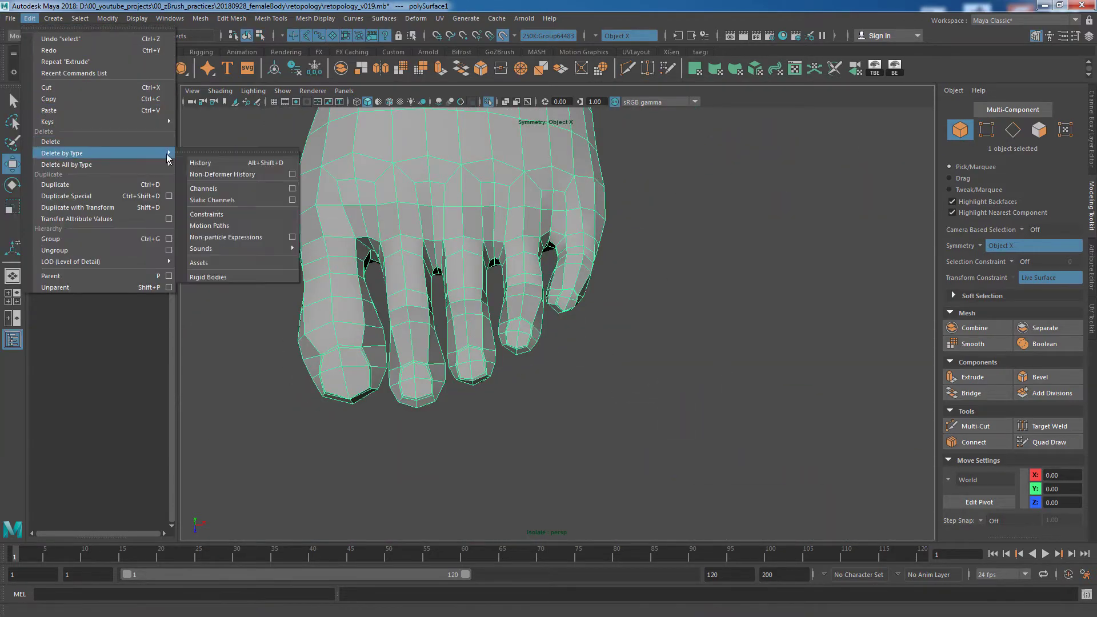
left_click(206, 152)
scroll(735, 368, "down", 3)
mouse_move(723, 343)
left_mouse_down("alt")
mouse_move(656, 326)
mouse_move(688, 338)
left_mouse_up("alt")
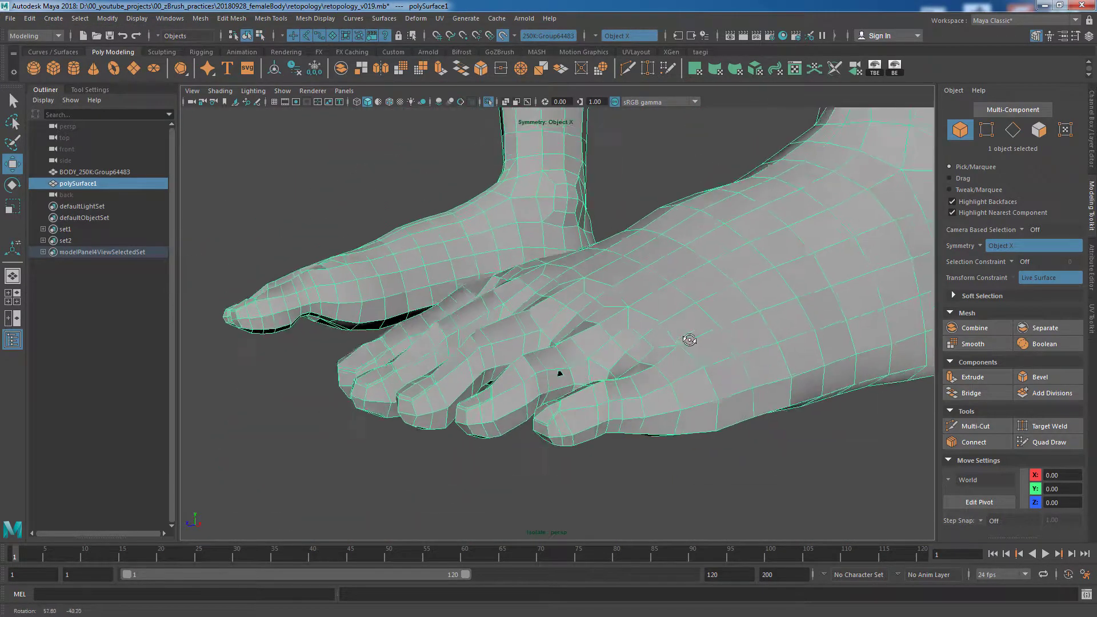
scroll(688, 338, "up", 5)
mouse_move(726, 393)
left_mouse_down("alt")
mouse_move(656, 360)
mouse_move(657, 310)
mouse_move(655, 363)
mouse_move(563, 362)
left_mouse_up("alt")
Step: Extrude the face between two toes and pull it into the toe gap
right_click_drag(577, 280, 626, 275)
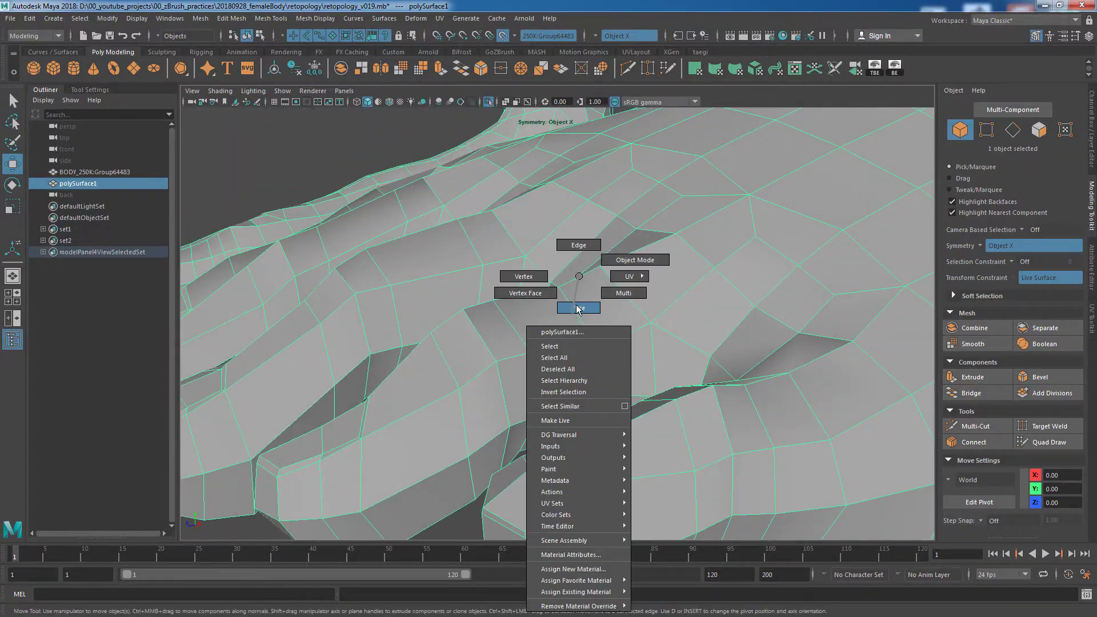
left_click_drag(611, 402, 632, 407, "alt")
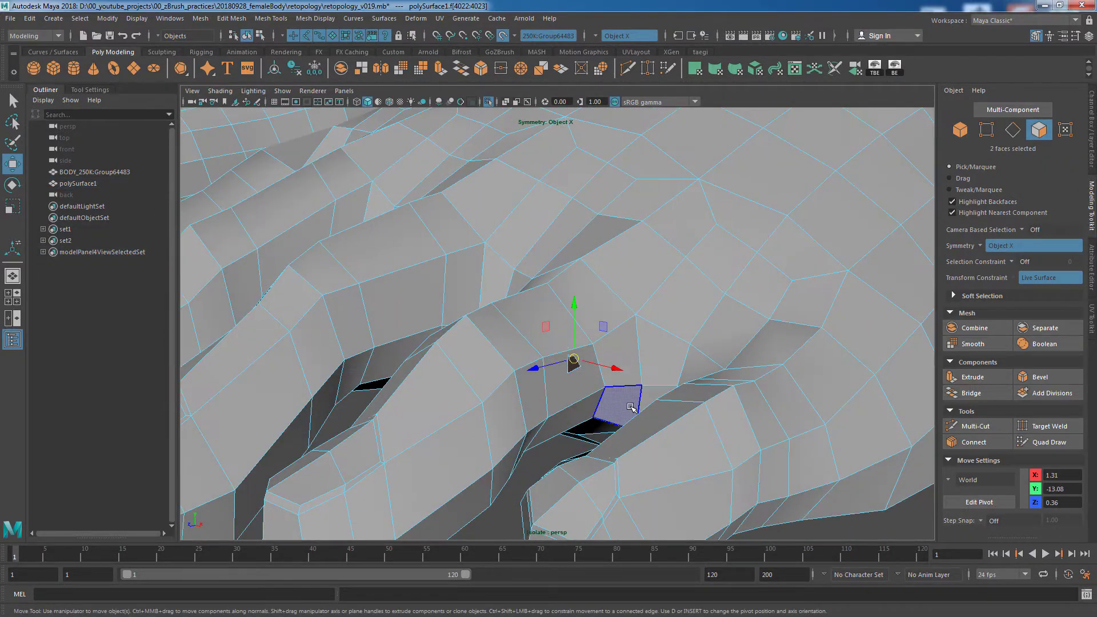
right_click(574, 348, "shift")
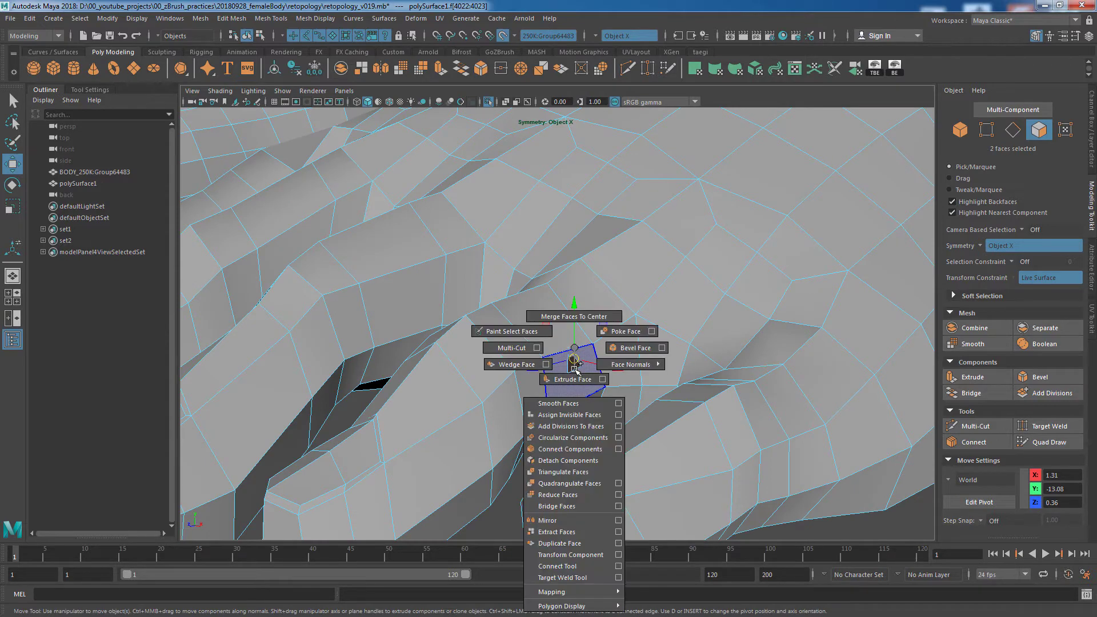
left_click(573, 379)
left_click_drag(572, 372, 631, 396)
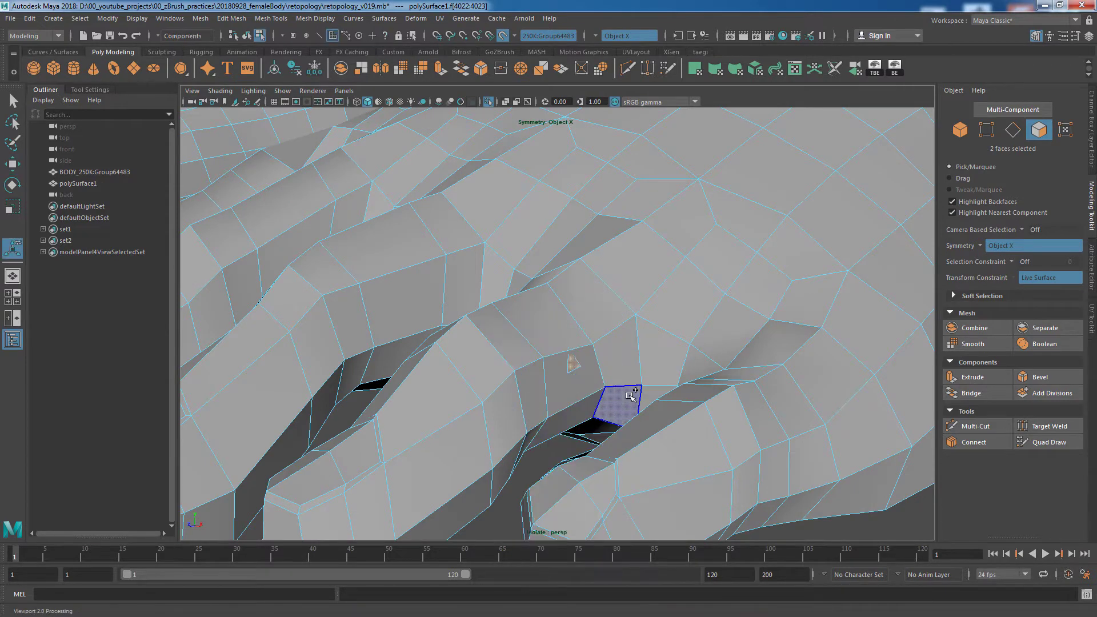
left_click_drag(820, 179, 593, 372, "alt")
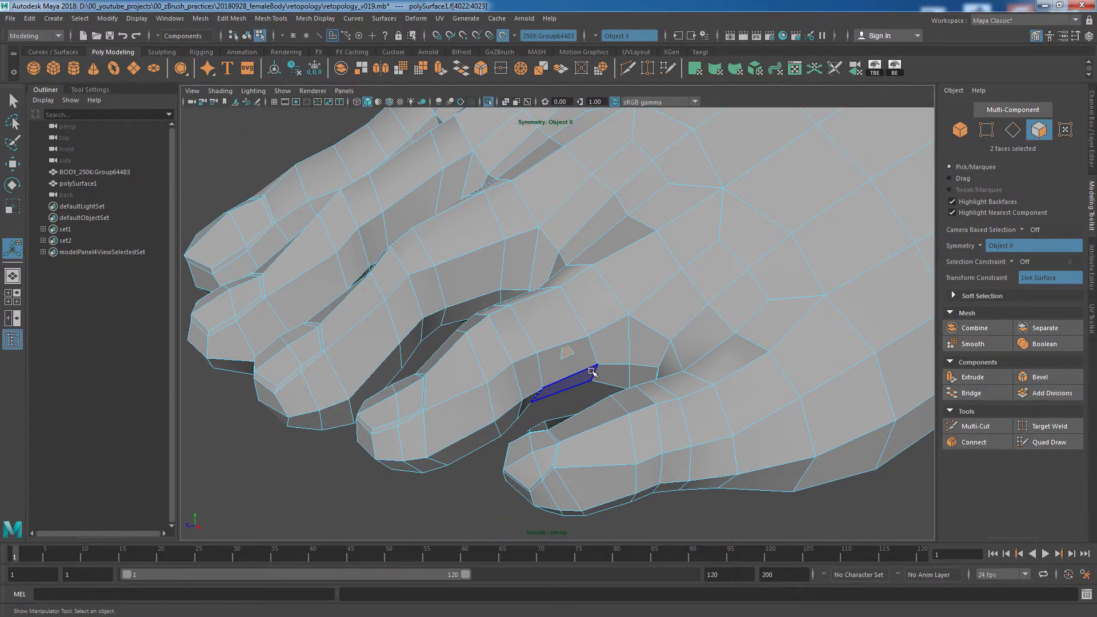
Step: Reselect the gap face and a vertex beside it, then return to object mode
key("q")
key("f")
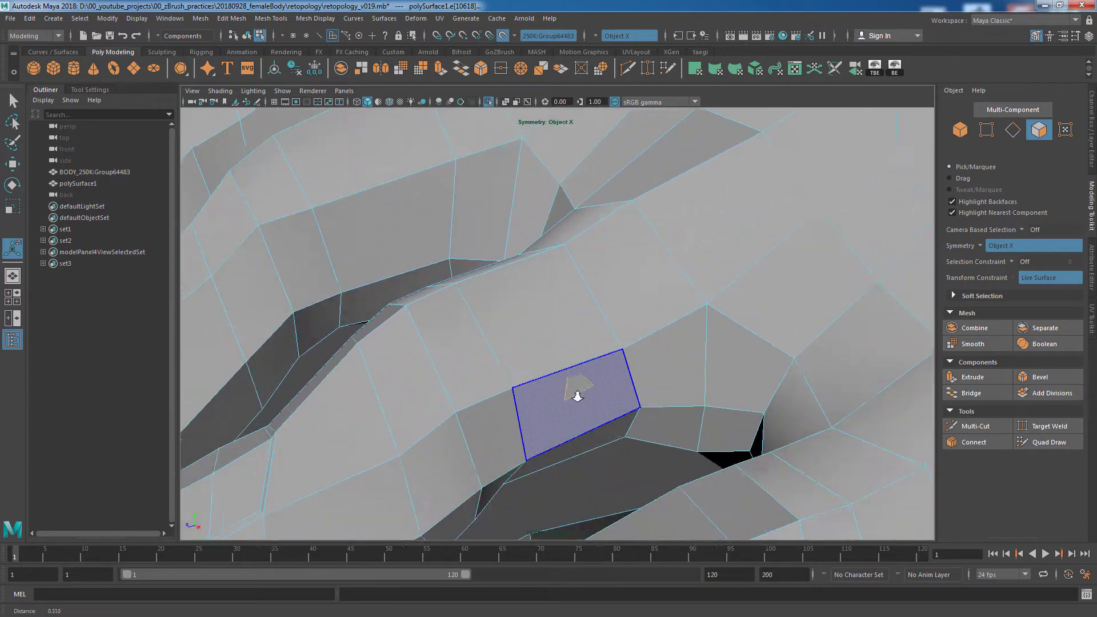
right_click(580, 311)
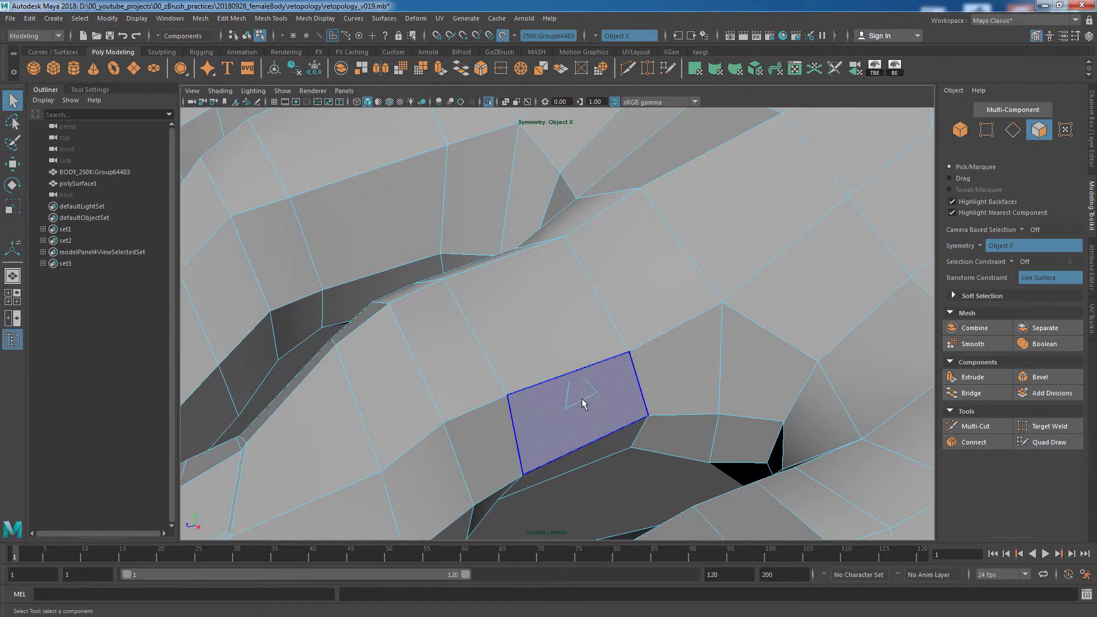
right_click_drag(588, 276, 582, 401)
left_click_drag(648, 467, 588, 404, "alt")
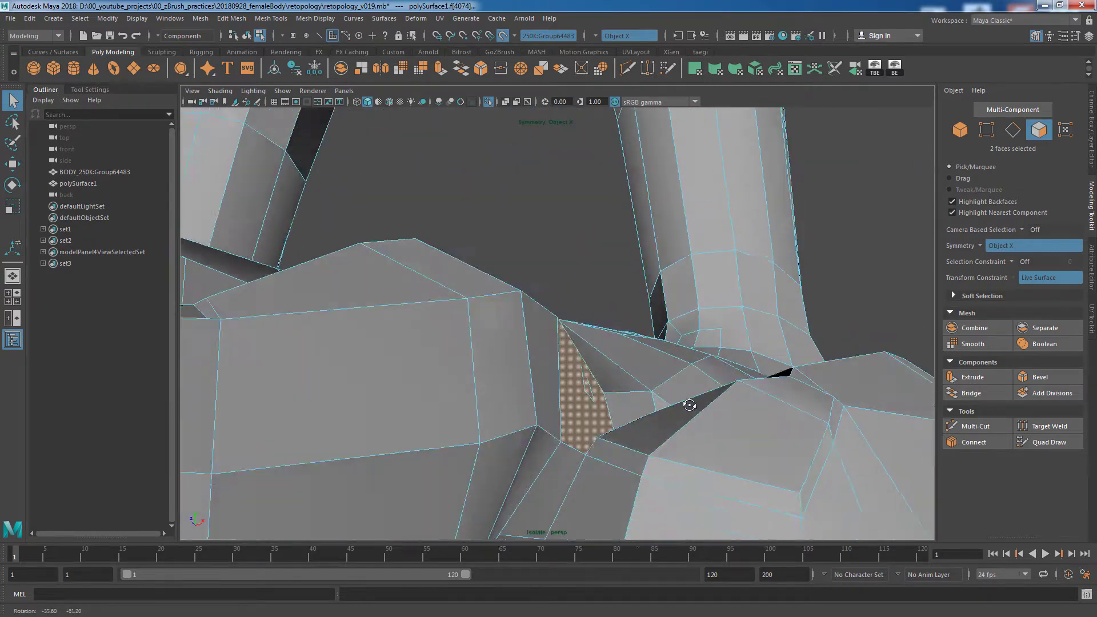
right_click_drag(581, 277, 529, 280)
left_click(569, 410)
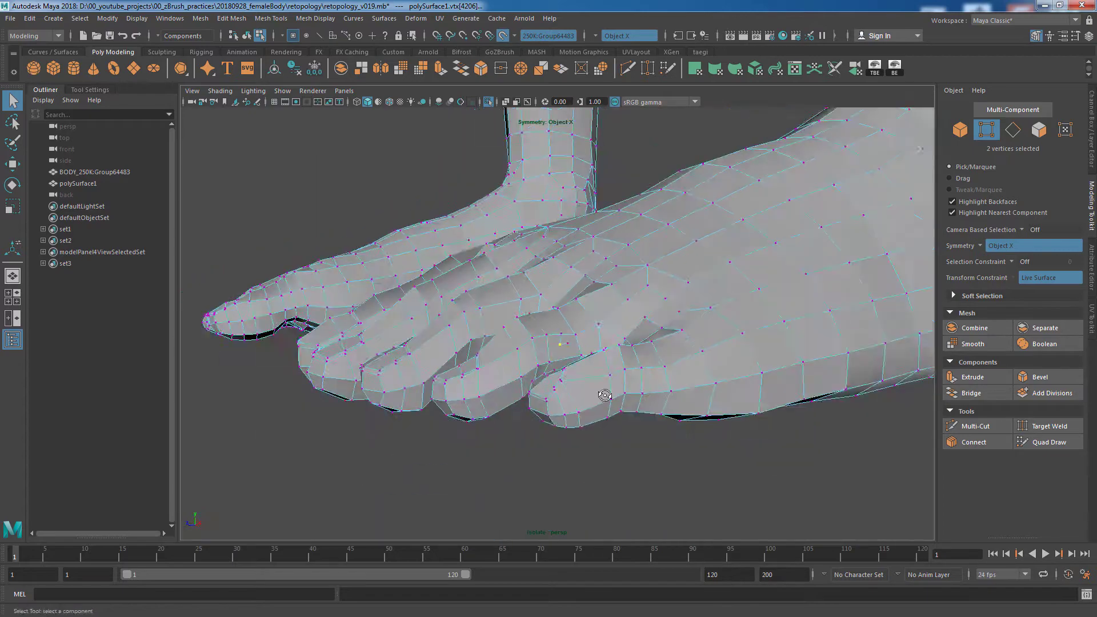
left_click(799, 349)
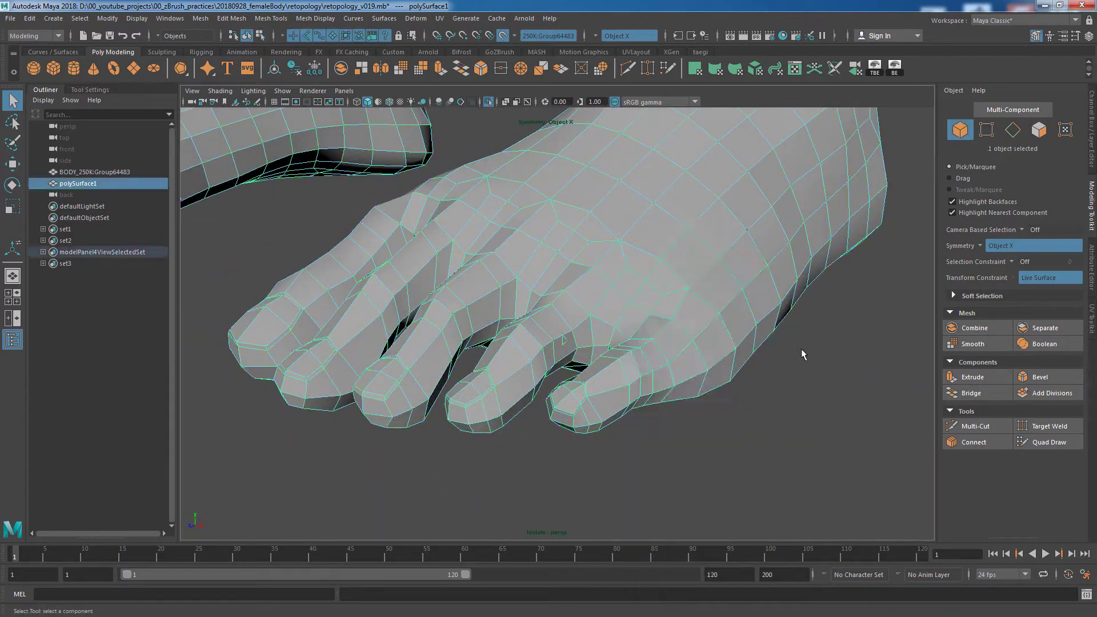
left_click(1048, 442)
scroll(855, 418, "up", 10)
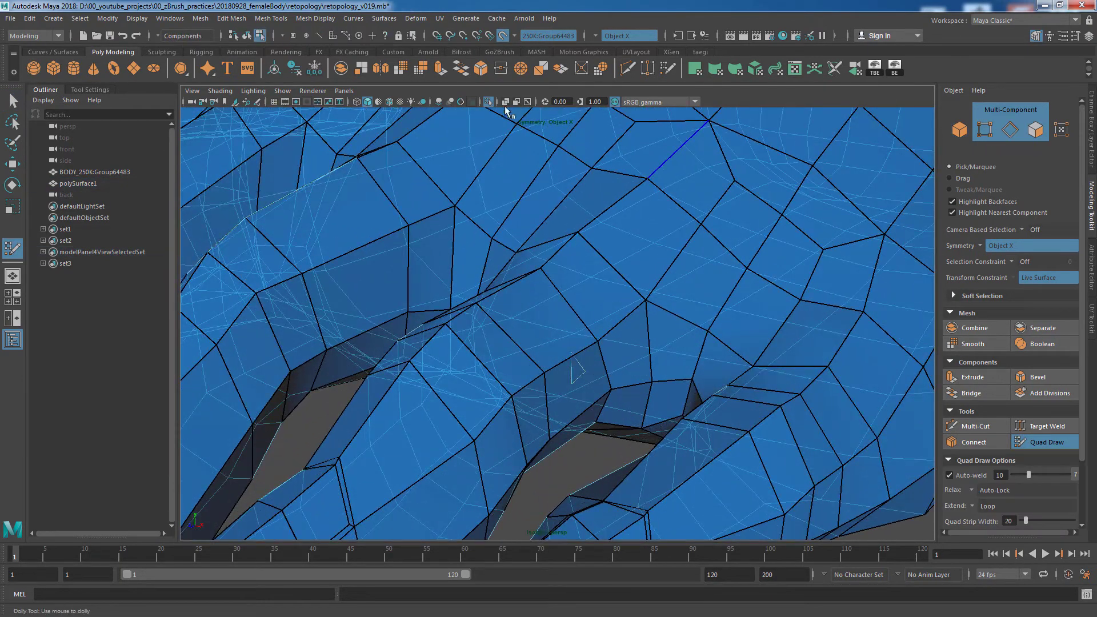
left_click(489, 102)
left_click_drag(575, 384, 587, 388)
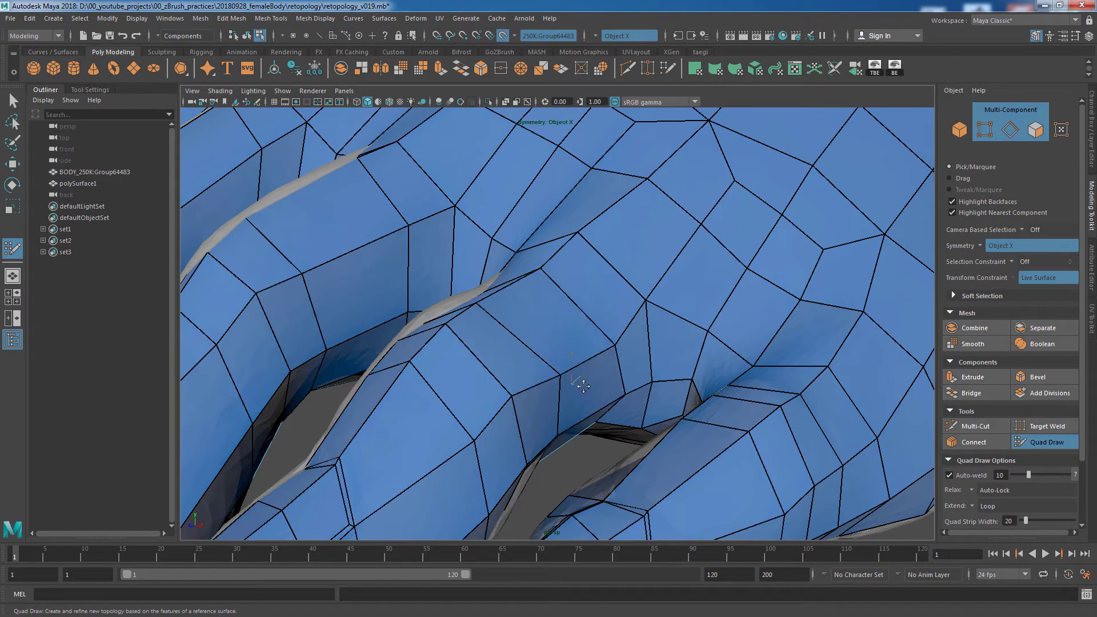
key("ctrl+z")
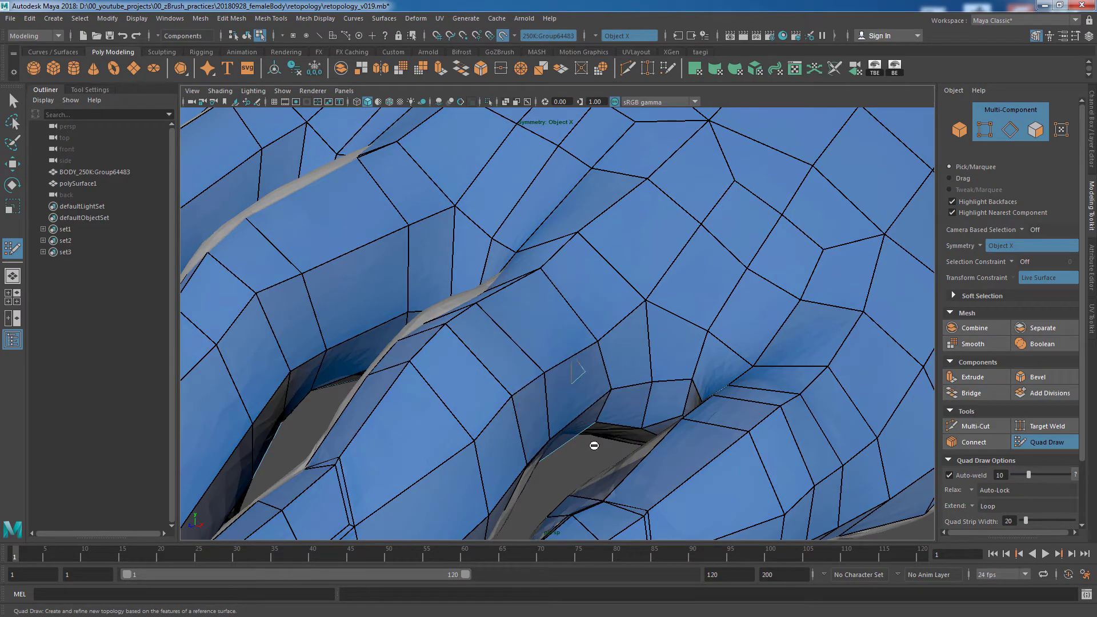
scroll(588, 447, "down", 3)
scroll(578, 400, "down", 3)
mouse_move(578, 400)
left_mouse_down("alt")
mouse_move(642, 392)
mouse_move(652, 368)
mouse_move(588, 458)
left_mouse_up("alt")
scroll(588, 458, "up", 3)
left_click(1031, 440)
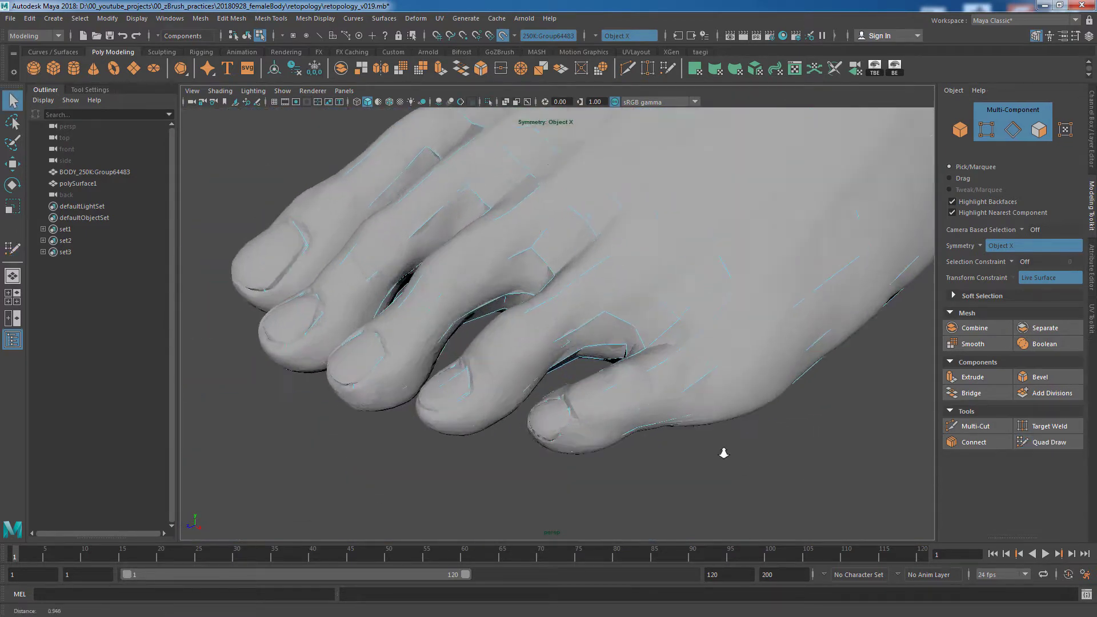
scroll(722, 448, "up", 3)
left_click(94, 184)
left_click(488, 102)
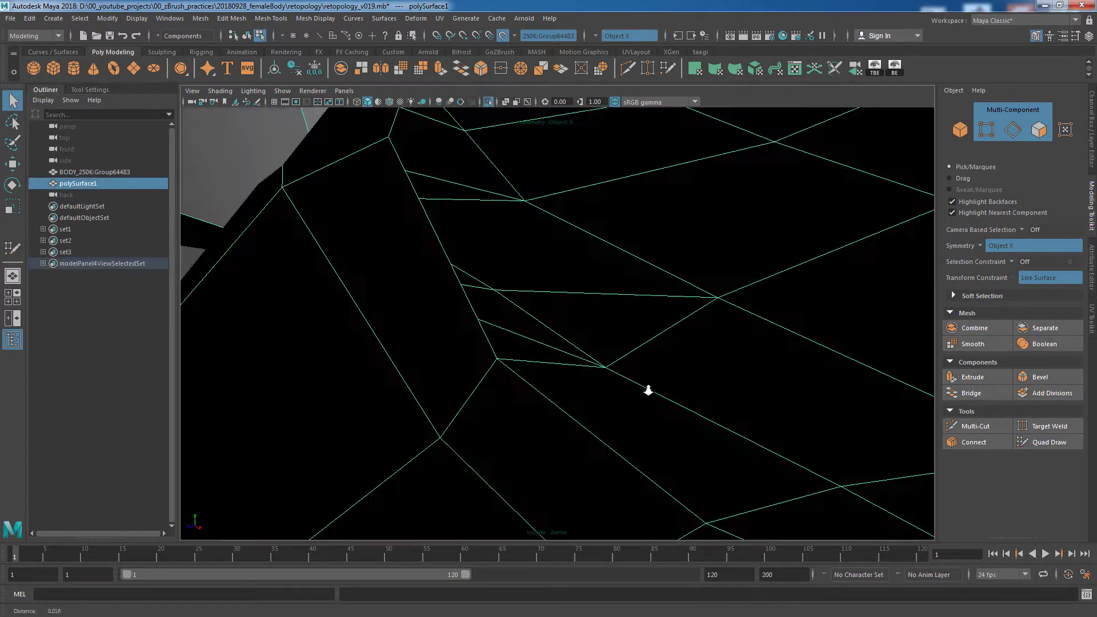
key("f")
right_click_drag(570, 289, 571, 303)
left_click(571, 343)
mouse_move(572, 343)
left_mouse_down("alt")
mouse_move(545, 378)
mouse_move(574, 364)
left_mouse_up("alt")
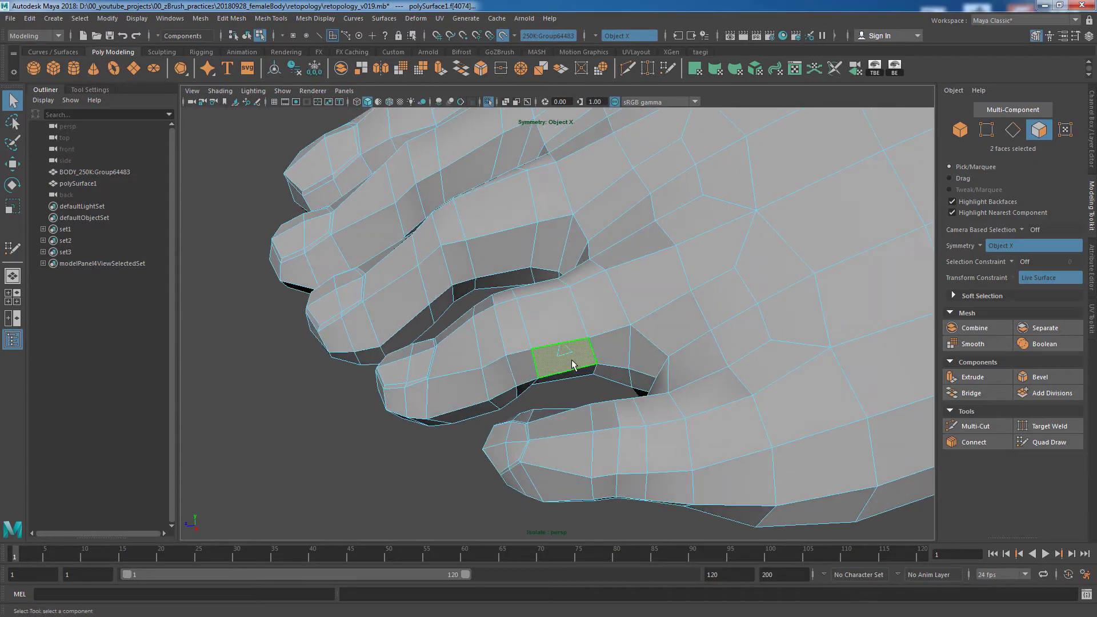
Step: Delete the selected face between the toes to open a hole
key("Delete")
scroll(563, 363, "up", 3)
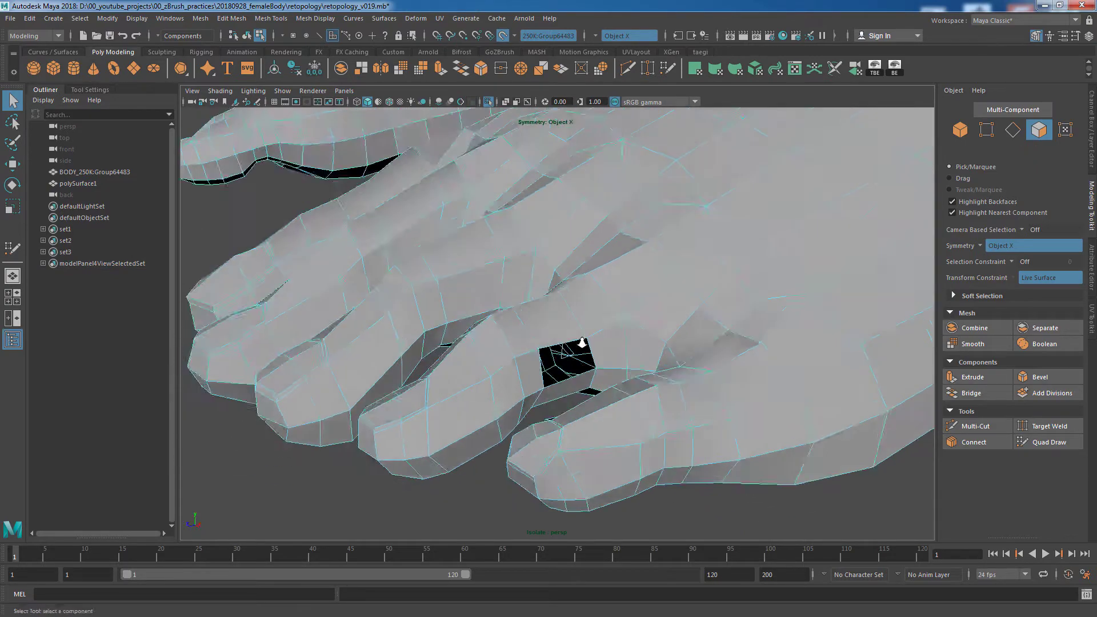
scroll(568, 429, "up", 5)
scroll(567, 430, "down", 5)
left_click_drag(612, 386, 616, 379, "alt")
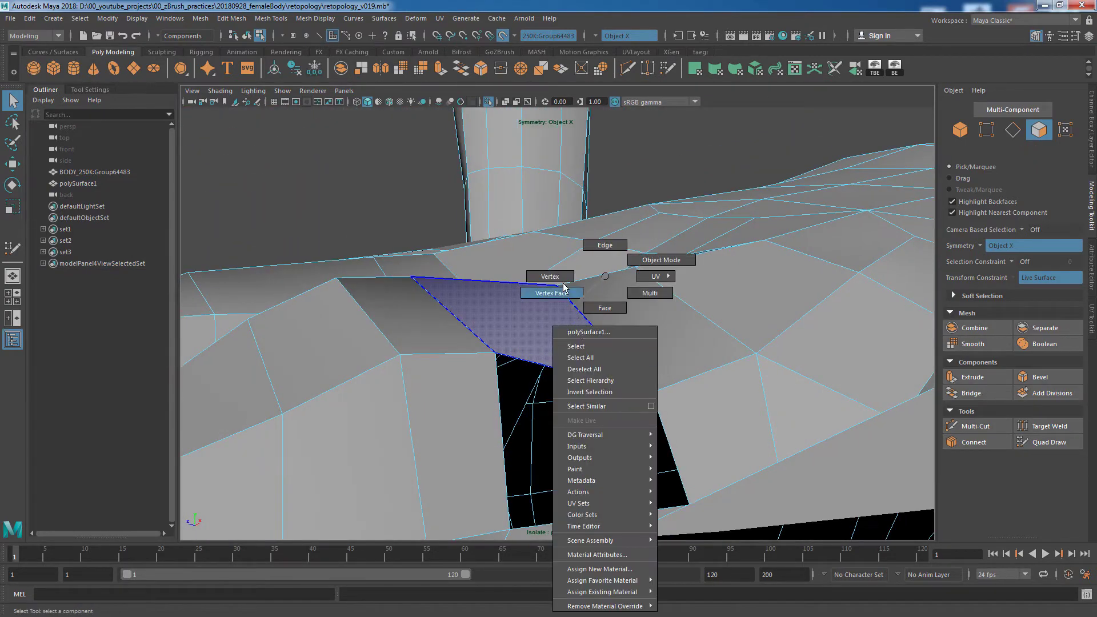
Step: Select the vertices around the hole with the Move tool, then clear the selection
right_click_drag(596, 289, 546, 288)
left_click_drag(558, 364, 625, 466)
mouse_move(626, 429)
left_mouse_down("alt")
mouse_move(649, 412)
mouse_move(627, 422)
left_mouse_up("alt")
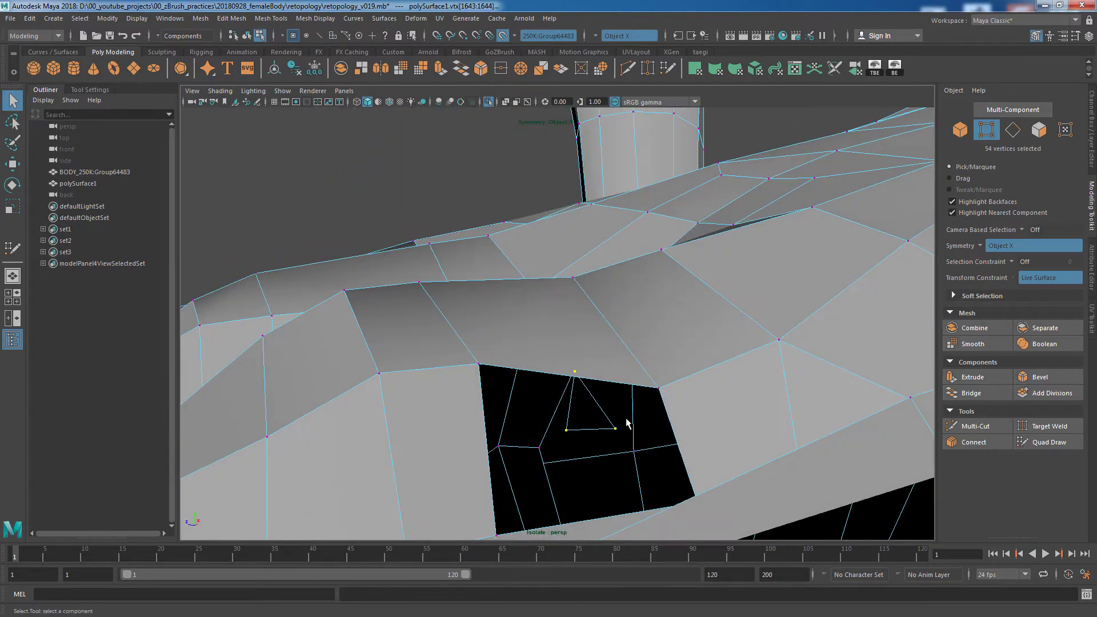
key("w")
scroll(572, 434, "down", 5)
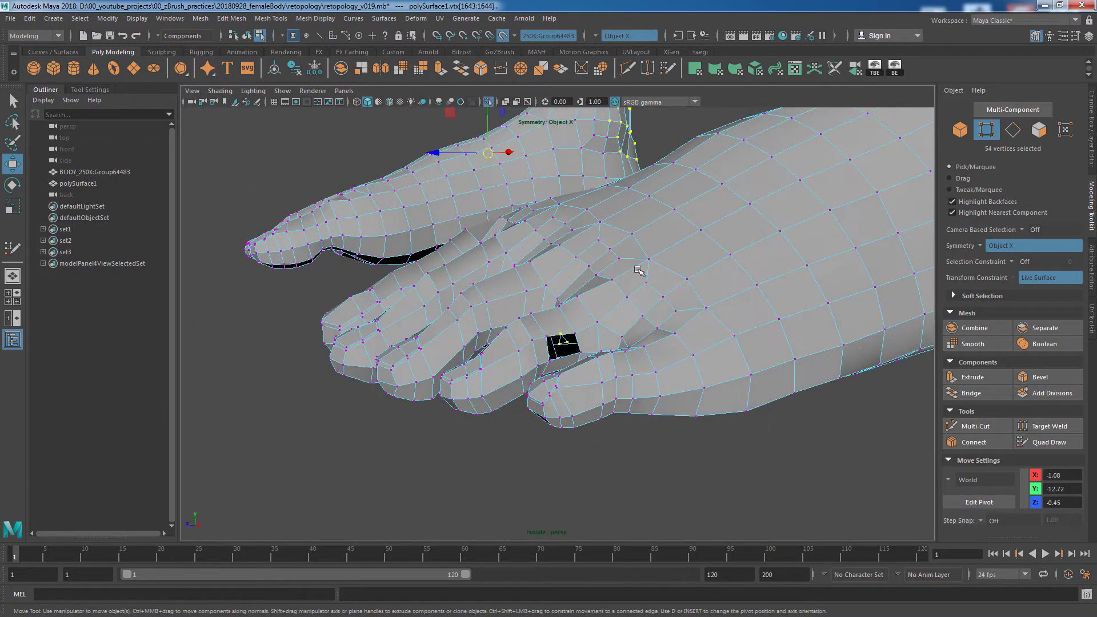
mouse_move(423, 336)
left_mouse_down("alt")
mouse_move(588, 373)
mouse_move(539, 393)
mouse_move(598, 372)
left_mouse_up("alt")
scroll(588, 373, "up", 5)
scroll(575, 372, "up", 3)
right_click(576, 372)
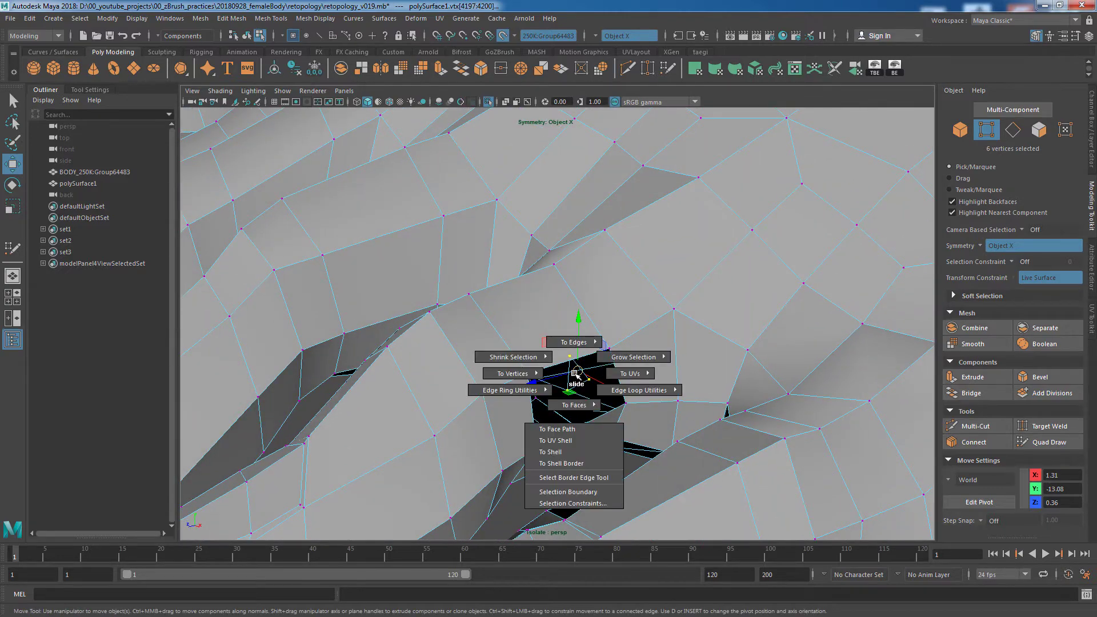
right_click_drag(574, 374, 529, 390)
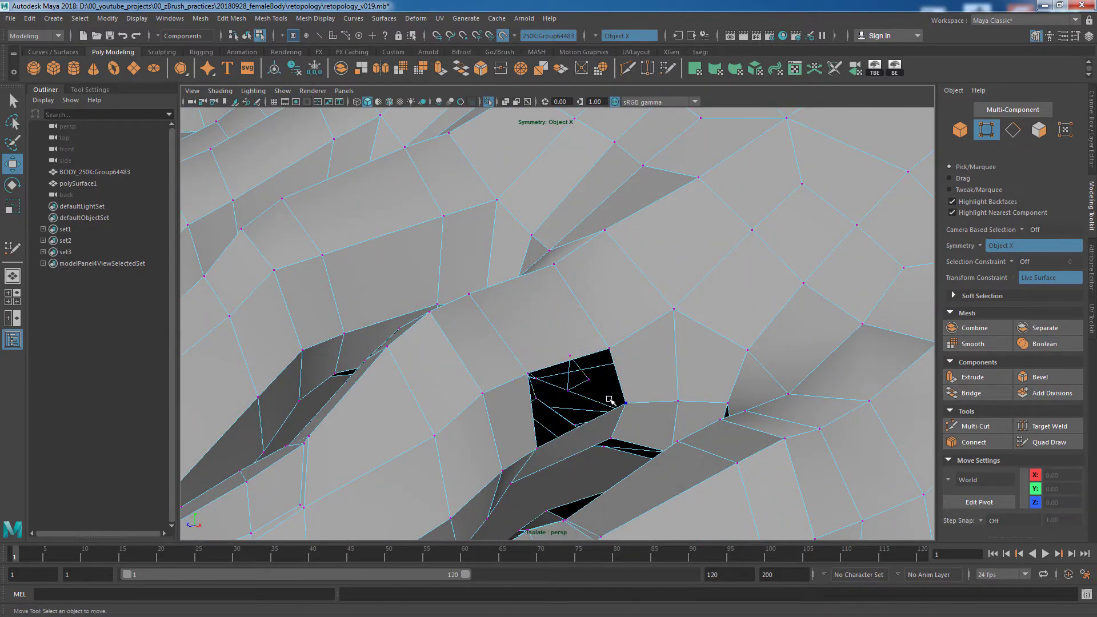
left_click_drag(576, 390, 570, 358, "alt")
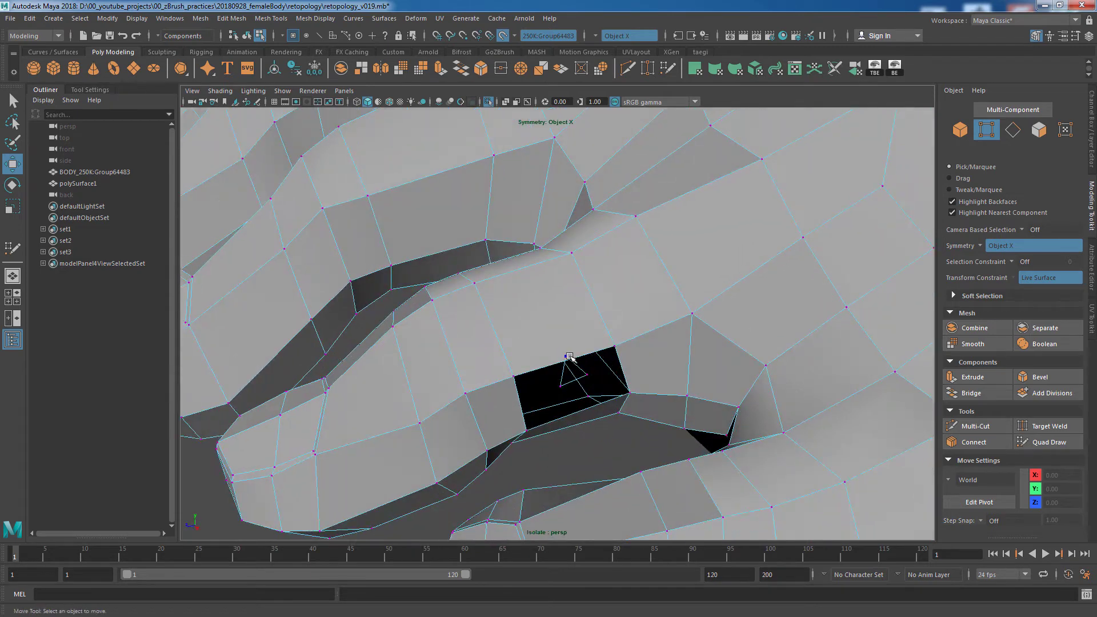
Step: Undo a Quad Draw tweak, exit it, and bring up the vertex marking menu at the hole
left_click(1047, 441)
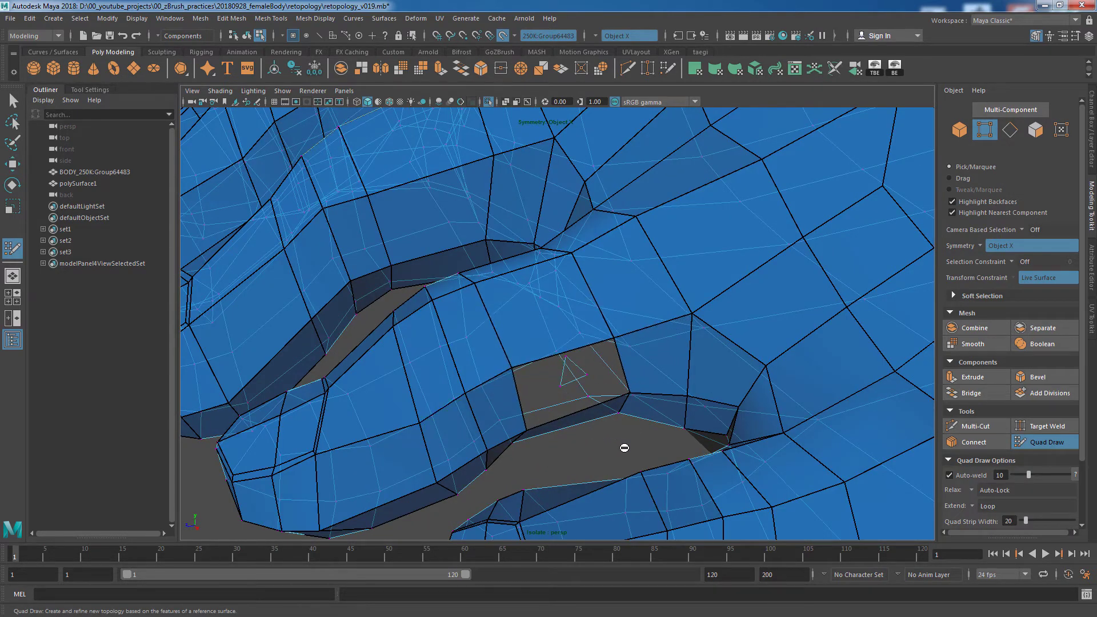
key("ctrl+z")
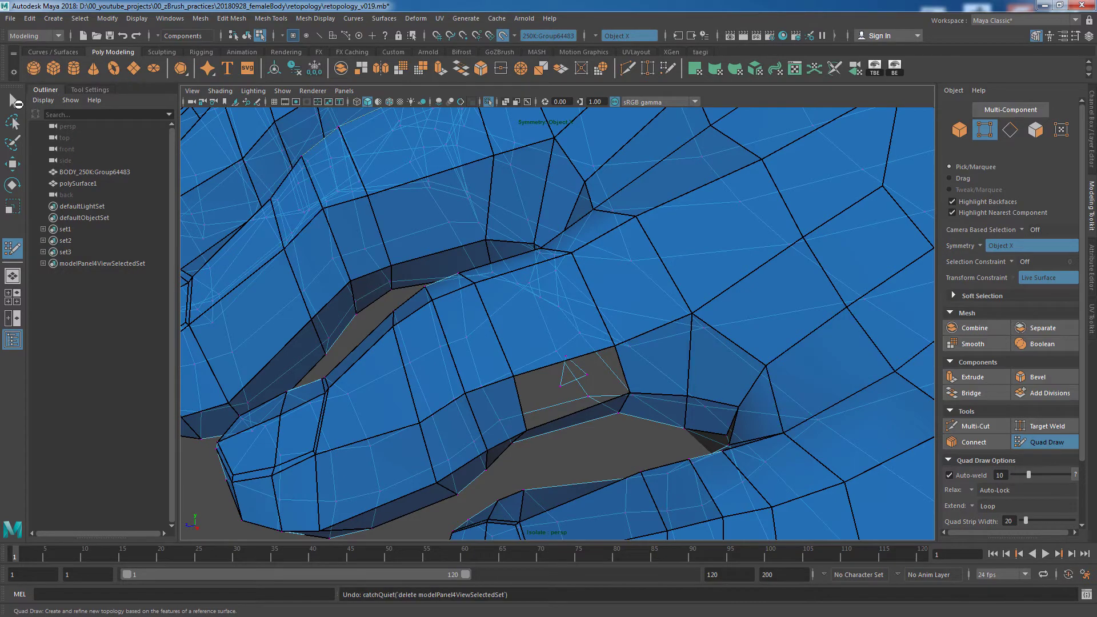
key("q")
scroll(546, 350, "down", 5)
left_click_drag(545, 350, 565, 357, "alt")
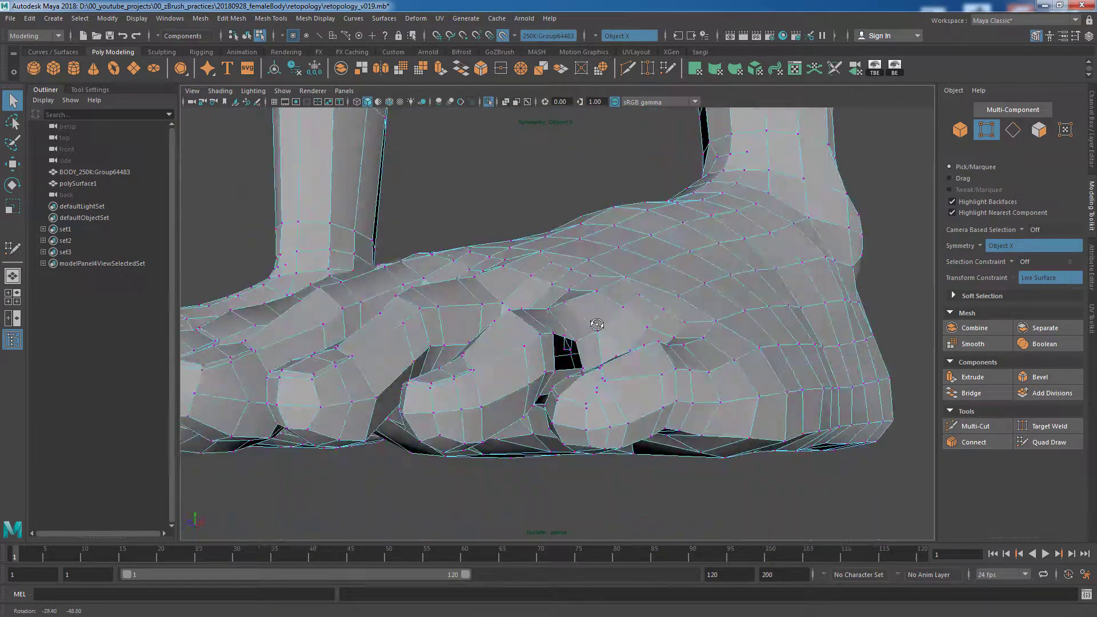
scroll(566, 357, "up", 5)
right_click(564, 357, "shift")
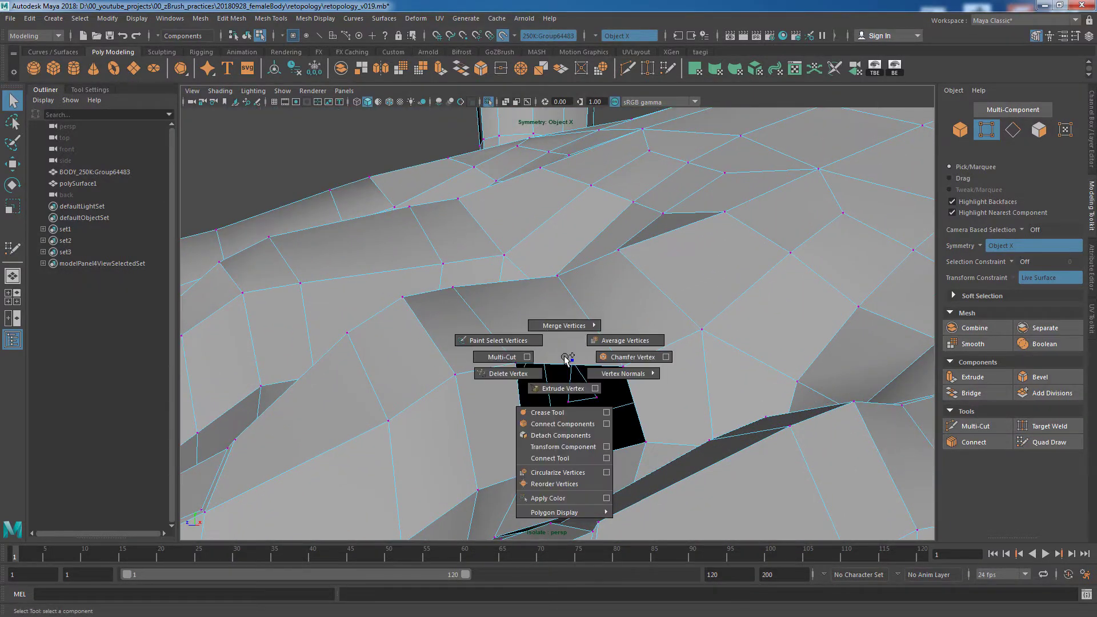
Step: Target Weld around the toes, then return to object mode and Quad Draw to cap the hole
left_click(571, 359)
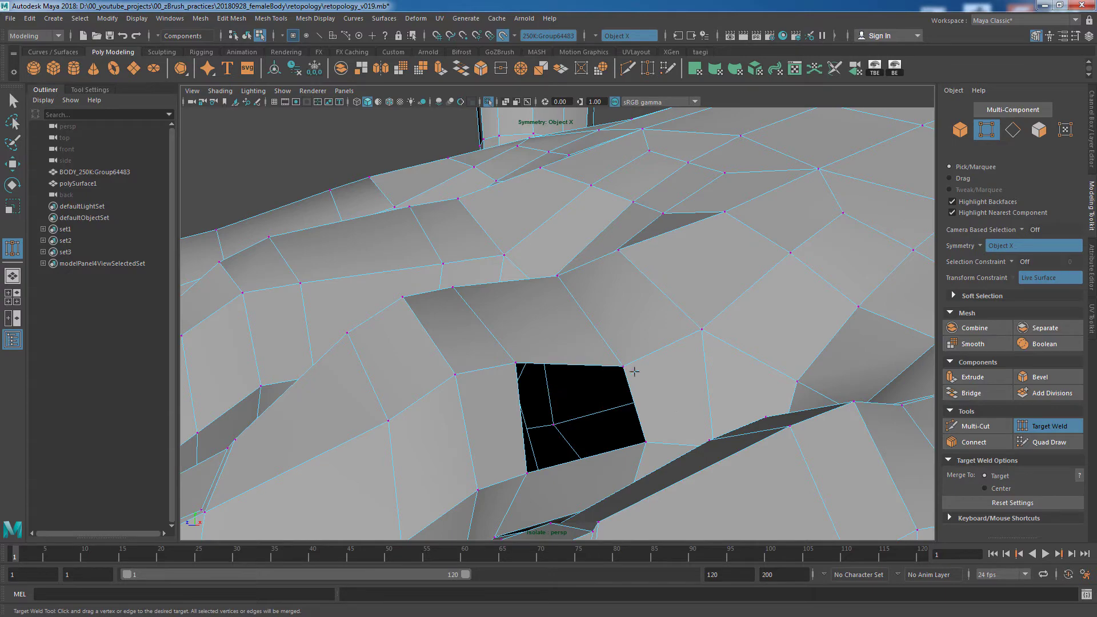
scroll(634, 372, "down", 3)
left_click_drag(634, 372, 639, 396, "alt")
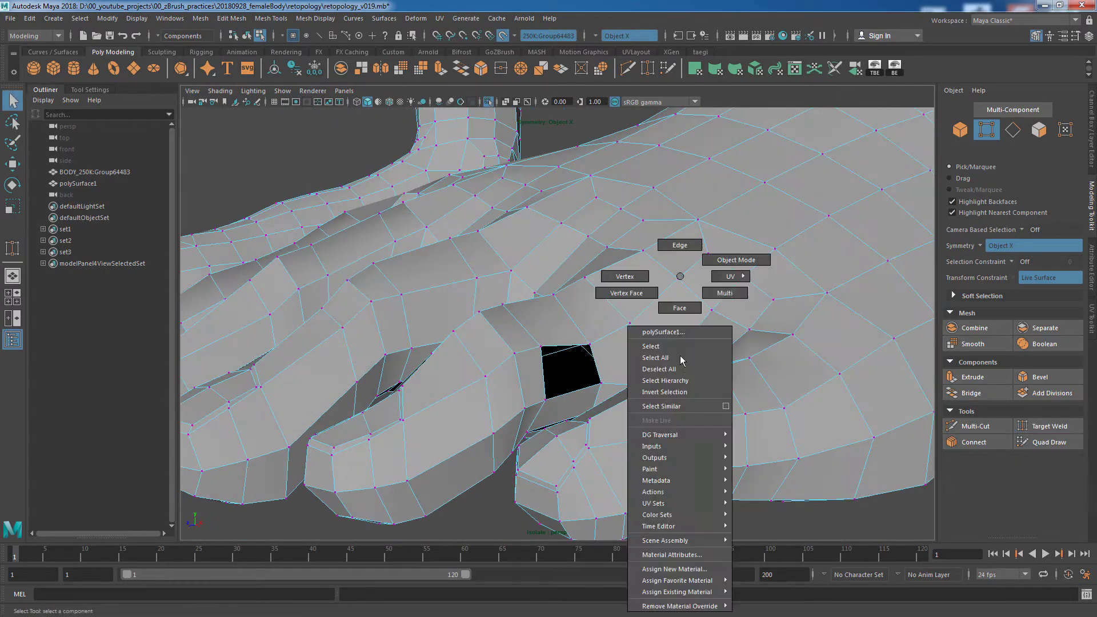
right_click_drag(674, 277, 726, 258)
left_click(1048, 441)
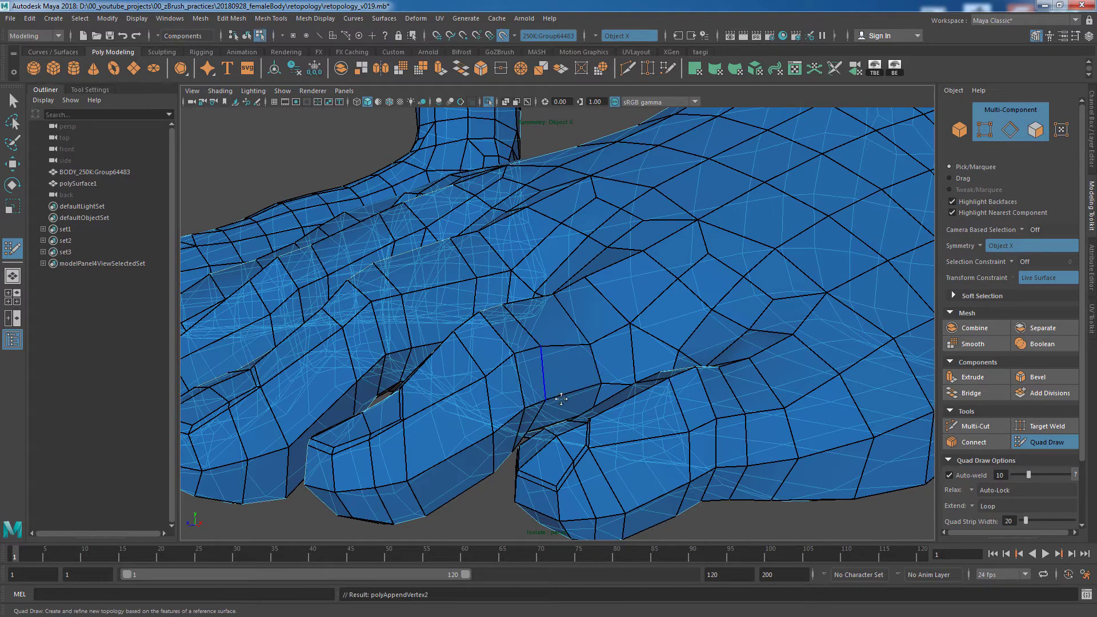
Step: Select the retopology mesh polySurface1 and isolate it in the viewport
key("f")
key("q")
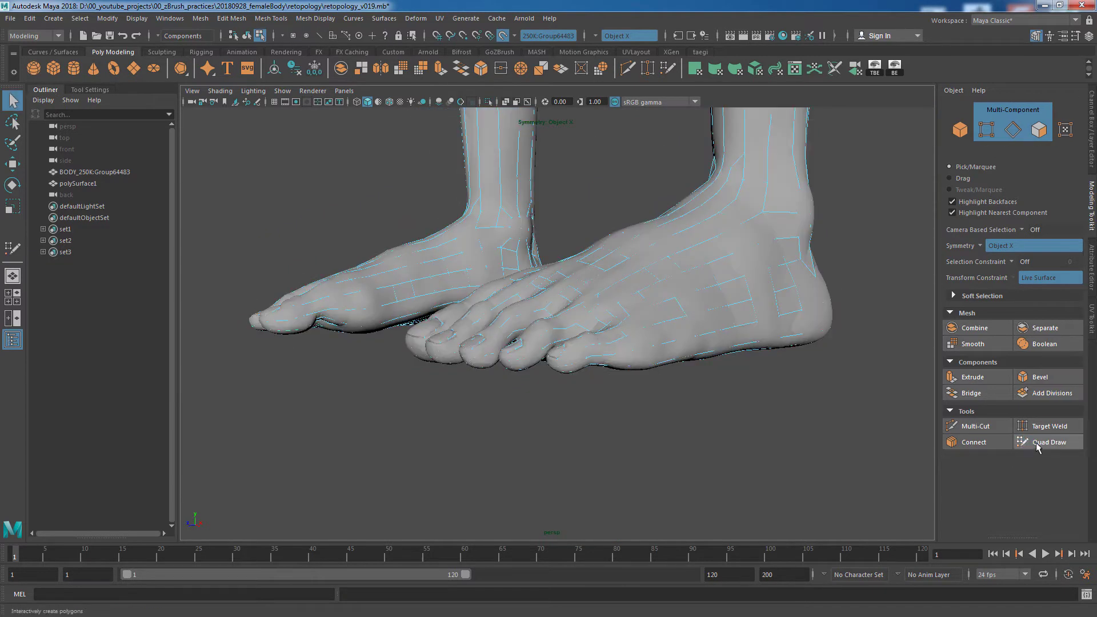
left_click(115, 183)
left_click(487, 102)
mouse_move(595, 187)
left_mouse_down("alt")
mouse_move(672, 334)
mouse_move(581, 294)
mouse_move(744, 302)
mouse_move(705, 307)
left_mouse_up("alt")
scroll(705, 306, "down", 3)
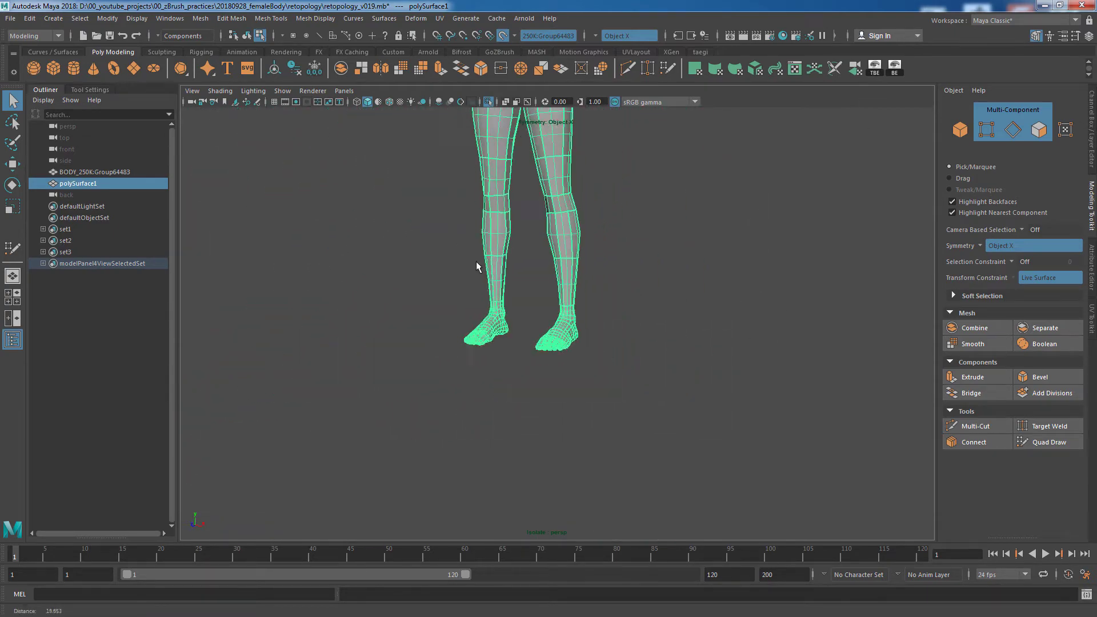
scroll(477, 264, "down", 3)
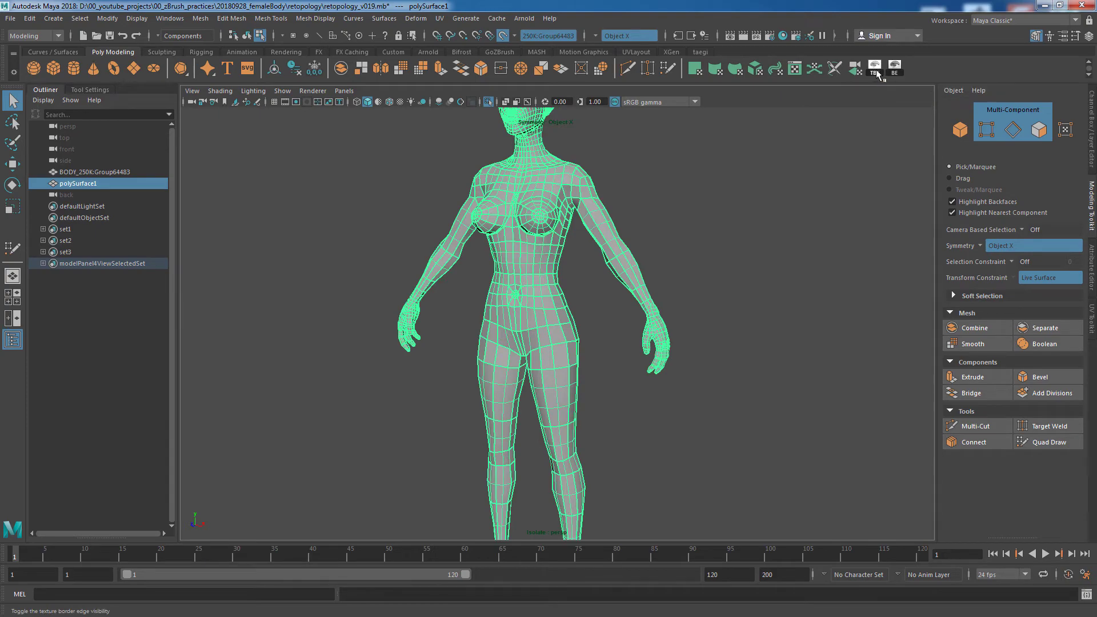
Step: Turn off texture border edges, set polygon edge width to 3.57, and toggle border edge display
left_click(896, 69)
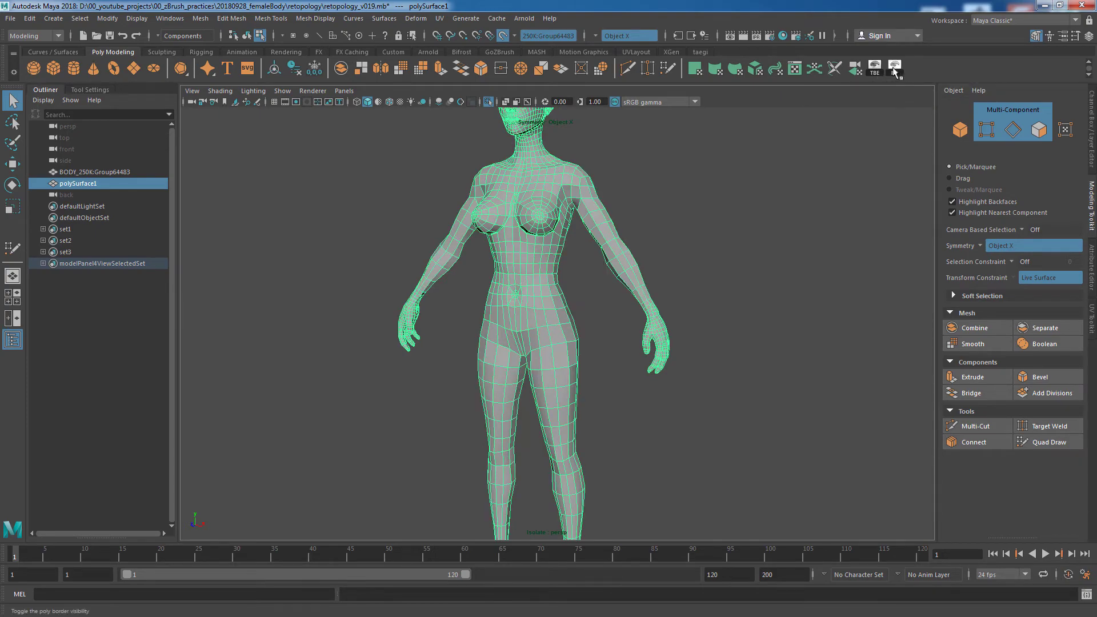
scroll(743, 275, "up", 5)
scroll(767, 270, "up", 2)
mouse_move(767, 270)
left_mouse_down("alt")
mouse_move(688, 284)
mouse_move(709, 269)
left_mouse_up("alt")
key("space")
left_click(708, 220)
mouse_move(727, 369)
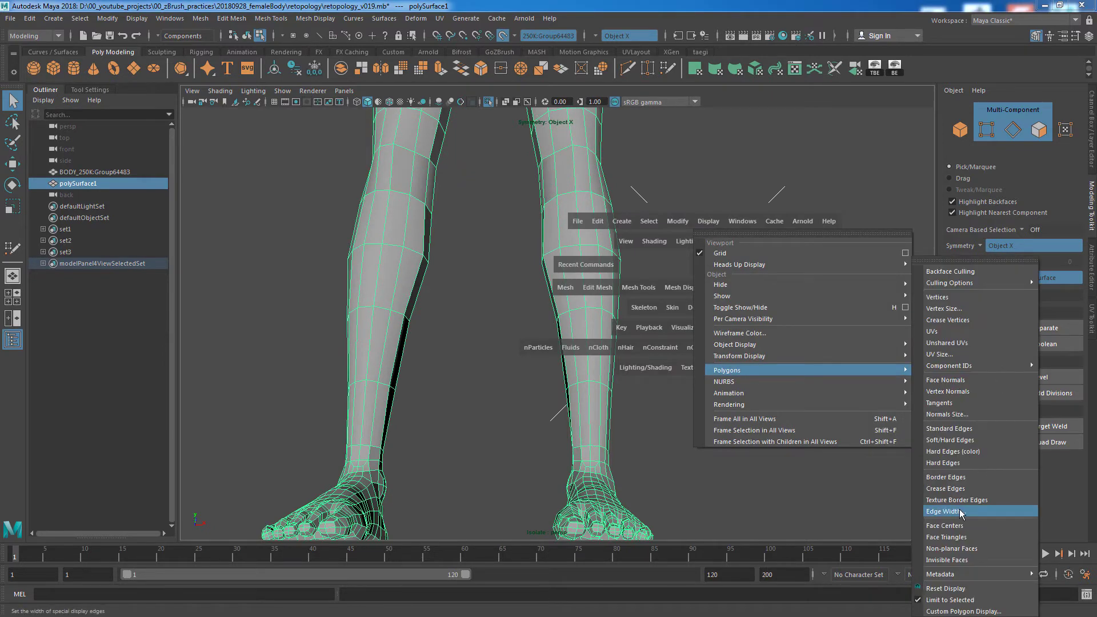
left_click(949, 525)
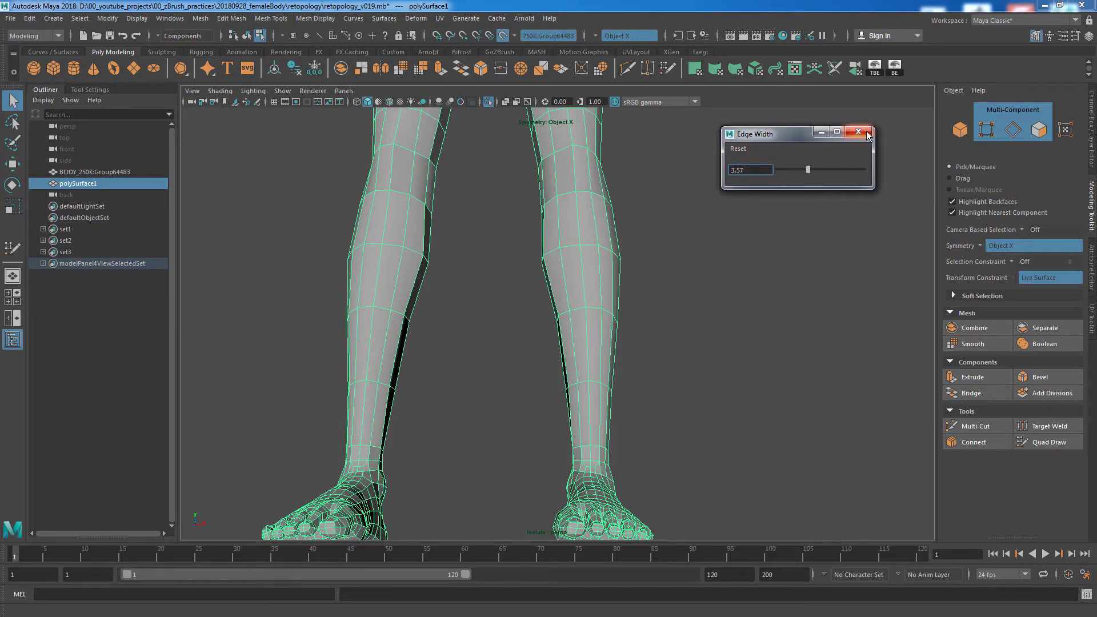
left_click(858, 132)
left_click(875, 68)
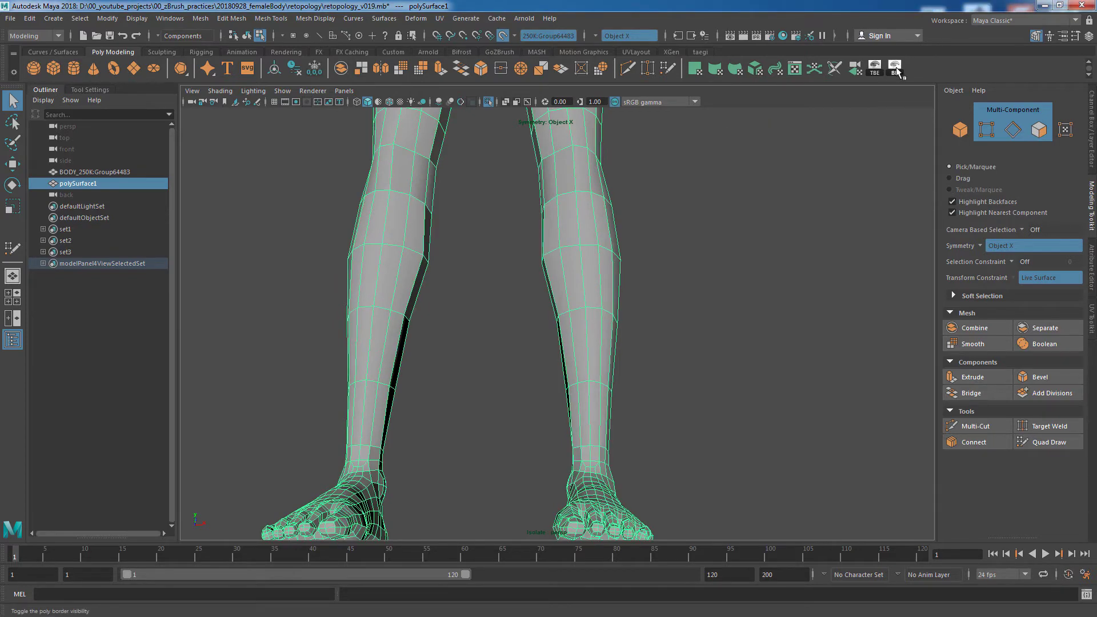
Step: Orbit around the body, hand, torso and feet to check for open borders
scroll(650, 176, "down", 3)
mouse_move(650, 176)
left_mouse_down("alt")
mouse_move(392, 167)
mouse_move(480, 338)
mouse_move(759, 478)
mouse_move(705, 368)
left_mouse_up("alt")
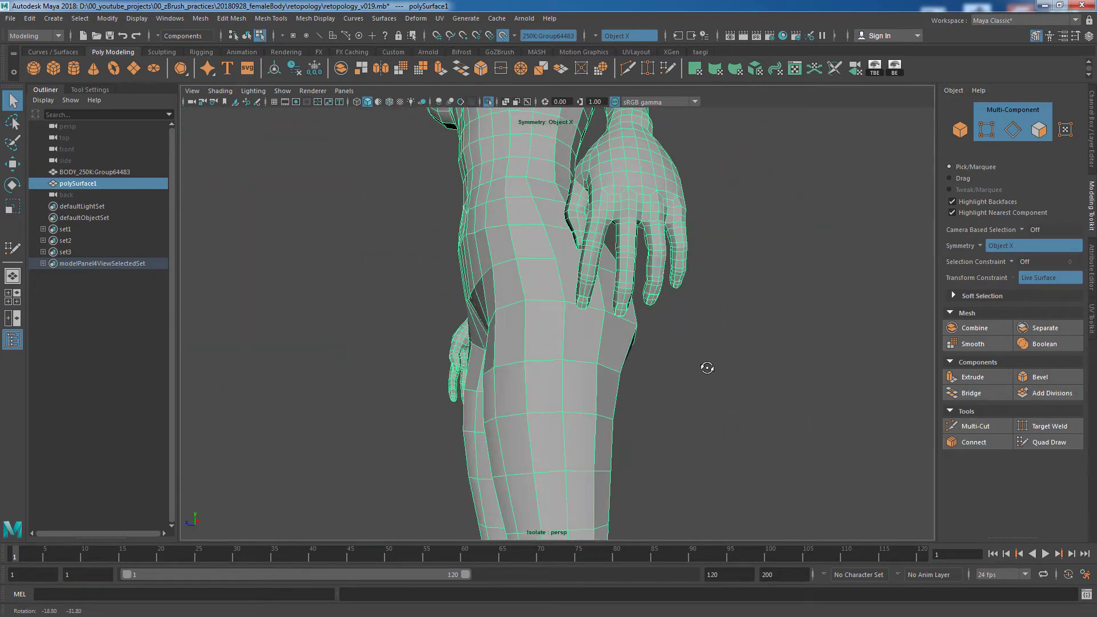
scroll(696, 372, "up", 2)
right_click_drag(695, 372, 850, 382, "alt")
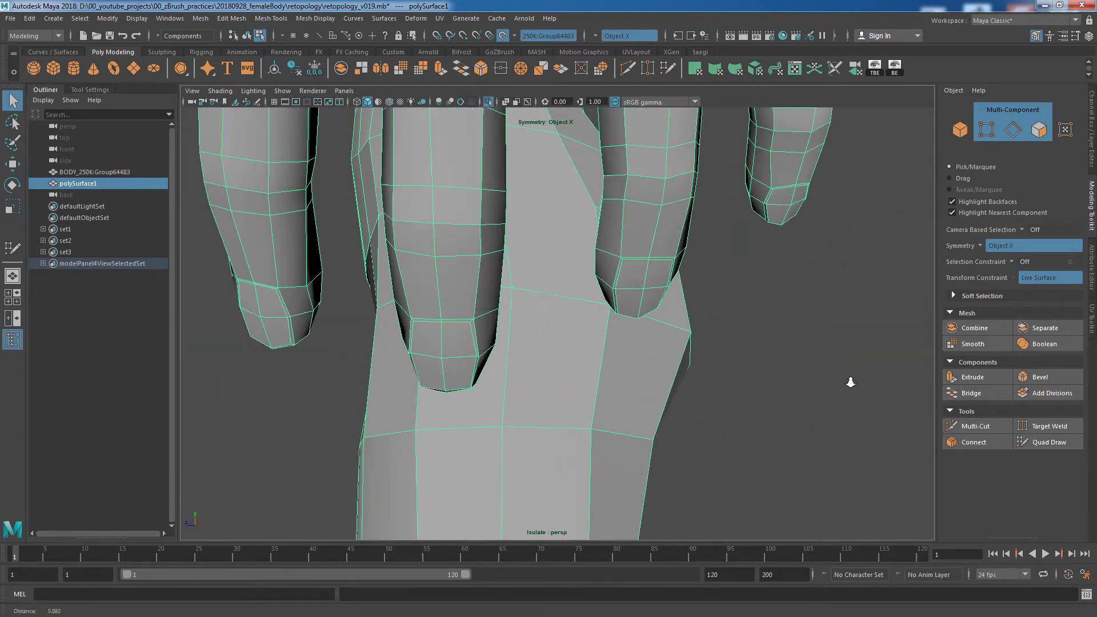
scroll(850, 382, "down", 5)
mouse_move(833, 372)
left_mouse_down("alt")
mouse_move(796, 306)
mouse_move(698, 448)
mouse_move(523, 435)
mouse_move(726, 477)
mouse_move(784, 396)
mouse_move(840, 400)
mouse_move(902, 168)
left_mouse_up("alt")
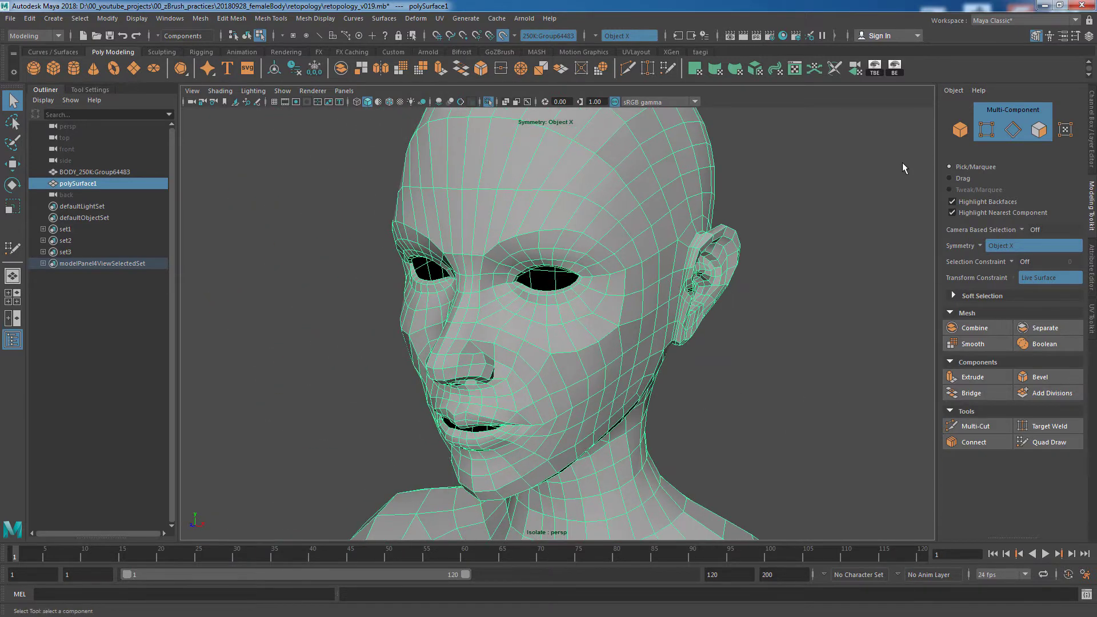
mouse_move(706, 360)
left_mouse_down("alt")
mouse_move(735, 473)
mouse_move(681, 453)
mouse_move(770, 452)
left_mouse_up("alt")
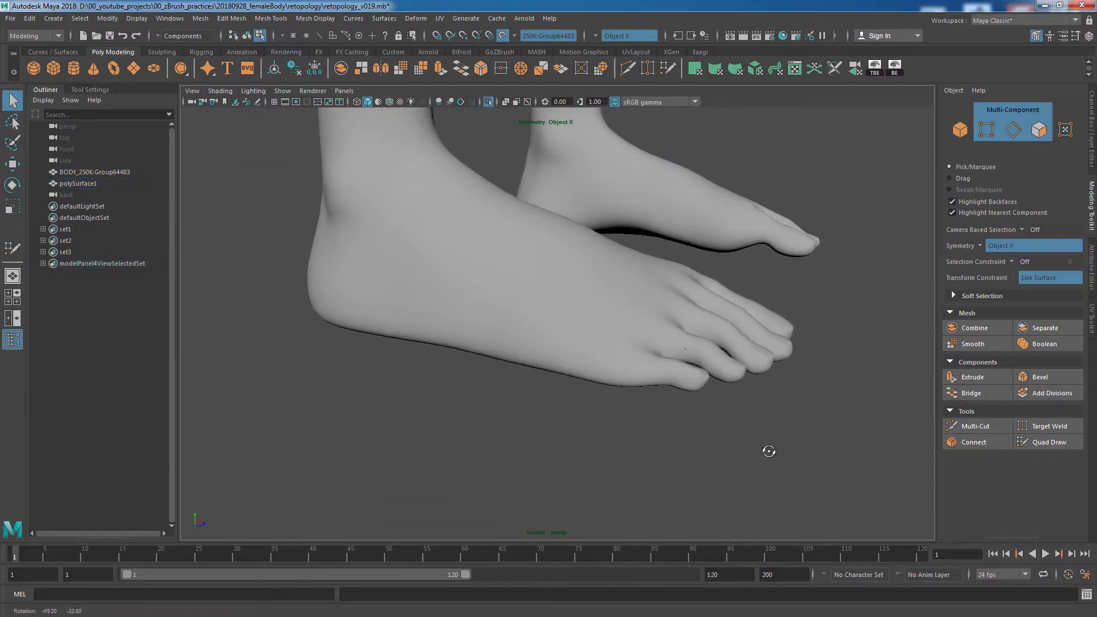
Step: Zoom in on the sliver hole between the toes with the mesh shown unsmoothed
middle_click_drag(767, 448, 683, 450, "alt")
scroll(743, 461, "up", 5)
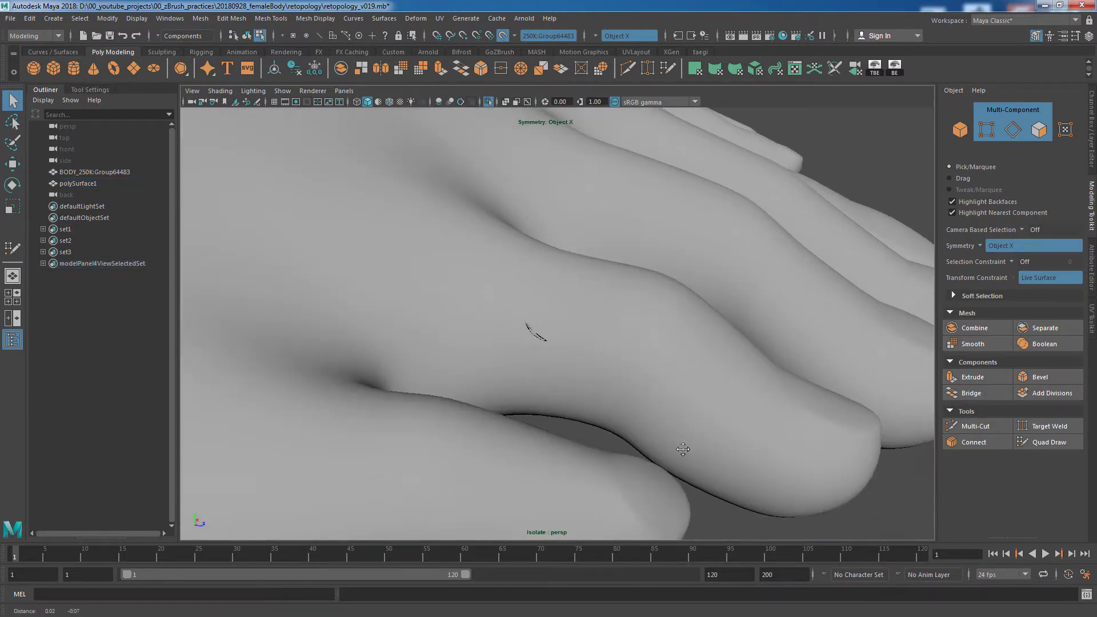
scroll(683, 450, "up", 5)
key("1")
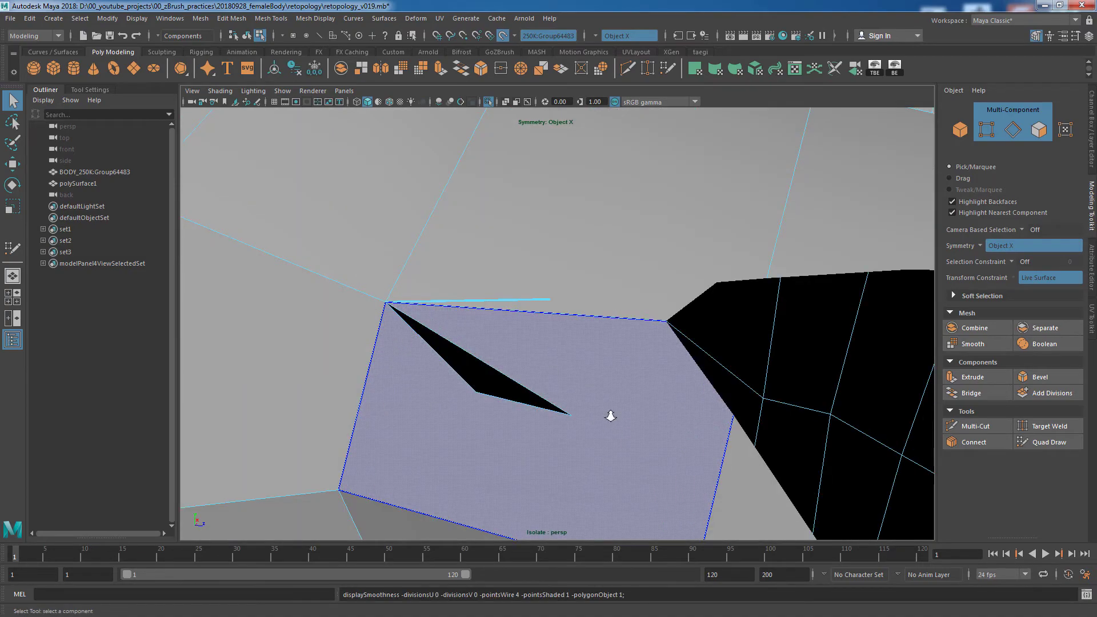
scroll(610, 416, "down", 5)
mouse_move(610, 416)
right_mouse_down("alt")
mouse_move(480, 421)
mouse_move(634, 421)
right_mouse_up("alt")
middle_click_drag(634, 421, 633, 416, "alt")
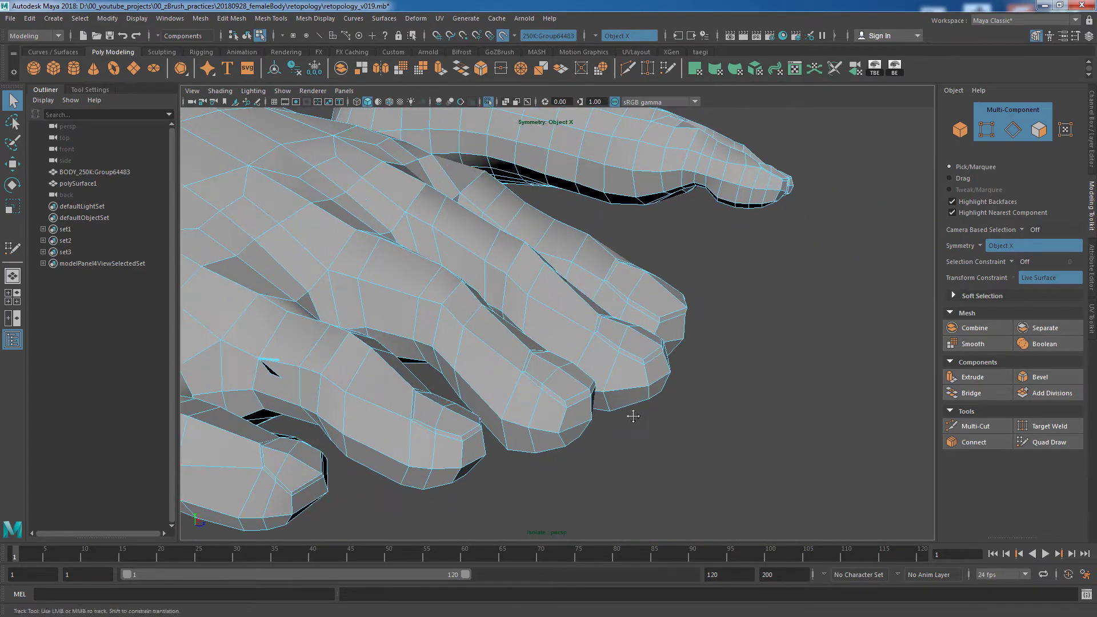
scroll(515, 387, "up", 3)
scroll(512, 390, "up", 3)
scroll(502, 389, "up", 2)
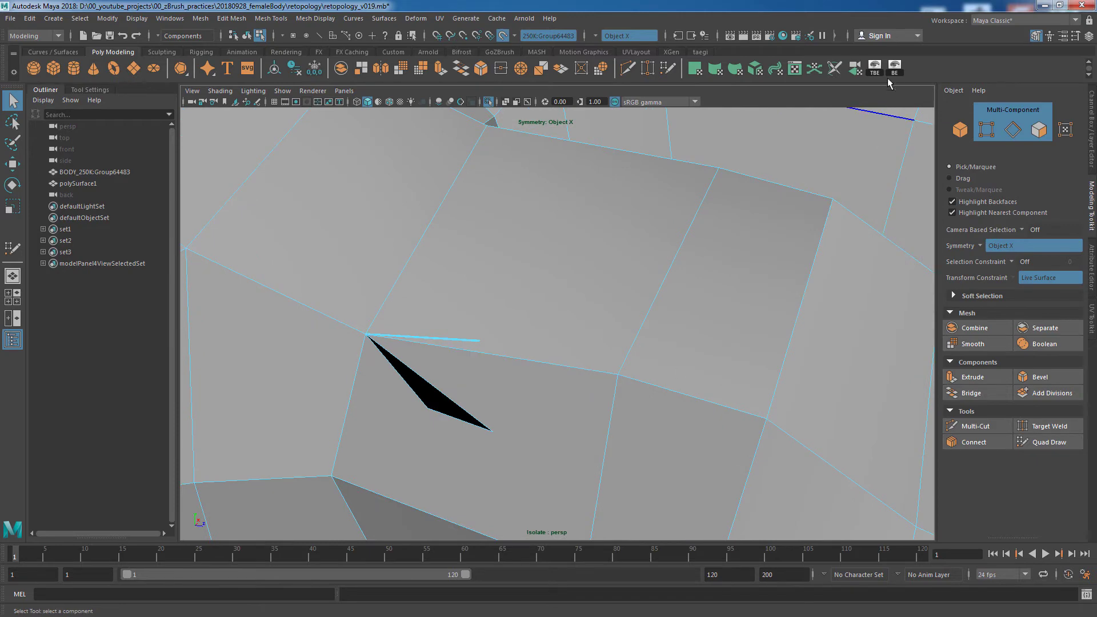
Step: Target Weld the stray vertex onto its neighbour, then preview and frame the whole body
right_click_drag(520, 297, 466, 292)
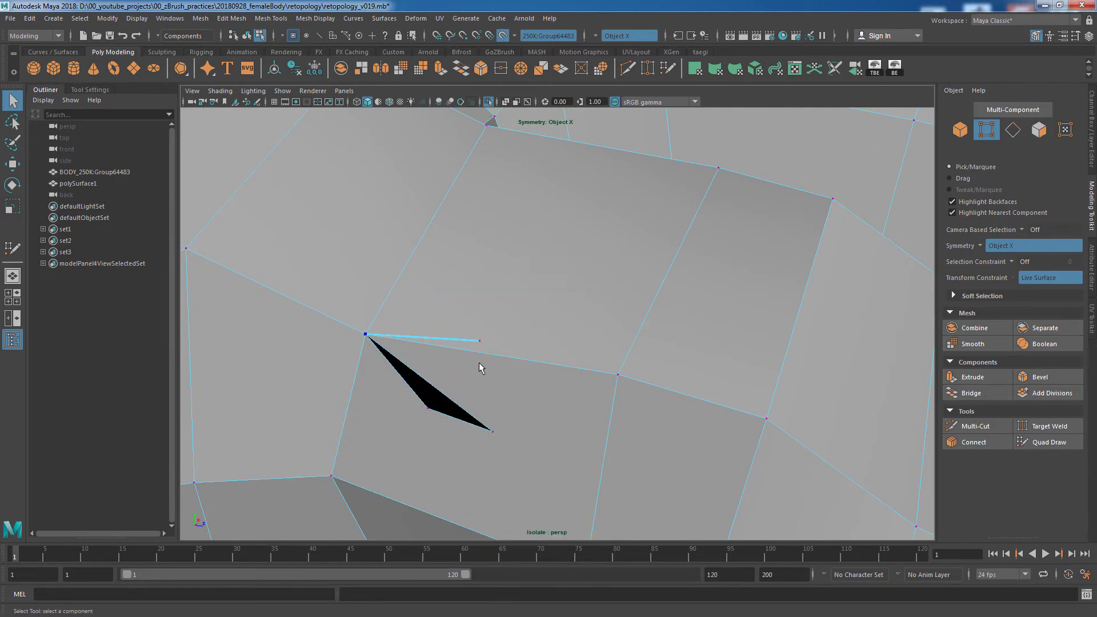
right_click_drag(487, 347, 482, 340, "shift")
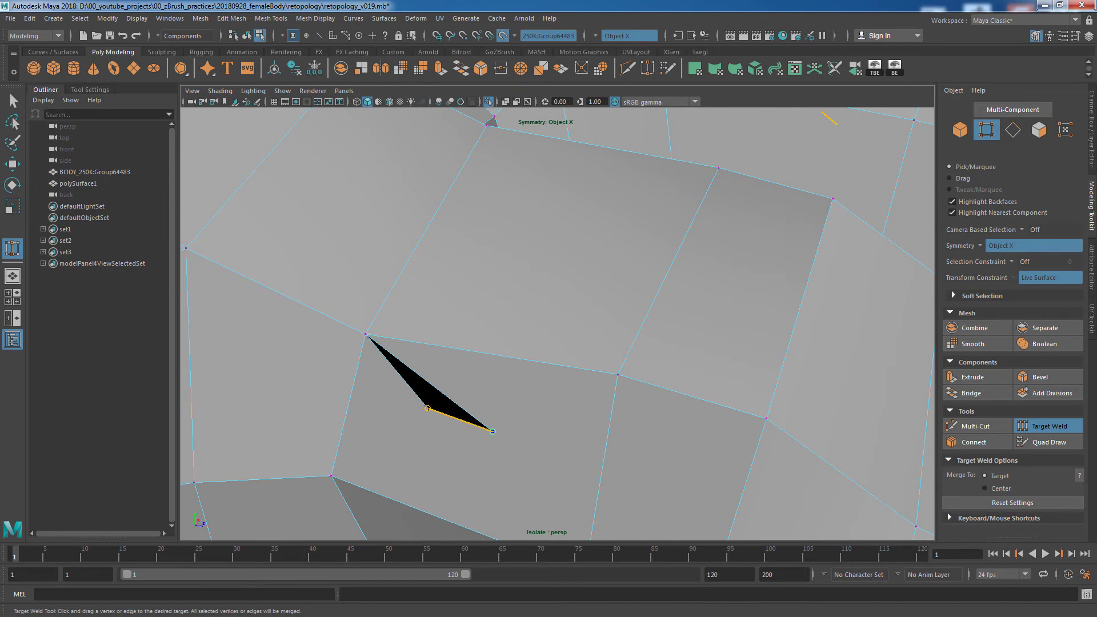
left_click_drag(460, 435, 458, 435)
scroll(330, 274, "down", 5)
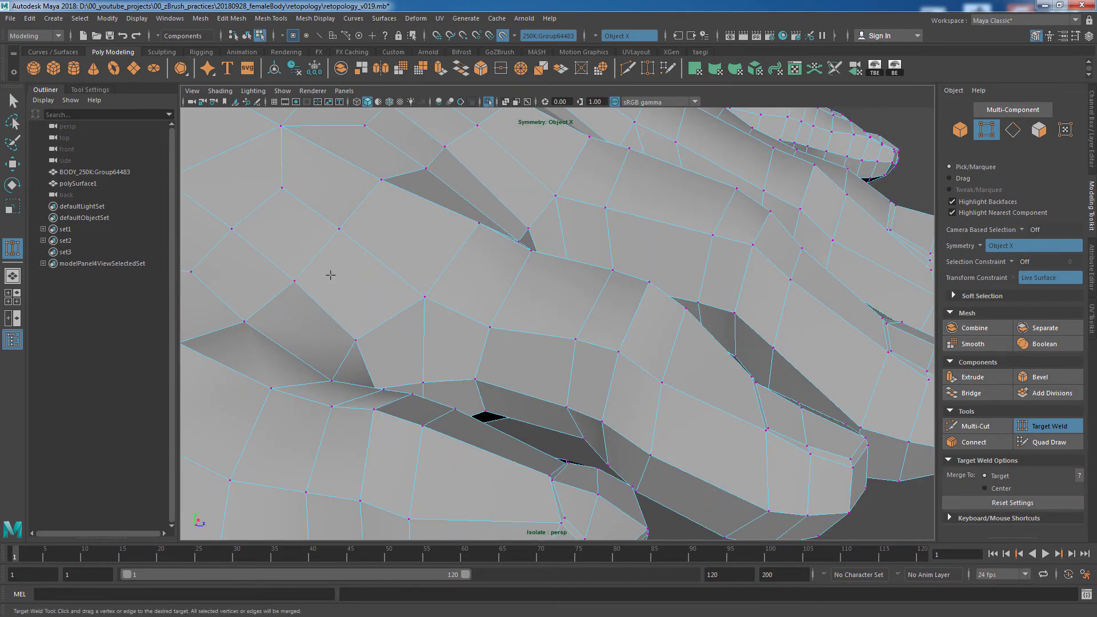
right_click_drag(514, 321, 639, 316)
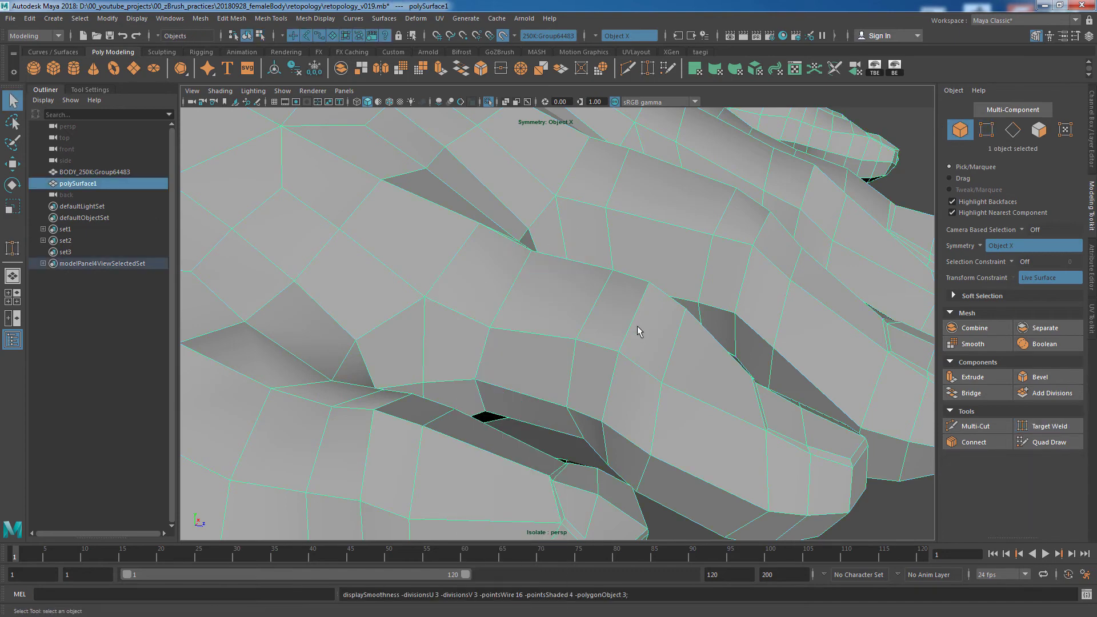
key("3")
key("f")
key("1")
left_click(736, 351)
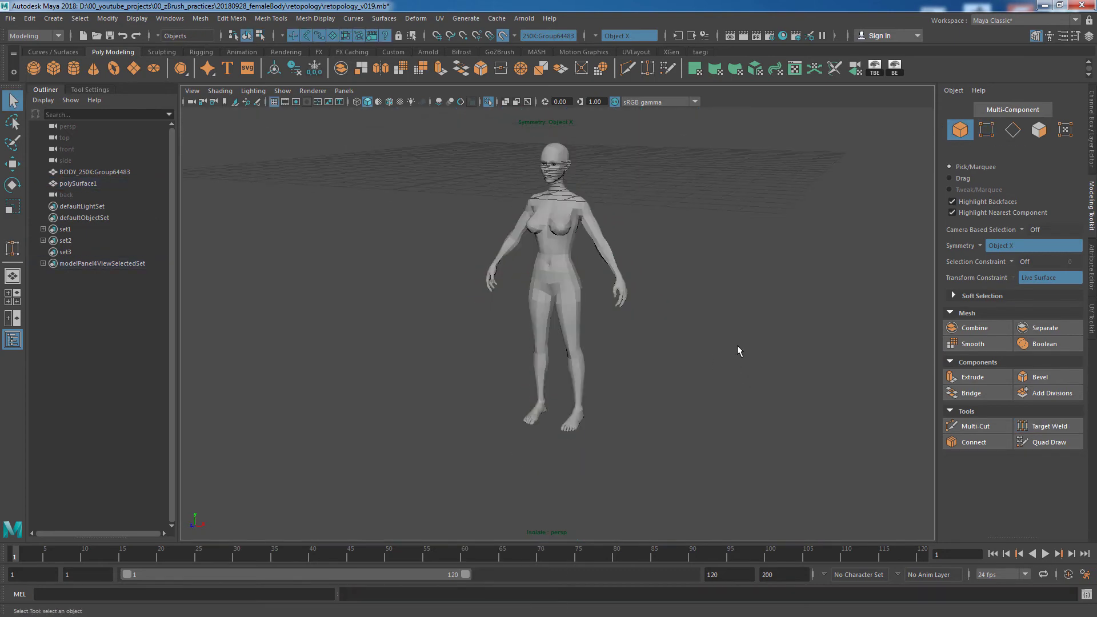
mouse_move(737, 351)
left_mouse_down("alt")
mouse_move(642, 410)
mouse_move(789, 416)
mouse_move(500, 418)
mouse_move(740, 408)
mouse_move(642, 408)
mouse_move(643, 374)
left_mouse_up("alt")
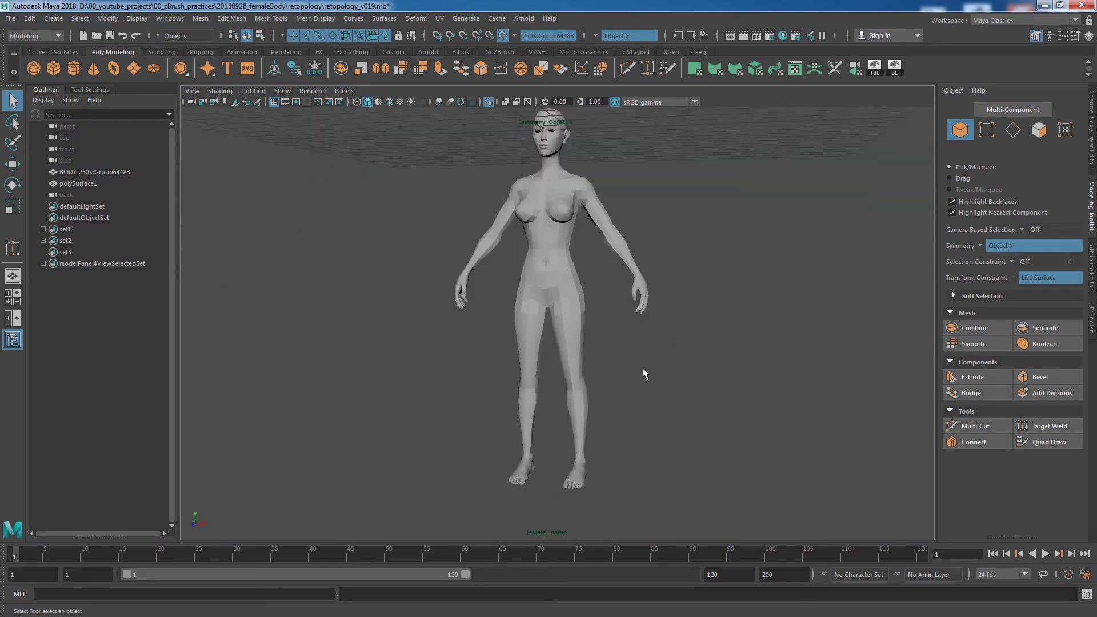
left_click(581, 372)
key("f")
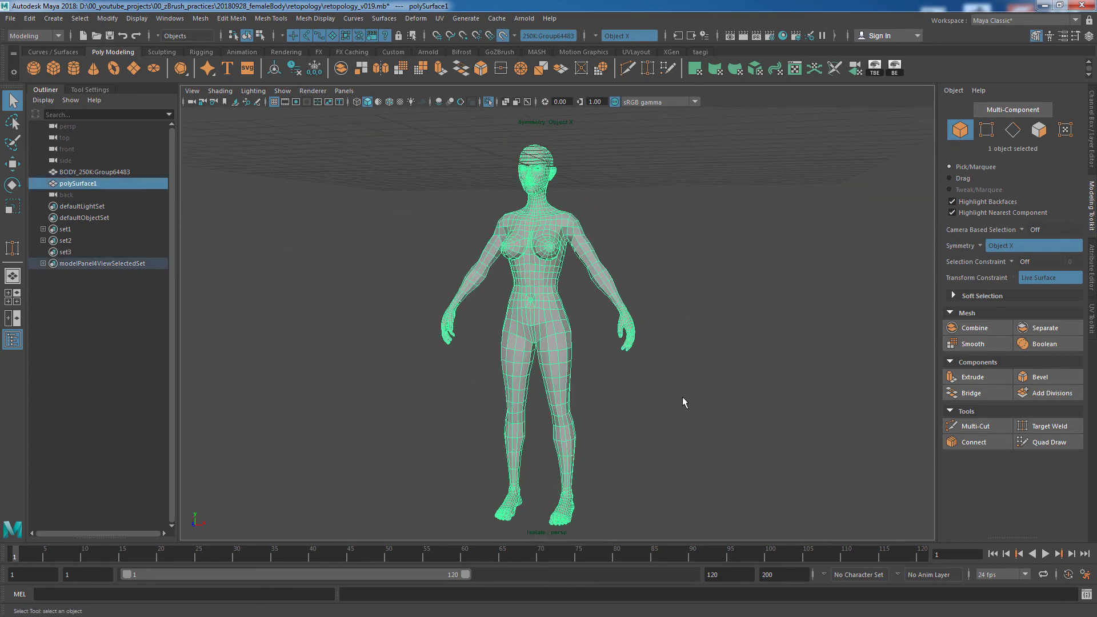
left_click_drag(719, 380, 769, 378, "alt")
left_click(756, 371)
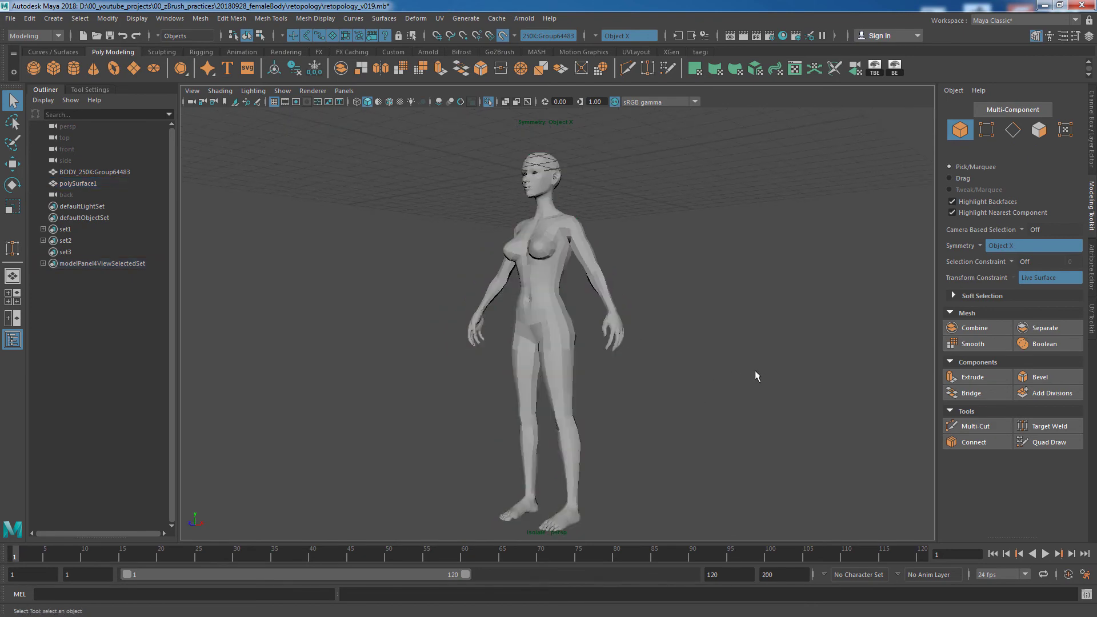
key("ctrl+z")
key("w")
left_click(441, 209)
mouse_move(441, 209)
left_mouse_down("alt")
mouse_move(632, 358)
mouse_move(666, 272)
left_mouse_up("alt")
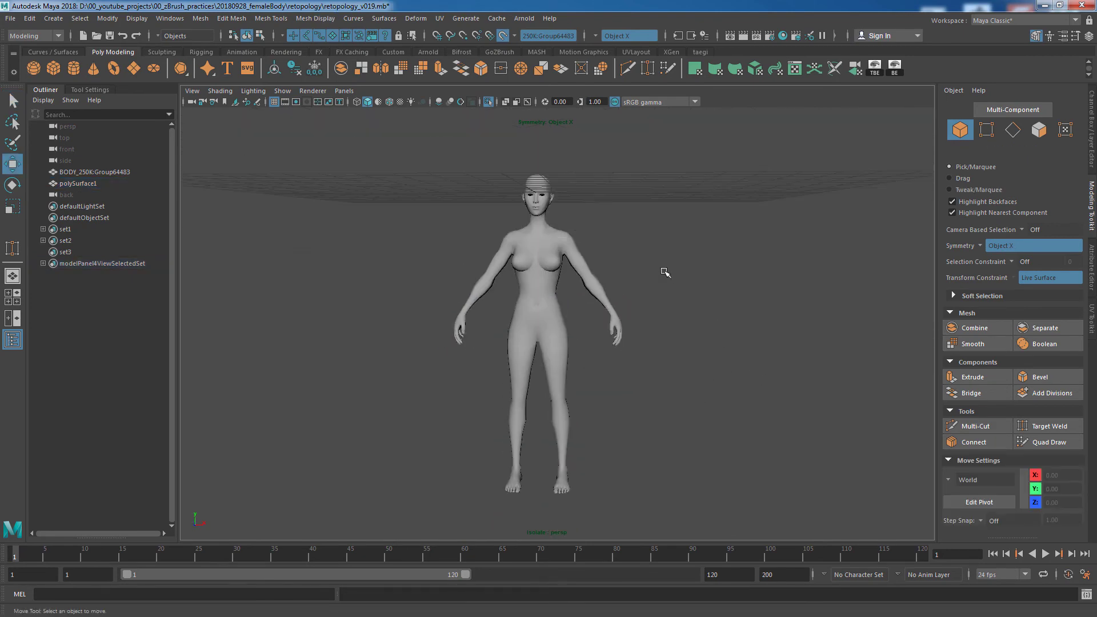
left_click(623, 331)
left_click(740, 404)
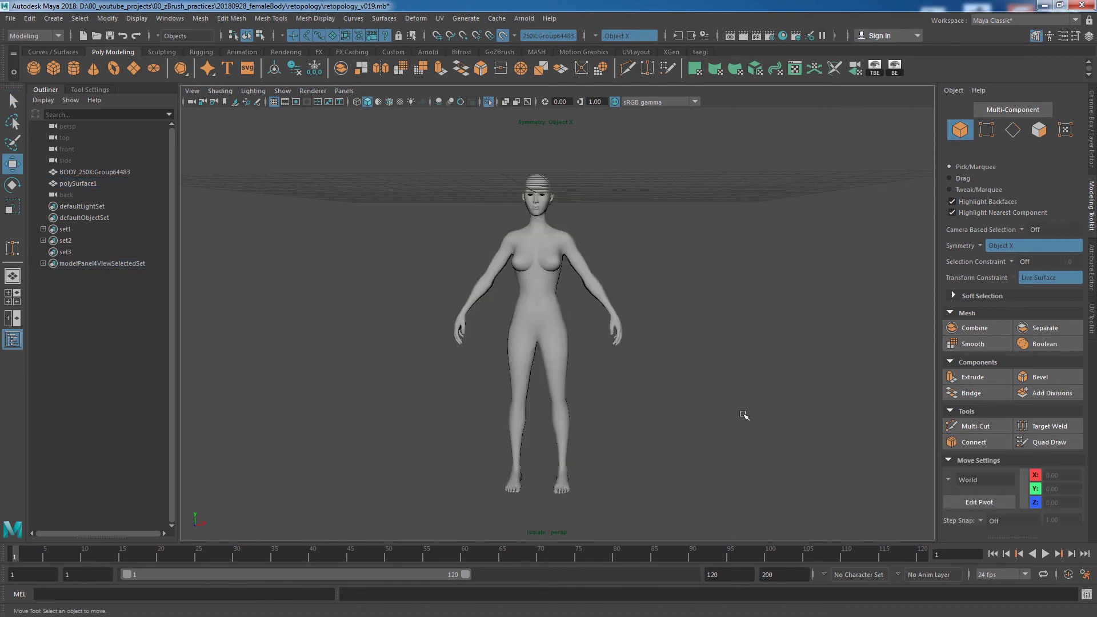